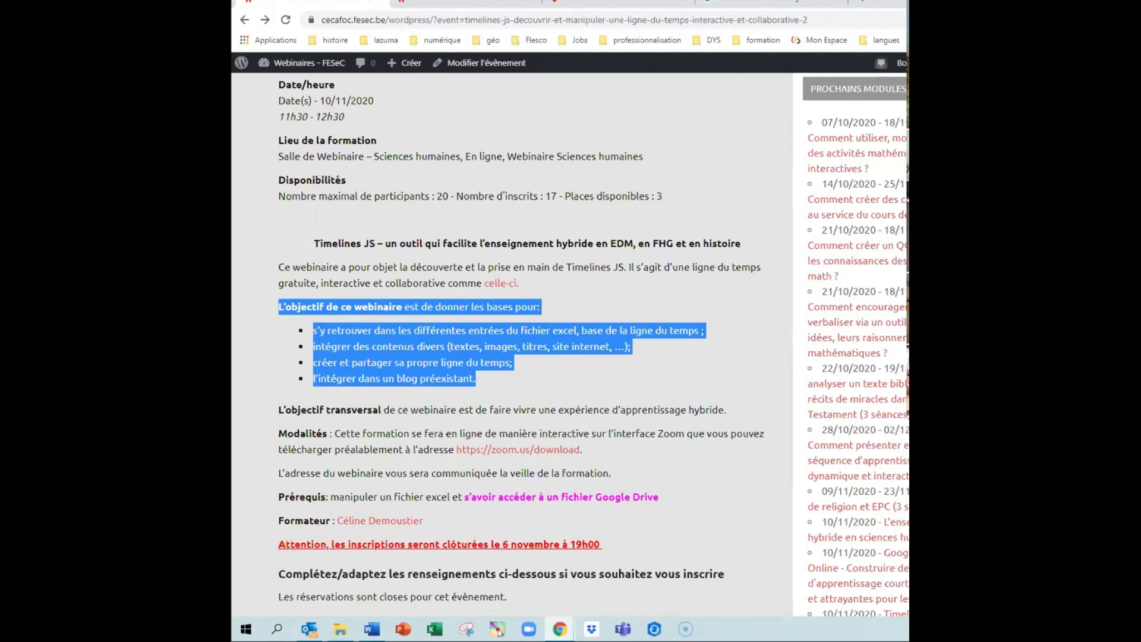
# Open the article on the evolution of women's rights and display its interactive timeline as a full page
pyautogui.click(500, 633)
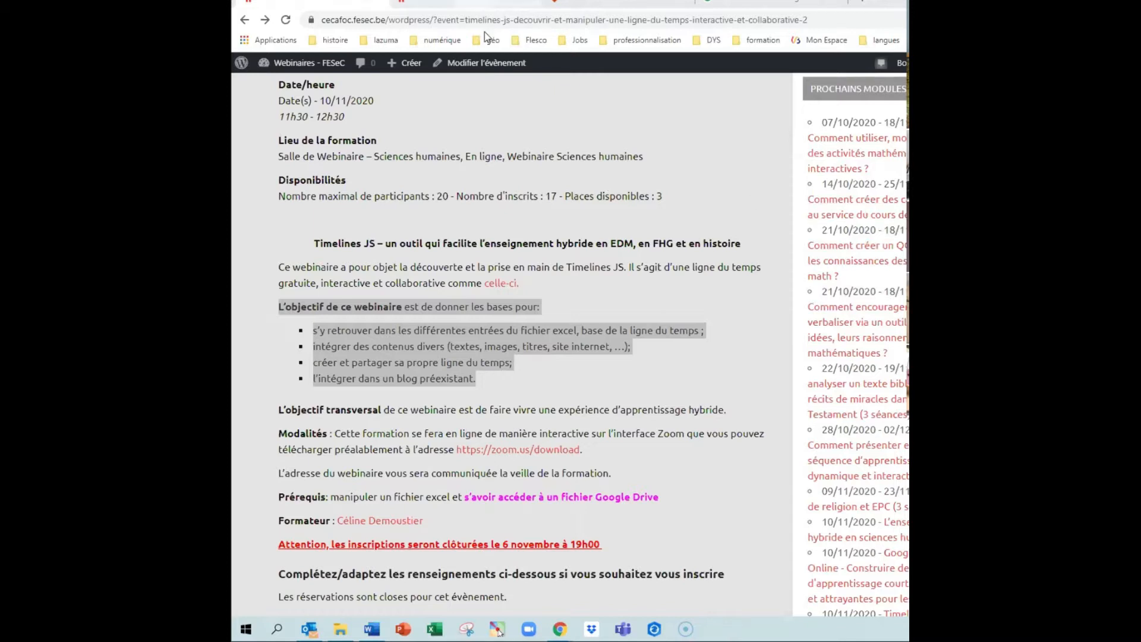
pyautogui.click(376, 1)
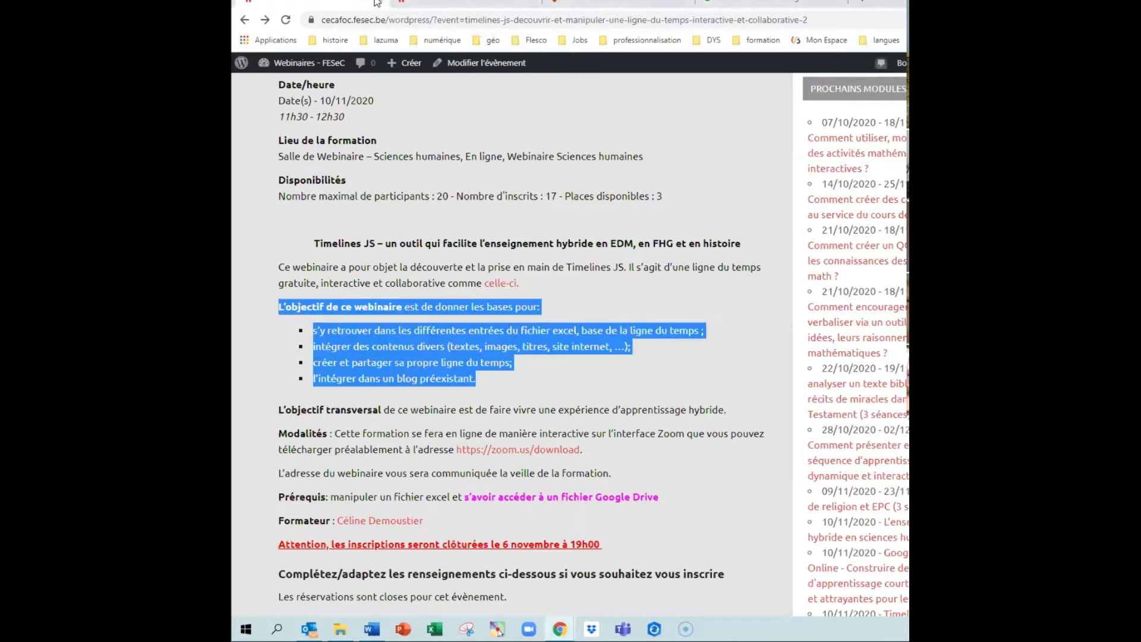
pyautogui.scroll(-3, 757, 326)
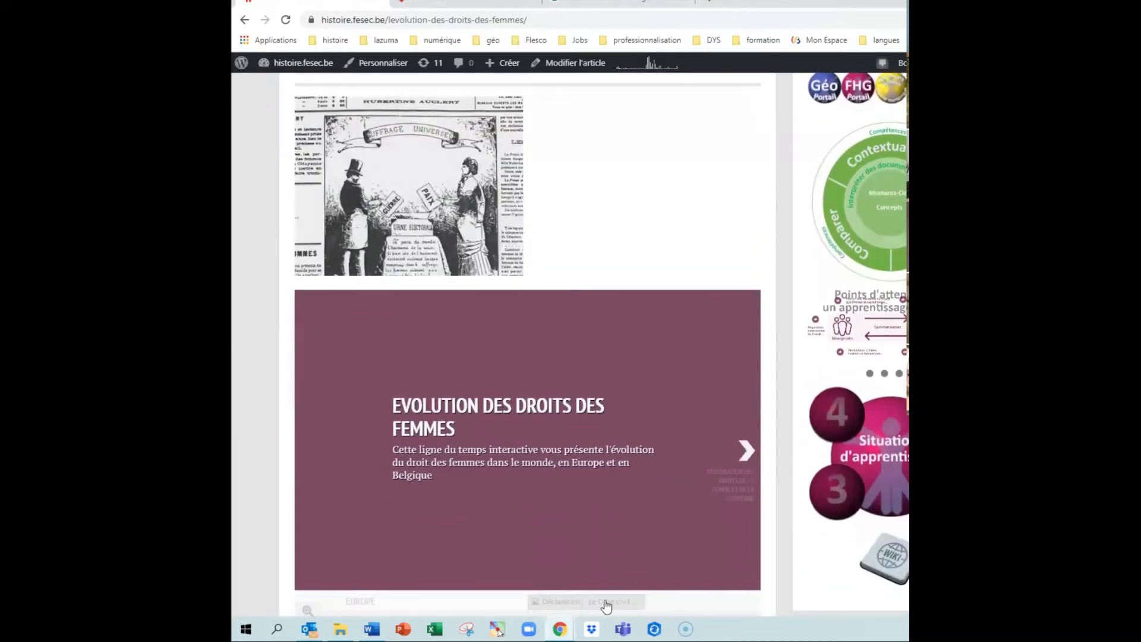
pyautogui.scroll(-2, 611, 603)
pyautogui.click(365, 607)
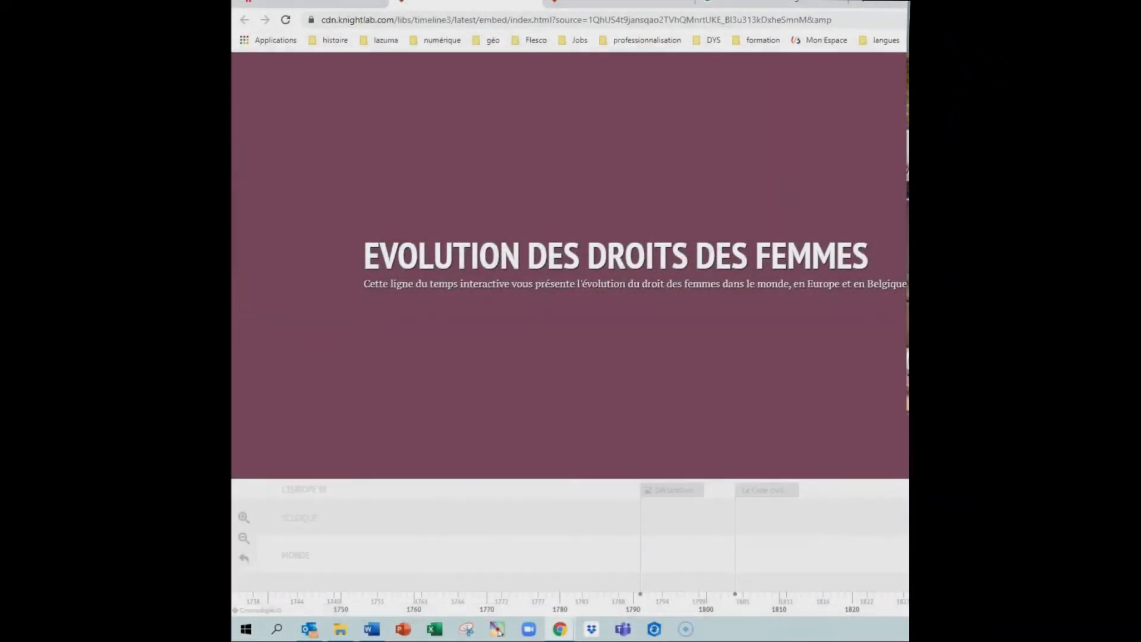
# Browse the timeline from its title slide to the 1864 slide about the first official middle school for girls
pyautogui.press('Right')
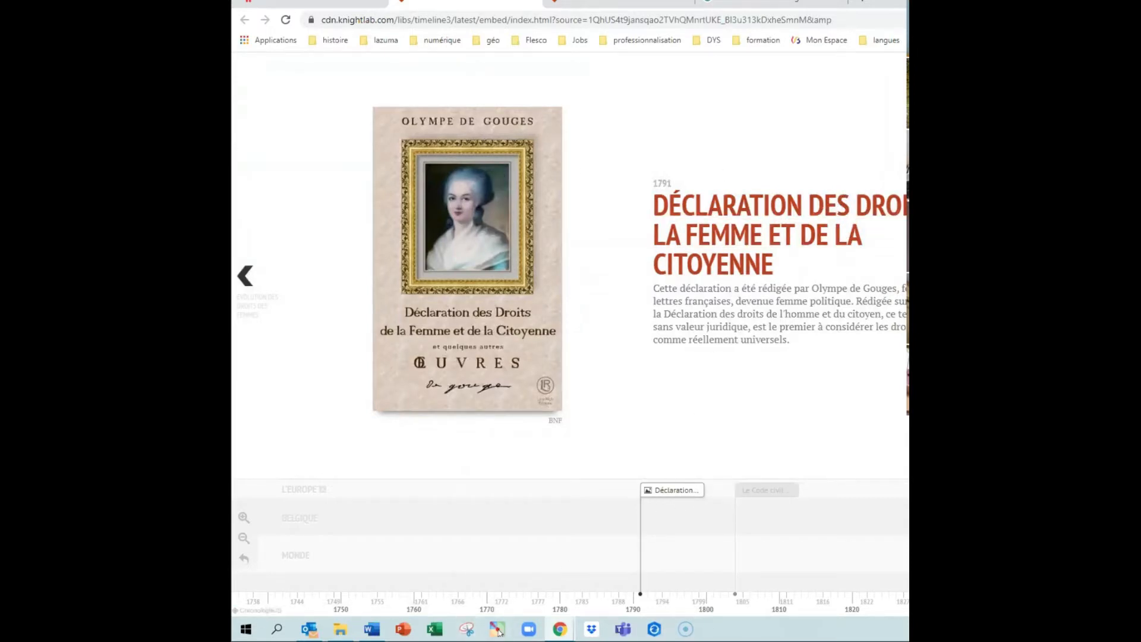
pyautogui.press('Right')
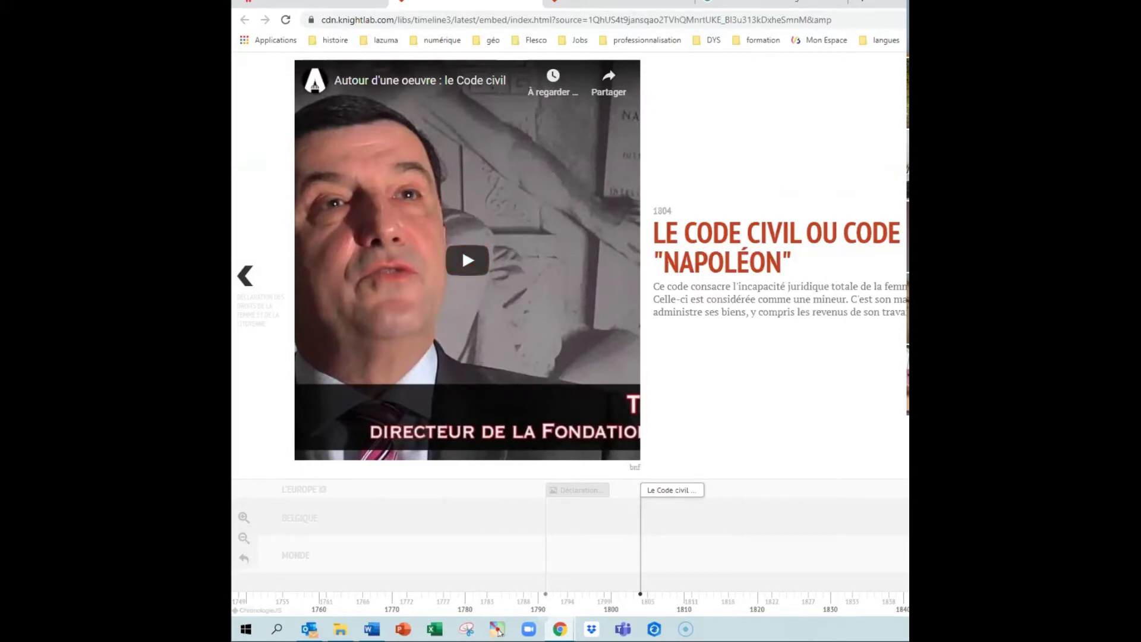
pyautogui.press('Right')
pyautogui.press('Right')
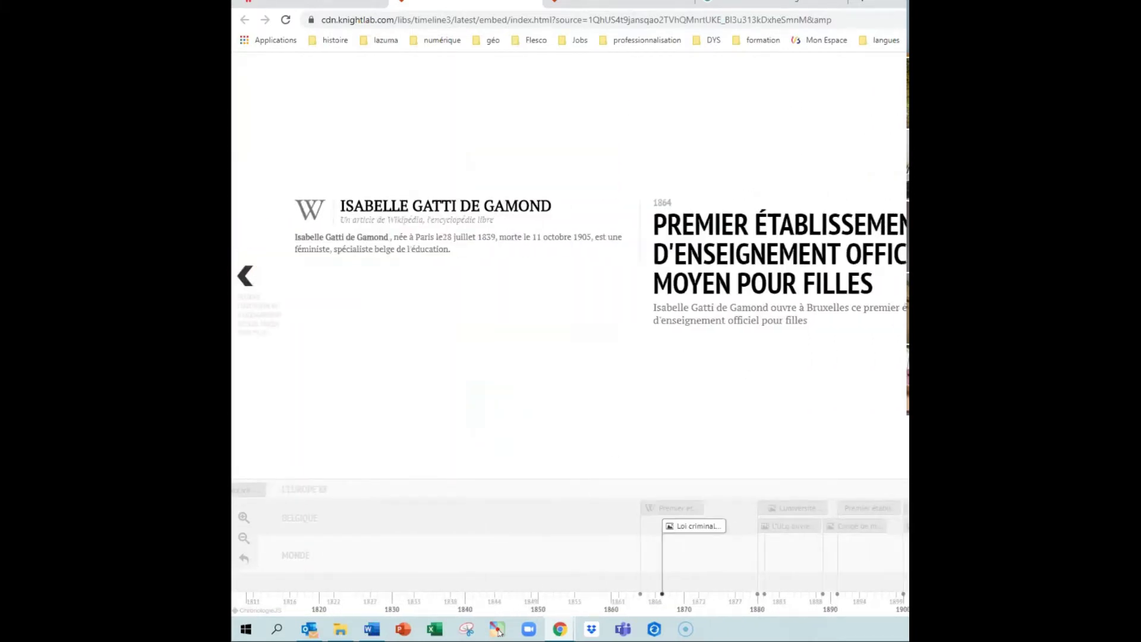
pyautogui.click(248, 275)
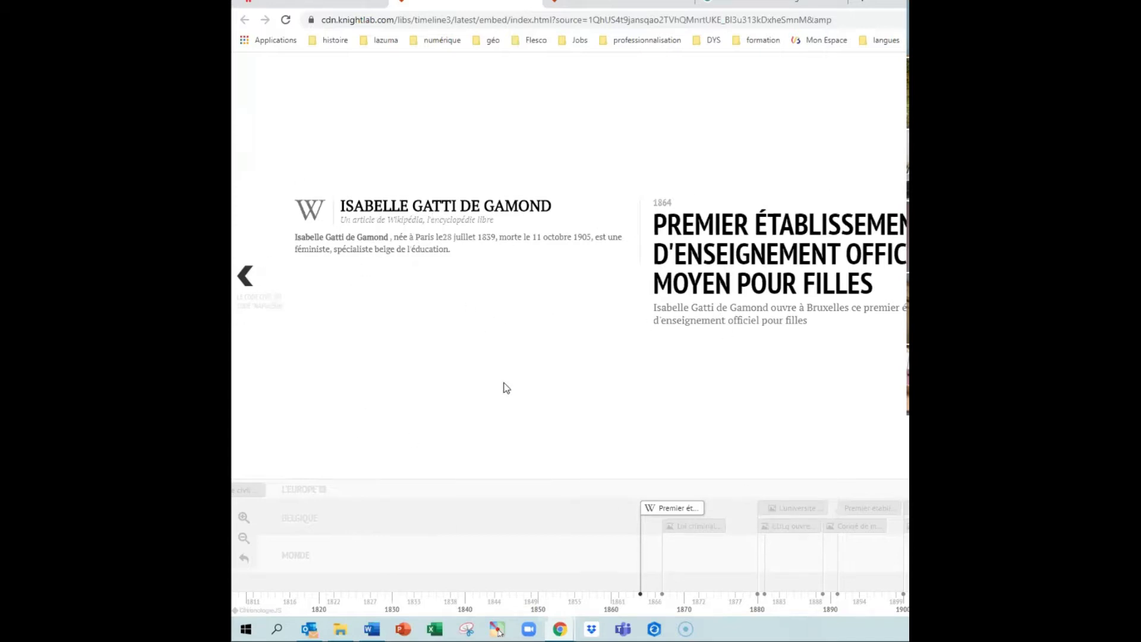
# Browse the Belgian events following 1864 and go back to the 1889 "Congé de maternité" slide
pyautogui.press('Right')
pyautogui.press('Right')
pyautogui.press('Right')
pyautogui.press('Right')
pyautogui.press('Right')
pyautogui.press('Right')
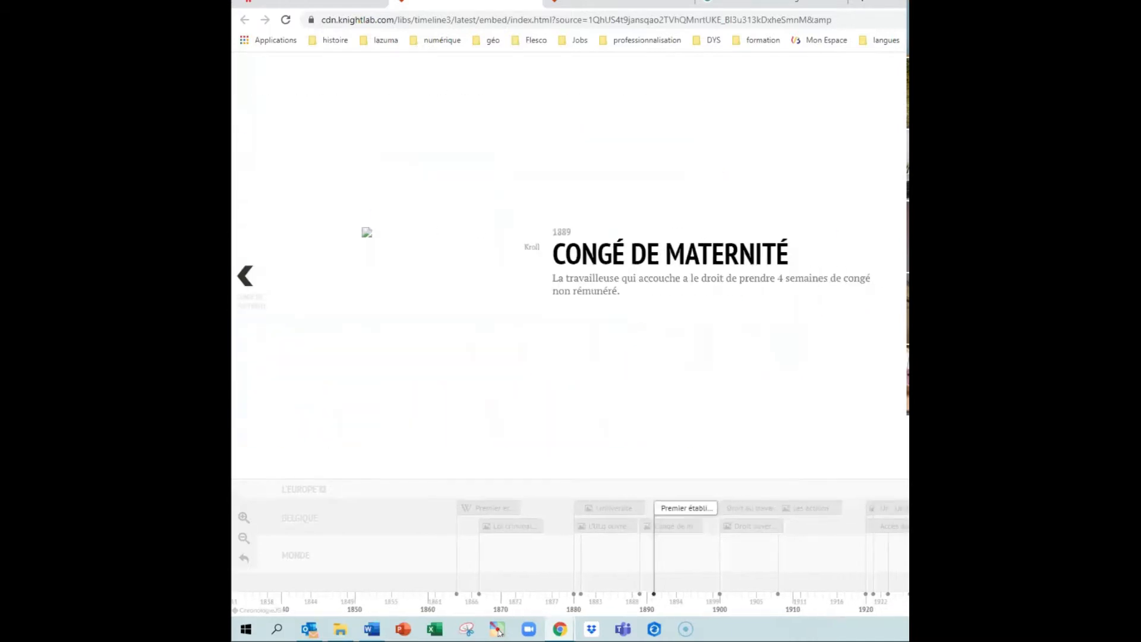
pyautogui.press('Right')
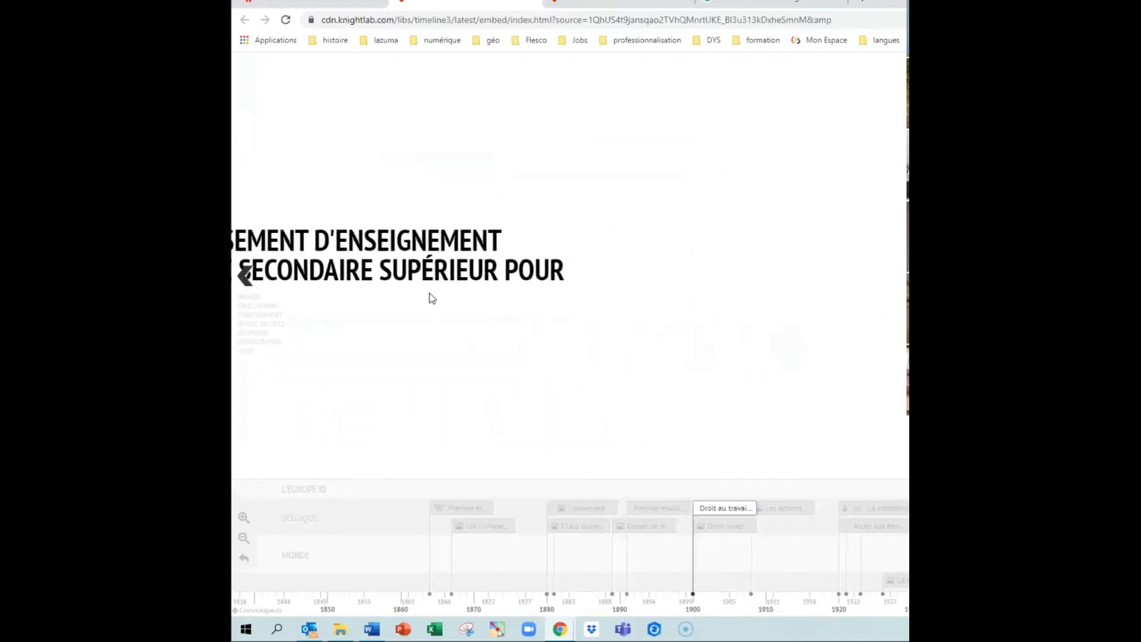
pyautogui.click(246, 275)
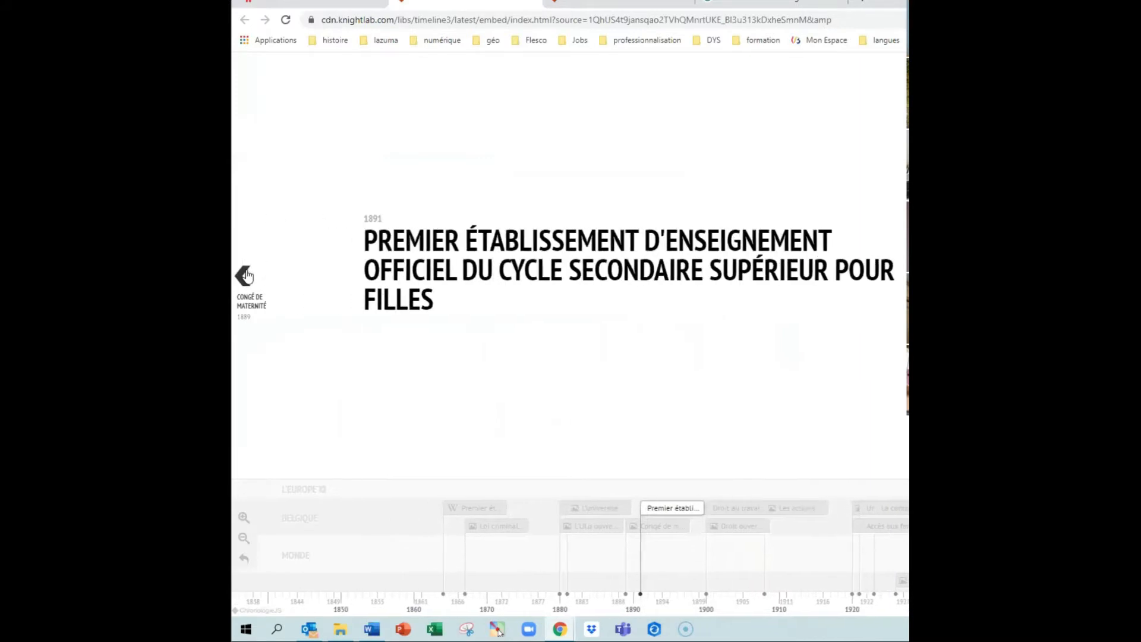
pyautogui.click(246, 276)
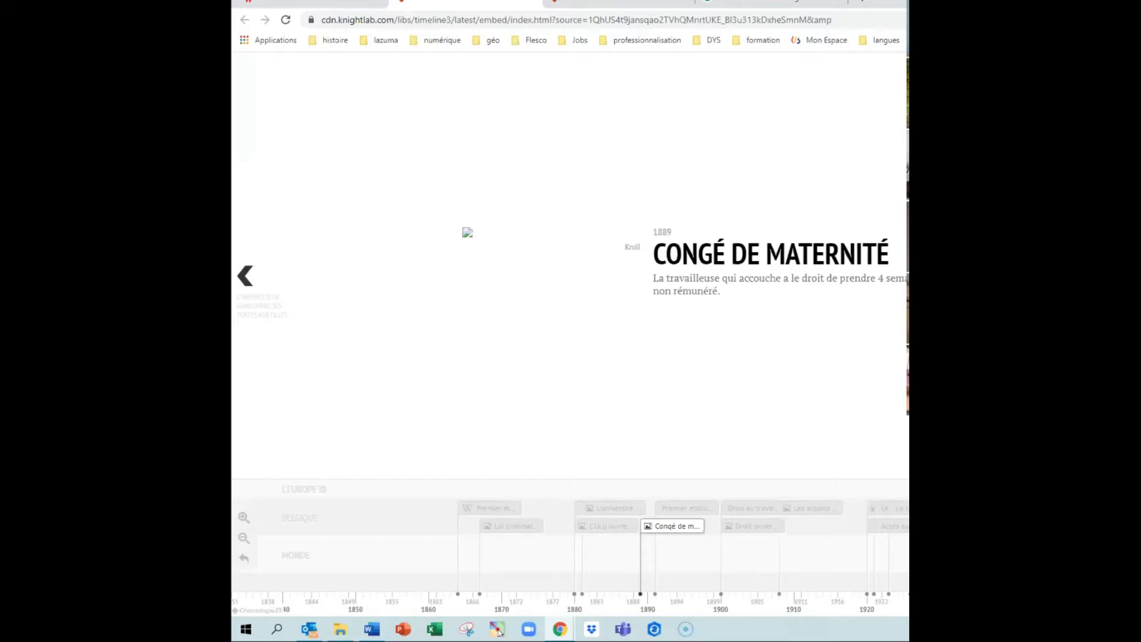
# Continue through the timeline from the 1889 slide to the 1900 events on Belgian women's right to work
pyautogui.press('Right')
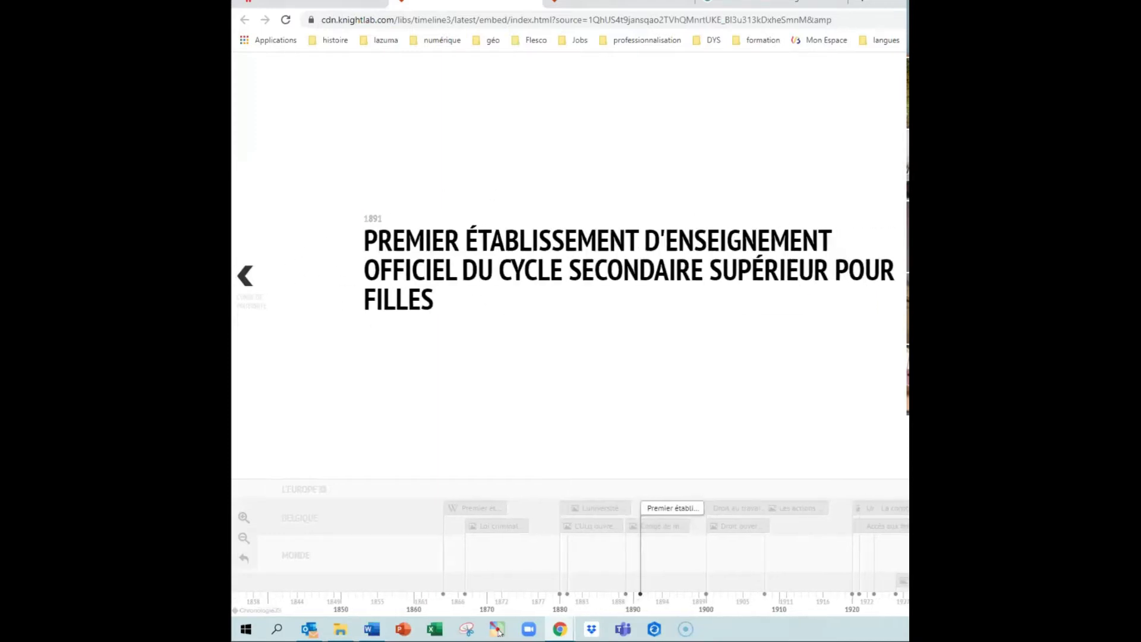
pyautogui.press('Right')
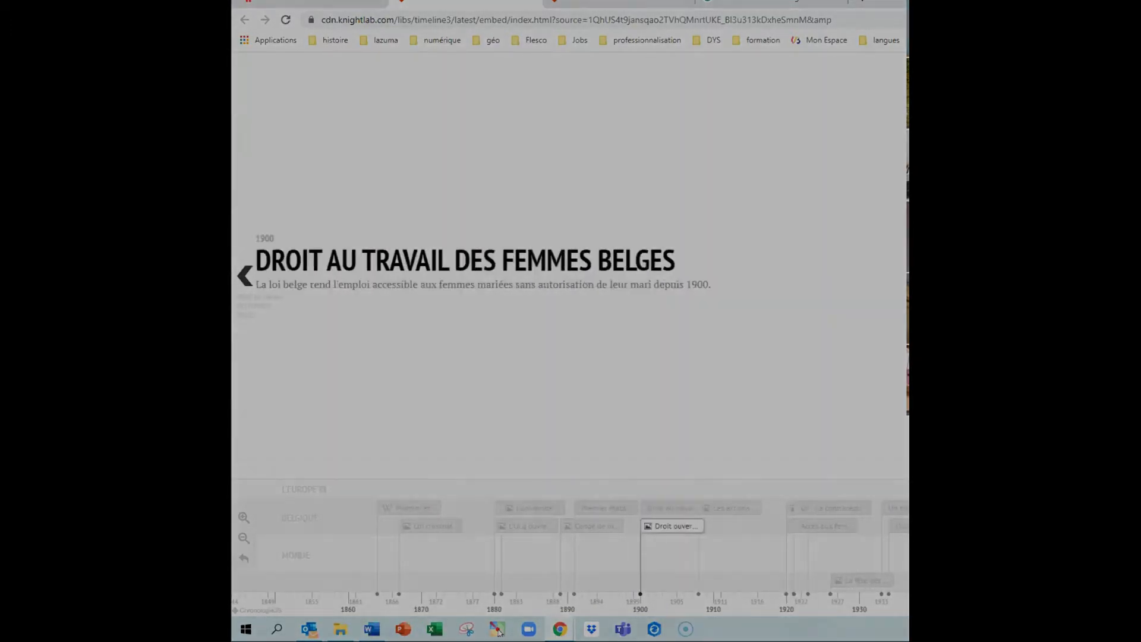
pyautogui.press('Right')
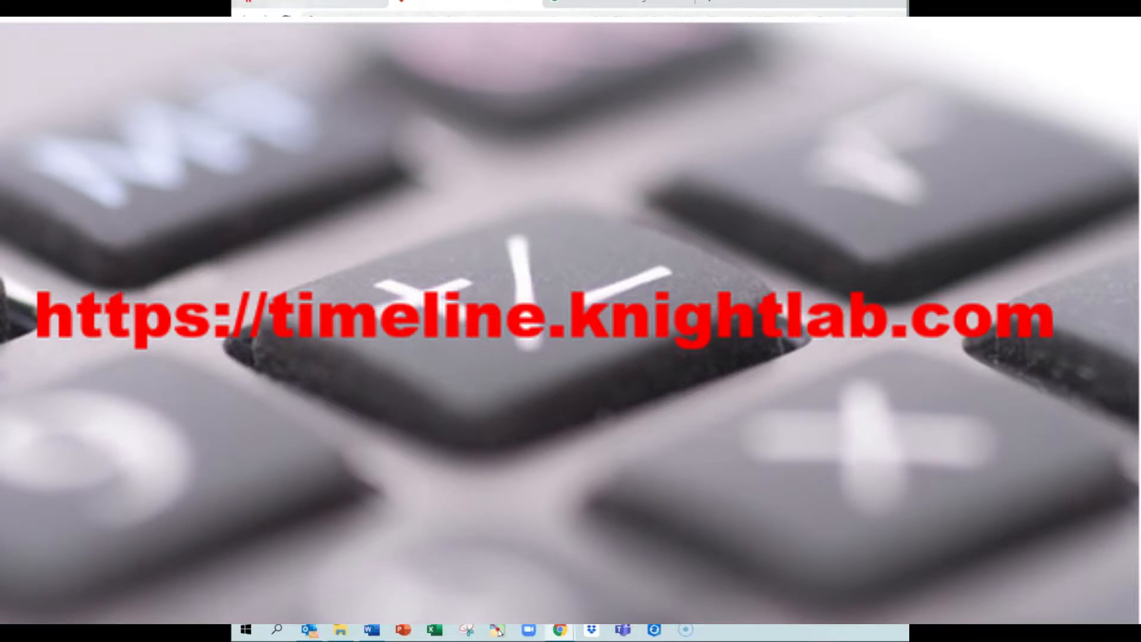
# Switch to the timeline.knightlab.com site and dismiss the page translation prompt
pyautogui.click(534, 1)
pyautogui.click(558, 1)
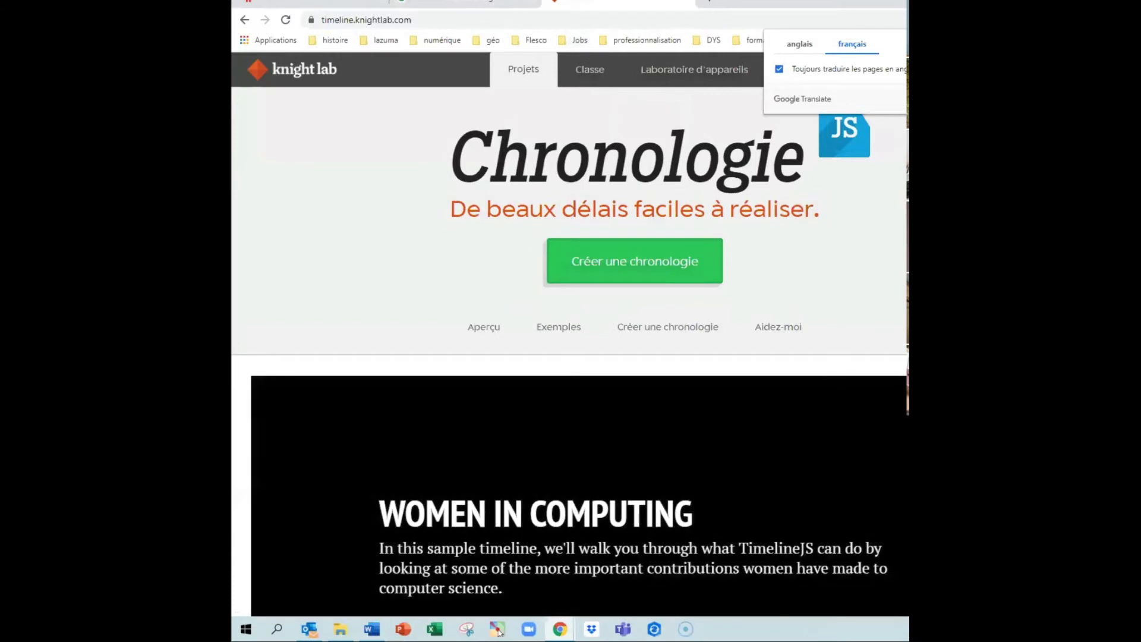
pyautogui.click(850, 226)
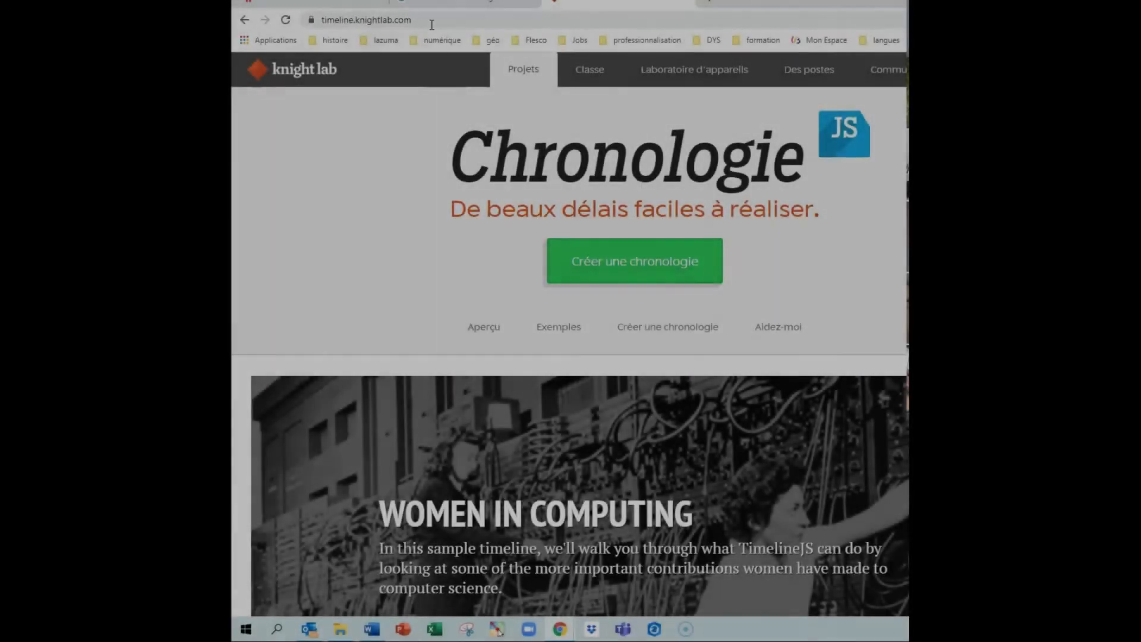
pyautogui.click(433, 21)
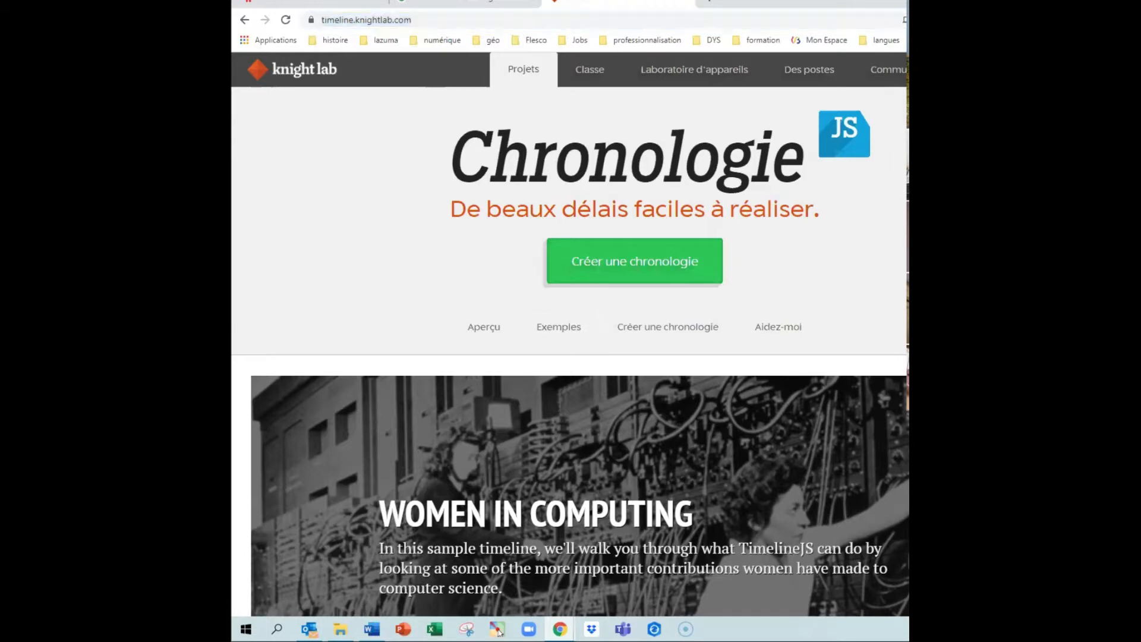
# Start creating a timeline and make a personal copy of the Official TimelineJS3 Template spreadsheet
pyautogui.scroll(-3, 570, 336)
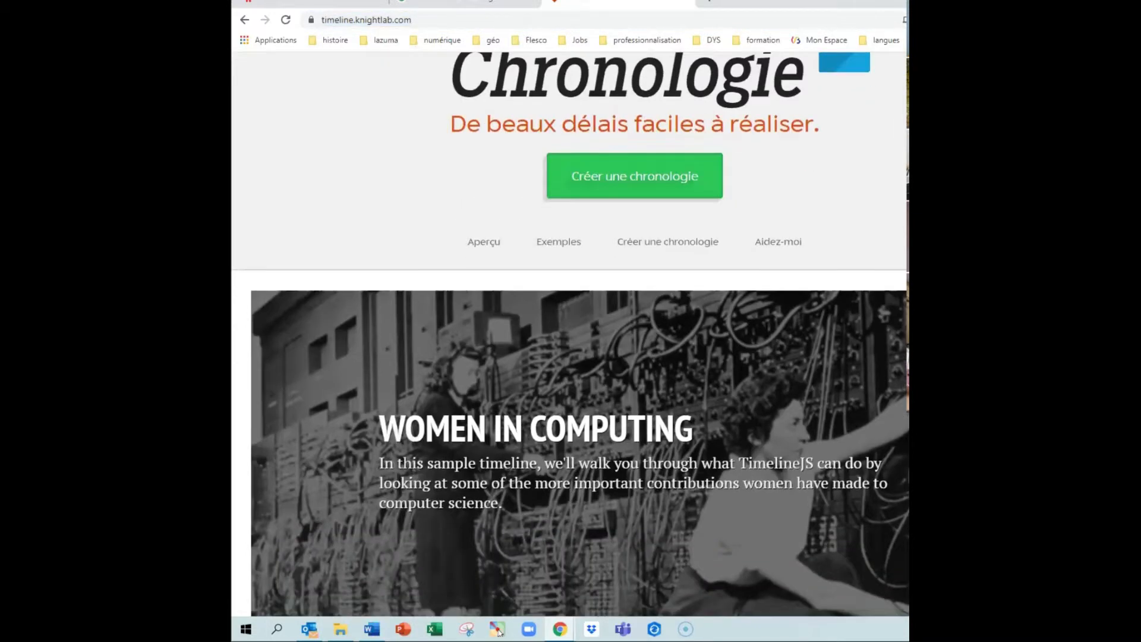
pyautogui.scroll(3, 713, 214)
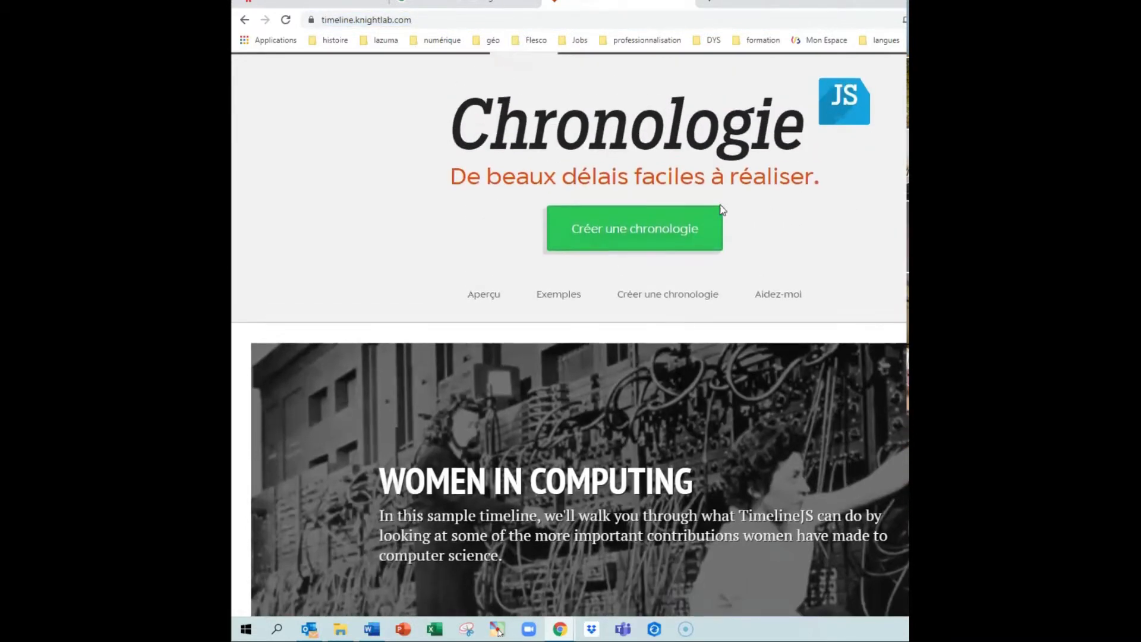
pyautogui.click(697, 232)
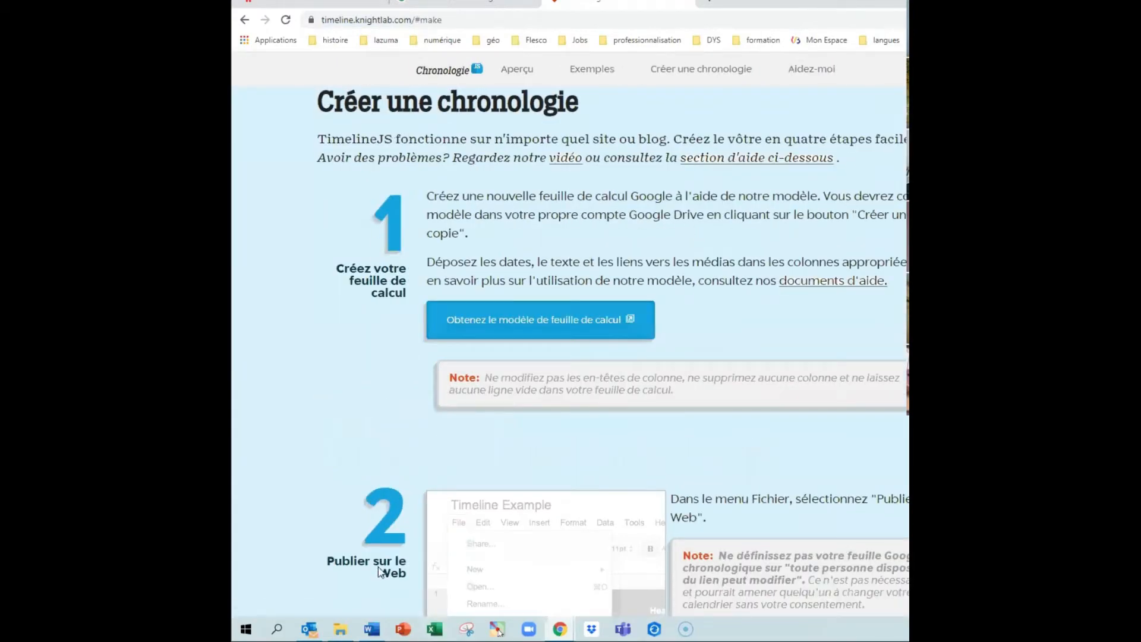
pyautogui.click(551, 322)
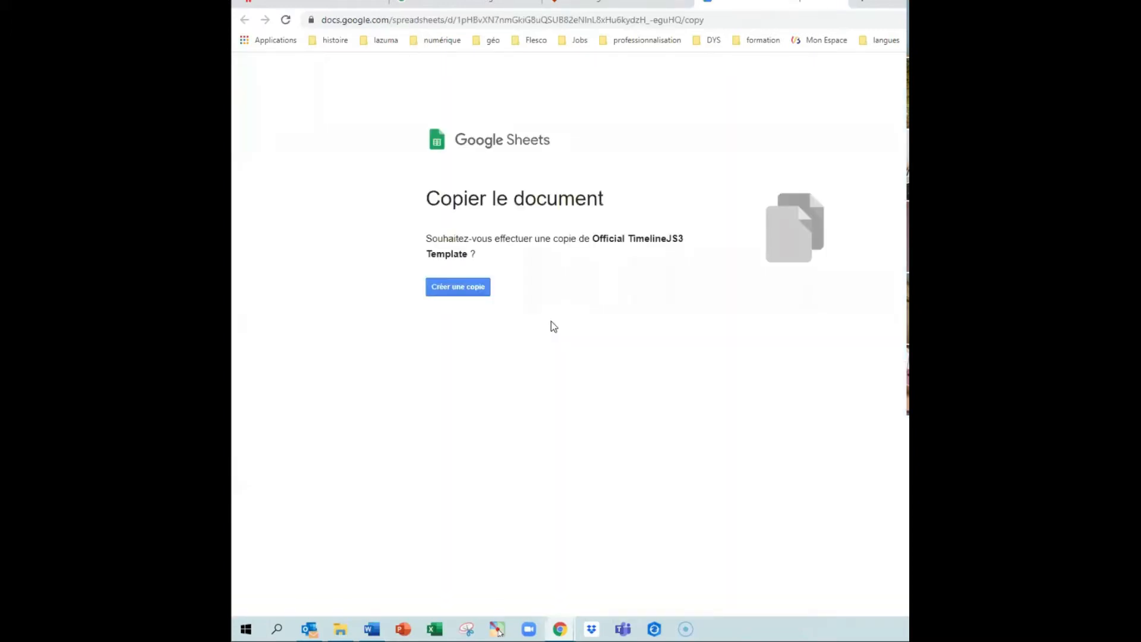
pyautogui.click(455, 292)
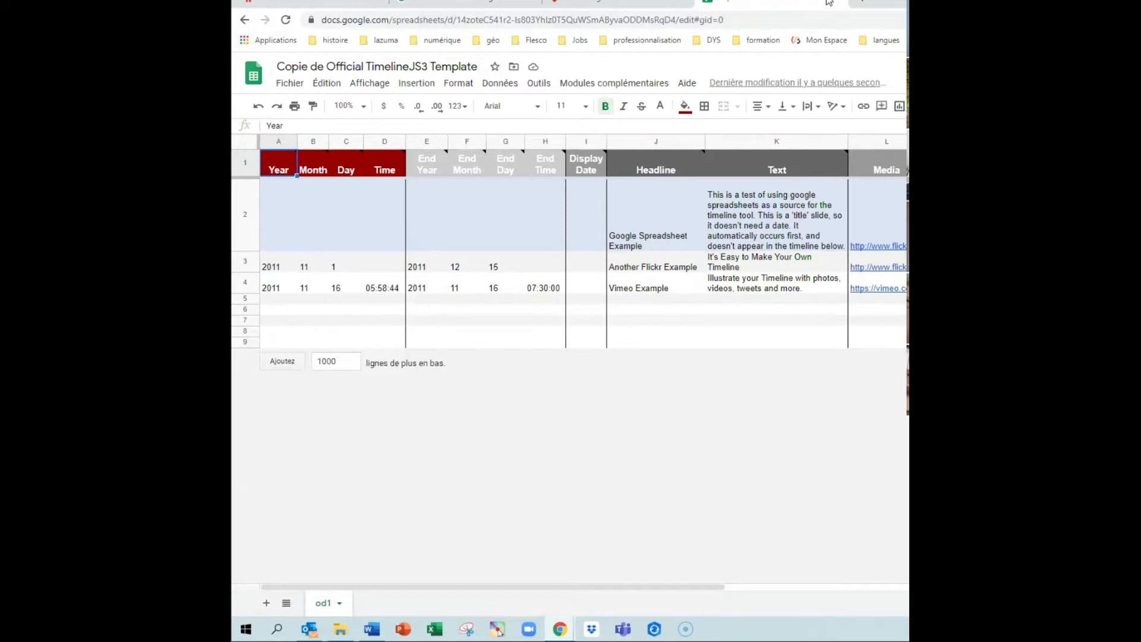
# Open Google Drive in a new tab and locate the newly created copy of the TimelineJS3 template
pyautogui.click(862, 2)
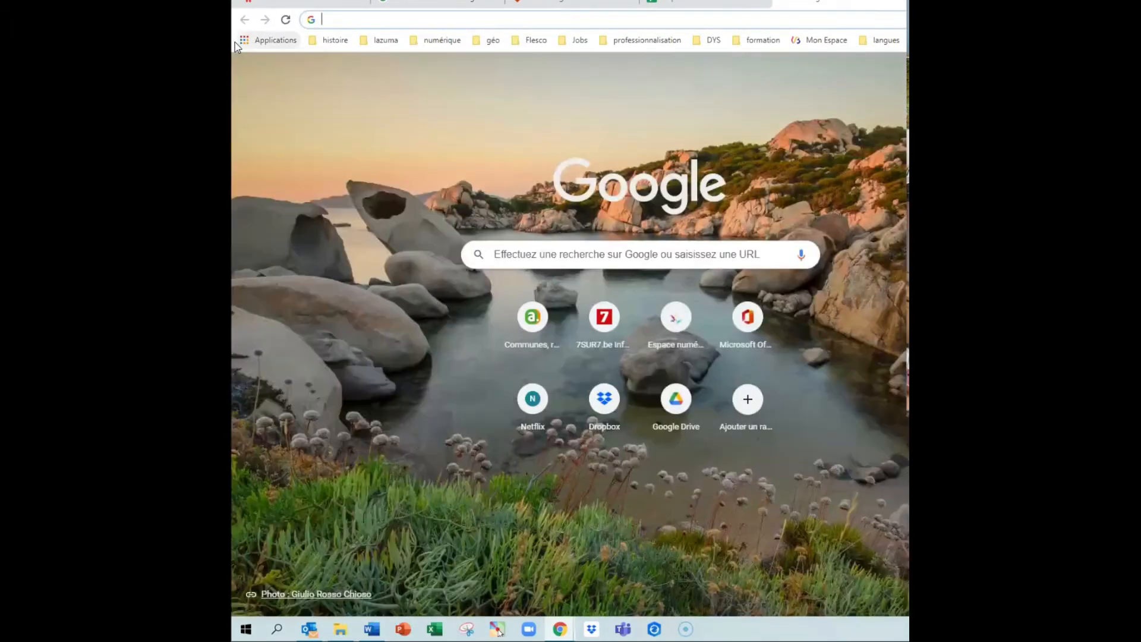
pyautogui.click(238, 41)
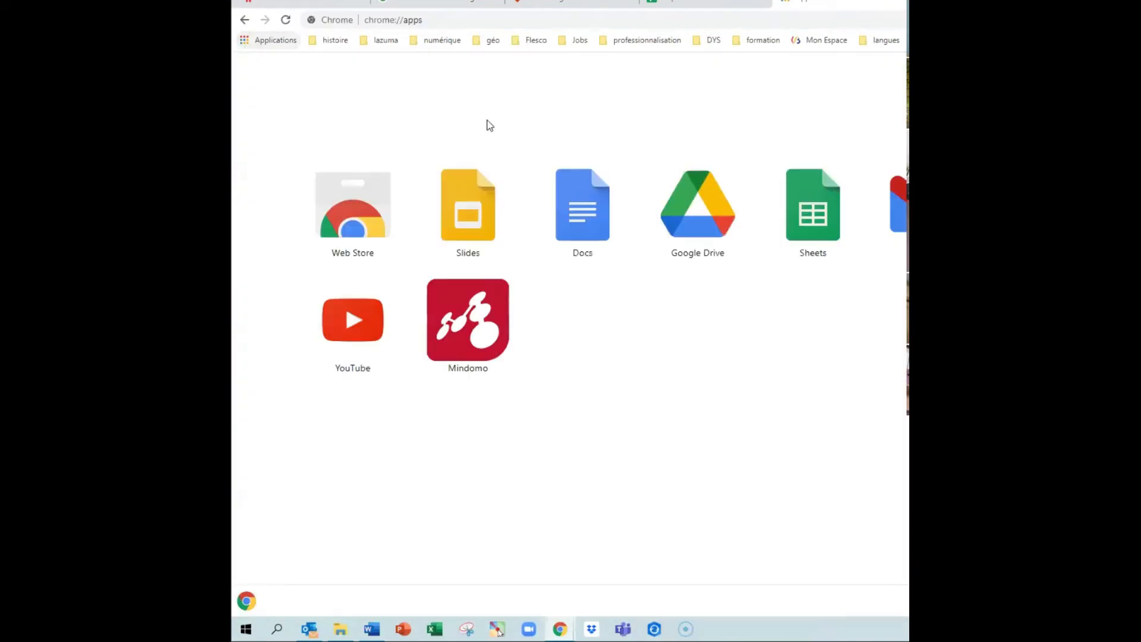
pyautogui.click(696, 225)
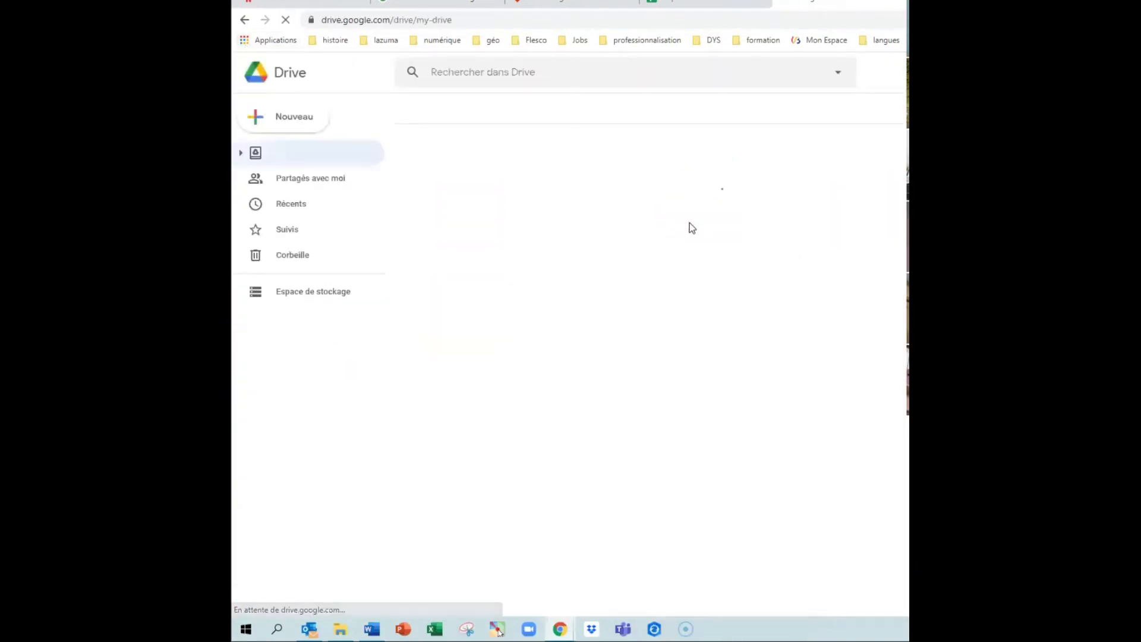
pyautogui.scroll(-7, 569, 330)
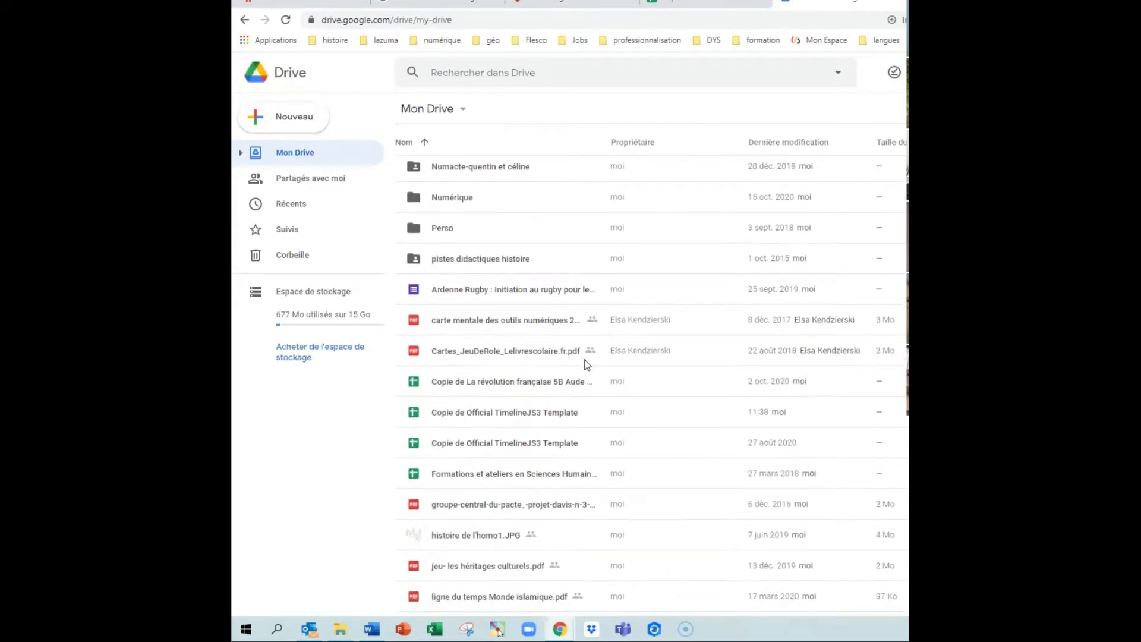
pyautogui.click(785, 424)
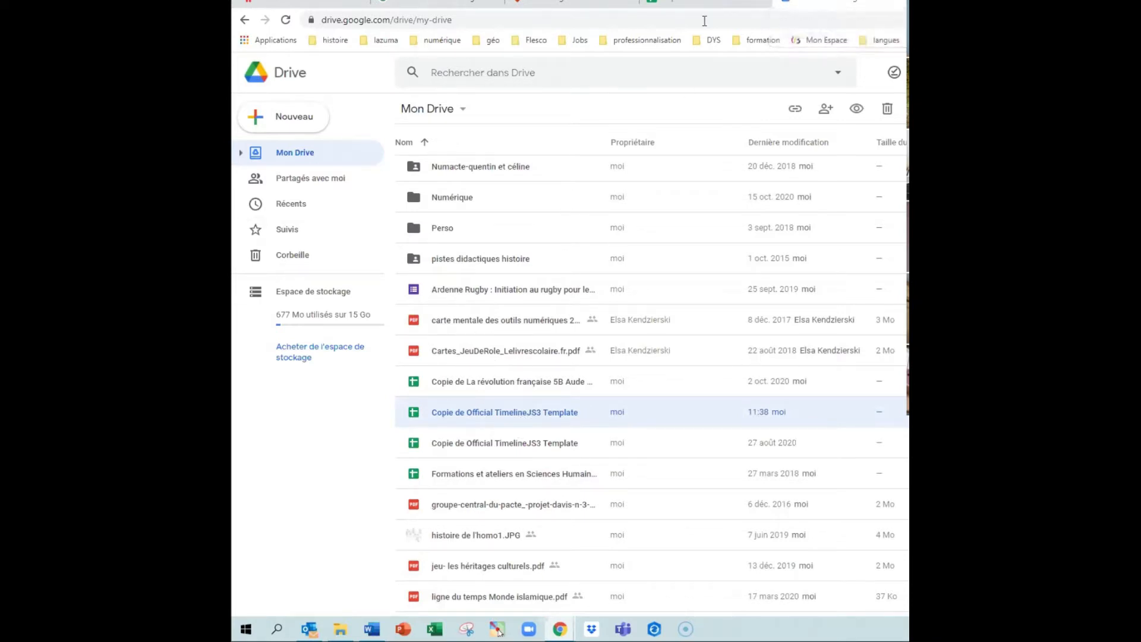
# Return to the copied template spreadsheet and rename it "essai"
pyautogui.click(749, 3)
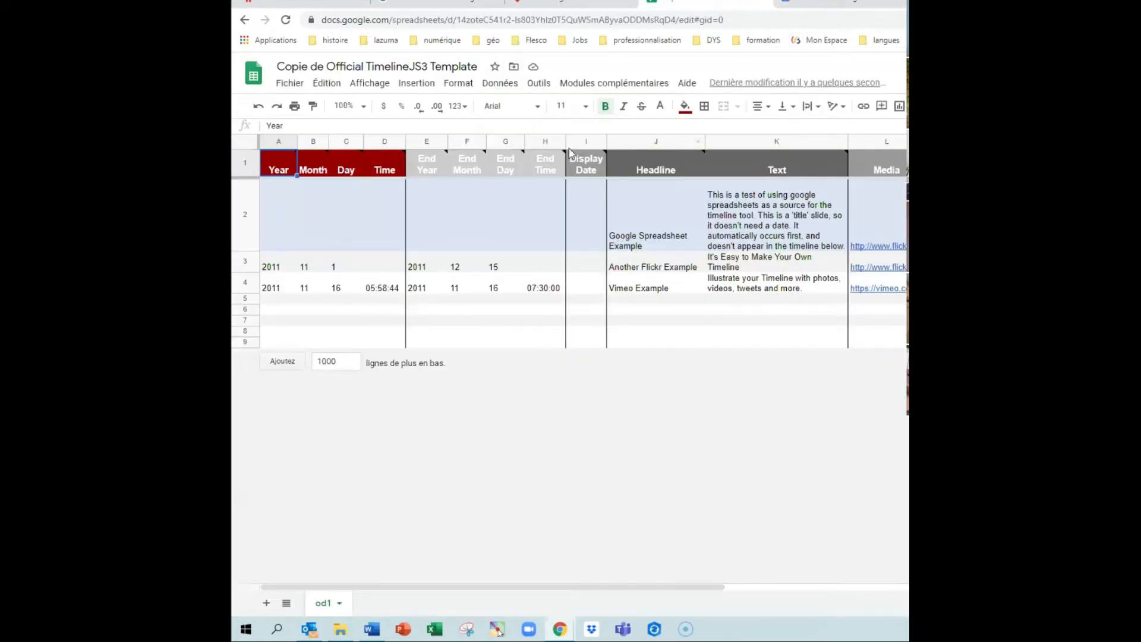
pyautogui.click(473, 67)
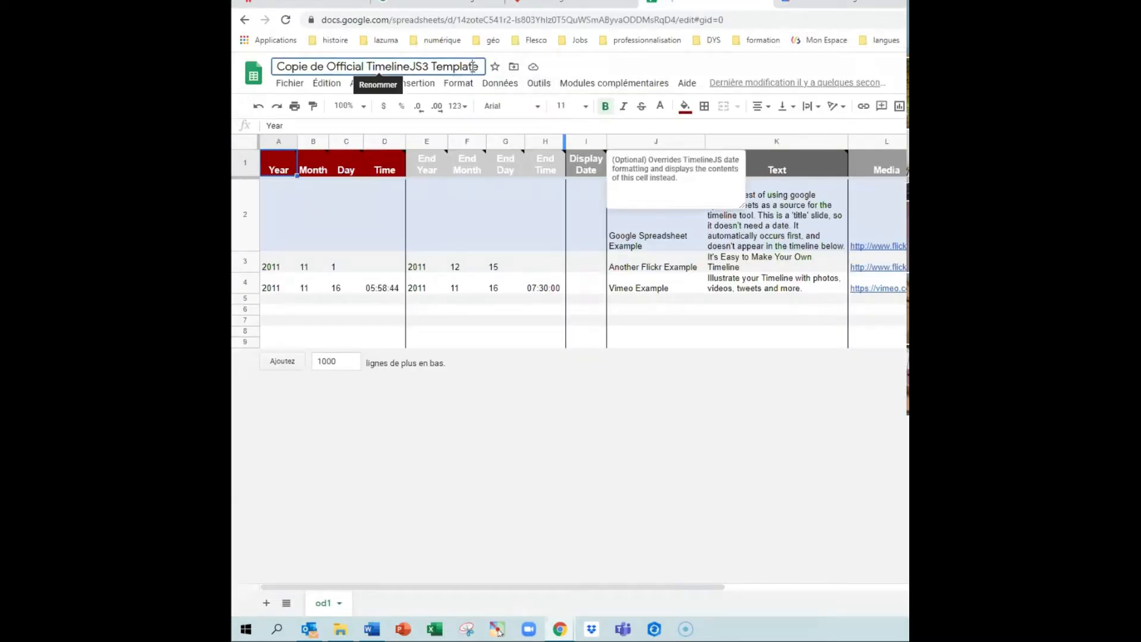
pyautogui.moveTo(477, 67); pyautogui.dragTo(241, 68)
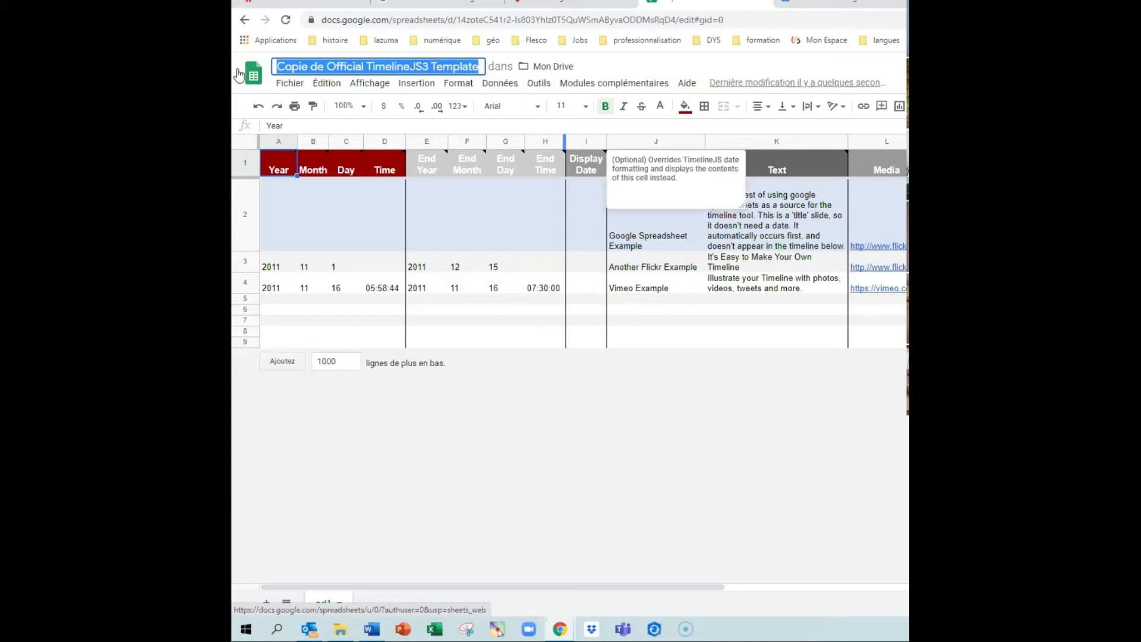
pyautogui.write('essai')
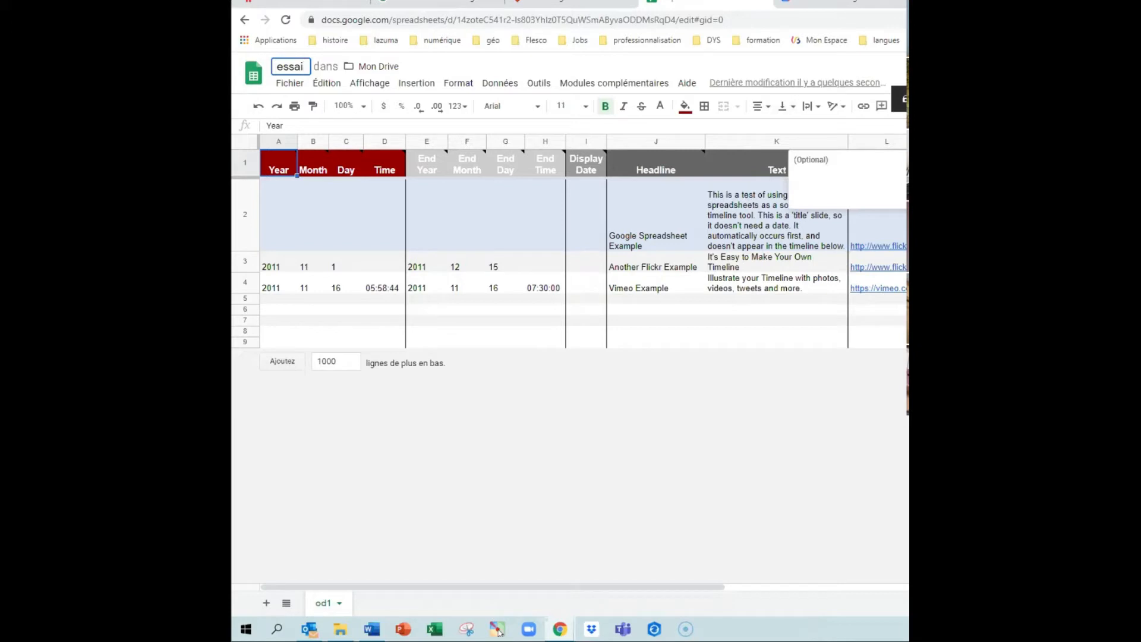
# Open the sharing settings of the essai spreadsheet and change link access to "Tous les utilisateurs disposant du lien"
pyautogui.click(972, 72)
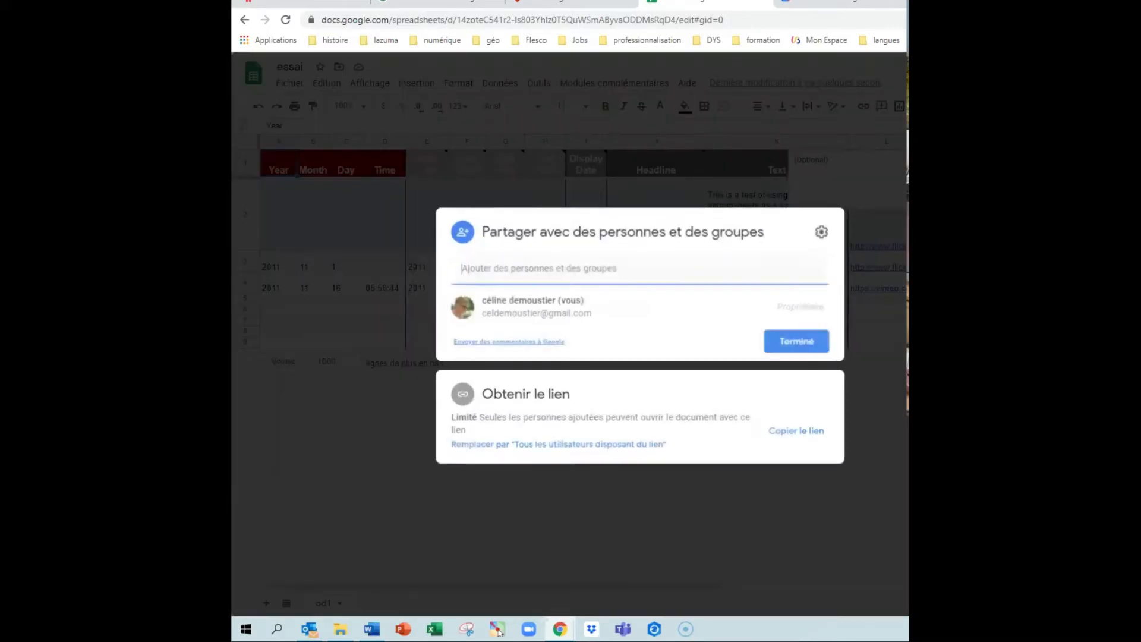
pyautogui.click(522, 267)
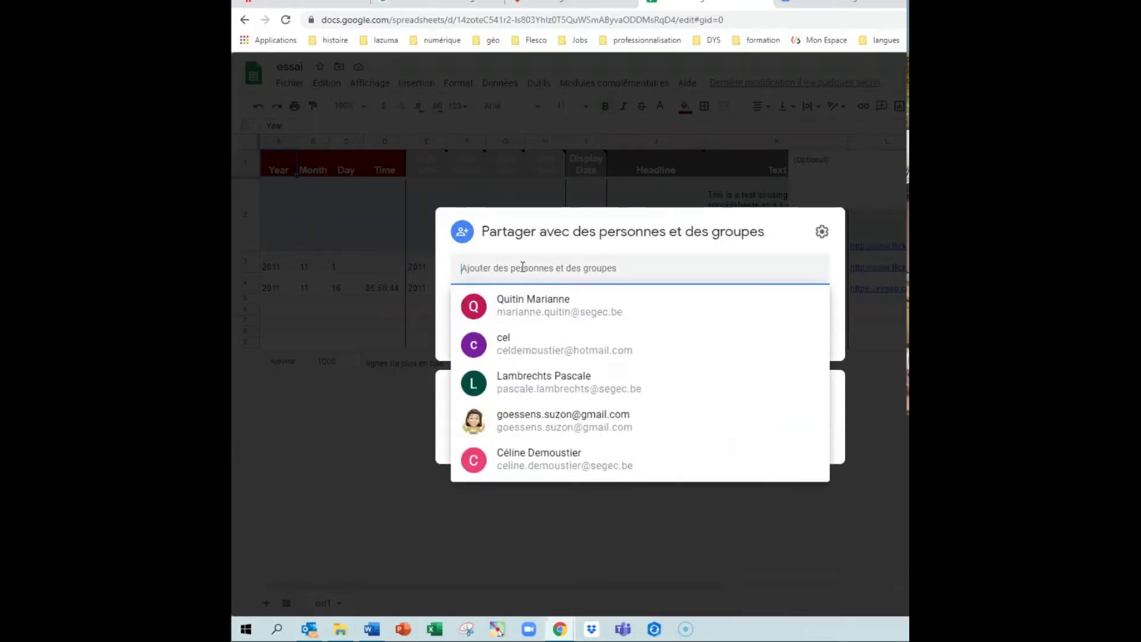
pyautogui.click(854, 460)
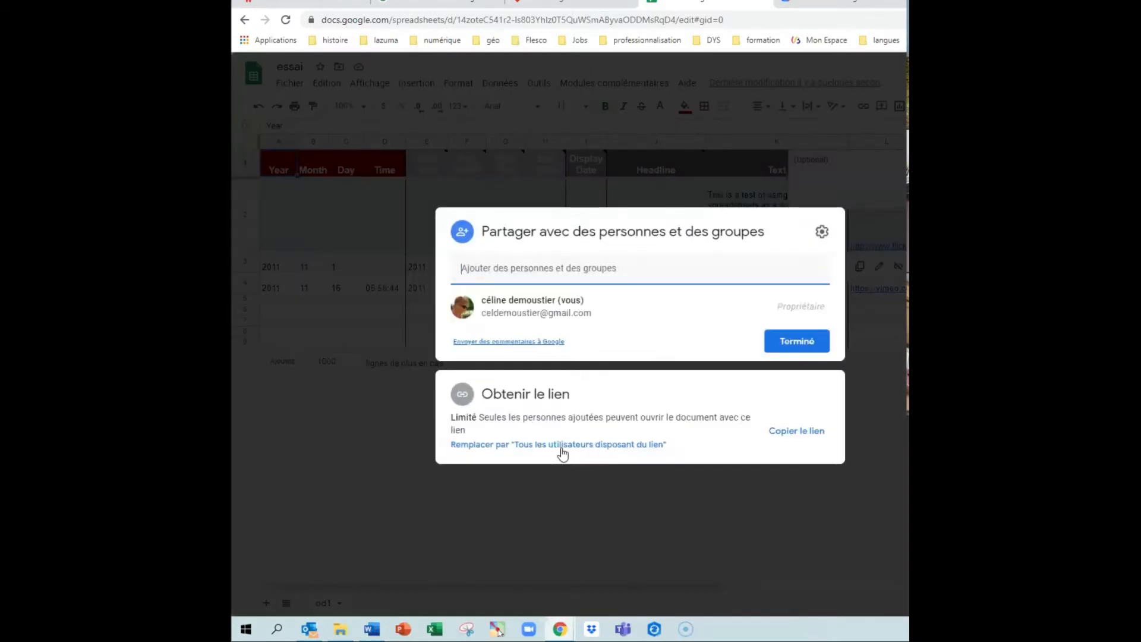
pyautogui.click(562, 449)
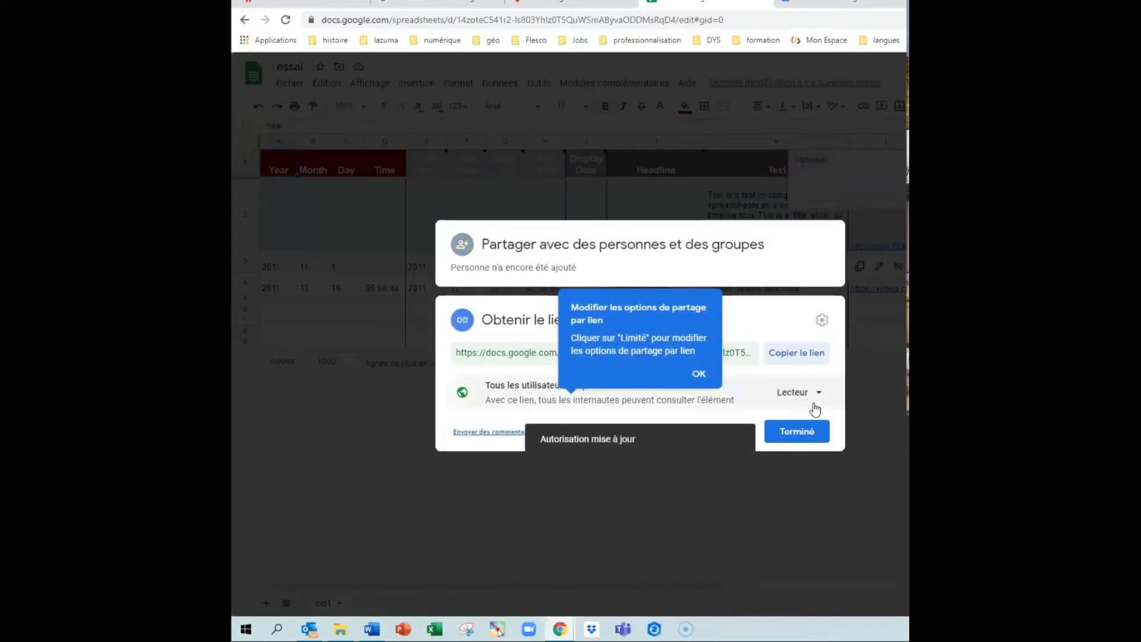
pyautogui.click(698, 376)
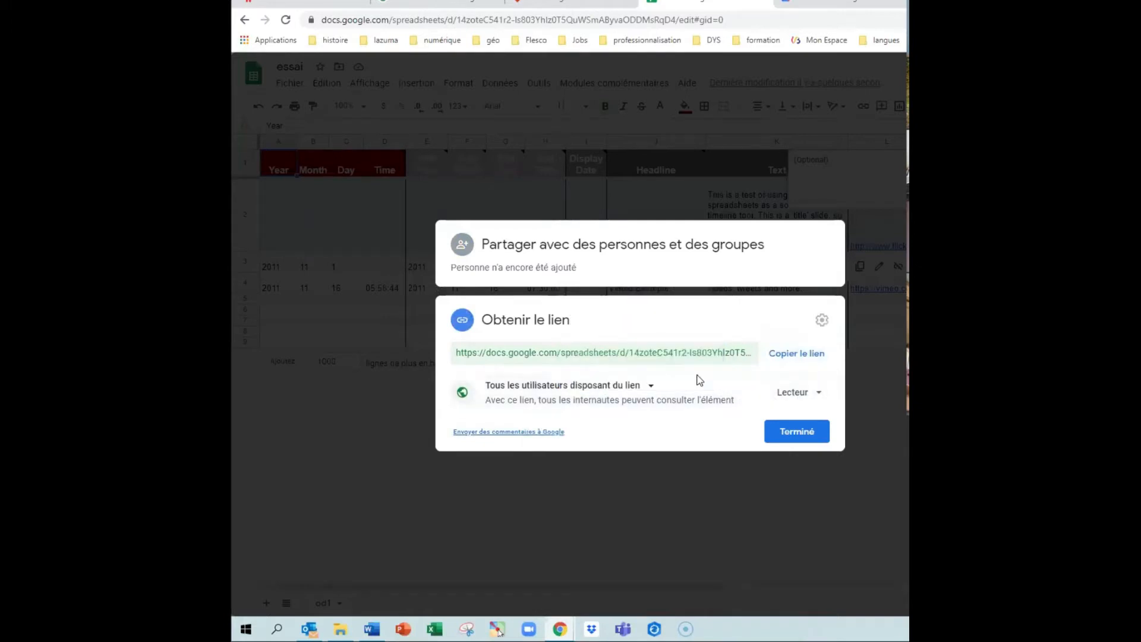
# Set the shared link's permission to Éditeur and copy the link
pyautogui.click(817, 402)
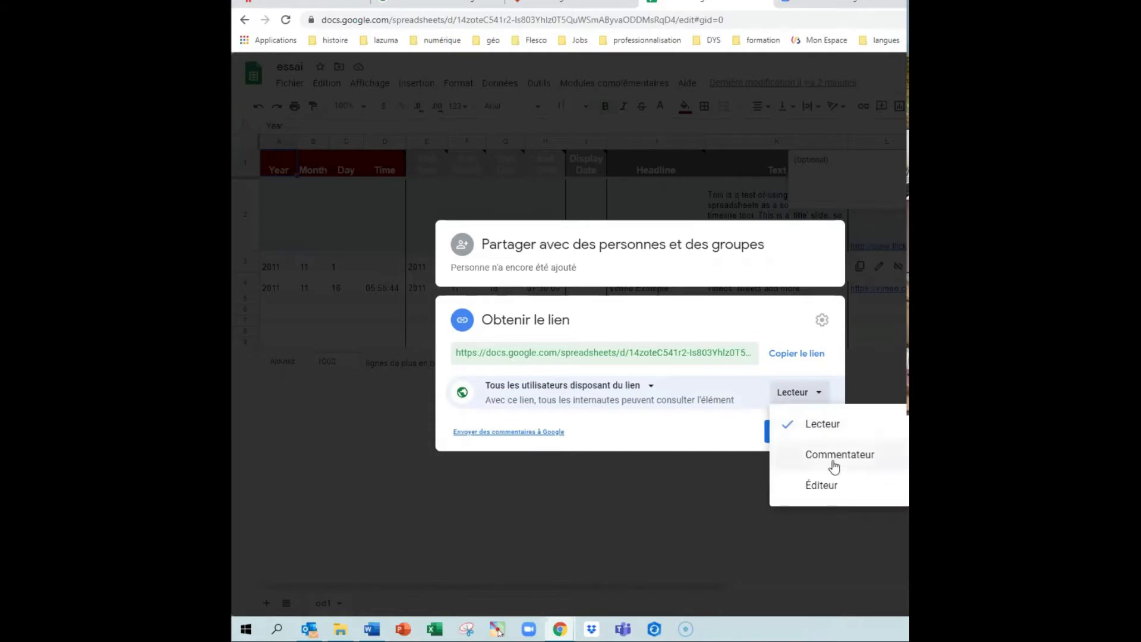
pyautogui.click(834, 486)
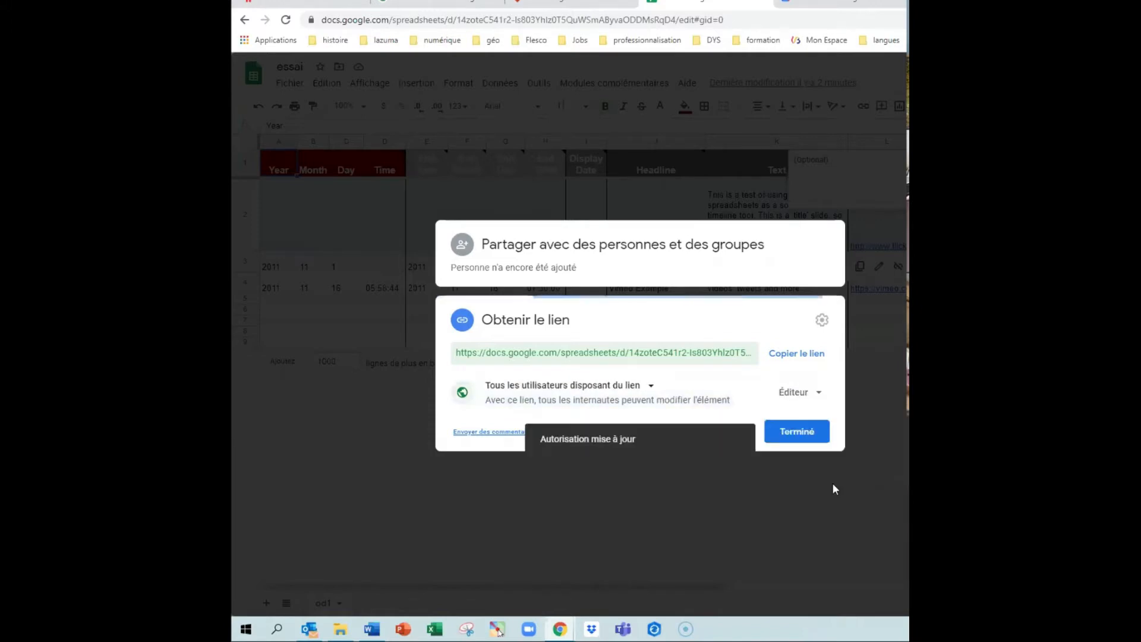
pyautogui.click(820, 355)
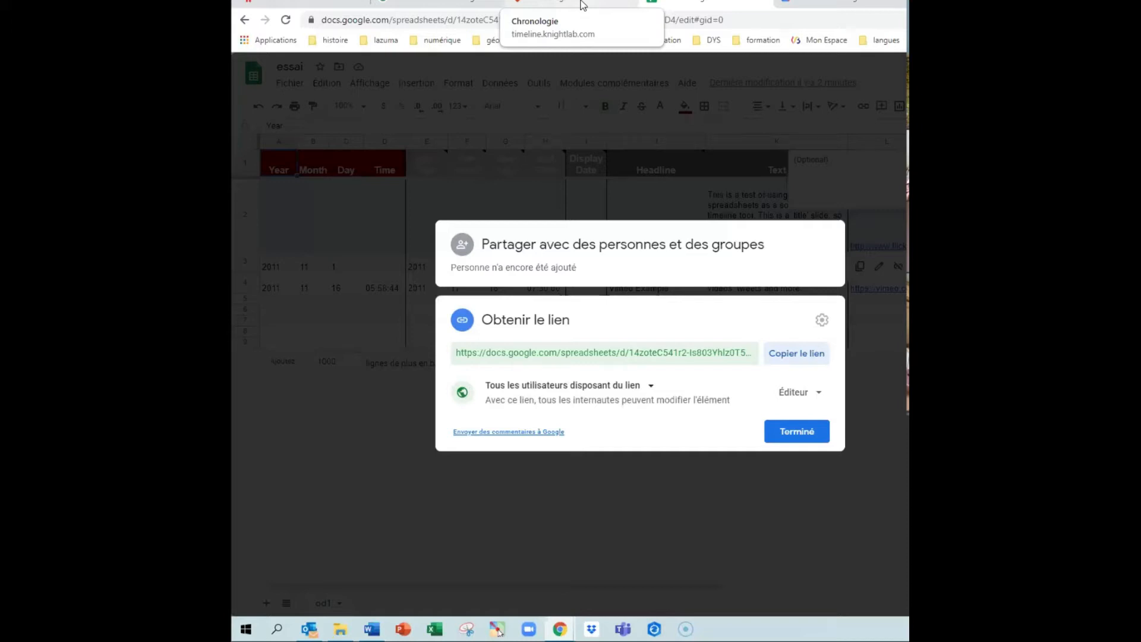
# Switch to Google Drive, reopen it from Chrome's apps page and locate the shared essai file in Mon Drive
pyautogui.click(761, 4)
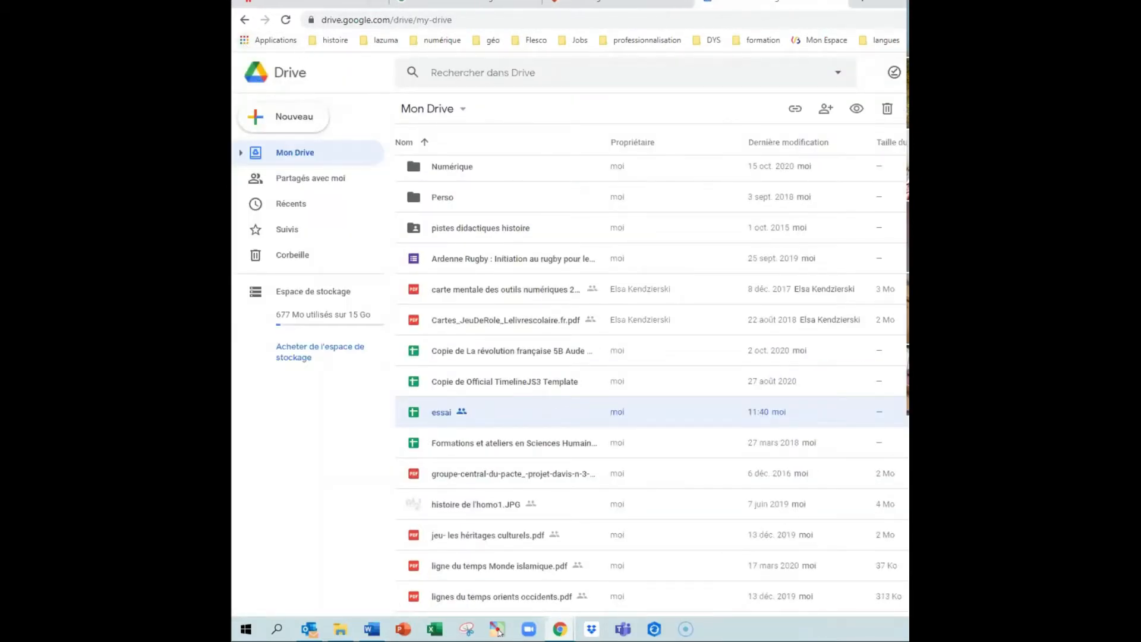
pyautogui.click(249, 42)
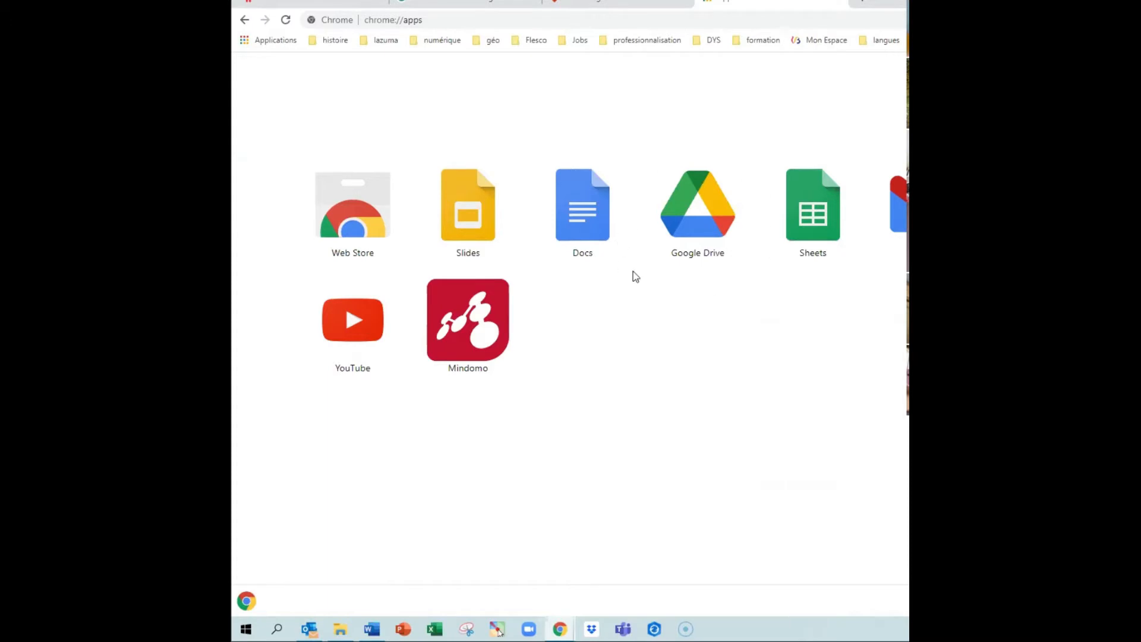
pyautogui.click(668, 238)
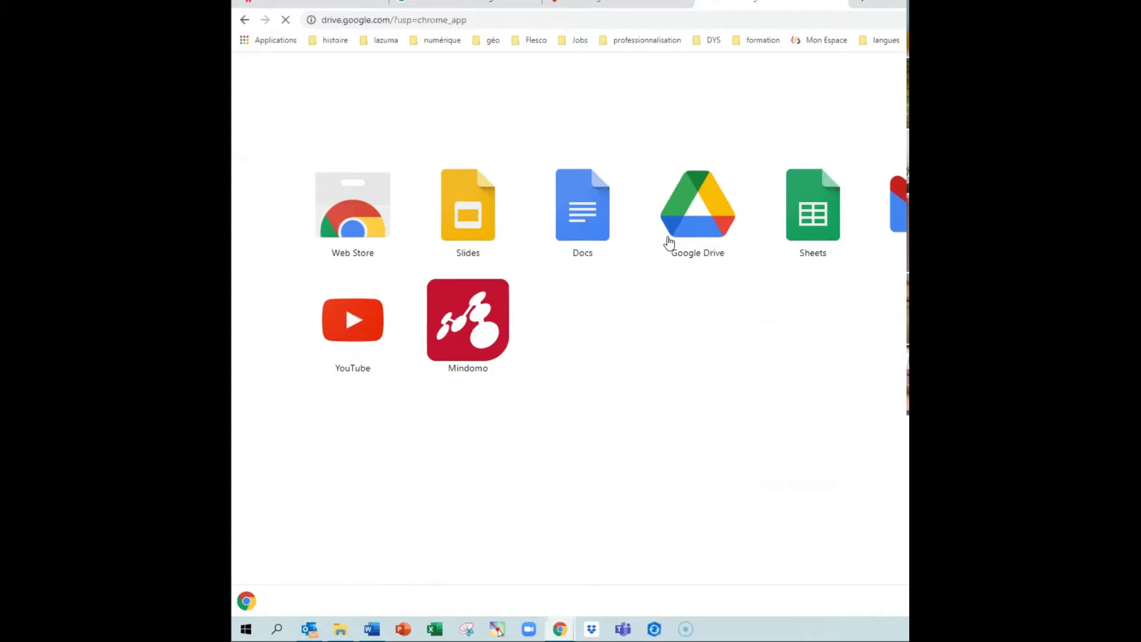
pyautogui.scroll(-6, 514, 390)
pyautogui.scroll(-3, 475, 349)
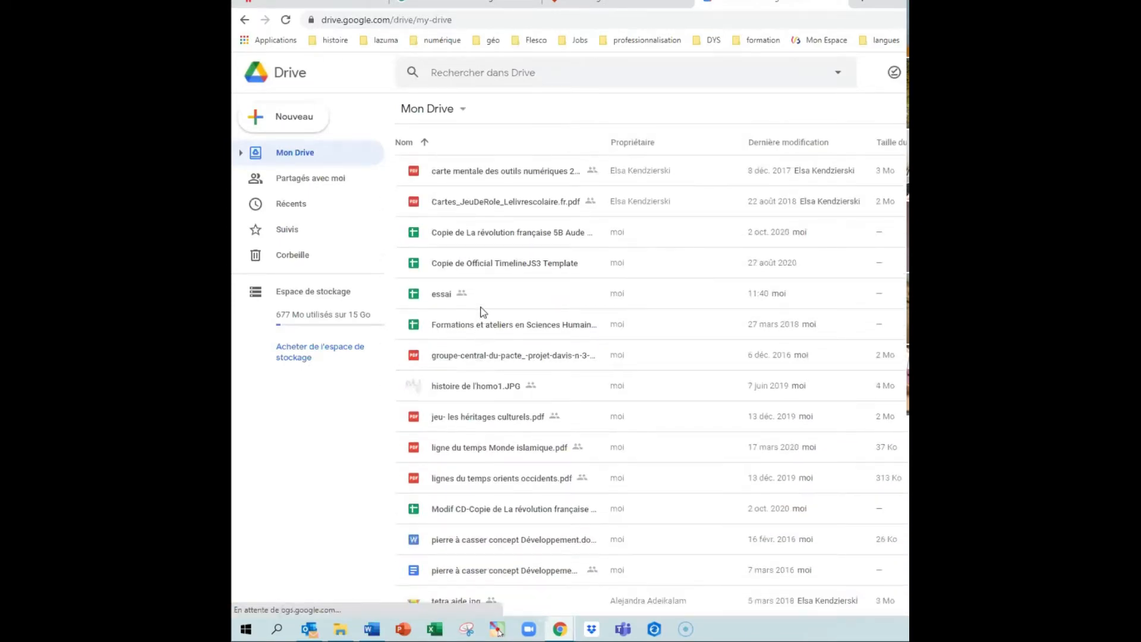
pyautogui.scroll(8, 524, 391)
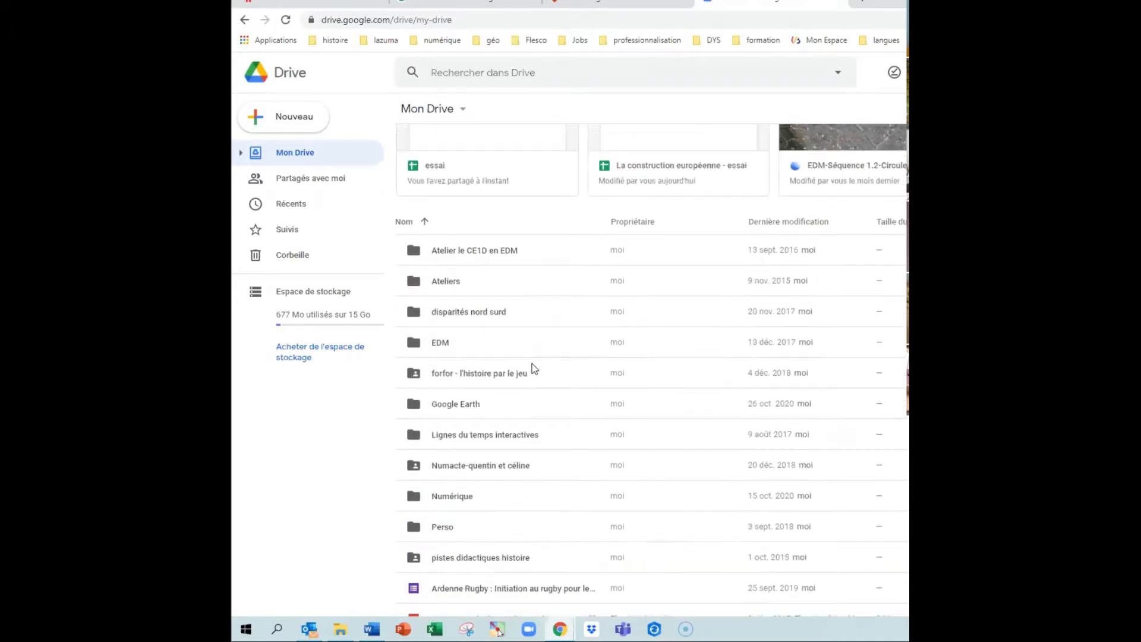
pyautogui.scroll(2, 543, 339)
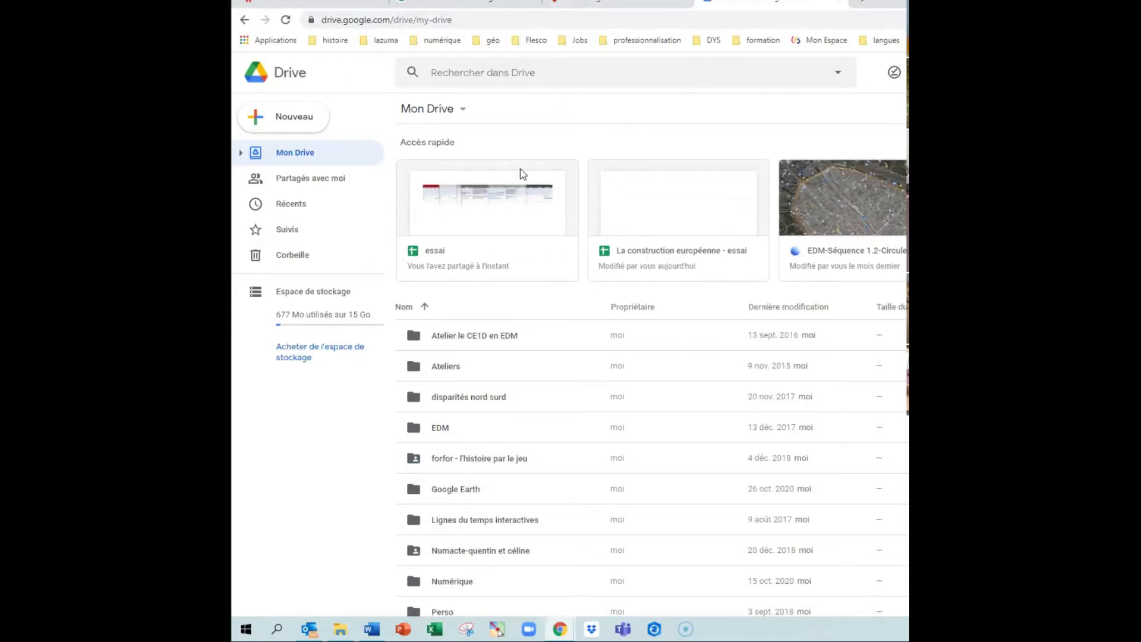
# Open the essai spreadsheet from Drive's quick access to check it, and close it again
pyautogui.click(531, 212)
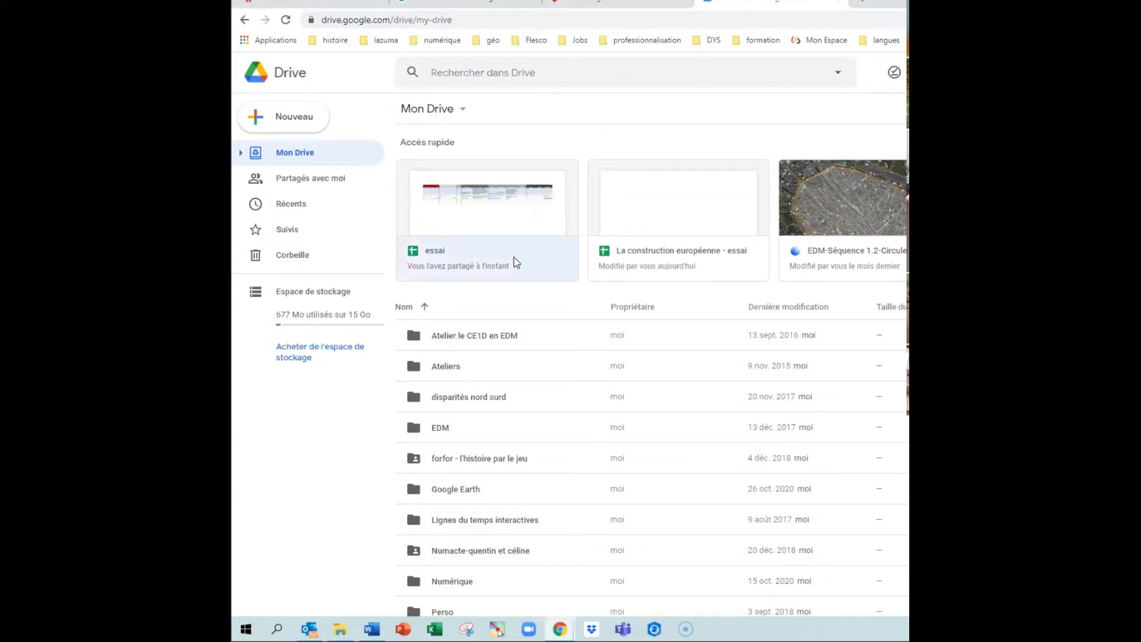
pyautogui.doubleClick(518, 210)
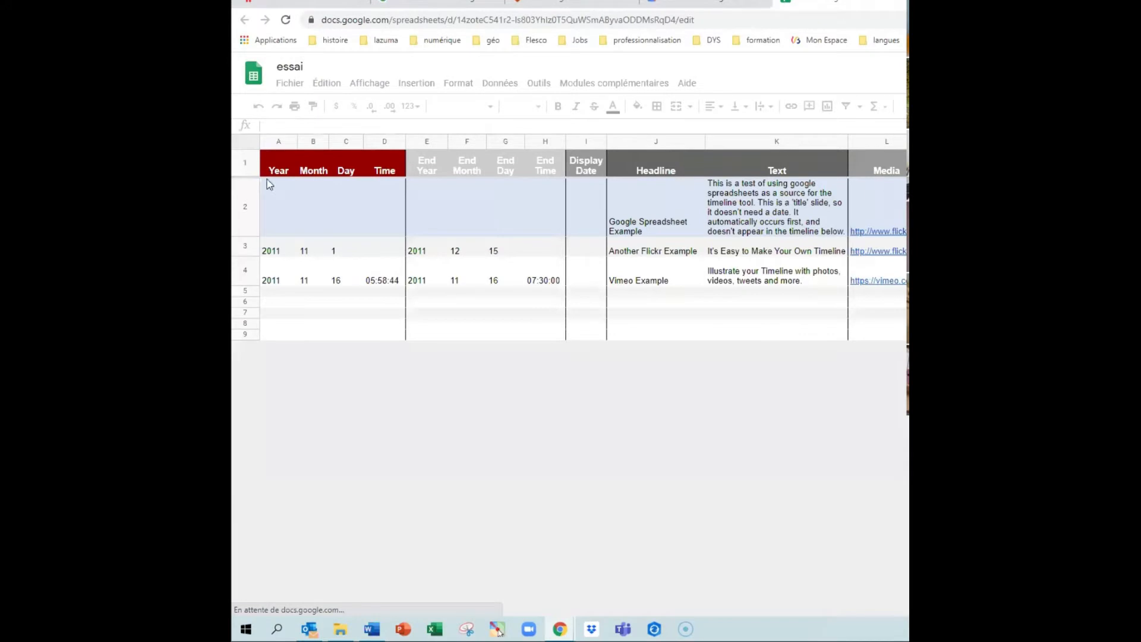
pyautogui.moveTo(659, 586)
pyautogui.mouseDown()
pyautogui.moveTo(792, 596)
pyautogui.moveTo(651, 591)
pyautogui.mouseUp()
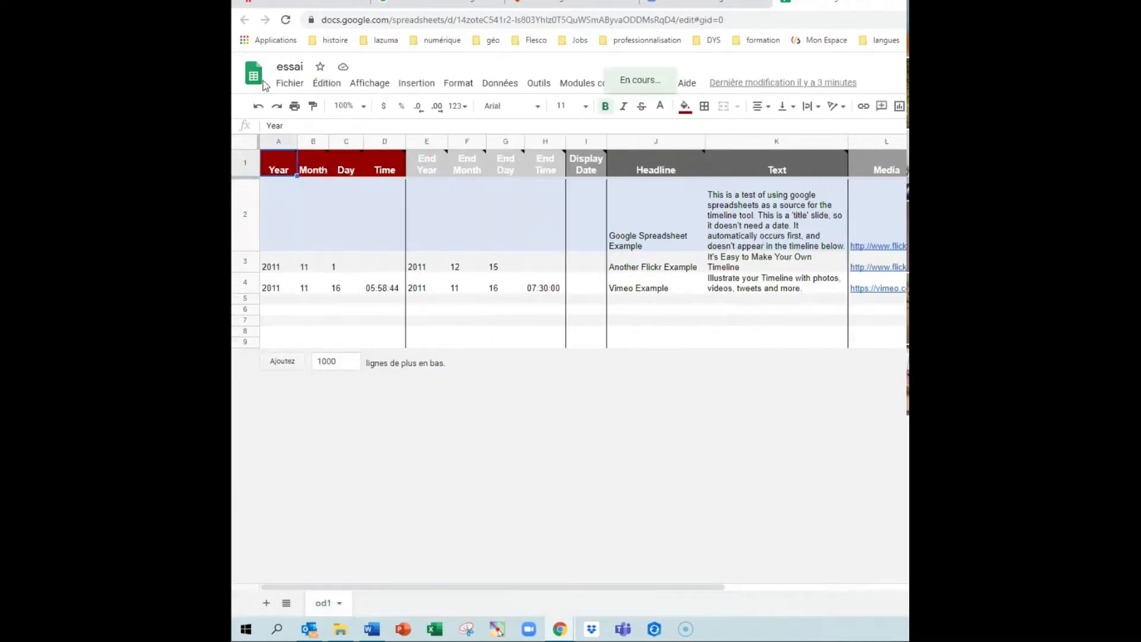
pyautogui.click(902, 5)
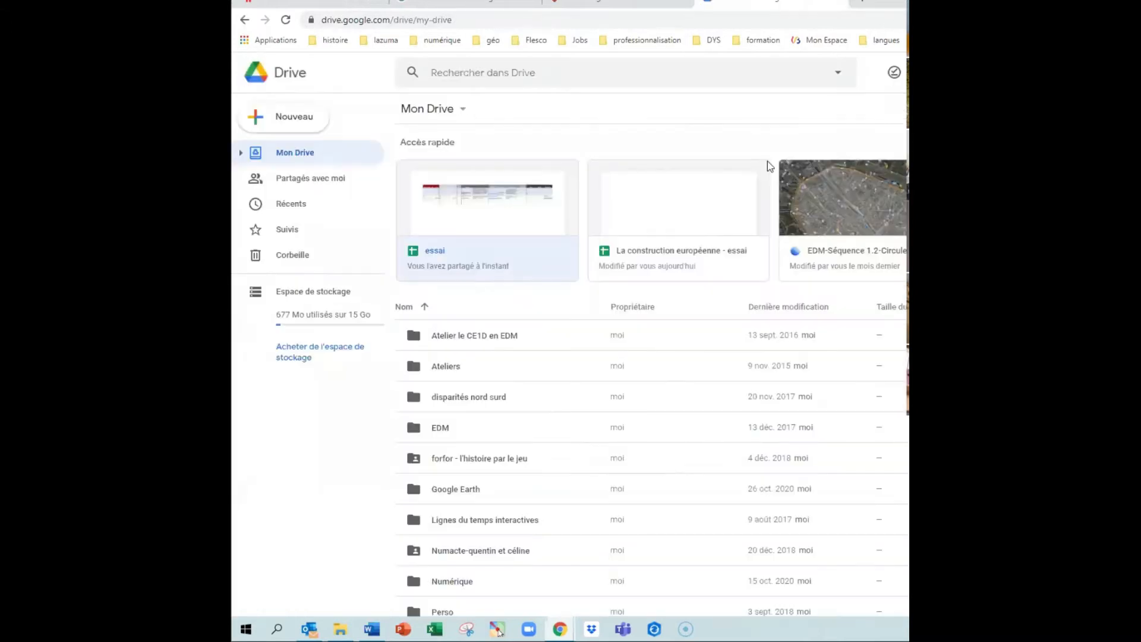
# Open the "La construction européenne - essai" spreadsheet from Drive's quick access and look through its timeline rows
pyautogui.click(675, 264)
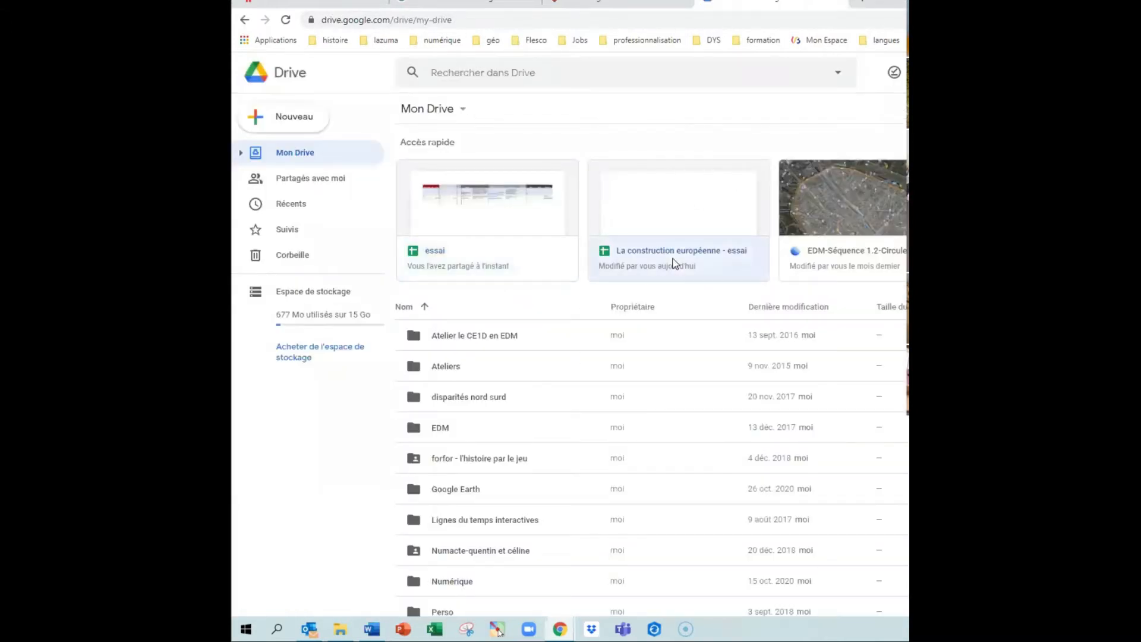
pyautogui.doubleClick(675, 264)
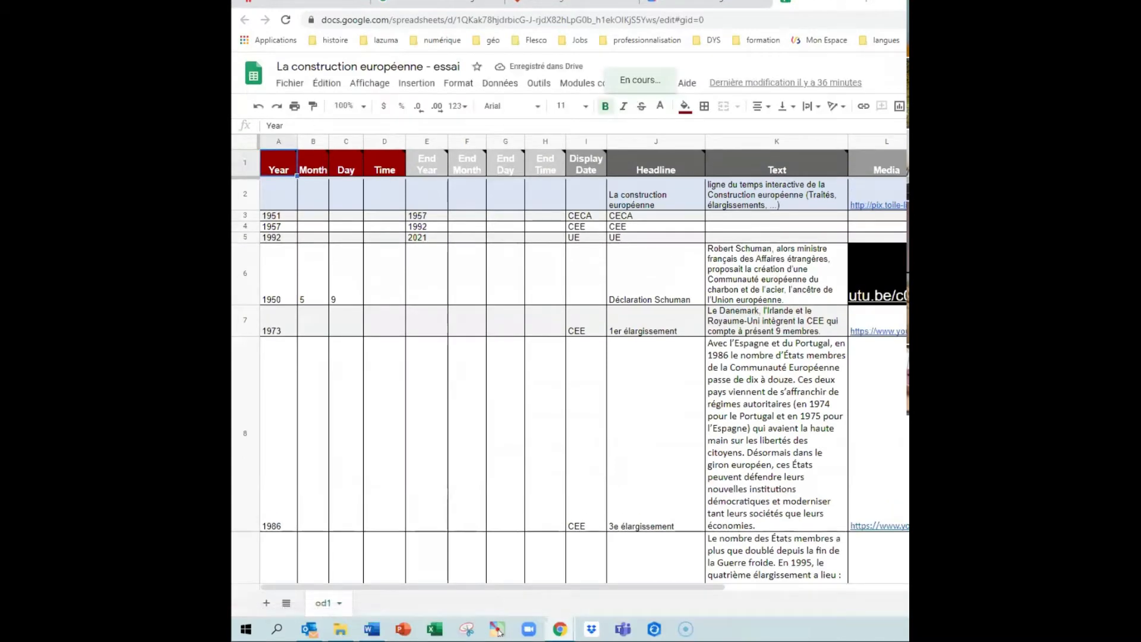
pyautogui.scroll(-5, 570, 357)
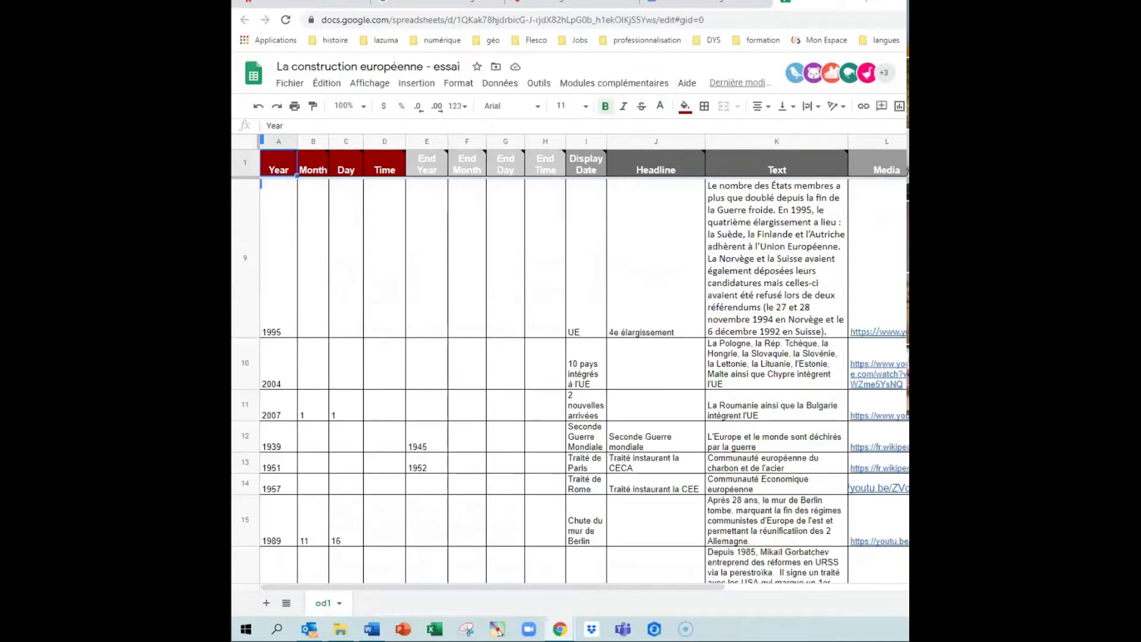
pyautogui.scroll(-2, 571, 380)
pyautogui.scroll(10, 571, 381)
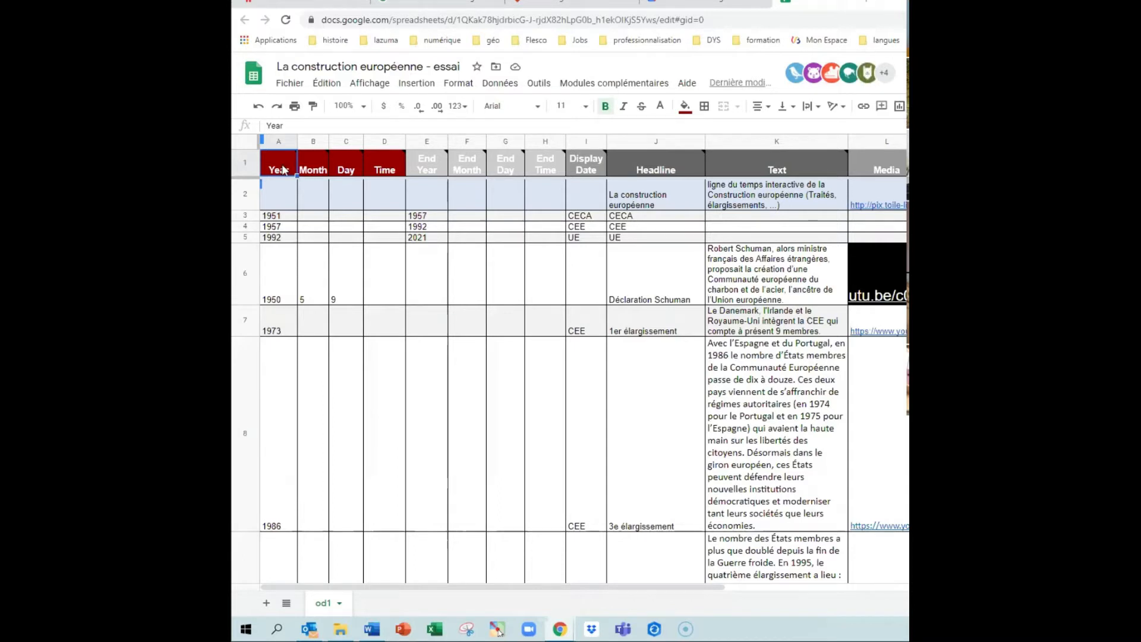
# Examine the Year and Display Date header notes along with the date cells and Display Date entries of the sample rows
pyautogui.moveTo(288, 172)
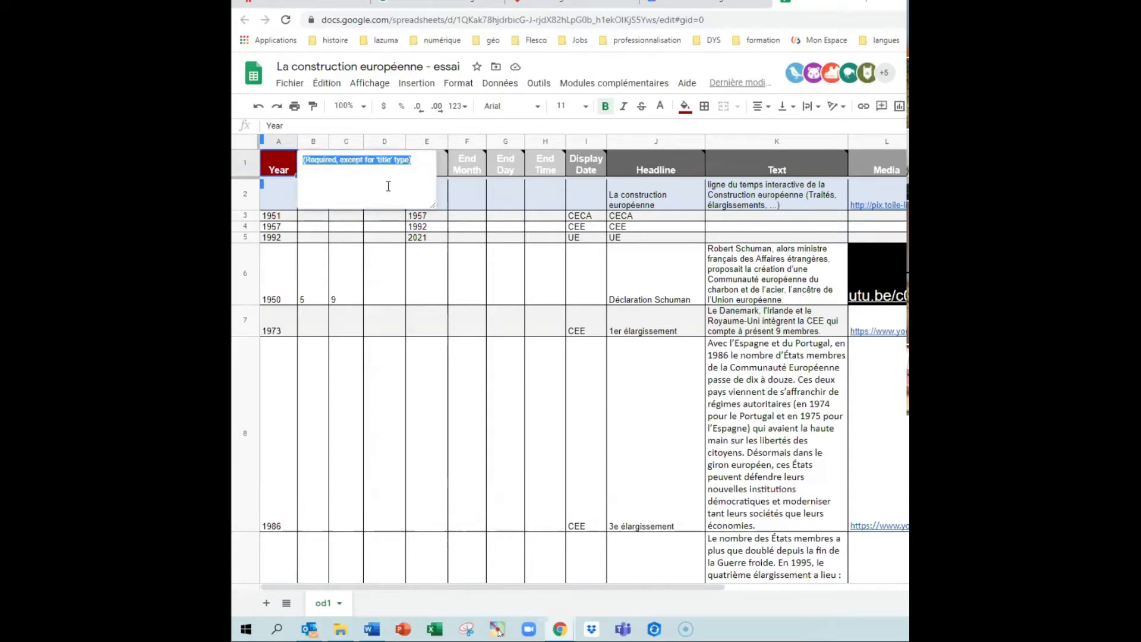
pyautogui.click(286, 282)
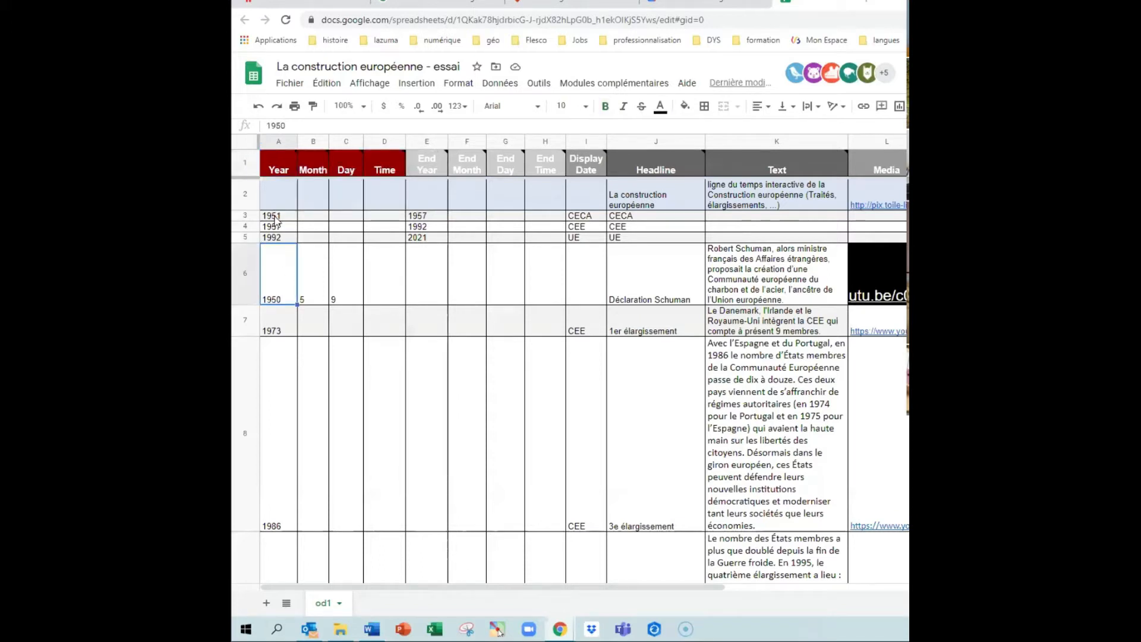
pyautogui.click(383, 221)
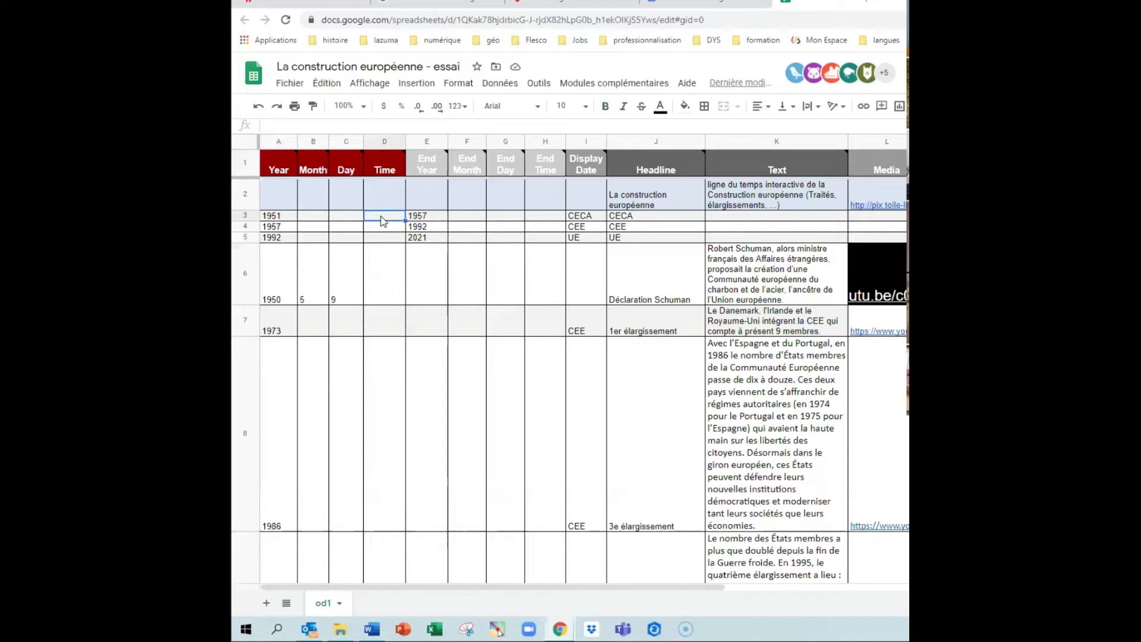
pyautogui.moveTo(330, 206)
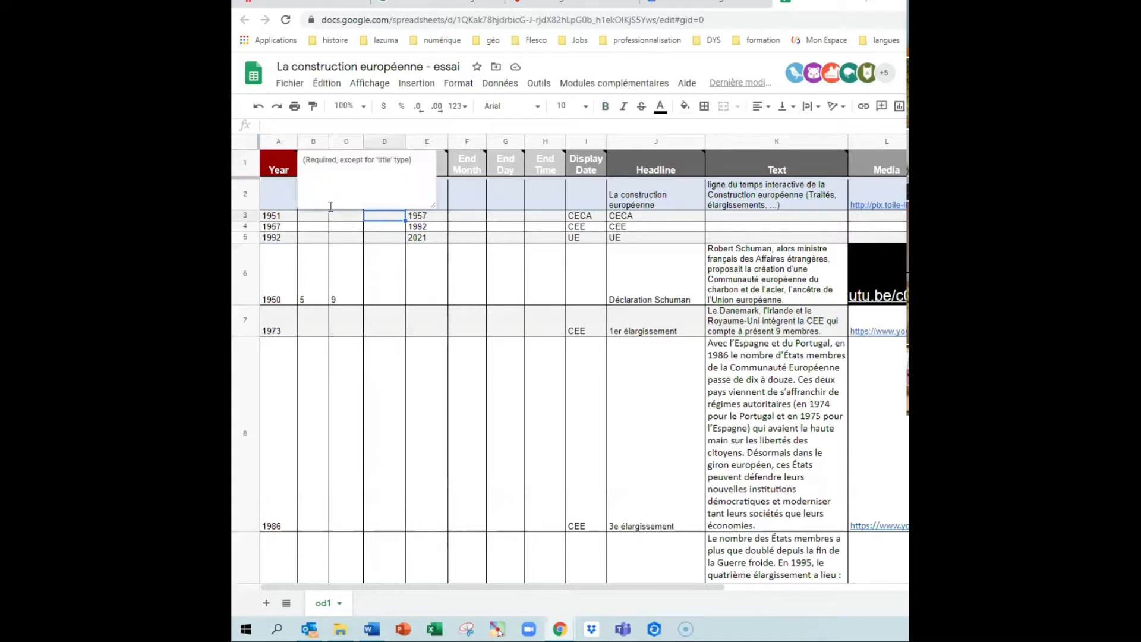
pyautogui.click(351, 287)
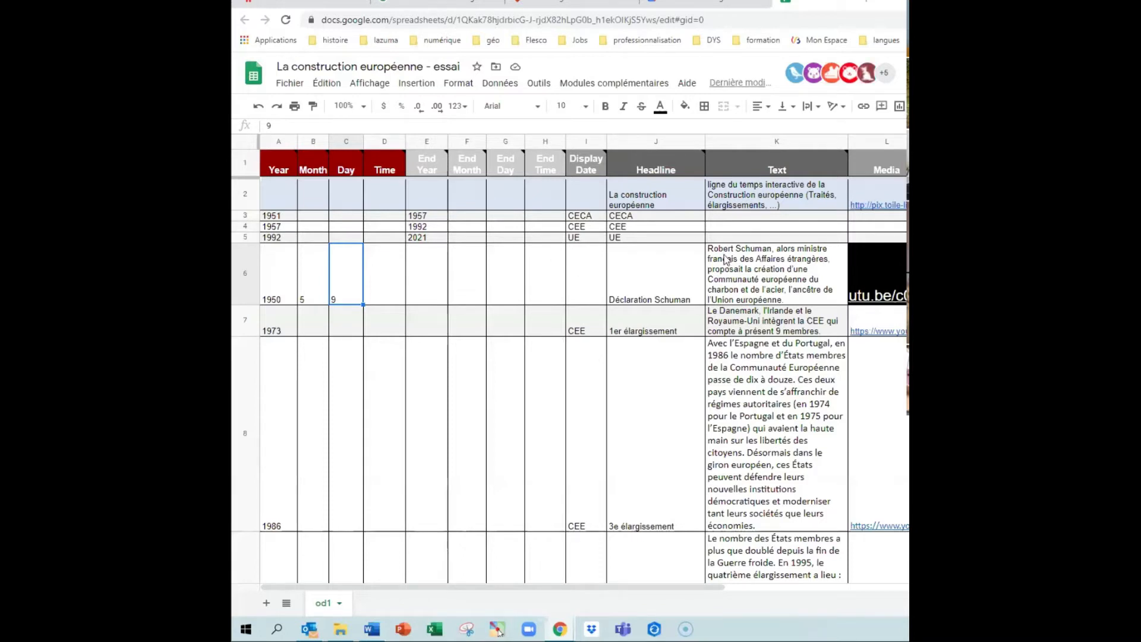
pyautogui.click(584, 220)
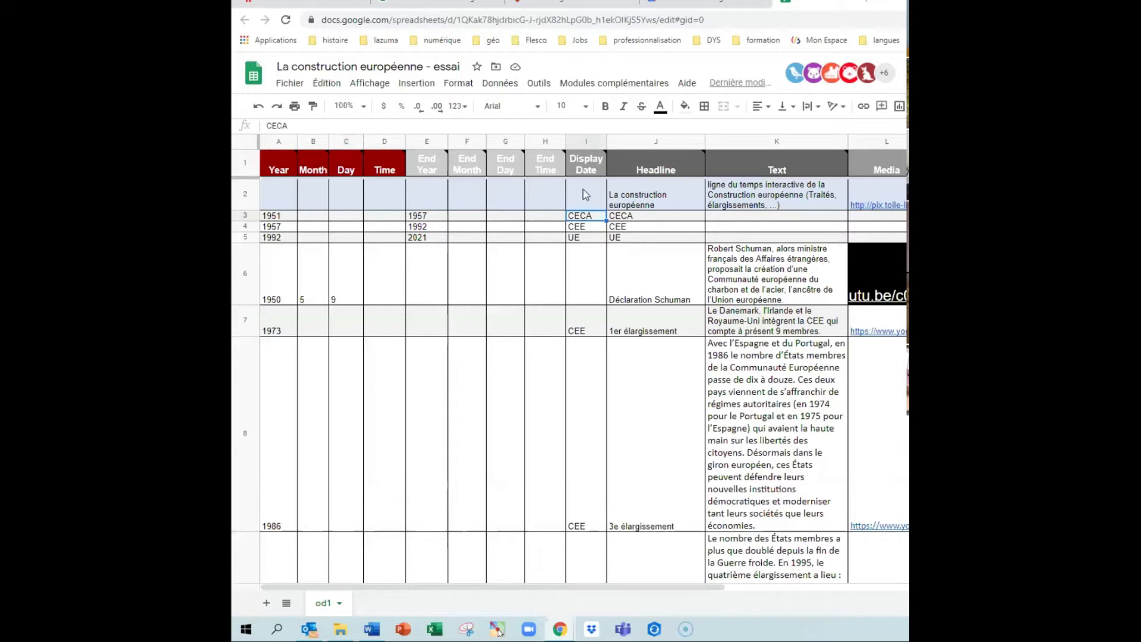
pyautogui.moveTo(591, 144)
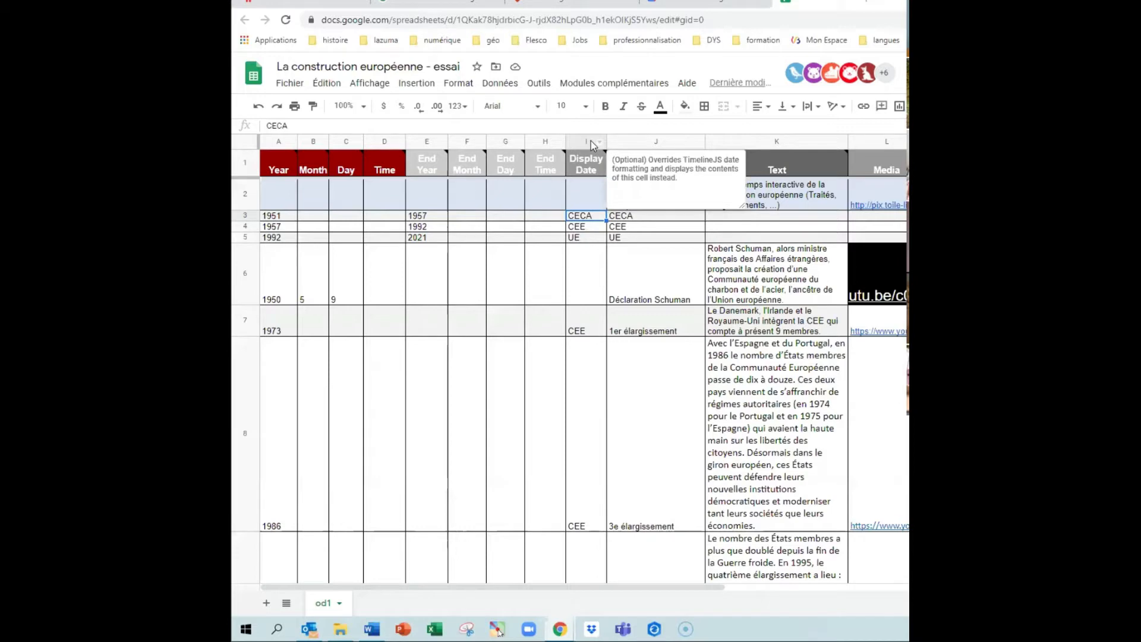
# Open the "Evolution des droits des femmes" timeline from histoire.fesec.be in its own page and view the 1791 Déclaration event
pyautogui.click(574, 9)
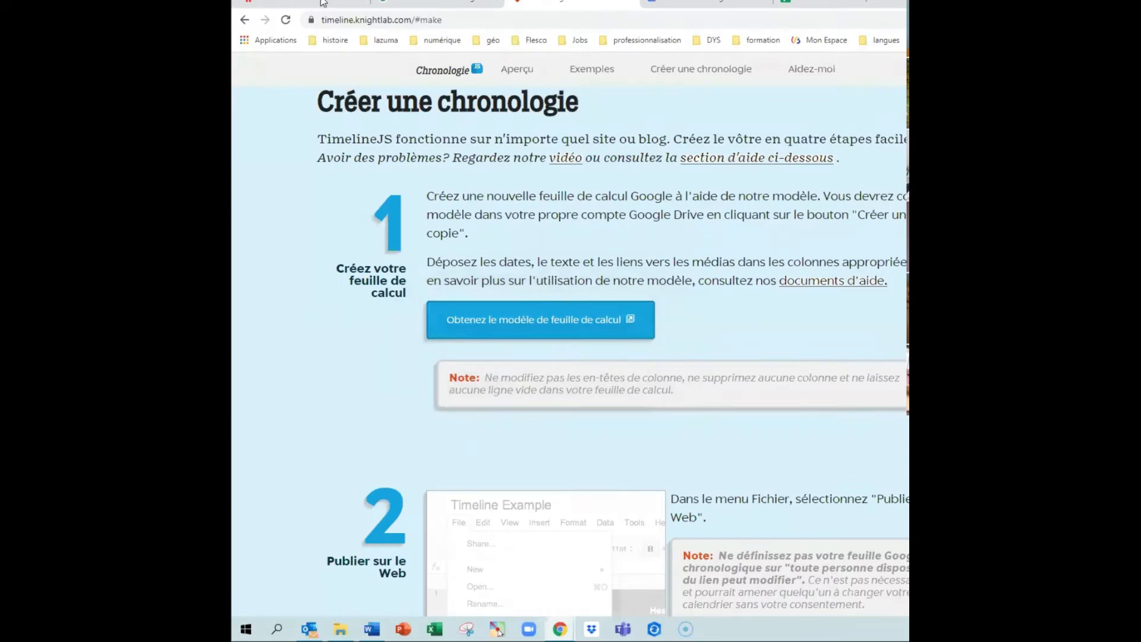
pyautogui.click(437, 4)
pyautogui.scroll(-6, 537, 580)
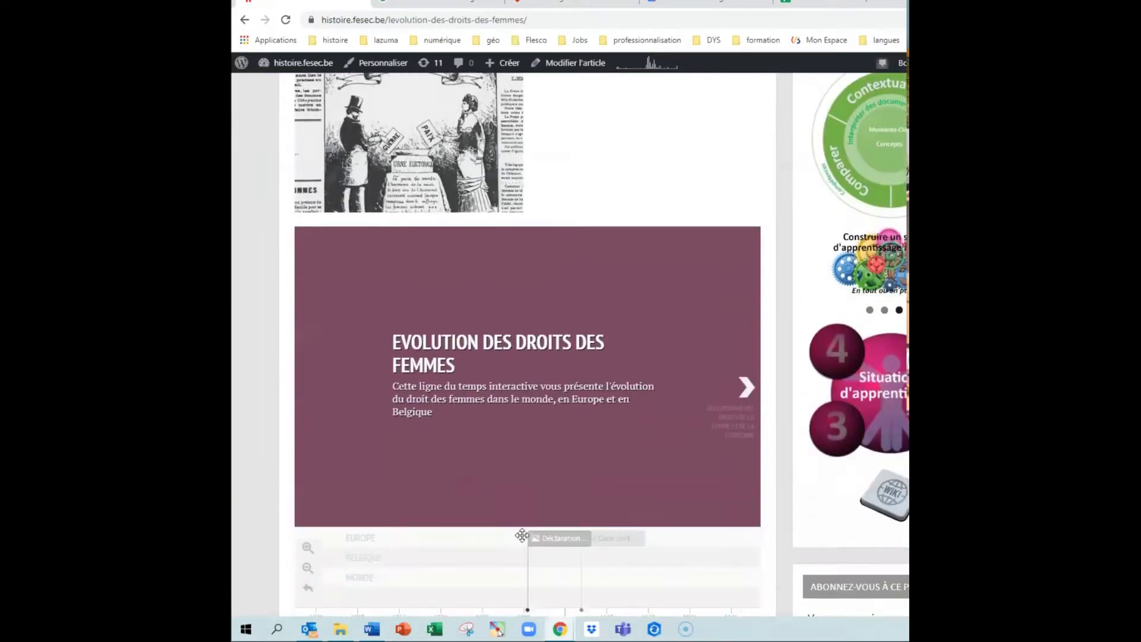
pyautogui.click(384, 533)
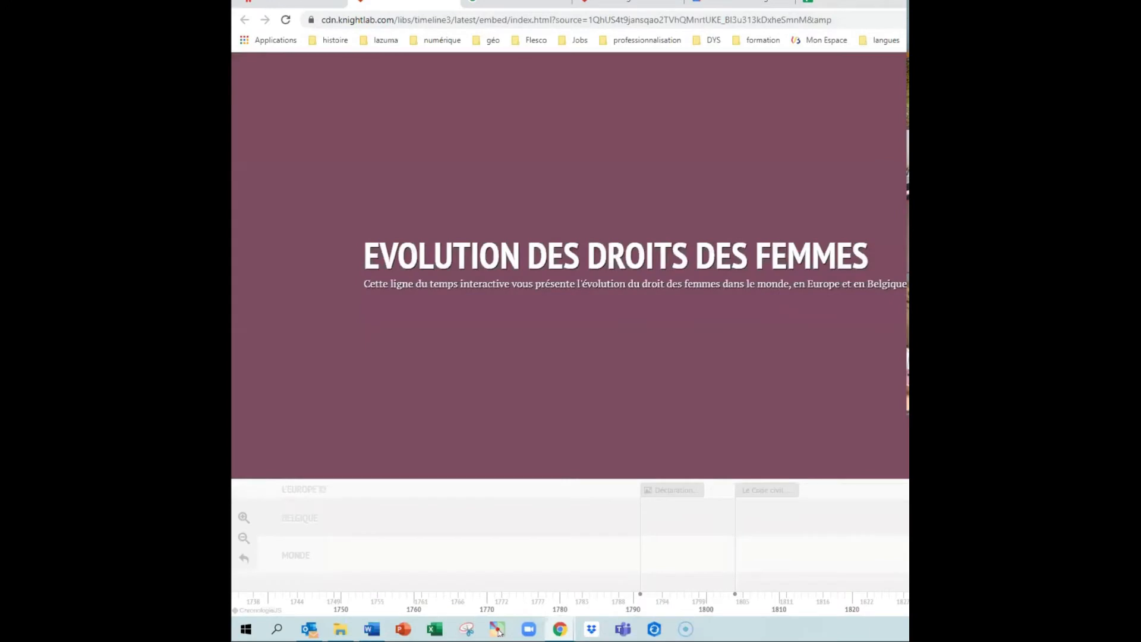
pyautogui.click(672, 491)
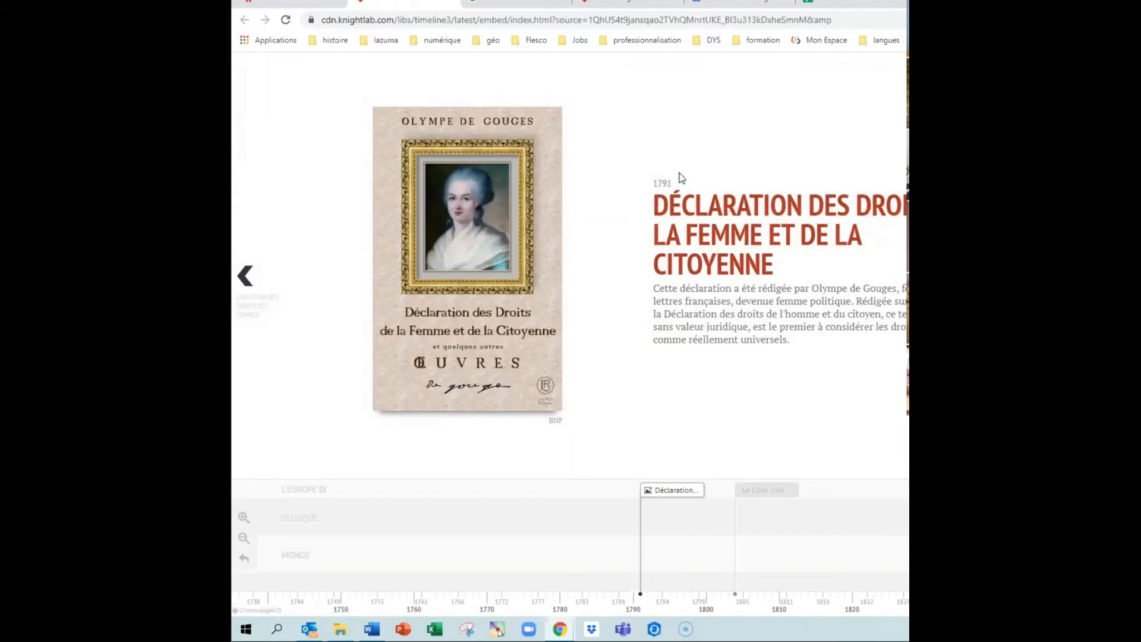
# Compare the Headline column in the "La construction européenne - essai" spreadsheet with the headline of the 1791 Déclaration slide
pyautogui.click(863, 6)
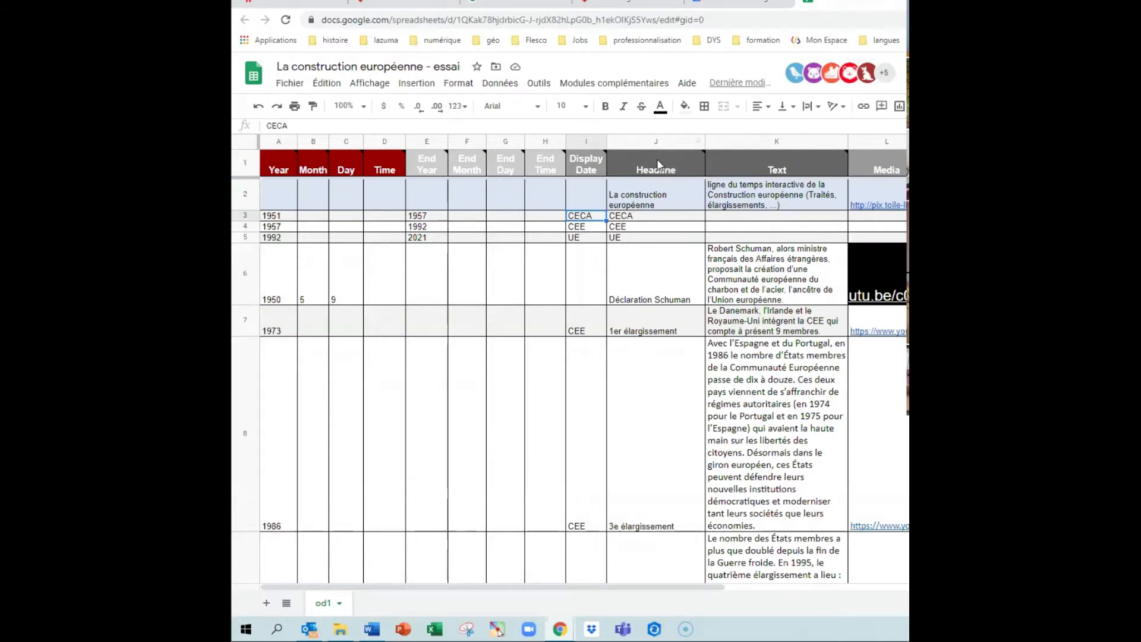
pyautogui.moveTo(670, 174)
pyautogui.click(427, 3)
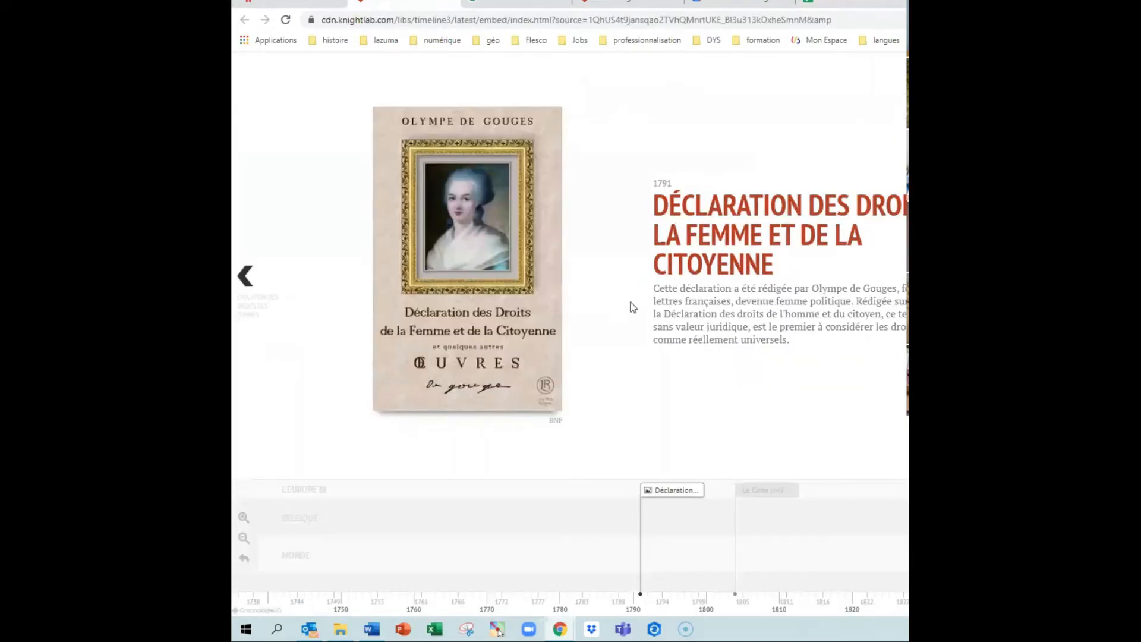
# Compare the Text column in the "La construction européenne - essai" spreadsheet with the headline and text of the 1791 Déclaration slide
pyautogui.click(829, 5)
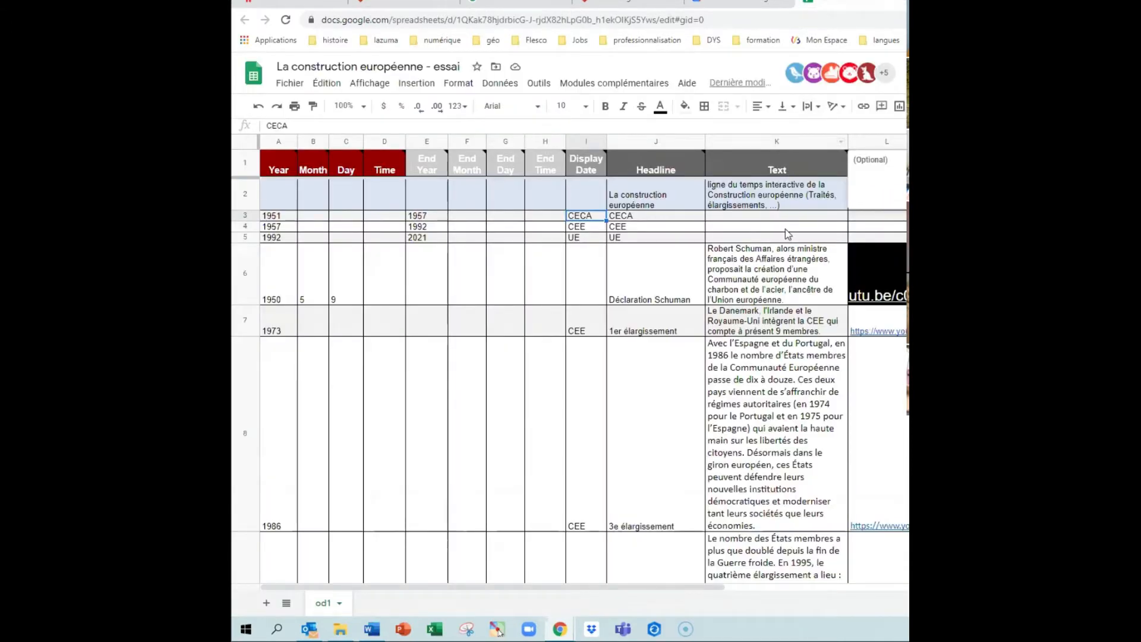
pyautogui.click(381, 3)
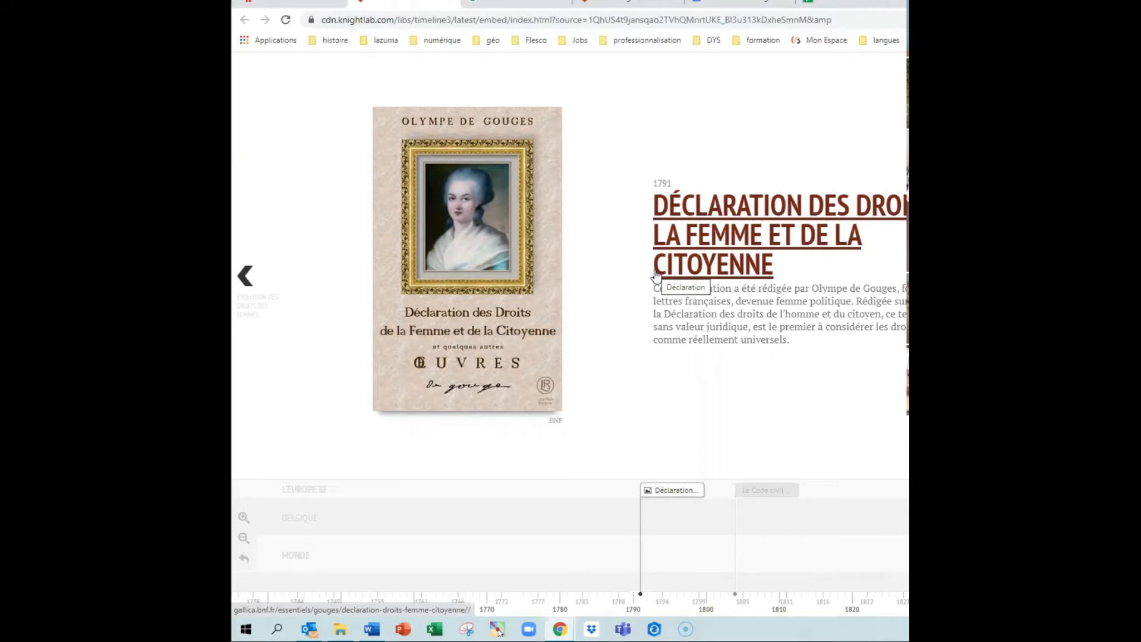
pyautogui.click(868, 7)
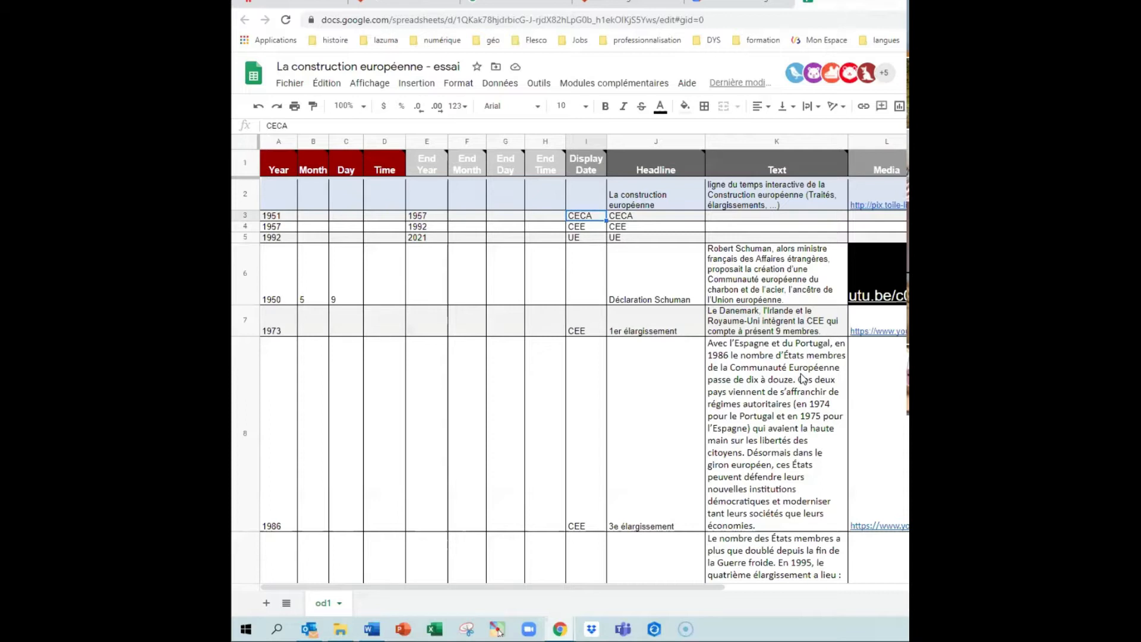
# View the "Evolution des droits des femmes" slides after 1791, up to the 1880 ULB event
pyautogui.click(415, 3)
pyautogui.press('Right')
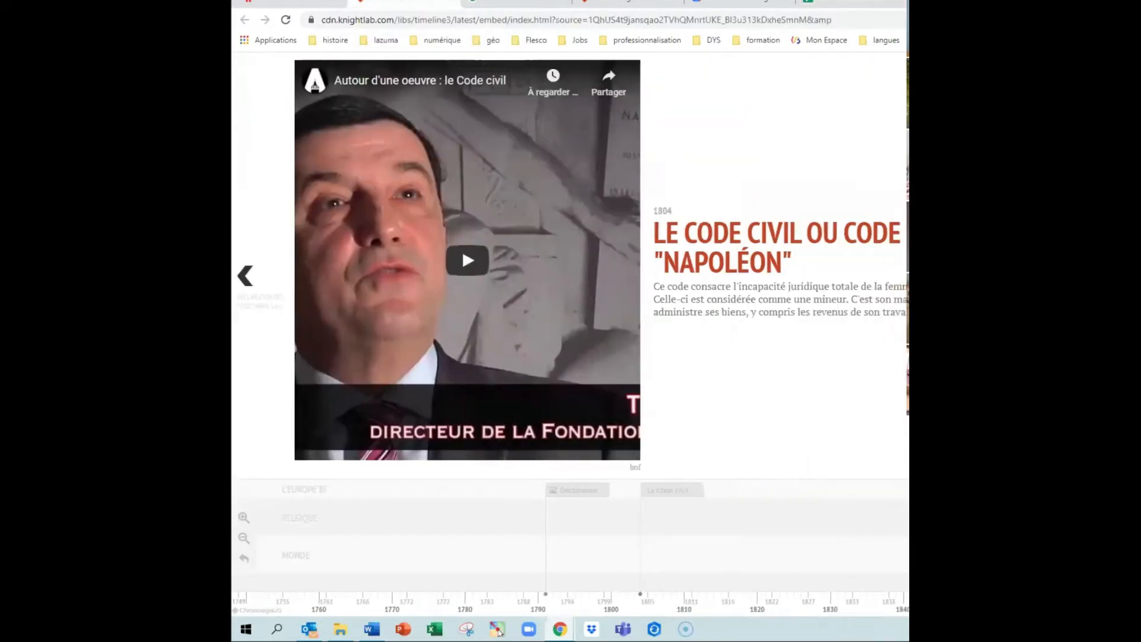
pyautogui.press('Right')
pyautogui.press('Right')
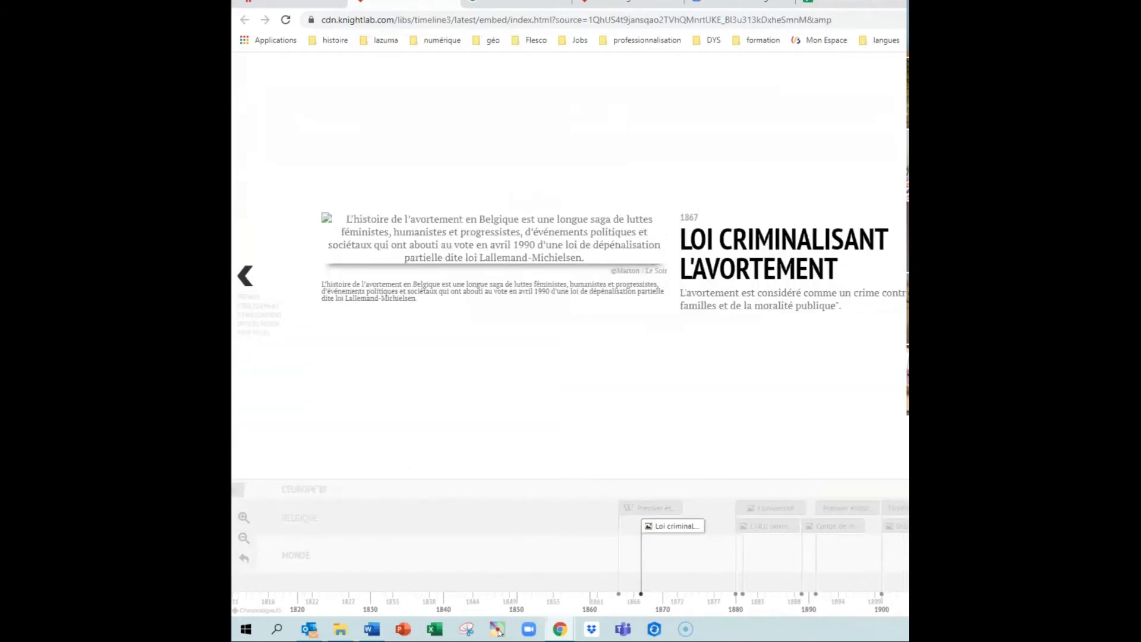
pyautogui.press('Right')
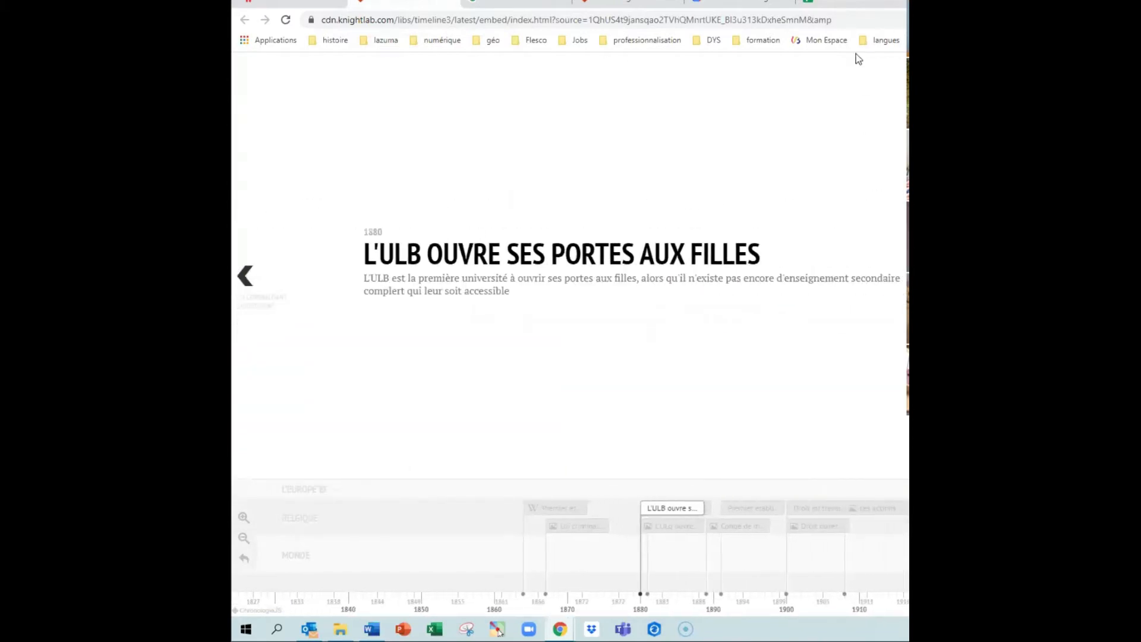
# Read the spreadsheet's Media header note and compare it with the media on the timeline's 1804 Code civil and 1791 Déclaration slides
pyautogui.click(831, 3)
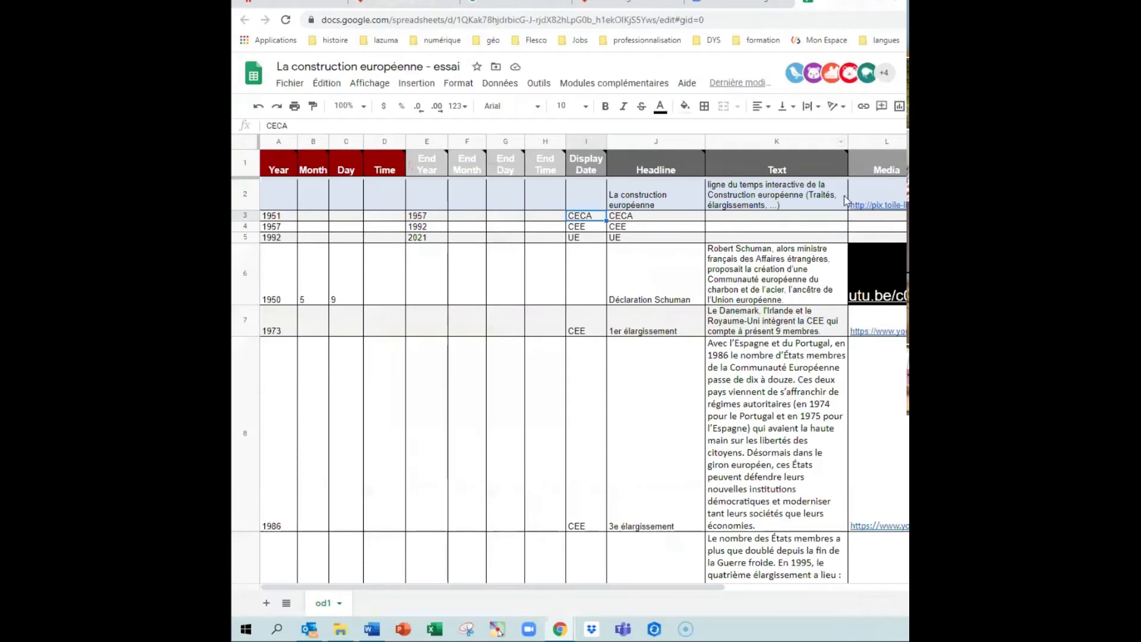
pyautogui.moveTo(886, 170)
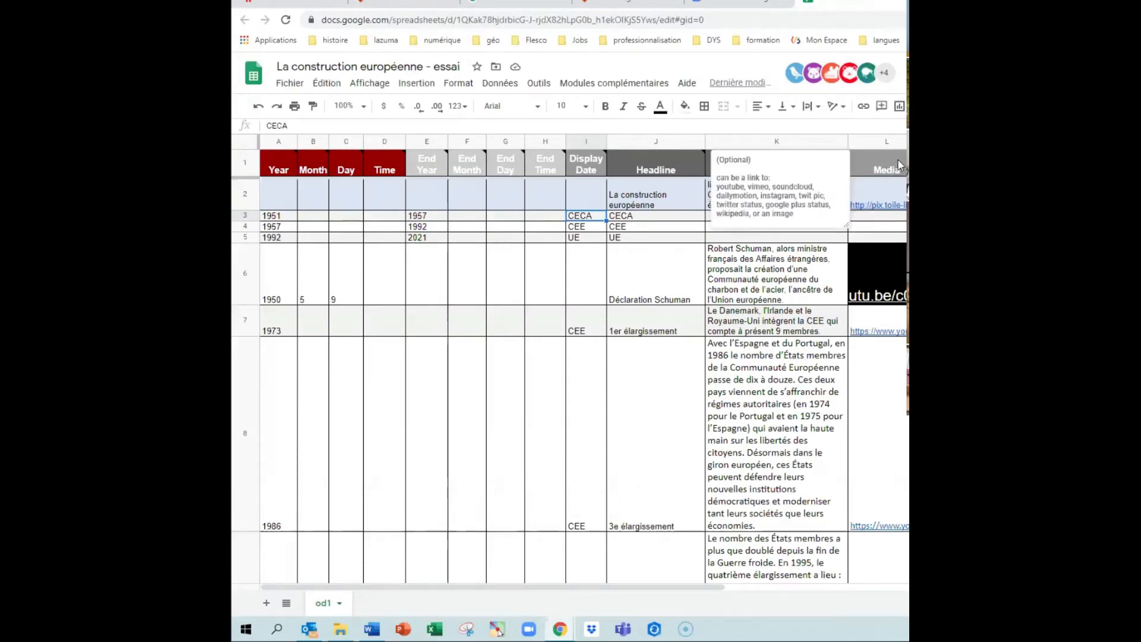
pyautogui.click(413, 3)
pyautogui.click(260, 286)
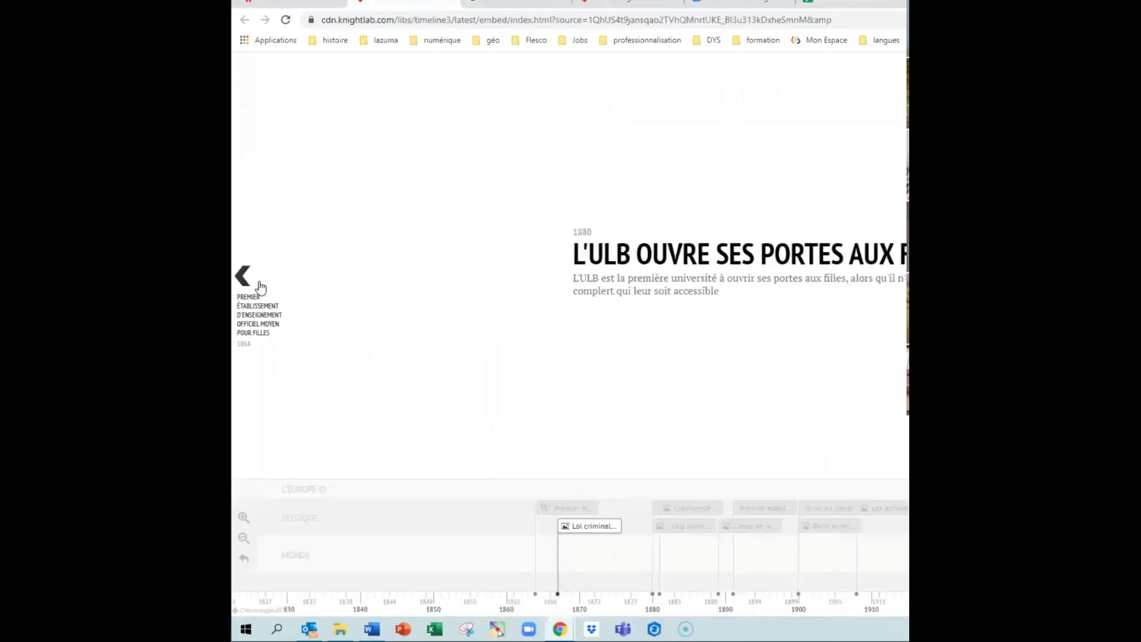
pyautogui.click(256, 284)
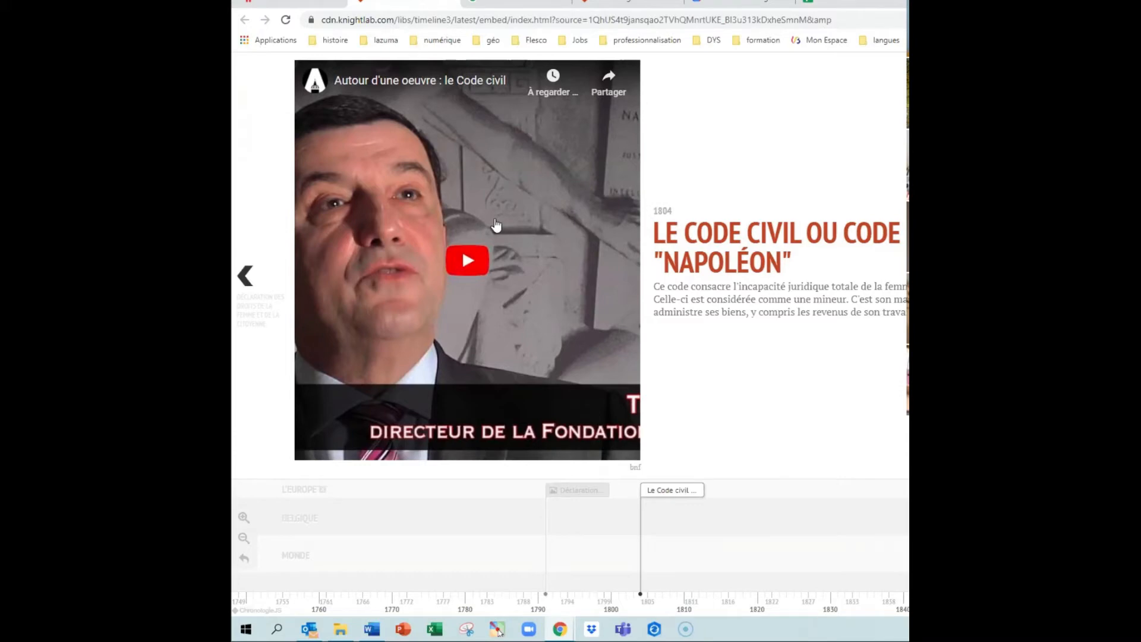
pyautogui.click(276, 273)
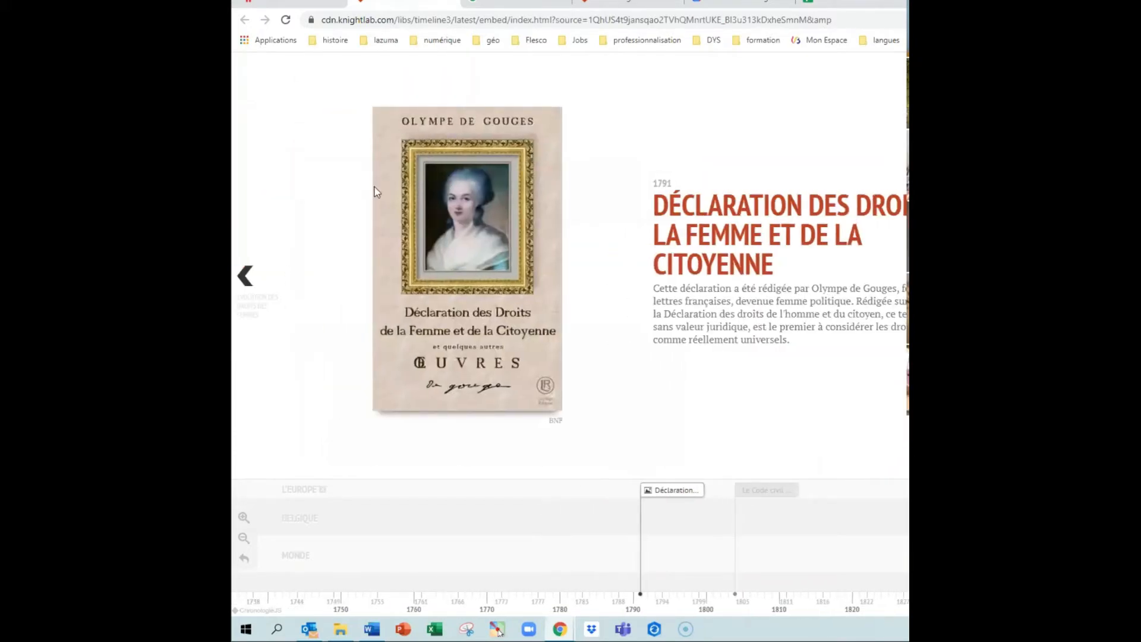
pyautogui.click(242, 276)
pyautogui.press('Right')
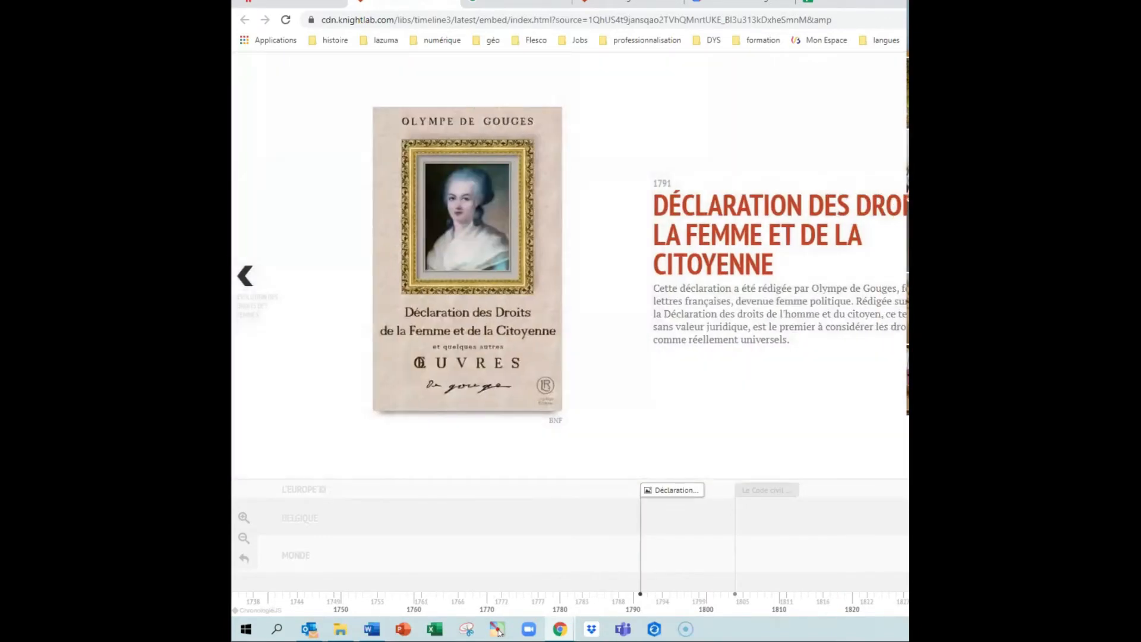
# Inspect the Media column's links for the title row and the "3e élargissement" row of the spreadsheet
pyautogui.click(844, 2)
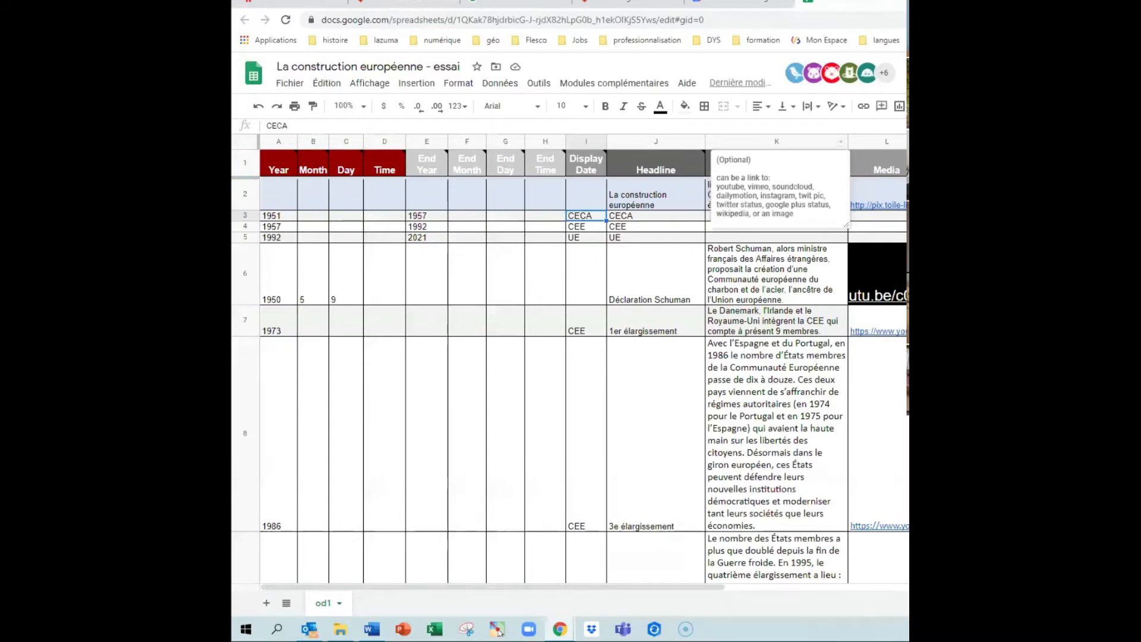
pyautogui.moveTo(893, 206)
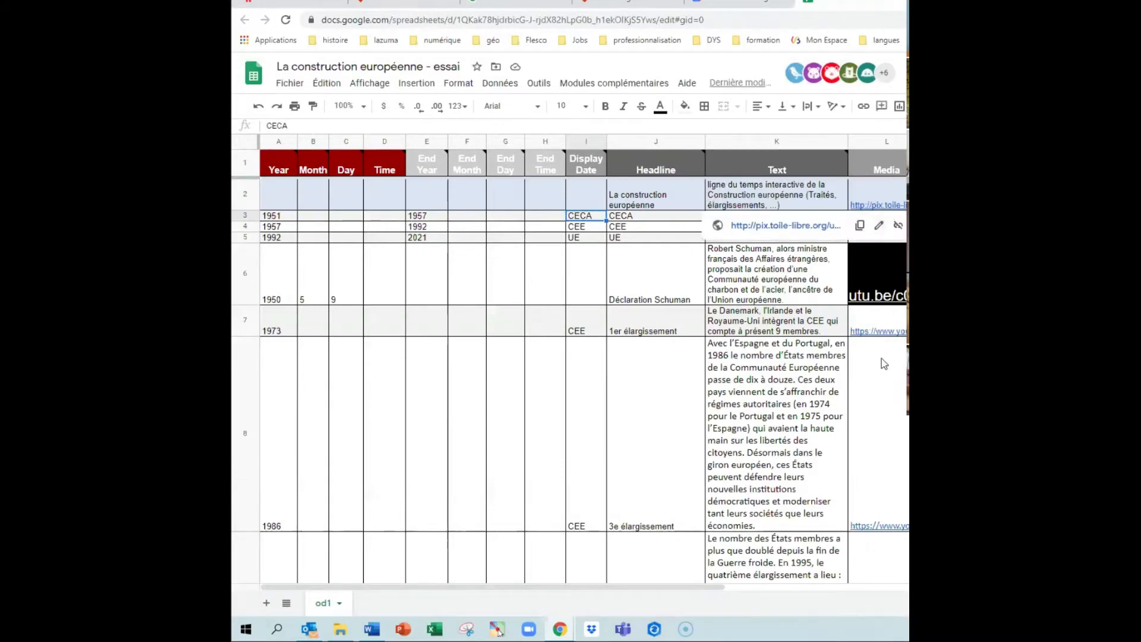
pyautogui.moveTo(904, 531)
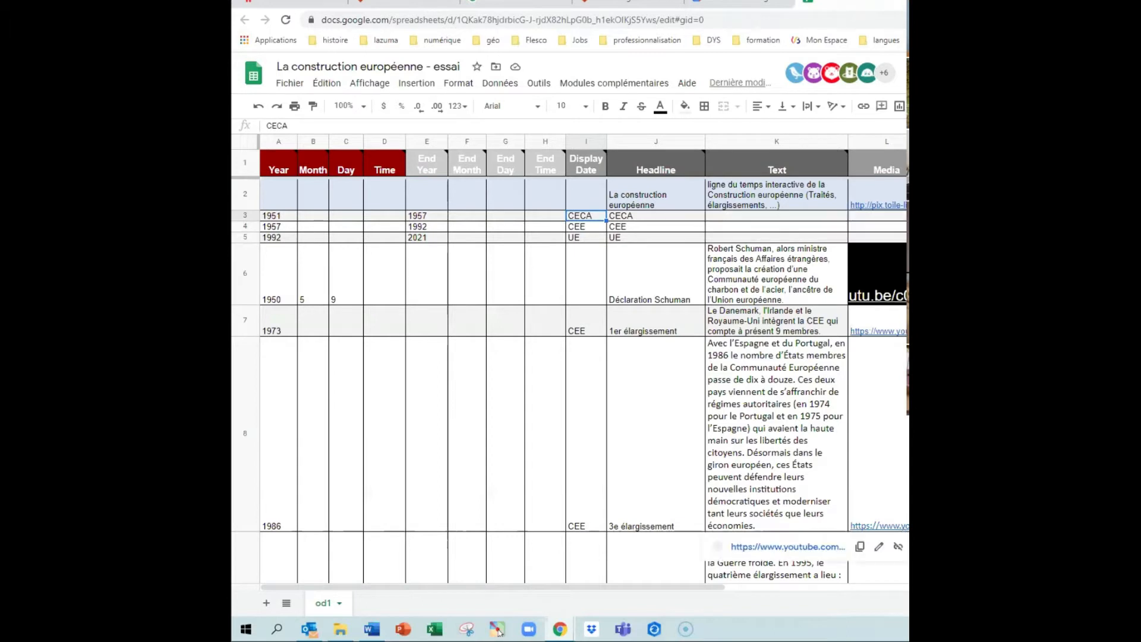
pyautogui.scroll(-1, 571, 381)
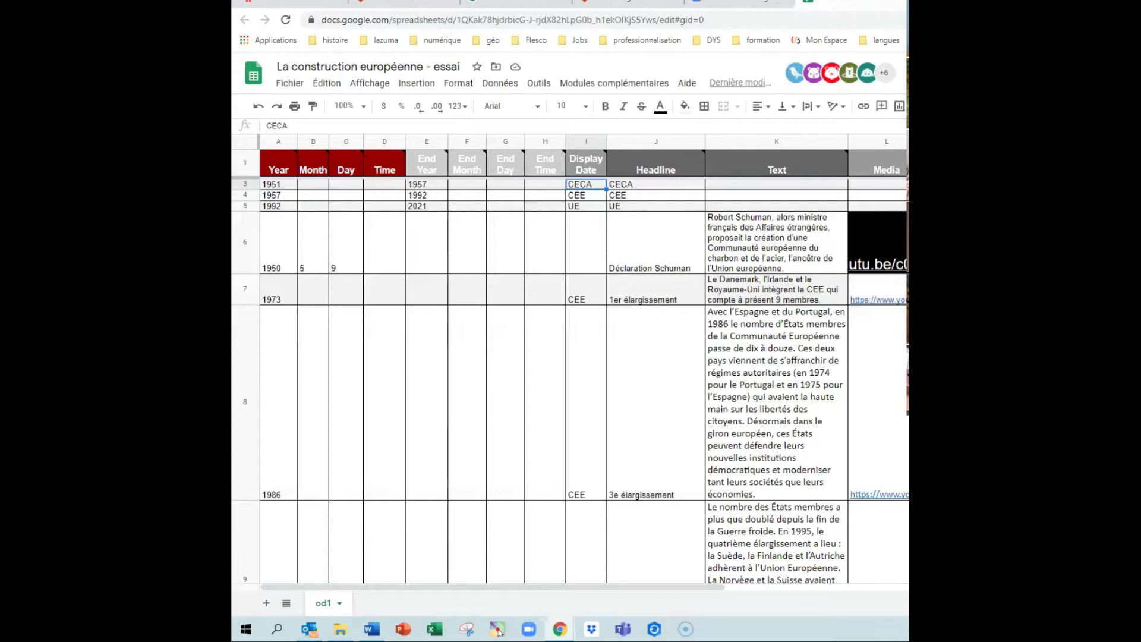
# Examine the Media Credit and Media Caption columns and compare them with the timeline slides from 1791 to 1864
pyautogui.moveTo(719, 590); pyautogui.dragTo(794, 605)
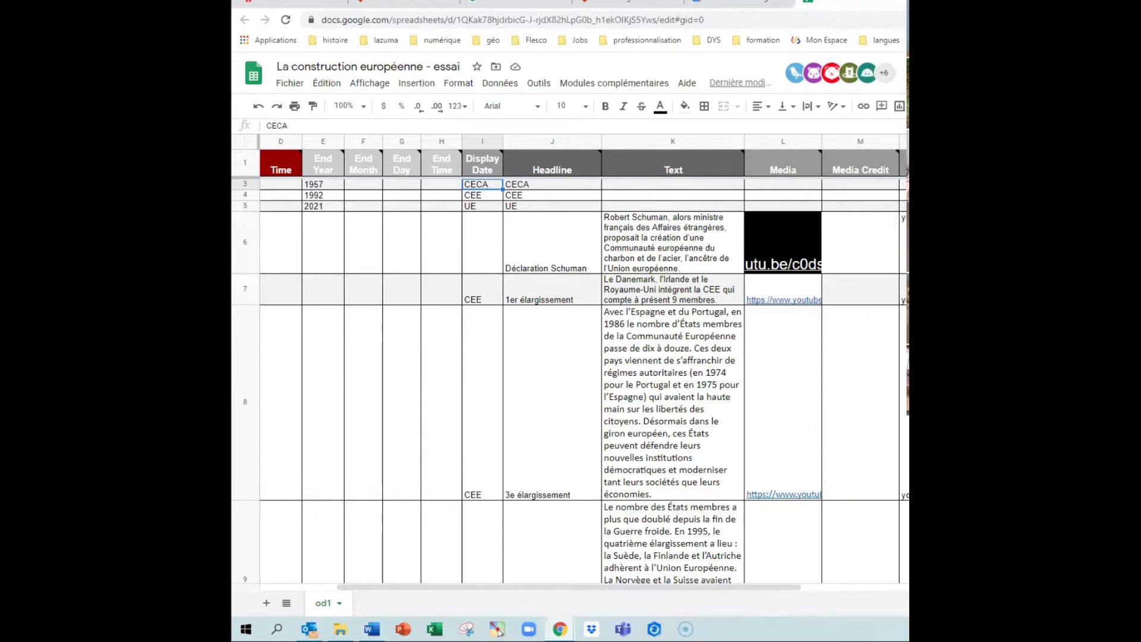
pyautogui.moveTo(783, 589); pyautogui.dragTo(880, 597)
pyautogui.moveTo(896, 160)
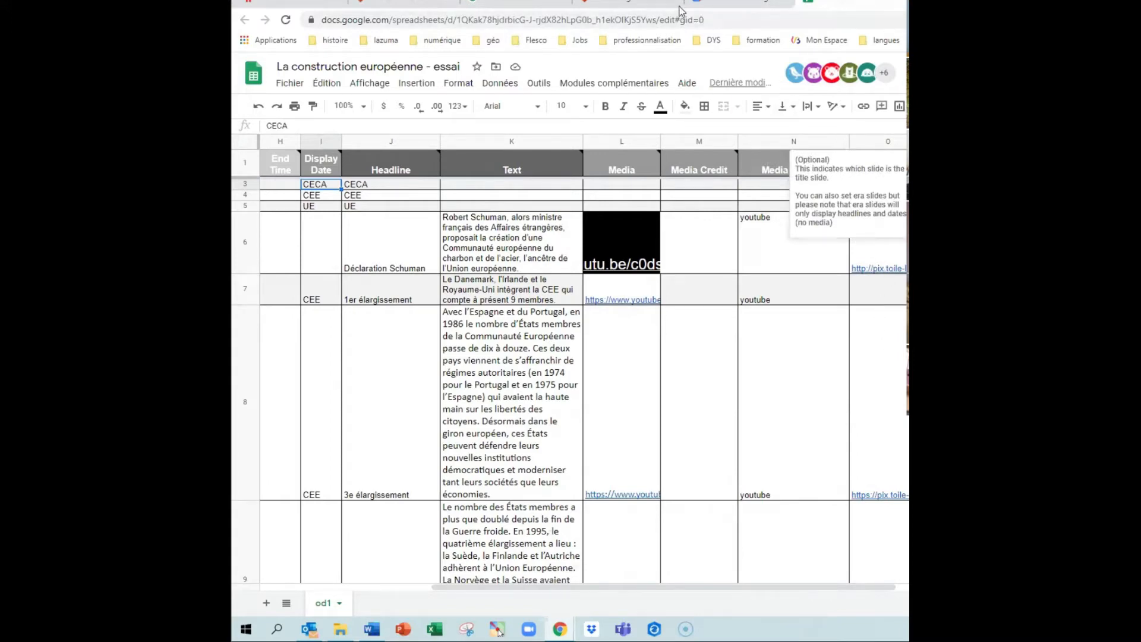
pyautogui.click(310, 3)
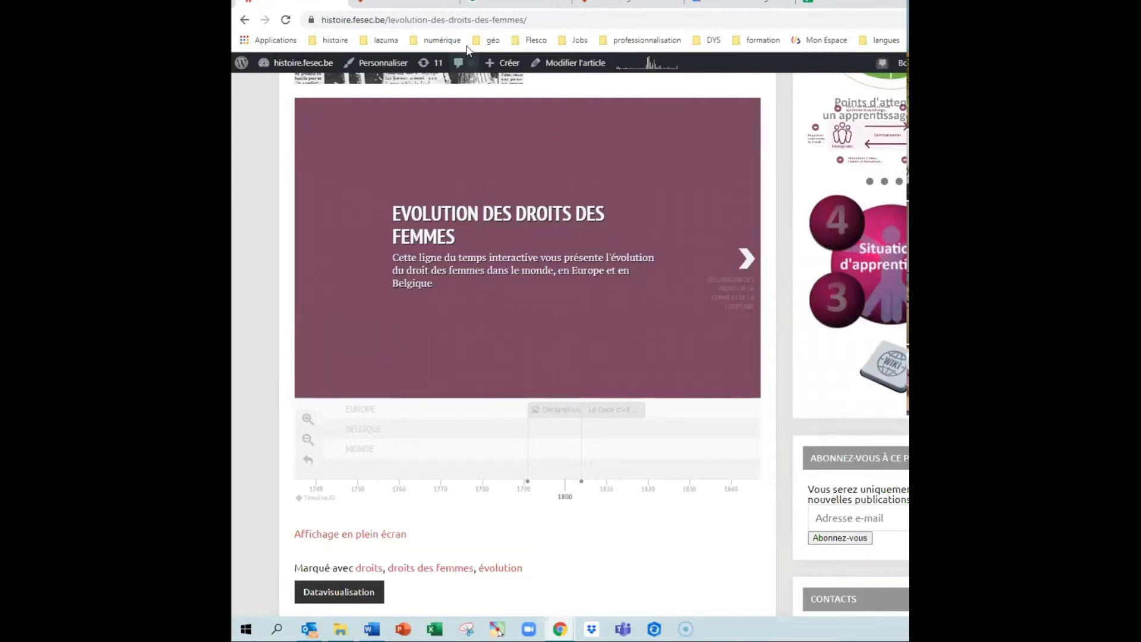
pyautogui.click(419, 4)
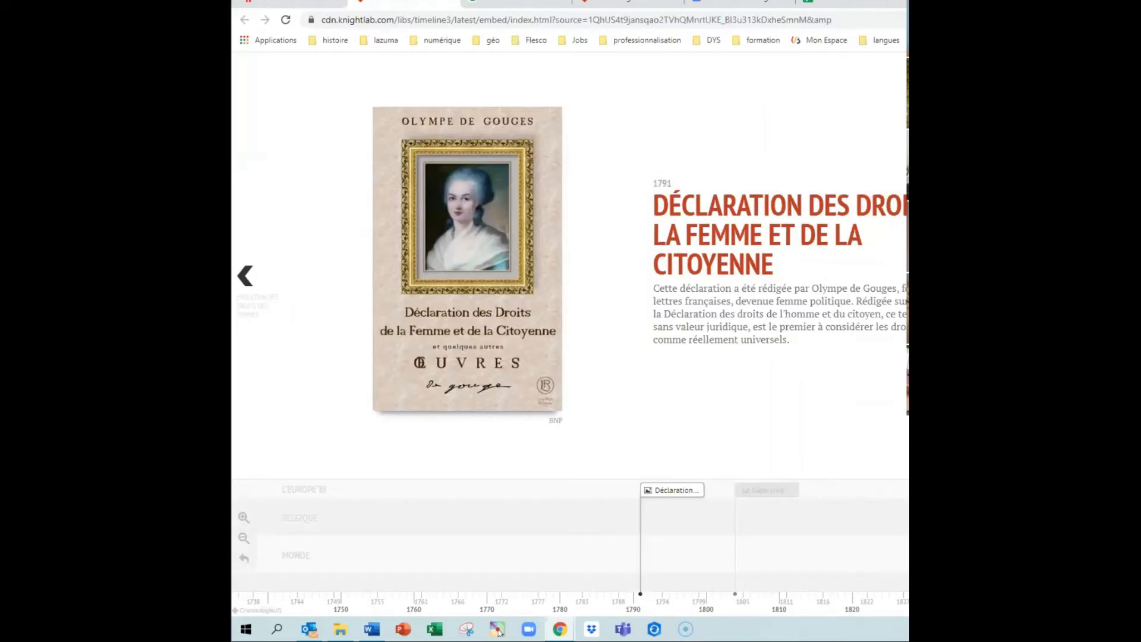
pyautogui.press('Right')
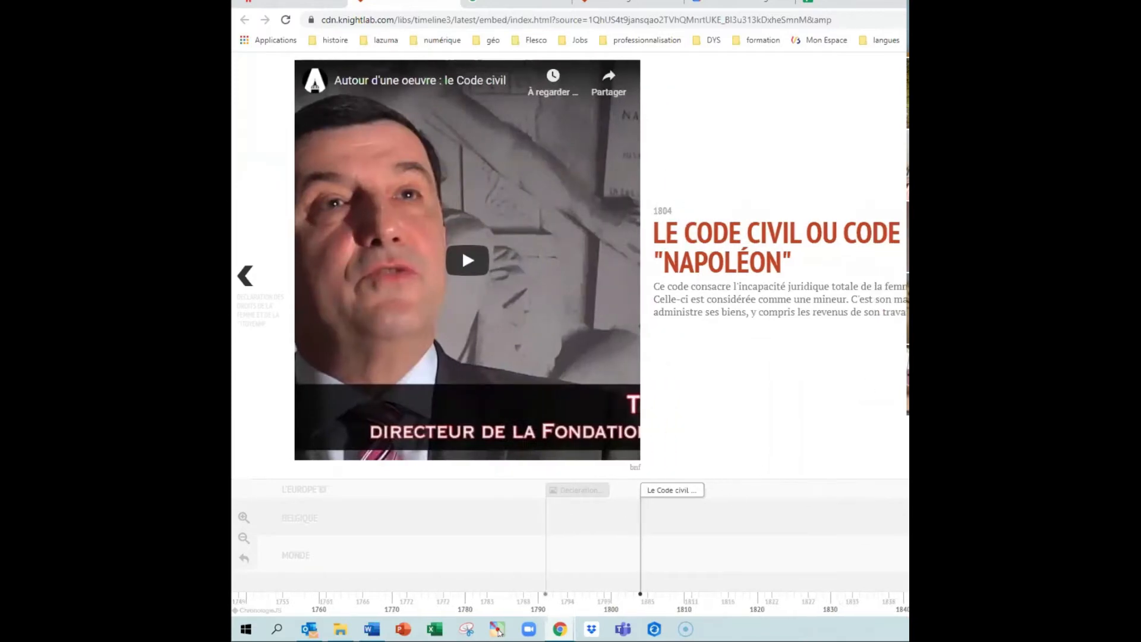
pyautogui.press('Right')
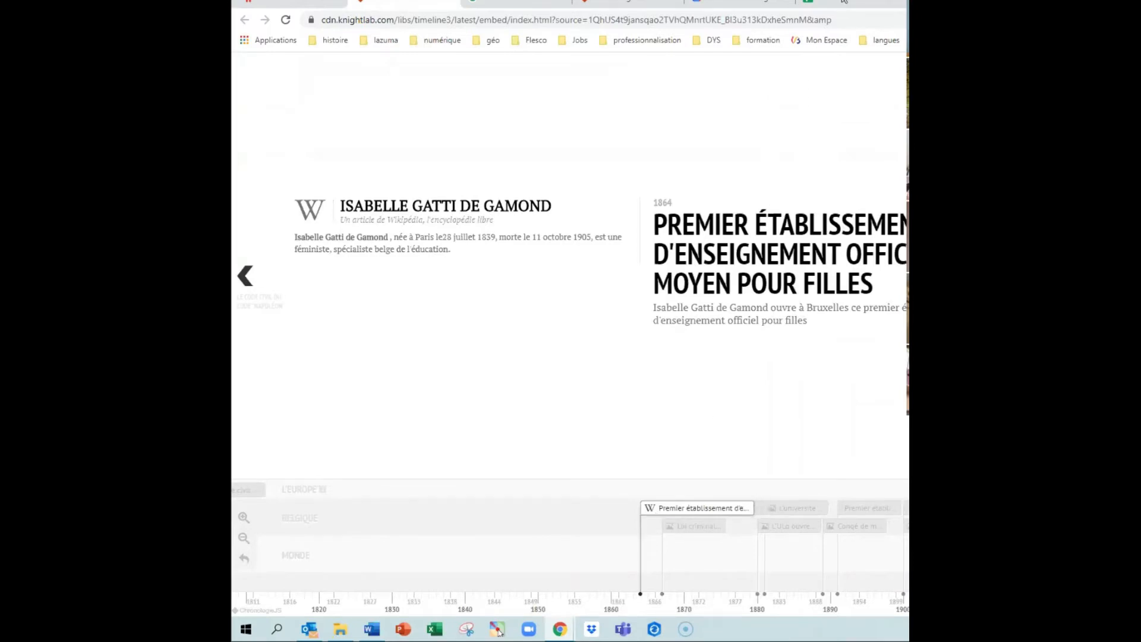
# Inspect the spreadsheet's Media Thumbnail links and bring the Type and Group columns into view
pyautogui.click(823, 3)
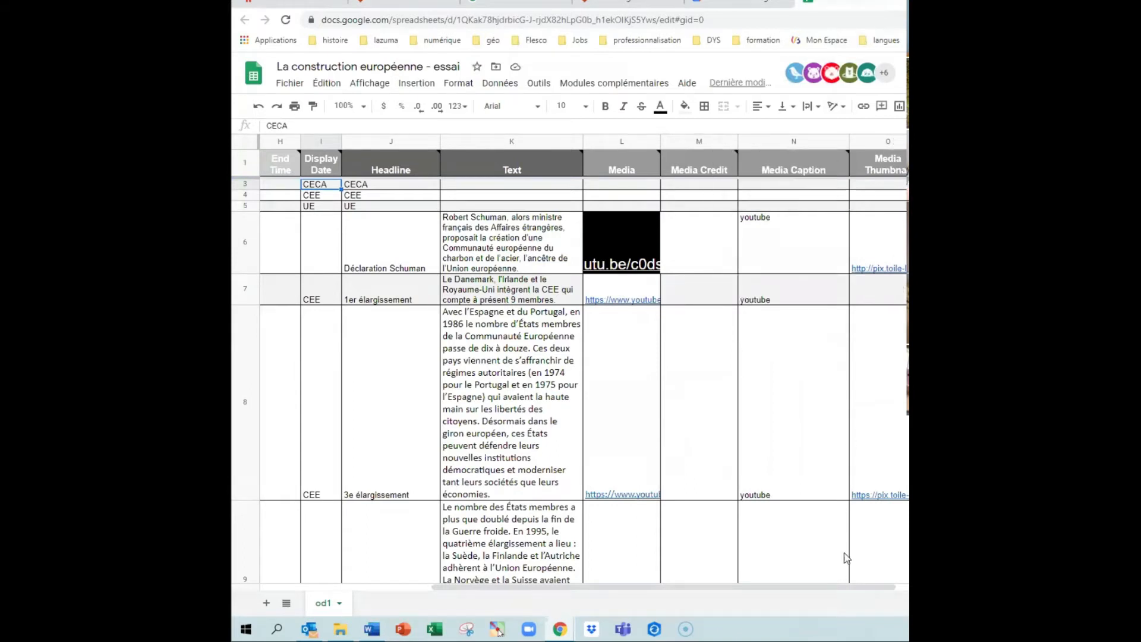
pyautogui.moveTo(878, 495)
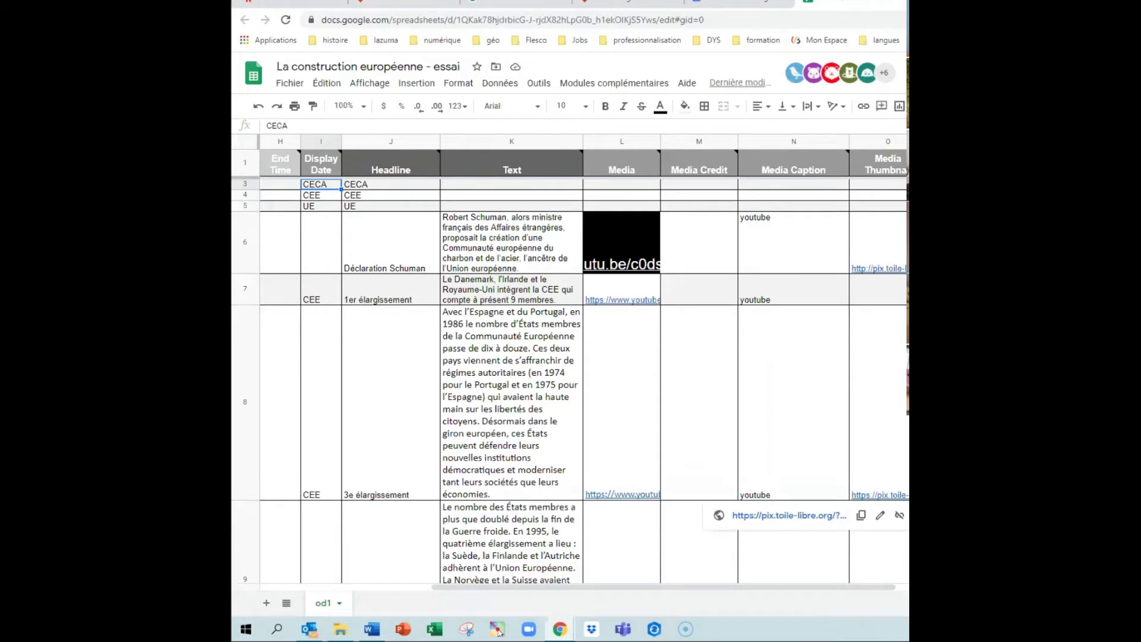
pyautogui.moveTo(865, 588); pyautogui.dragTo(928, 592)
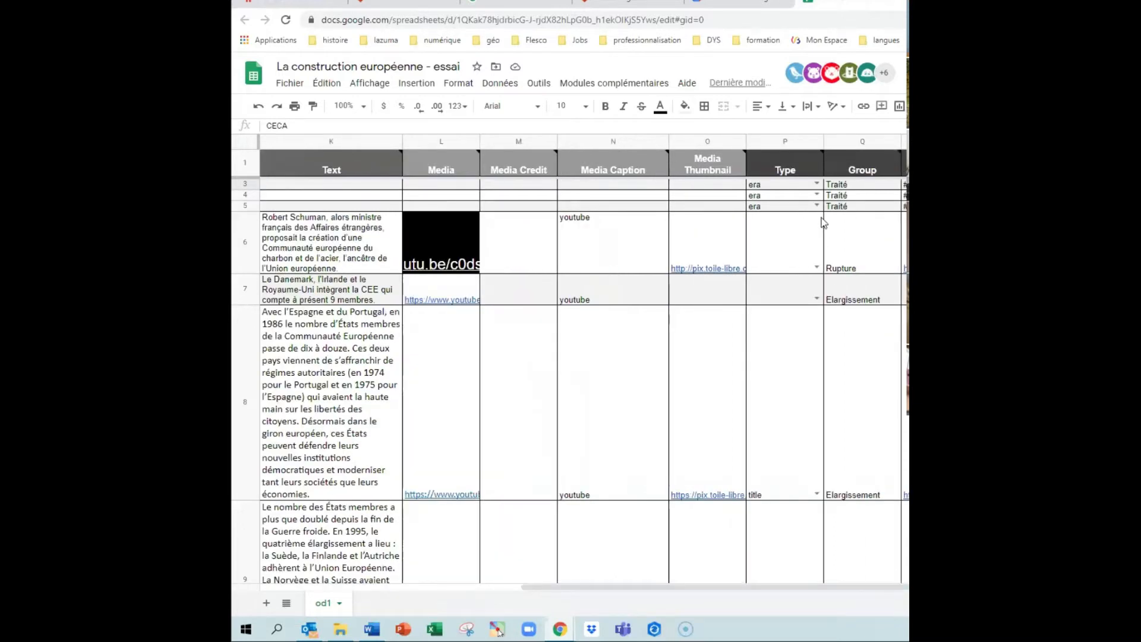
# Read the Type header note, view the type options for row 3, and check the Type entries of the sample rows
pyautogui.moveTo(829, 152)
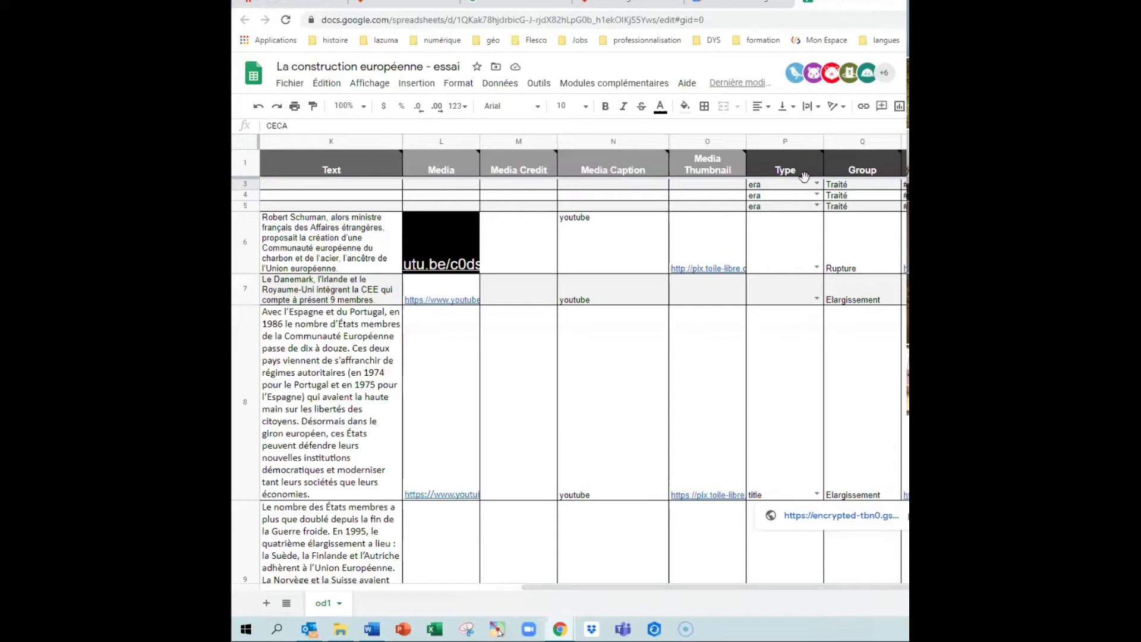
pyautogui.moveTo(801, 154)
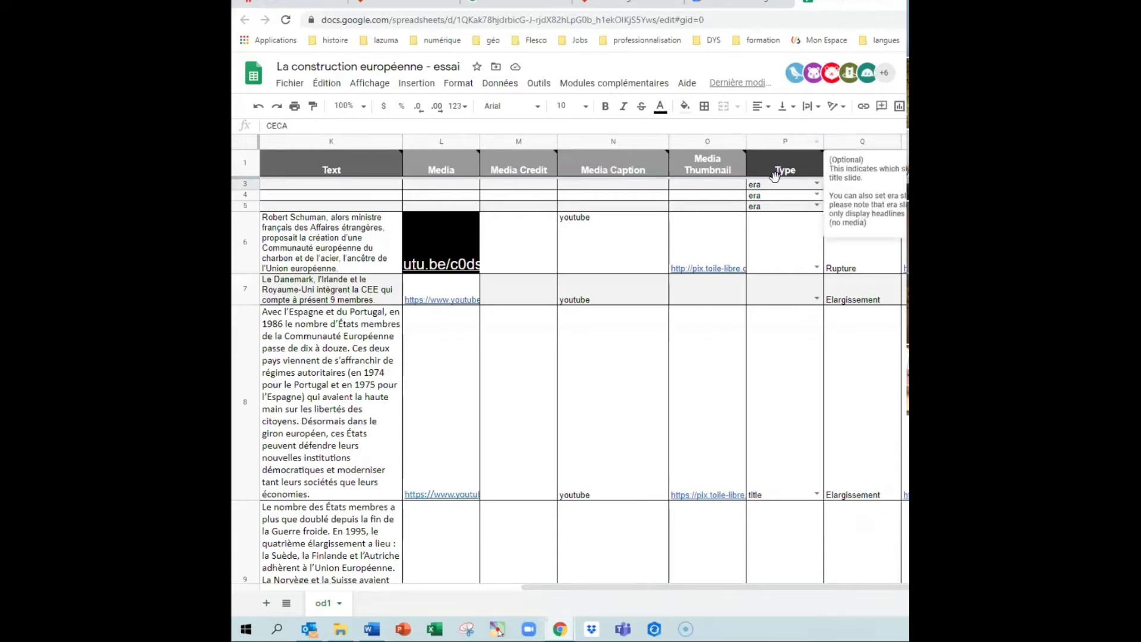
pyautogui.click(816, 184)
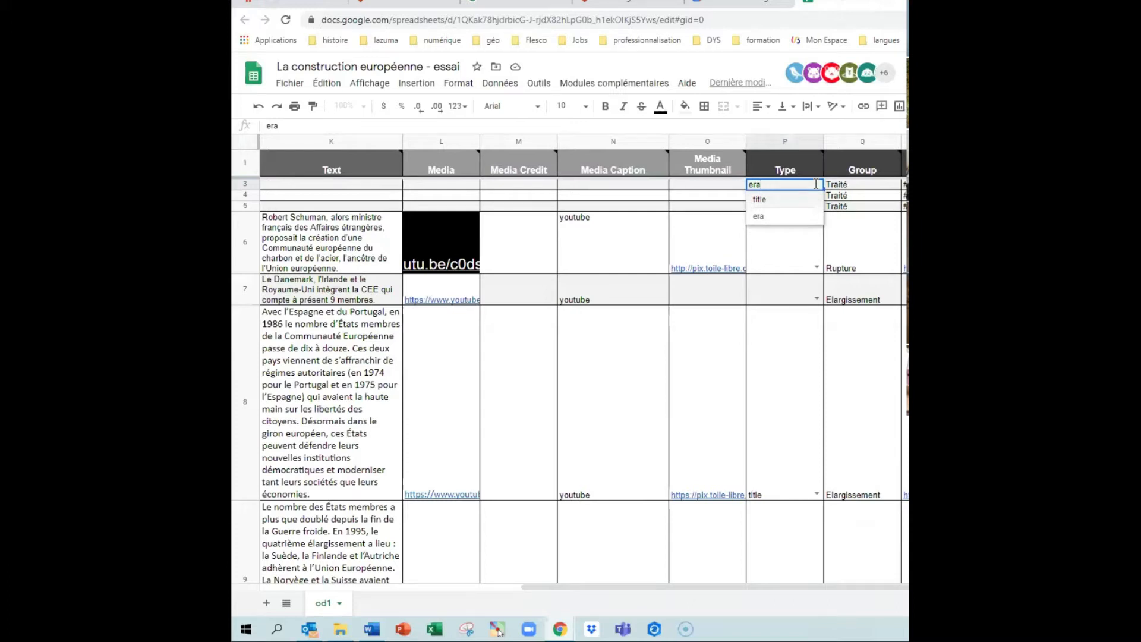
pyautogui.click(769, 384)
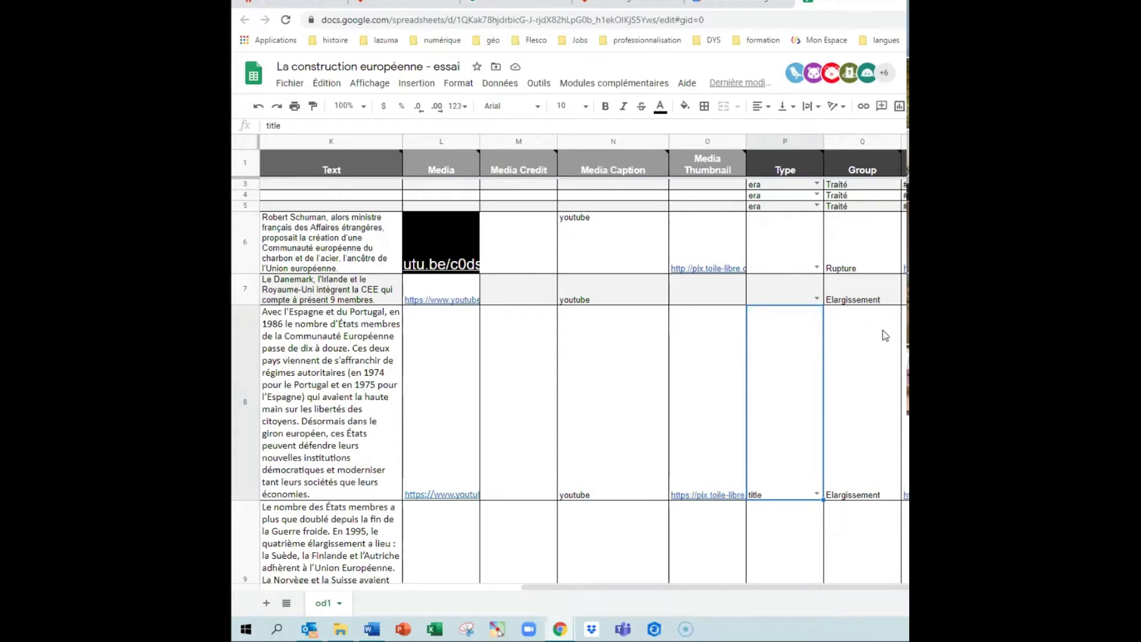
pyautogui.scroll(1, 833, 315)
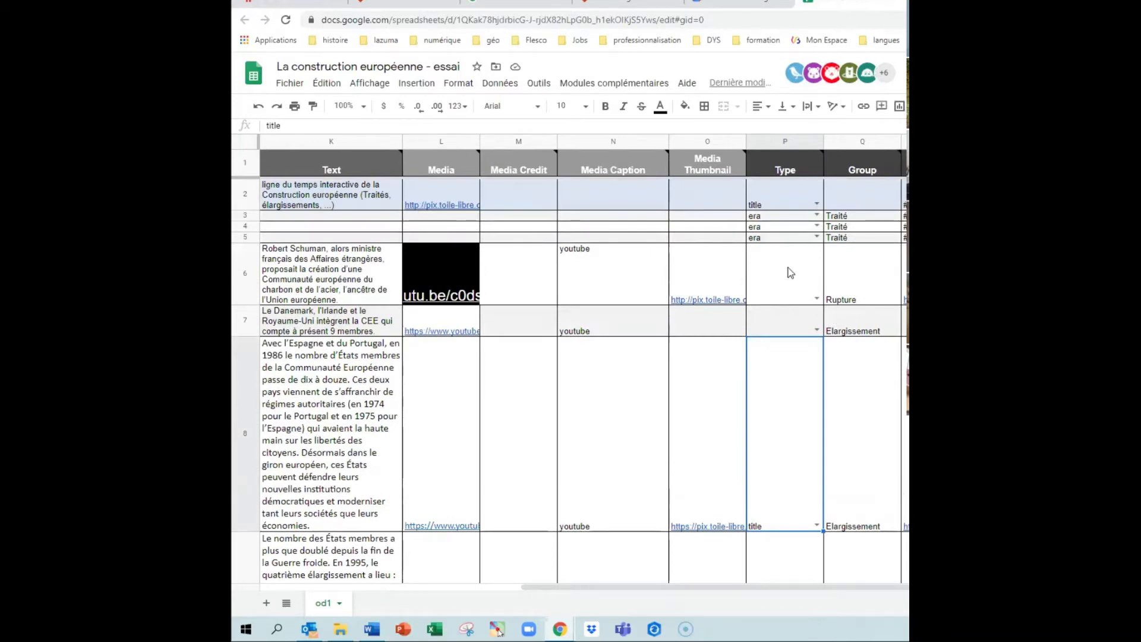
pyautogui.click(904, 273)
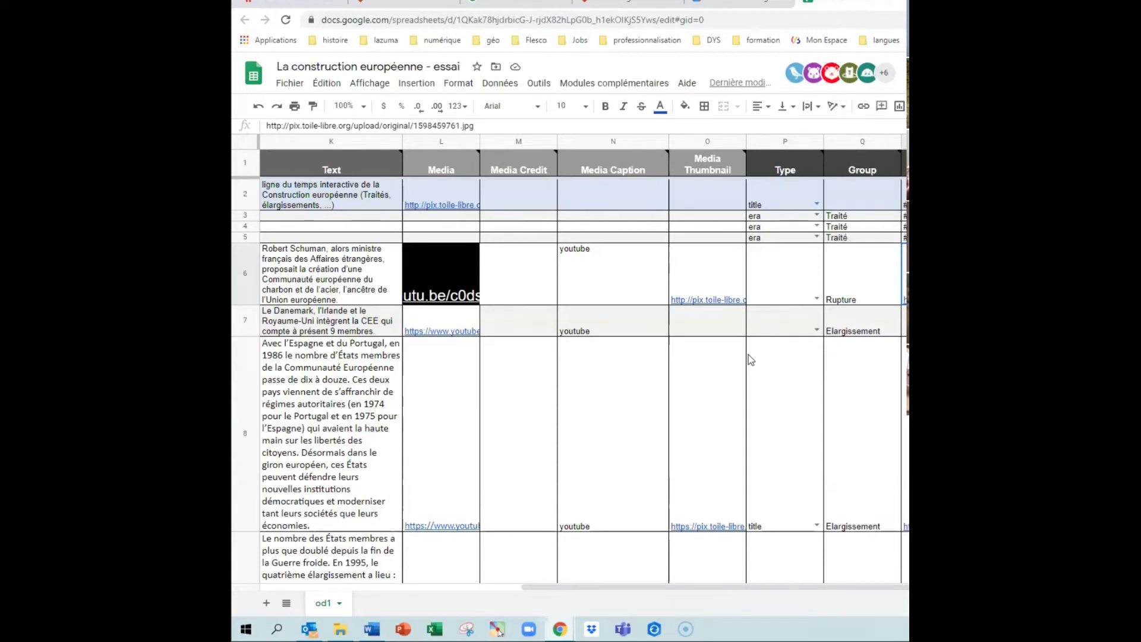
# Read the Group header note and compare the Group entries with the group bands on the women's rights timeline
pyautogui.moveTo(861, 170)
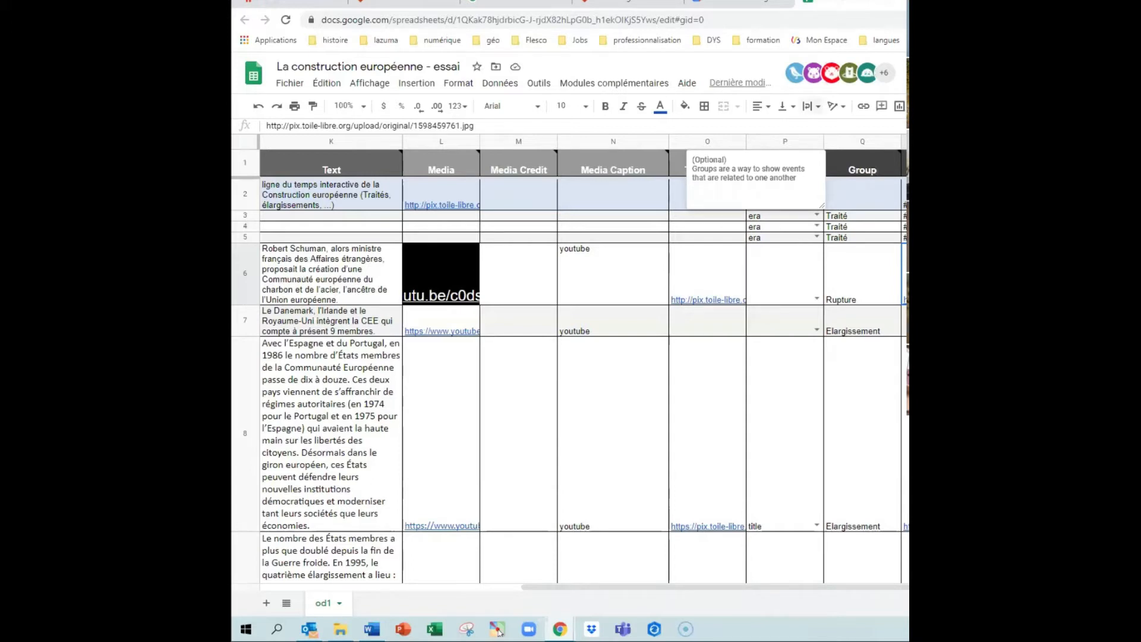
pyautogui.click(592, 4)
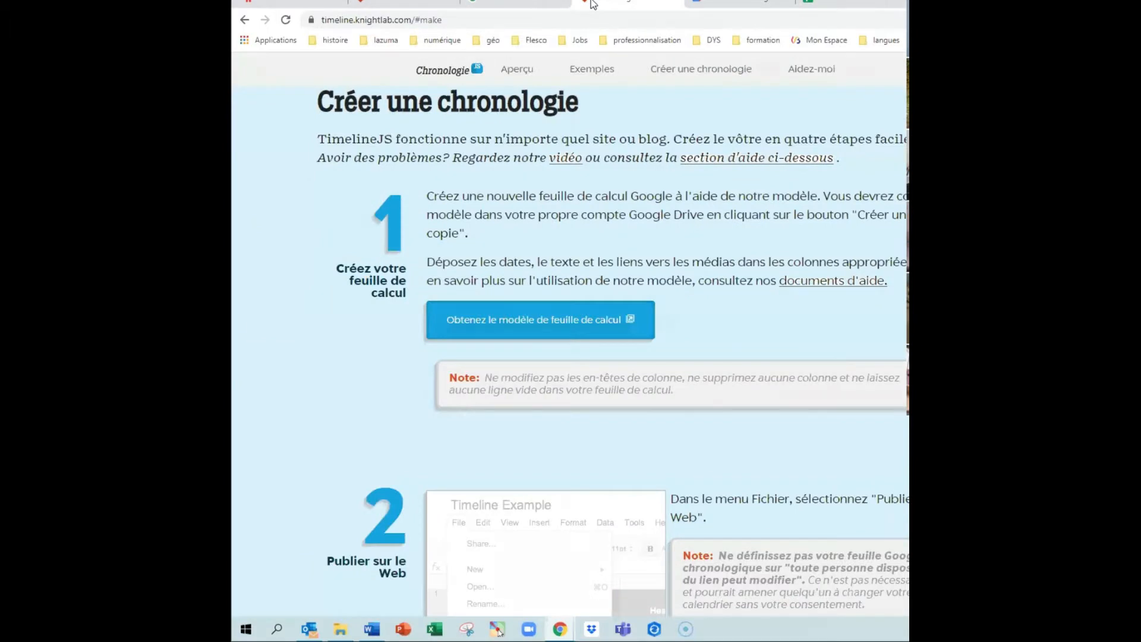
pyautogui.click(404, 5)
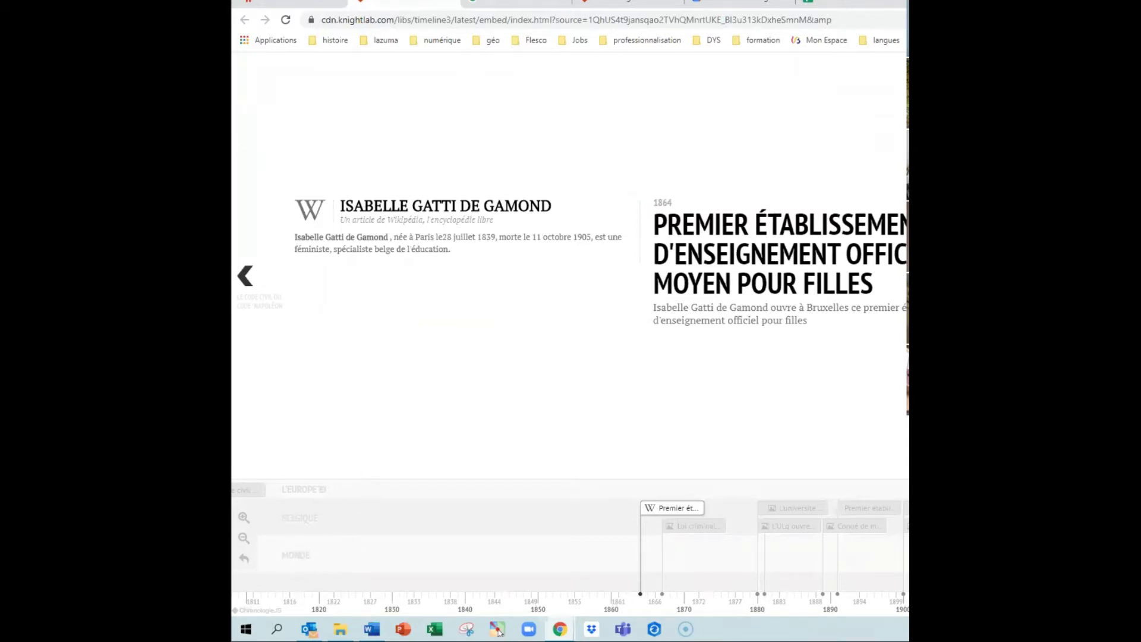
pyautogui.click(845, 3)
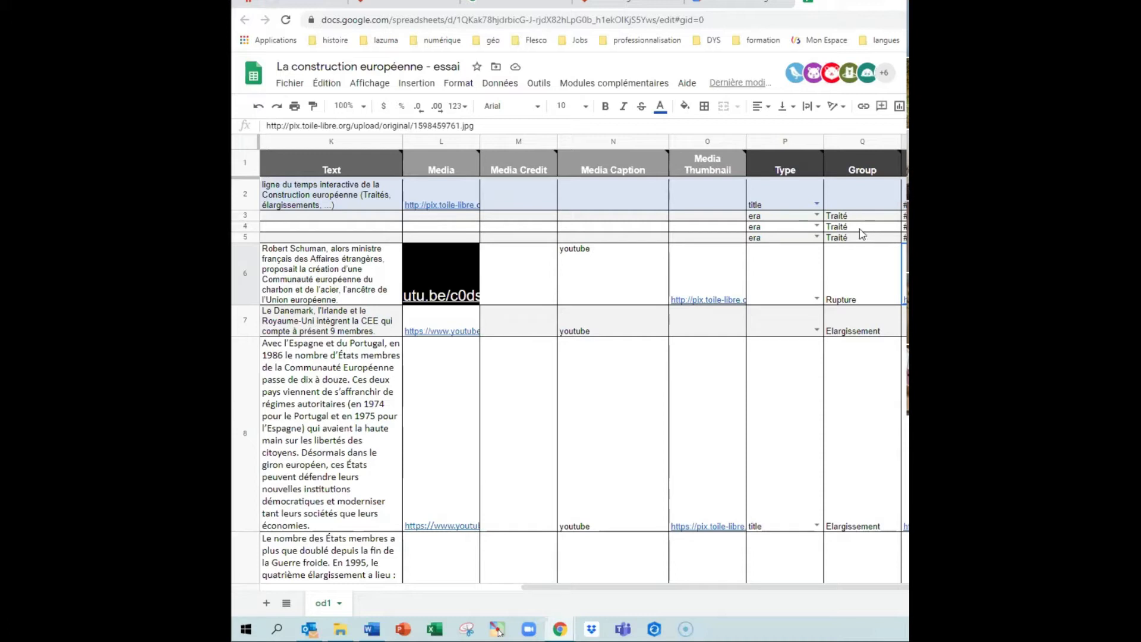
# Look through the Type and Group entries for all the sample events in the spreadsheet
pyautogui.scroll(-5, 856, 369)
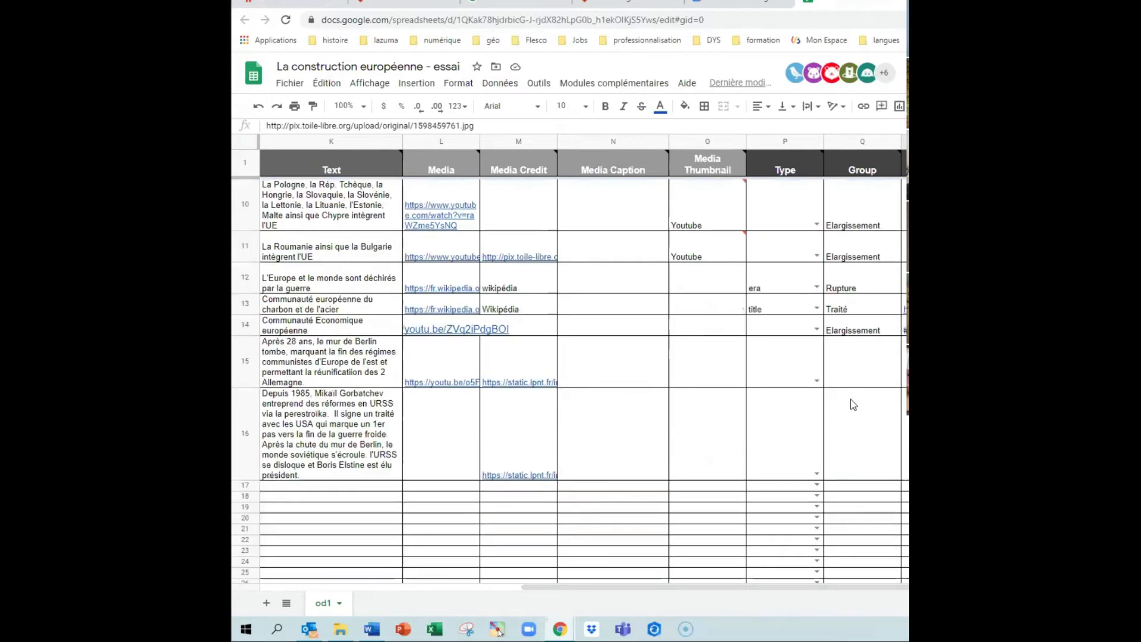
pyautogui.scroll(4, 857, 322)
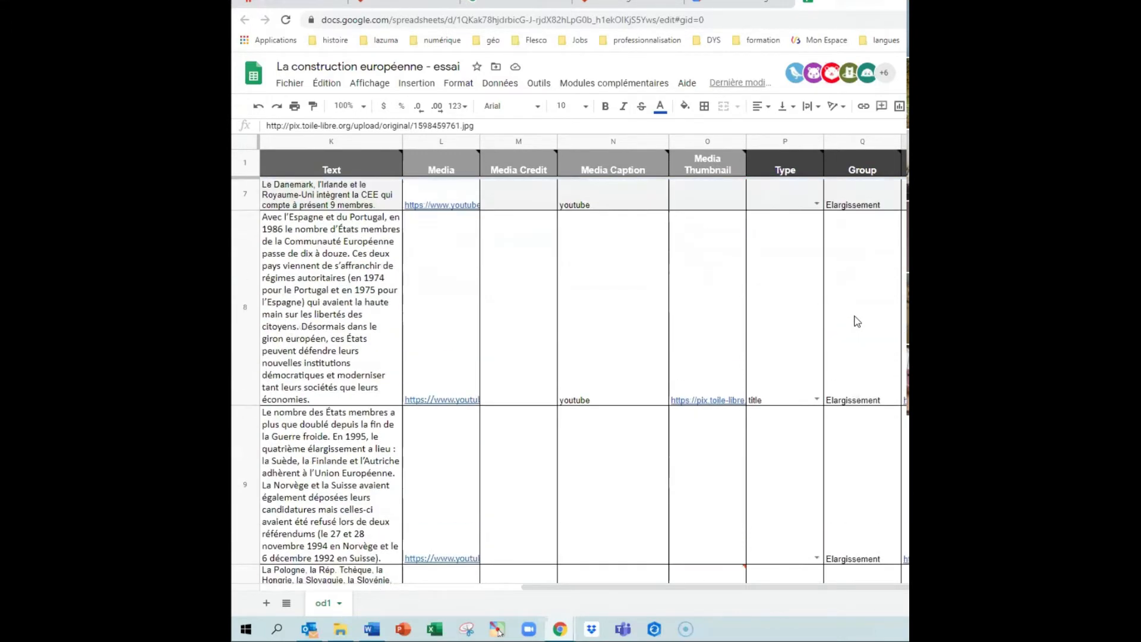
pyautogui.scroll(1, 856, 322)
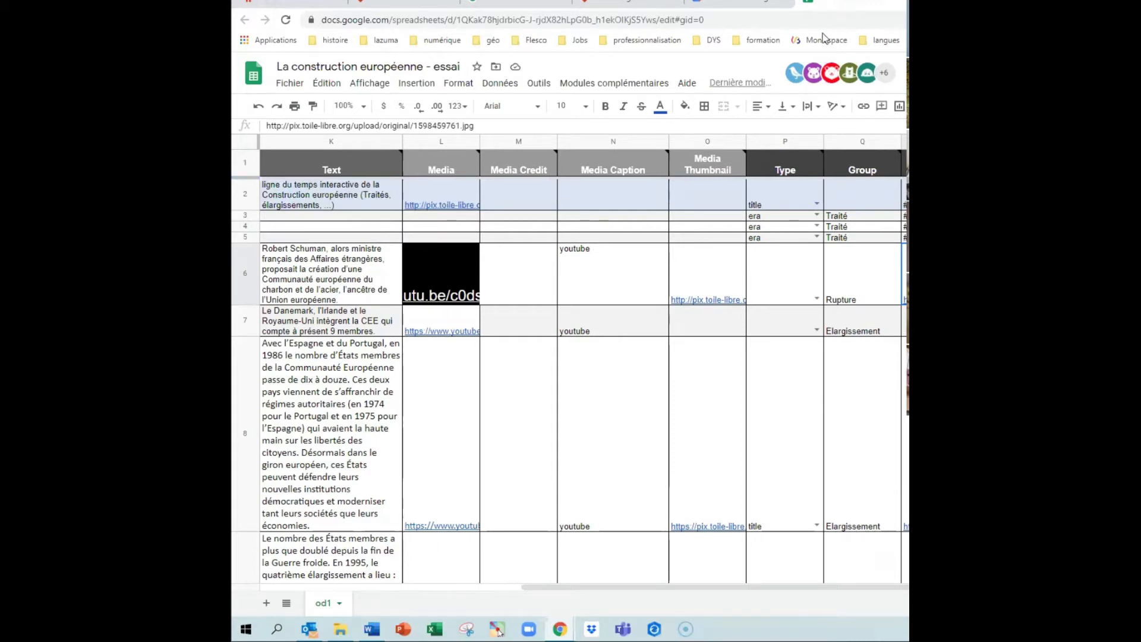
# Go back through the women's rights timeline from the 1804 slide to its title slide, then return to the spreadsheet
pyautogui.click(410, 3)
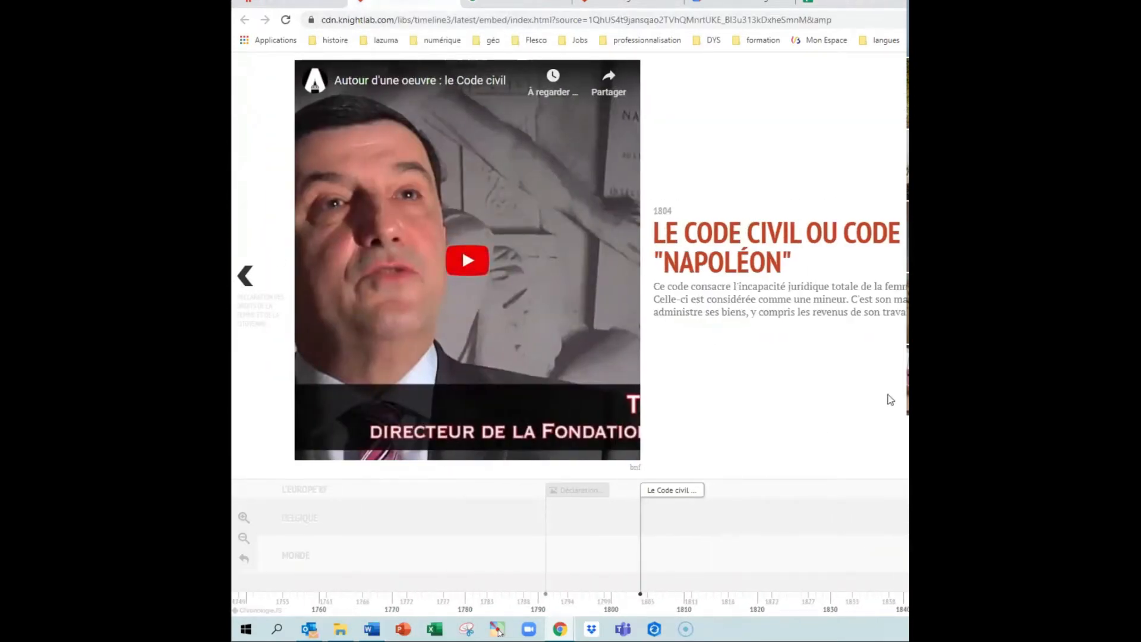
pyautogui.click(246, 279)
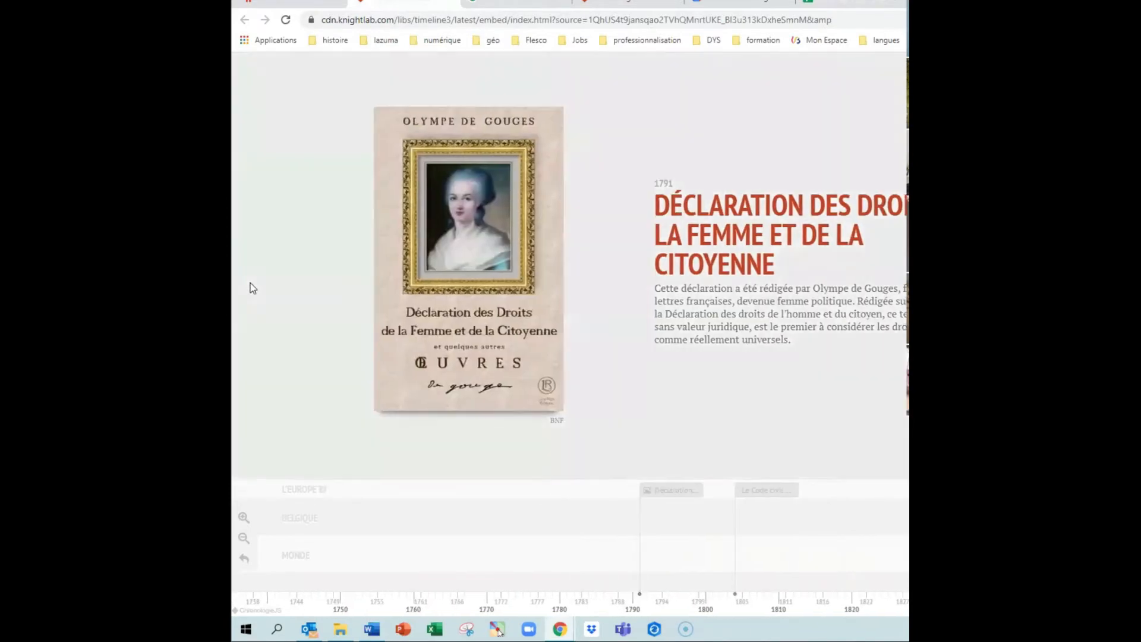
pyautogui.click(251, 284)
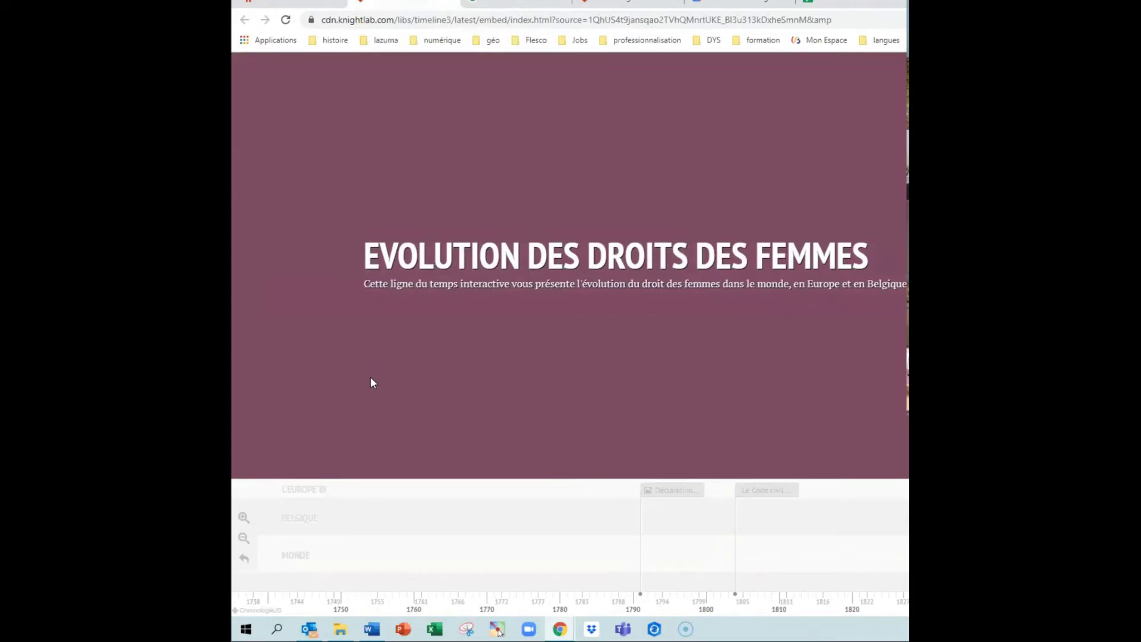
pyautogui.click(844, 4)
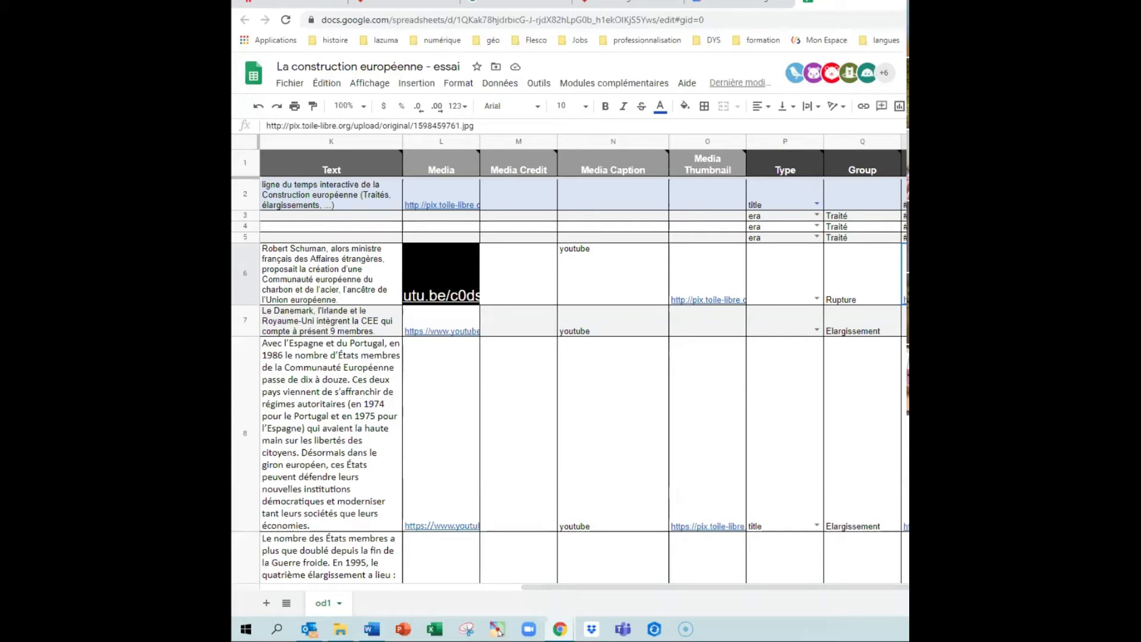
# Open code-couleur.com in a new tab, view its HTML colour code picker and return to the spreadsheet
pyautogui.hotkey('ctrl', 't')
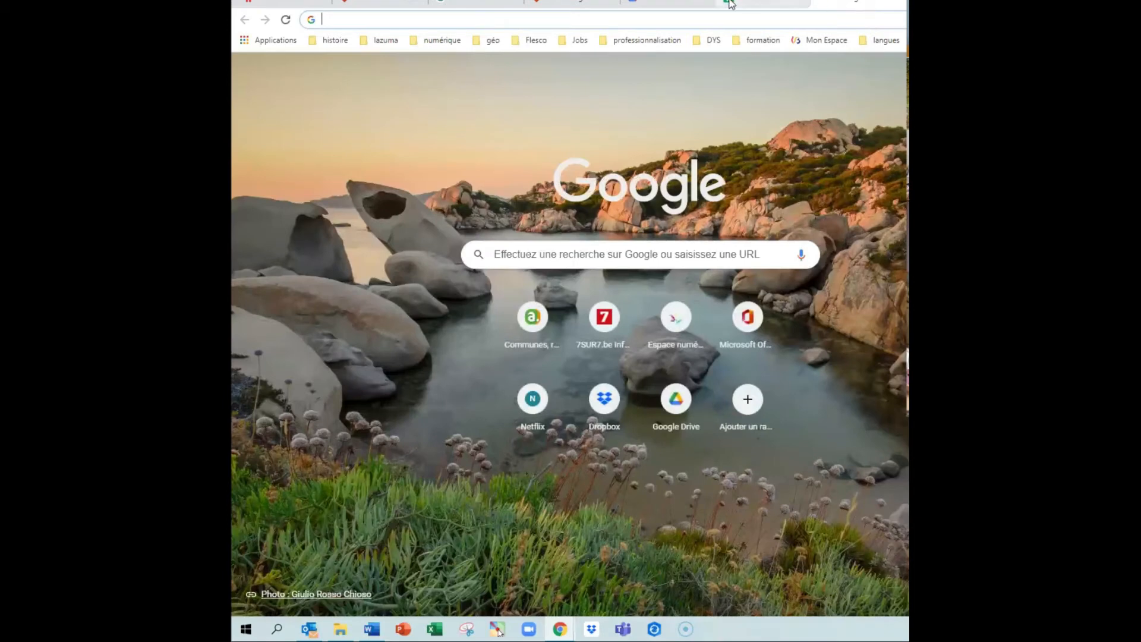
pyautogui.write('co')
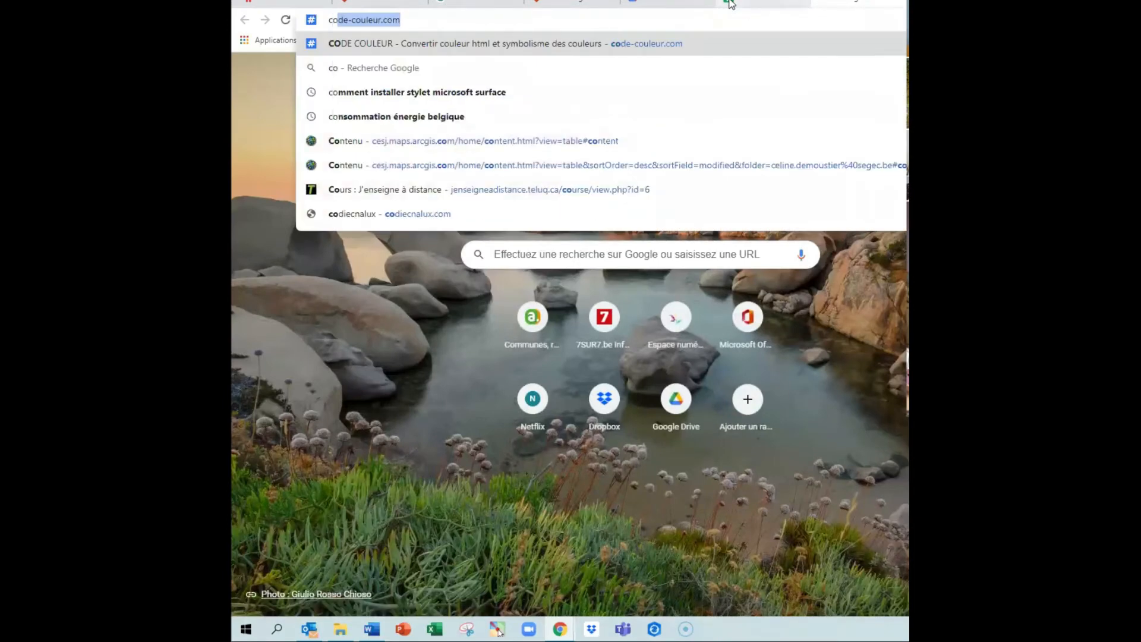
pyautogui.press('Return')
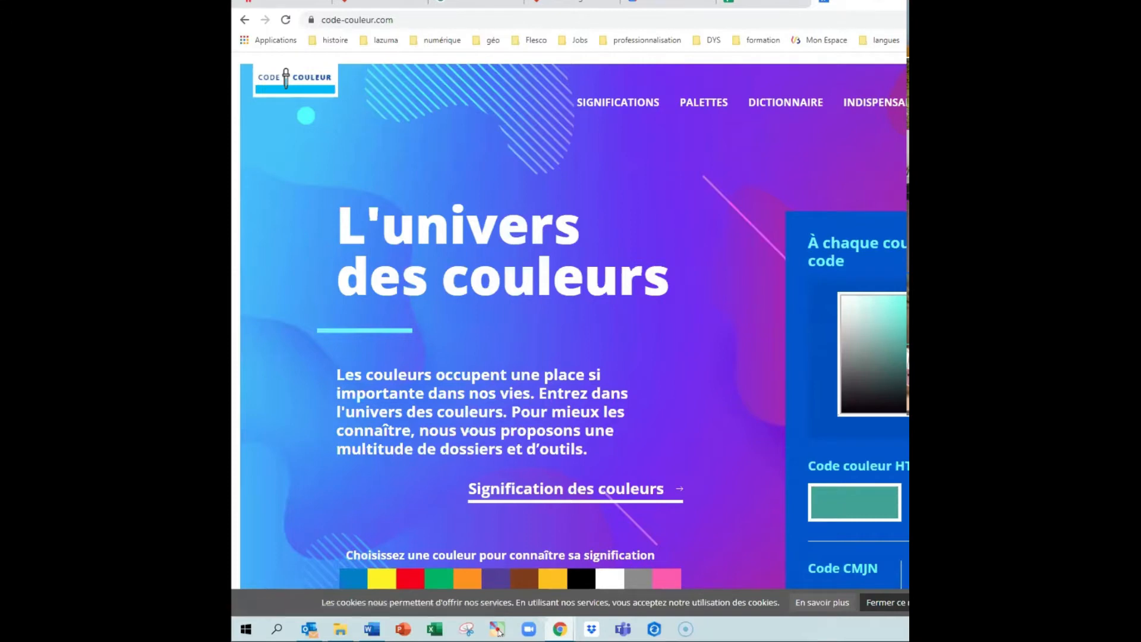
pyautogui.scroll(-1, 571, 321)
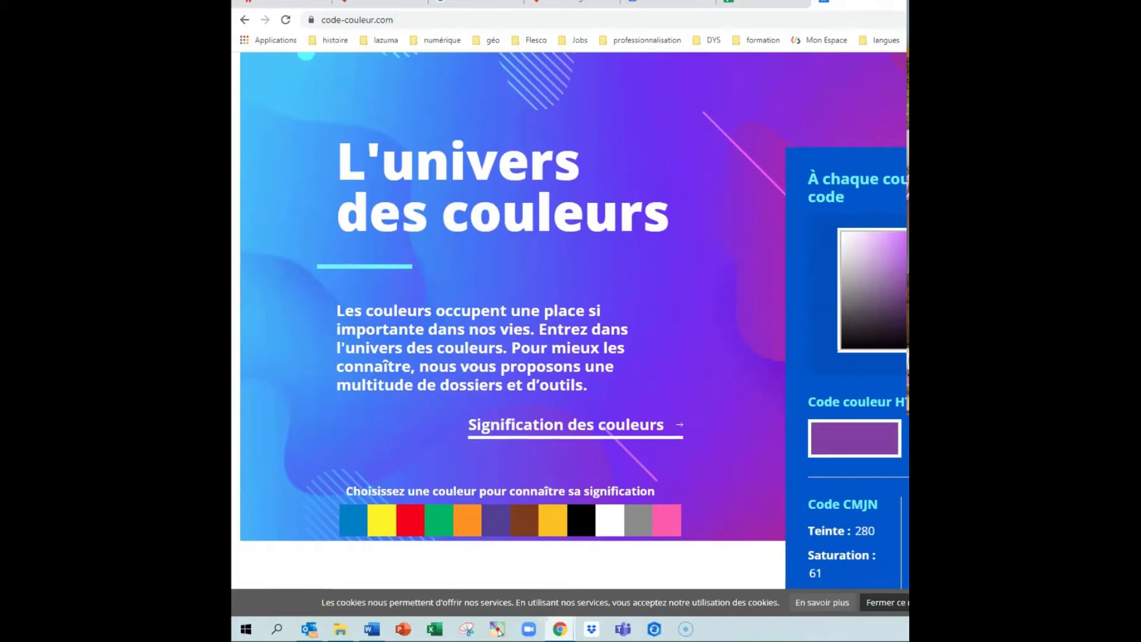
pyautogui.click(773, 4)
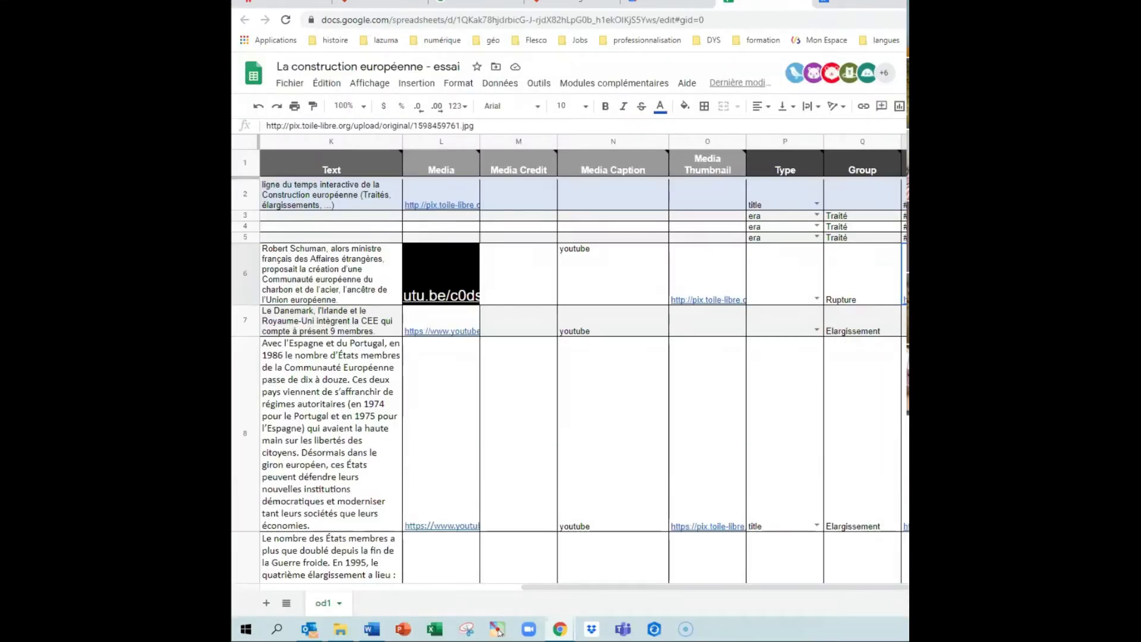
pyautogui.moveTo(906, 526)
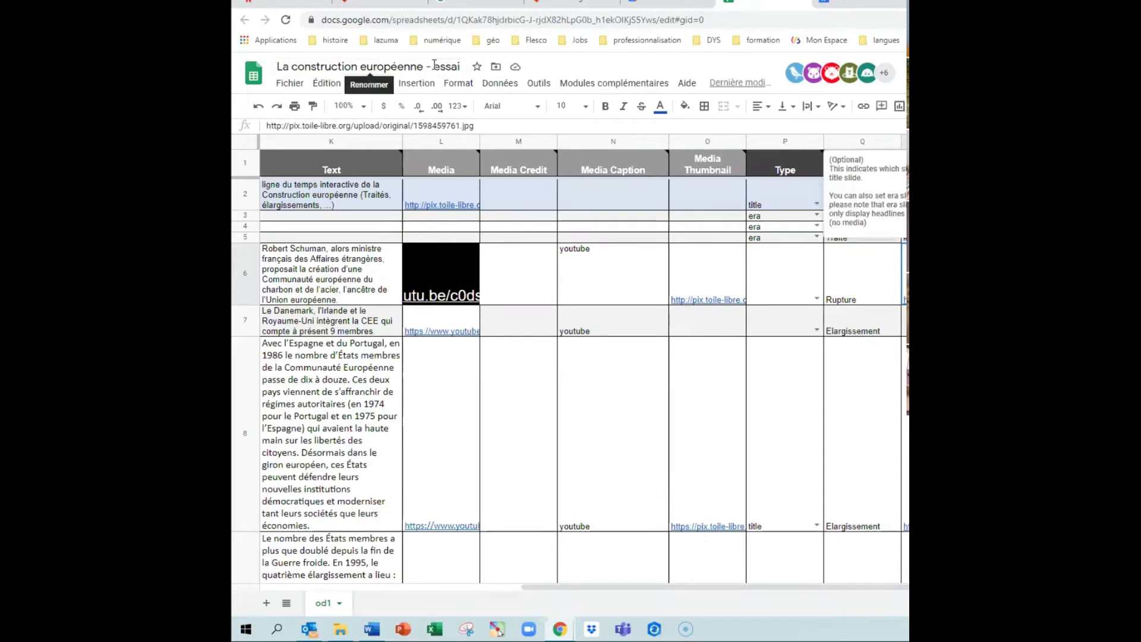
# Search the Formation historique website for "europe"
pyautogui.click(576, 5)
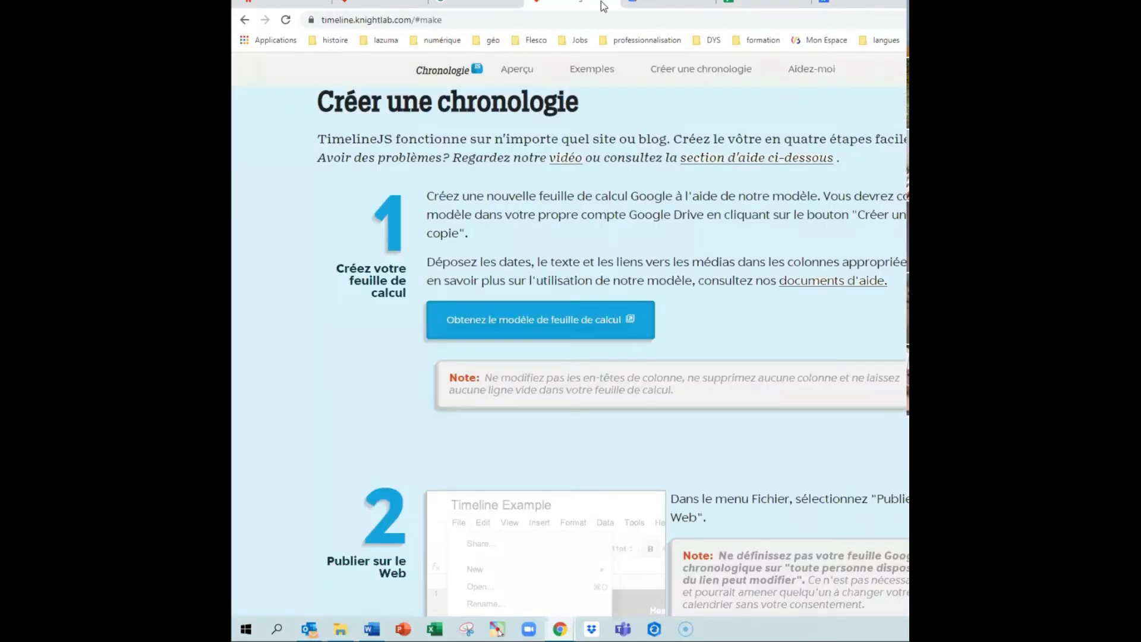
pyautogui.click(285, 5)
pyautogui.scroll(5, 455, 120)
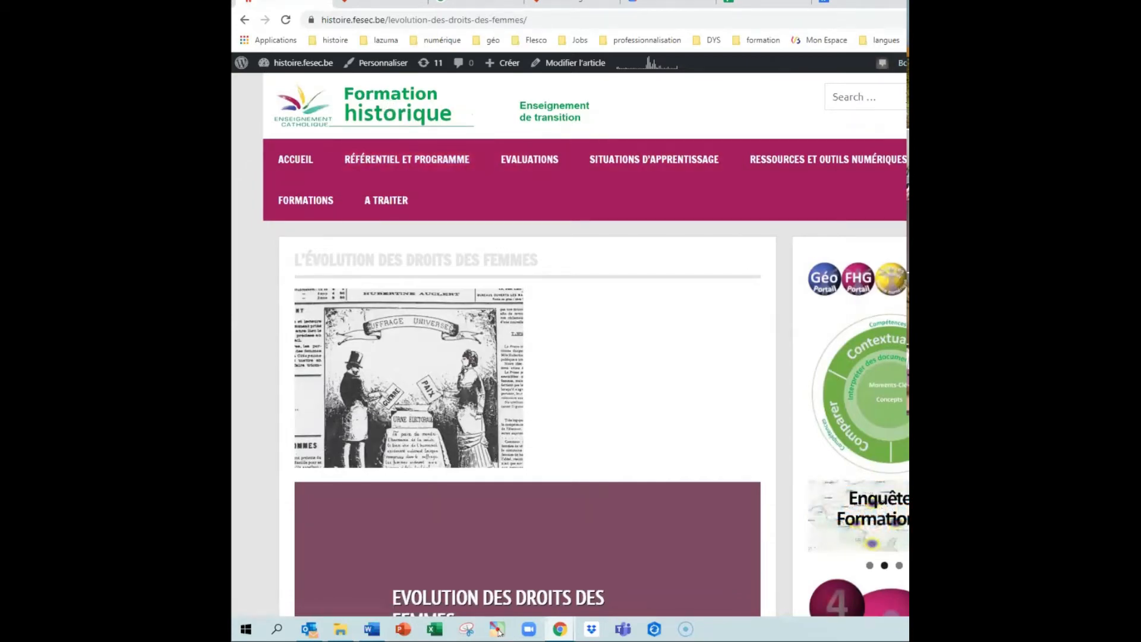
pyautogui.click(904, 97)
pyautogui.press('Down')
pyautogui.press('Return')
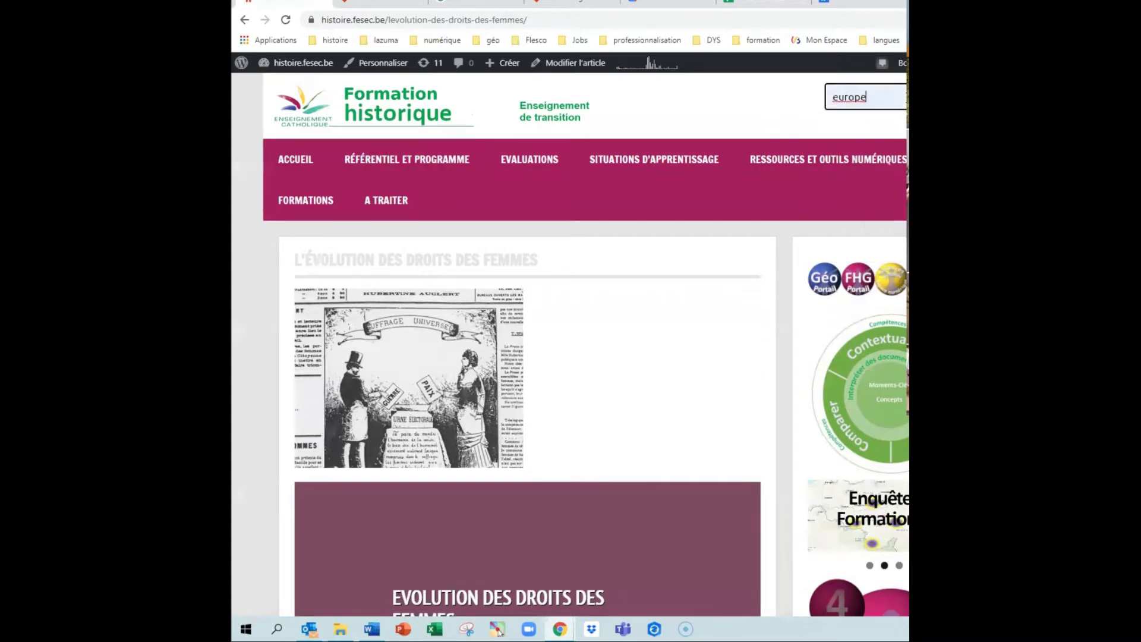
pyautogui.press('Return')
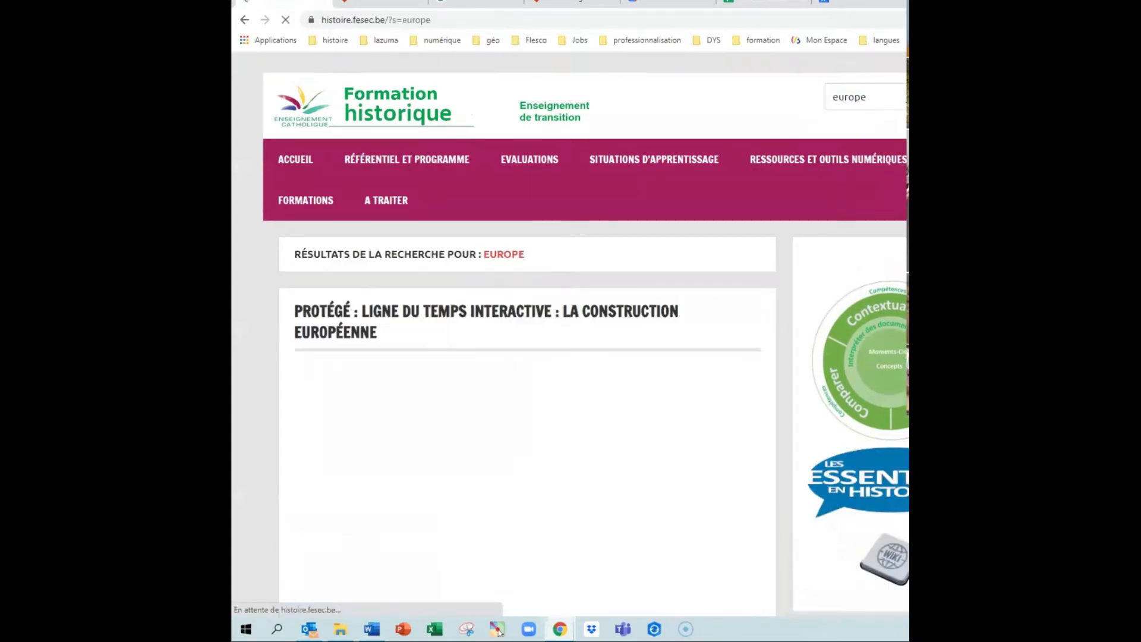
# Look over the search result on La construction européenne and open its interactive timeline in full-screen display
pyautogui.scroll(-1, 459, 350)
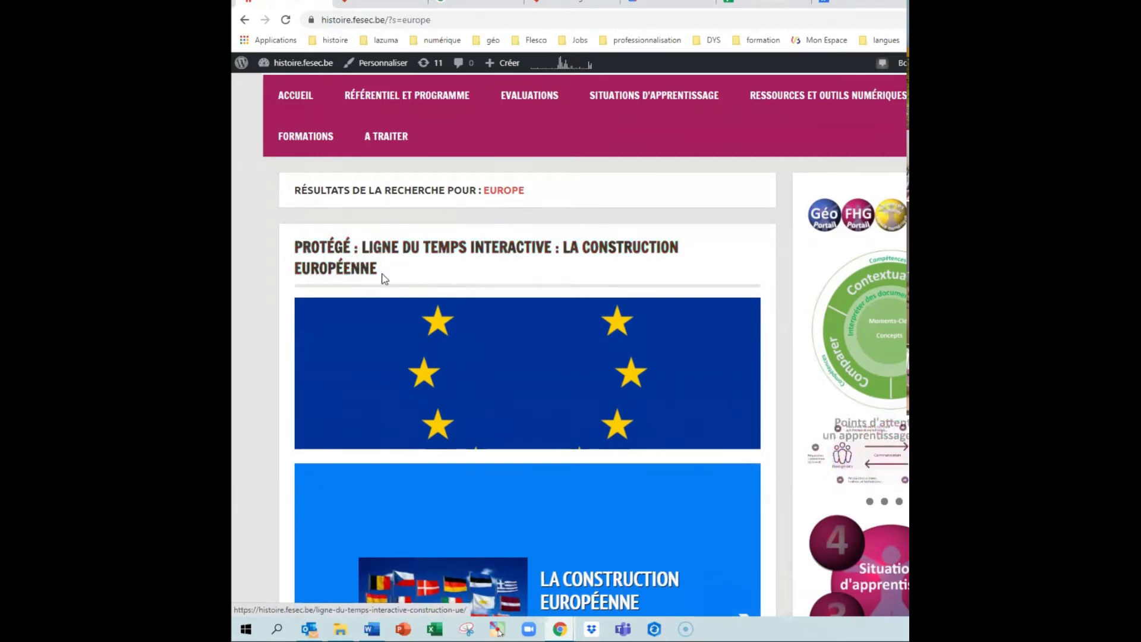
pyautogui.scroll(-3, 382, 276)
pyautogui.scroll(3, 385, 280)
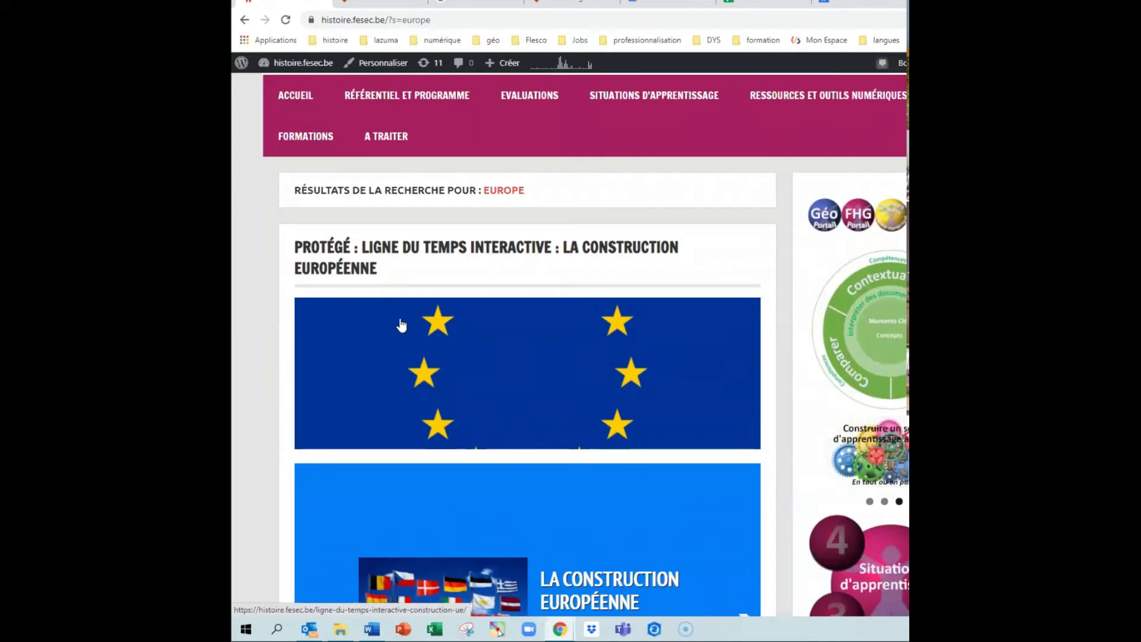
pyautogui.scroll(-4, 400, 326)
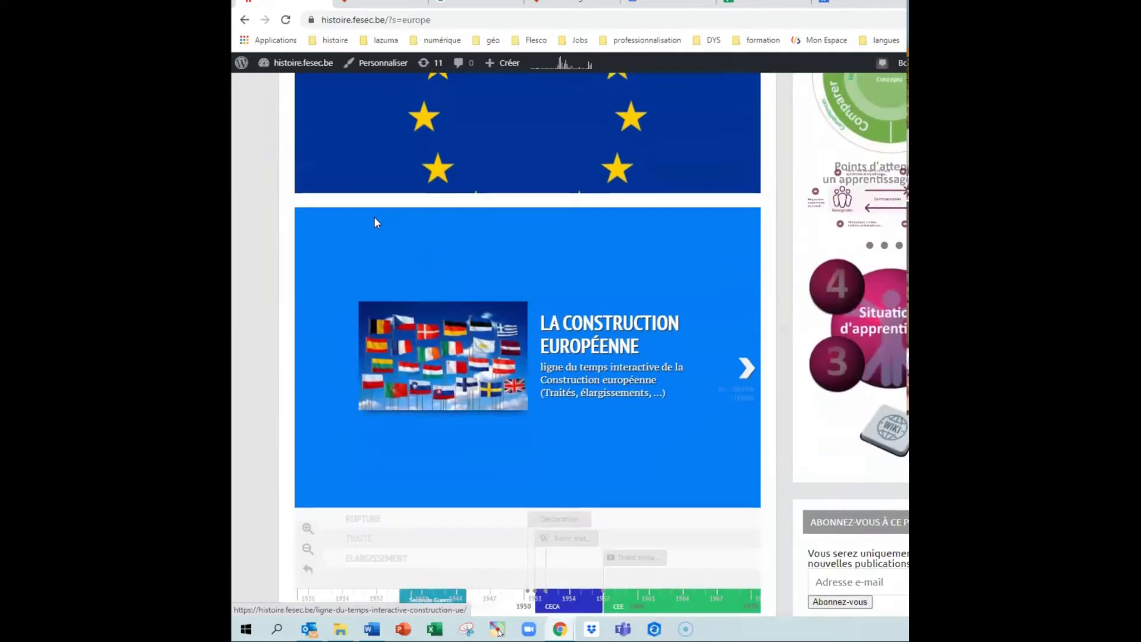
pyautogui.scroll(-2, 341, 600)
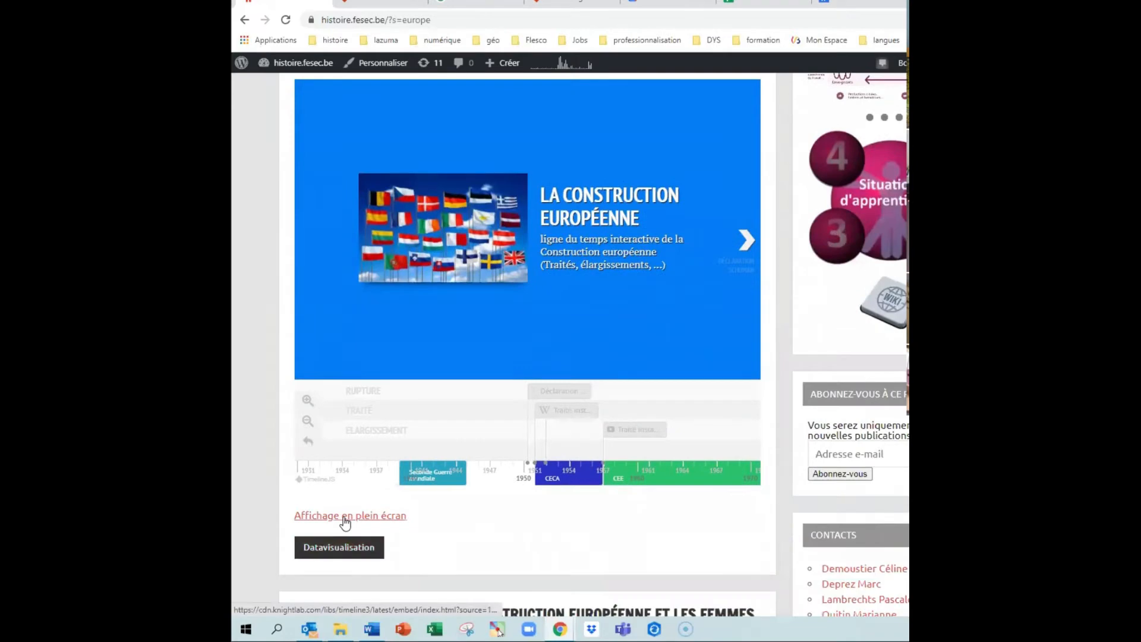
pyautogui.click(345, 516)
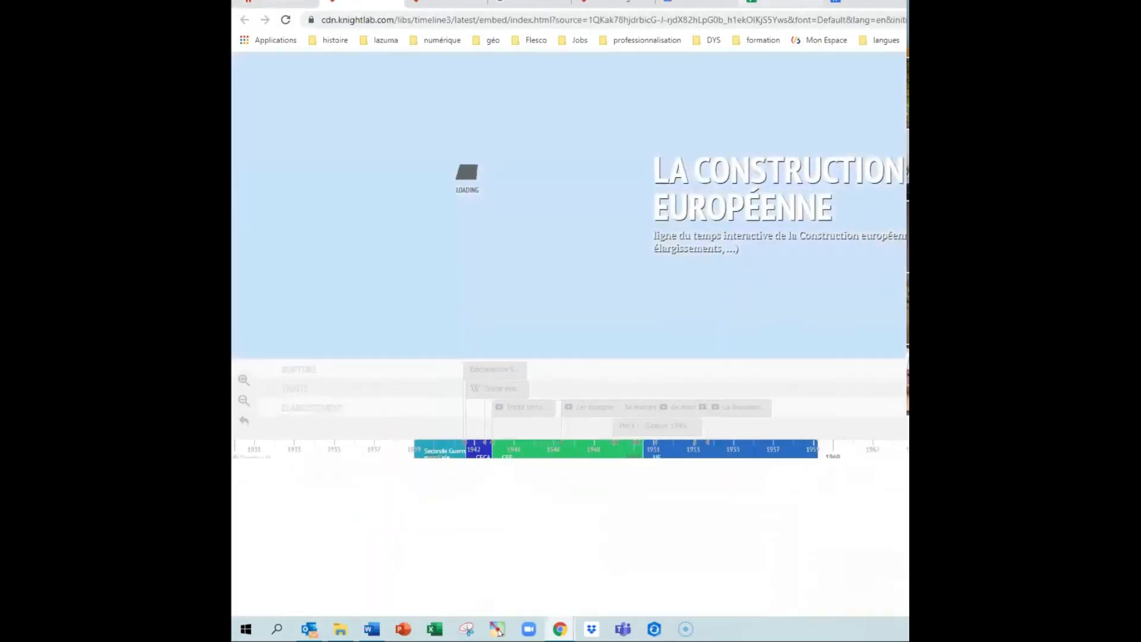
# Compare the backgrounds of the European timeline's title, Déclaration Schuman and Traité de Paris slides with the spreadsheet rows
pyautogui.click(768, 2)
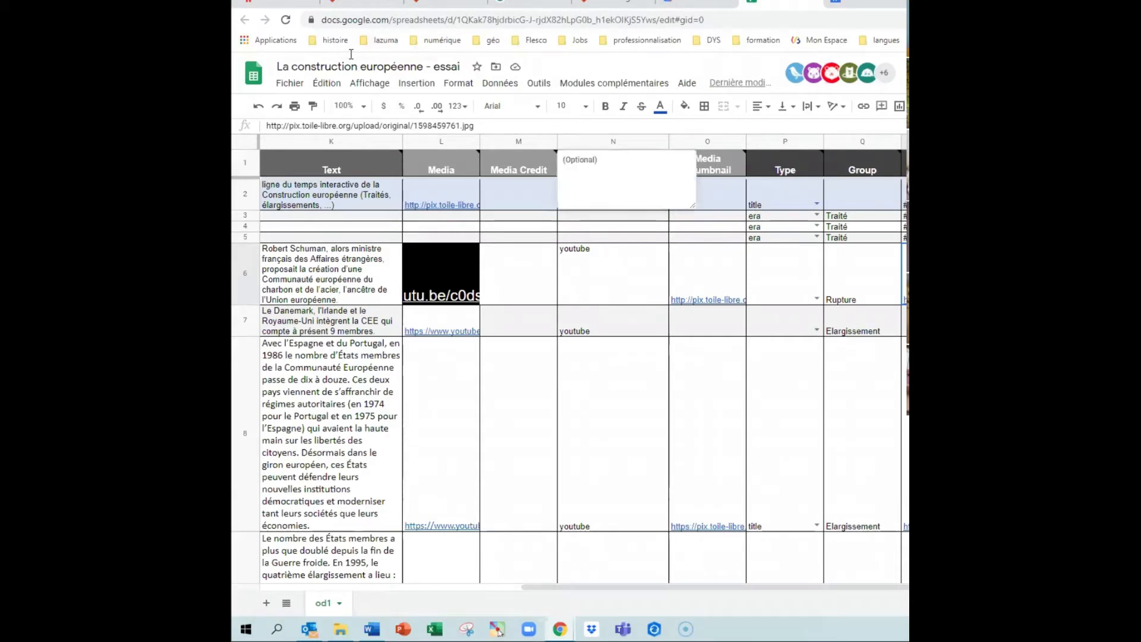
pyautogui.click(429, 4)
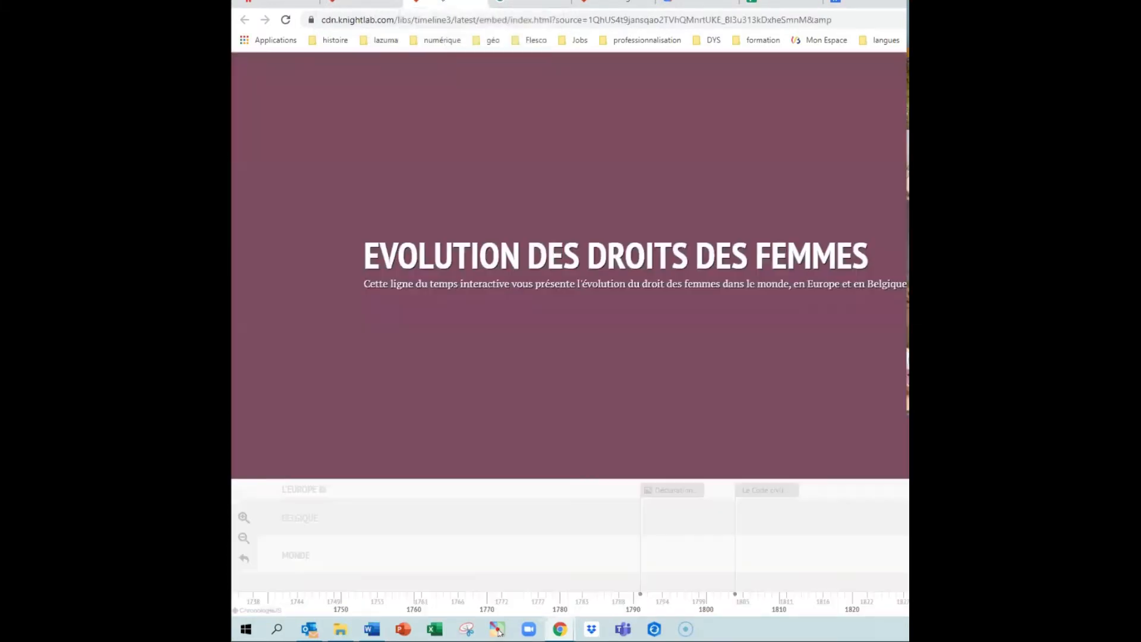
pyautogui.click(482, 3)
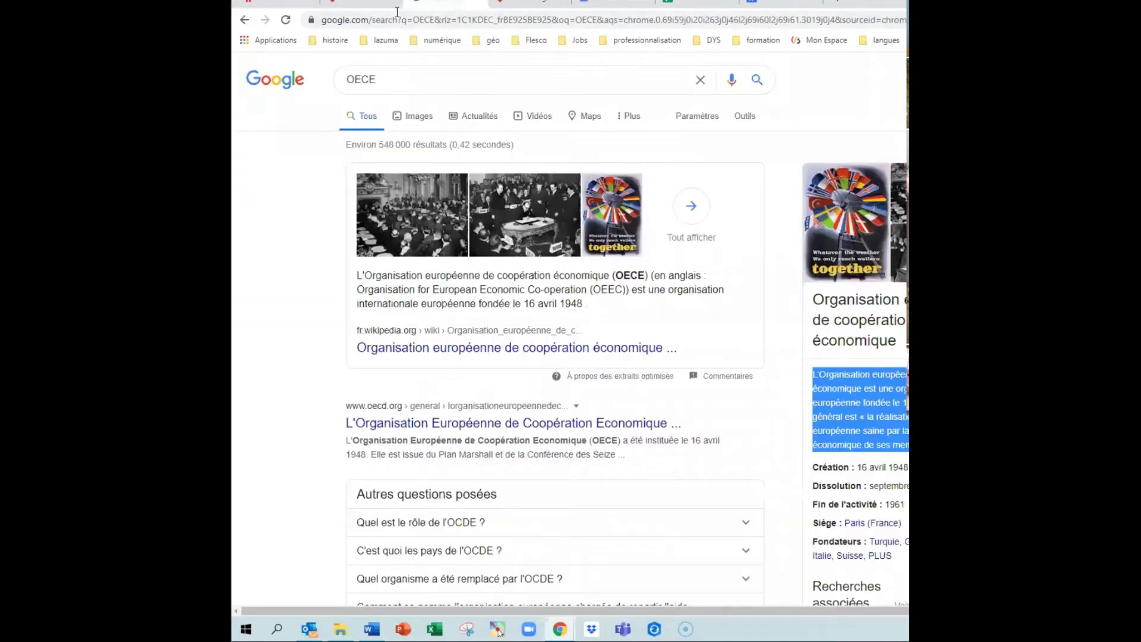
pyautogui.click(372, 5)
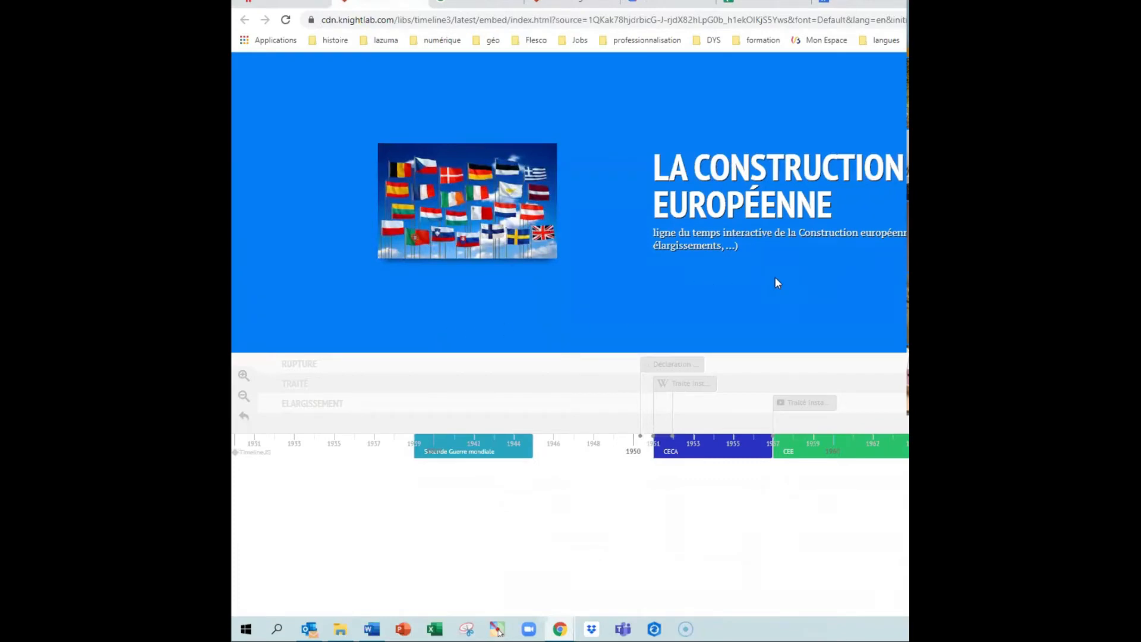
pyautogui.press('Right')
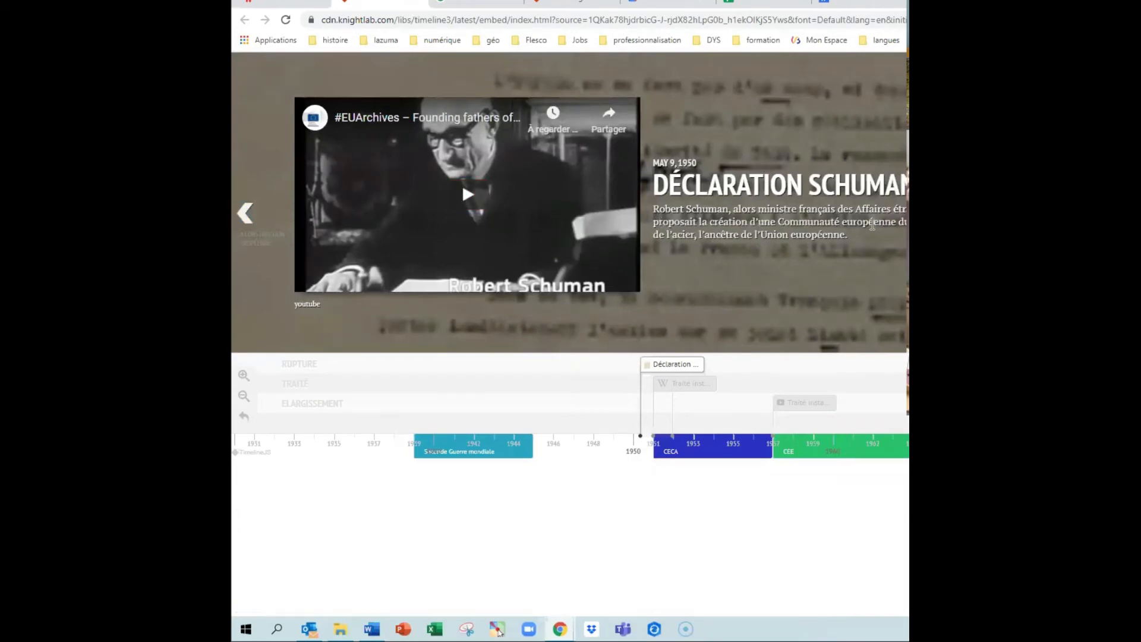
pyautogui.press('Right')
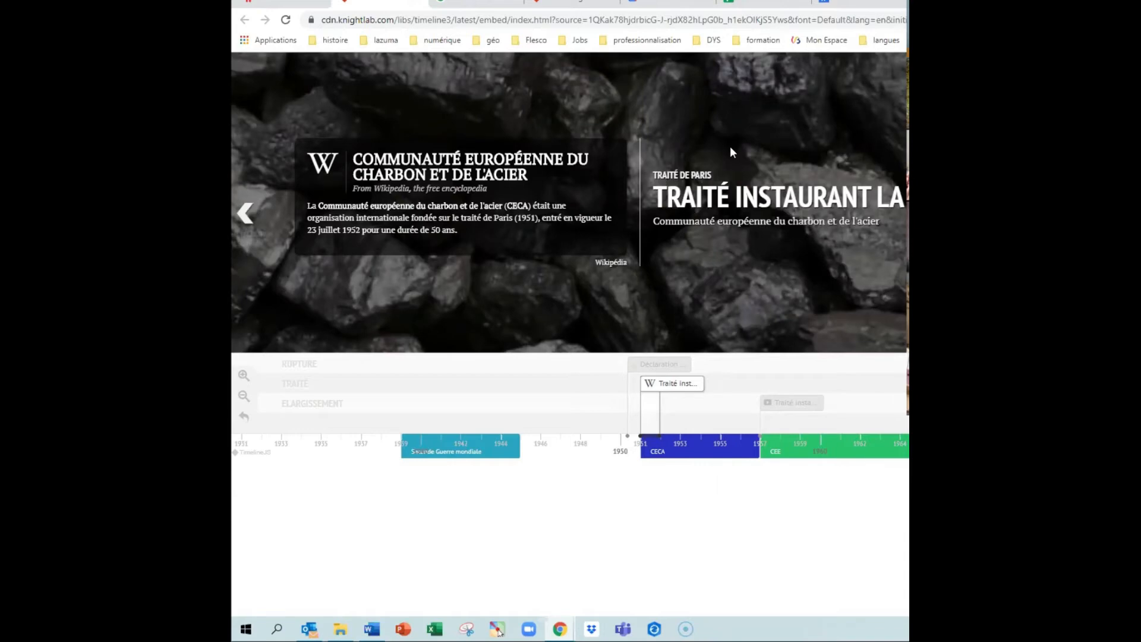
pyautogui.click(773, 3)
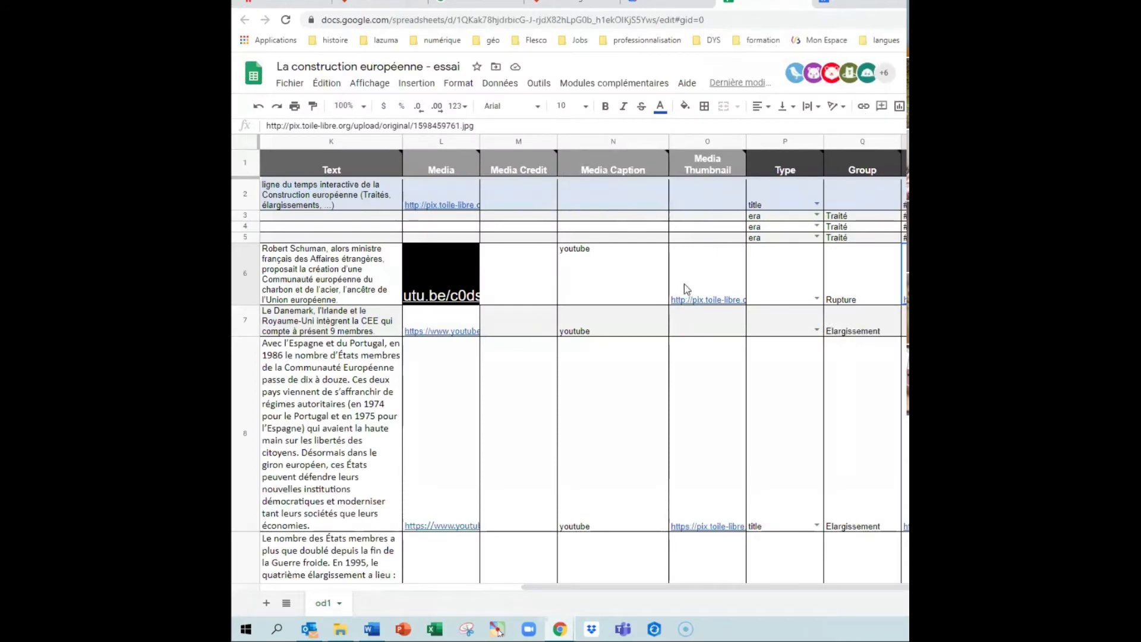
pyautogui.moveTo(684, 284)
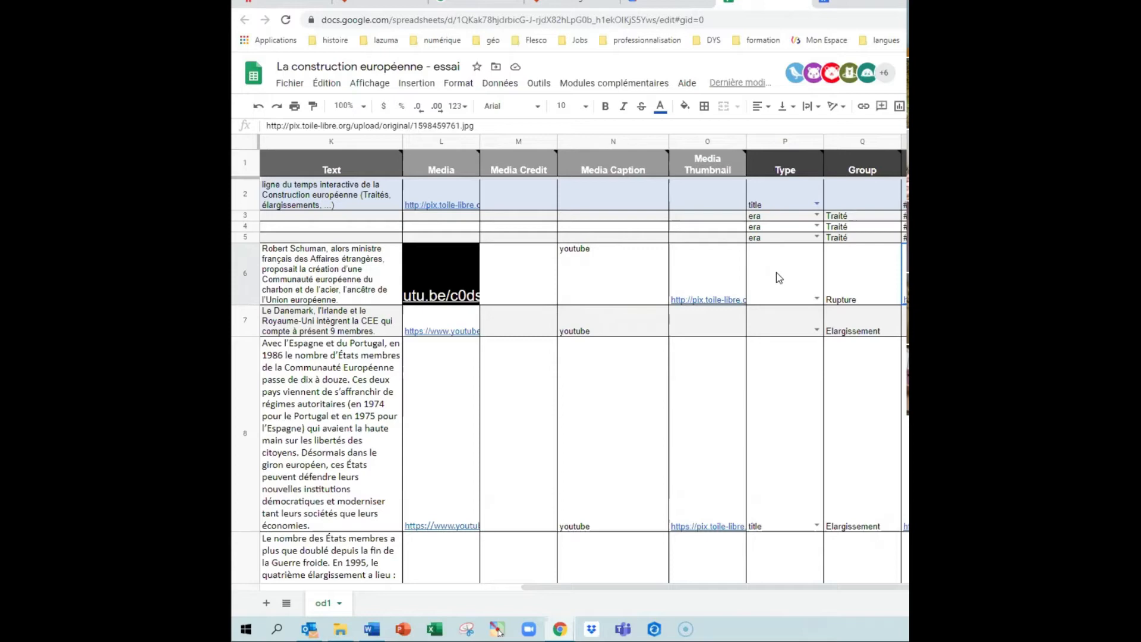
# Open the pix.toile-libre.org image hosting site in a new tab
pyautogui.click(860, 1)
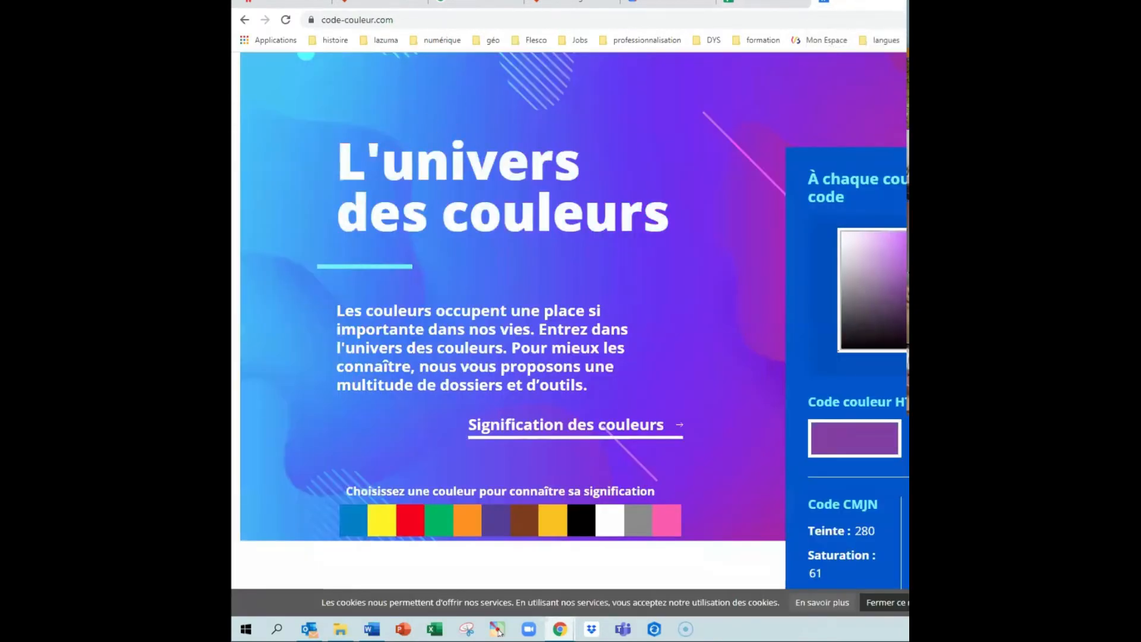
pyautogui.hotkey('ctrl', 't')
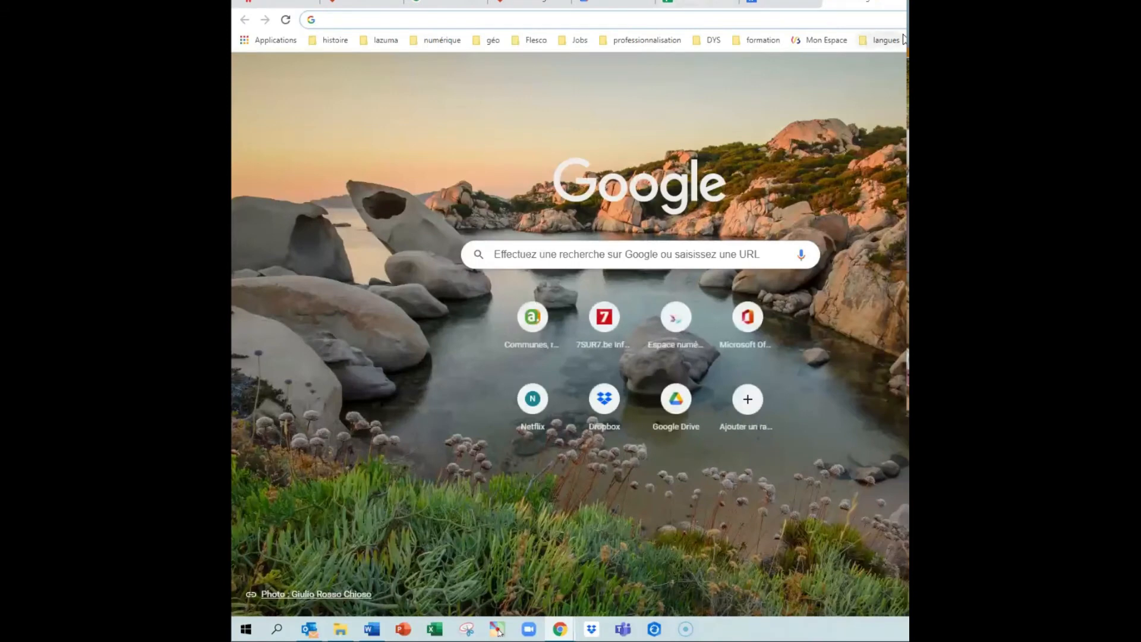
pyautogui.write('pi')
pyautogui.press('Return')
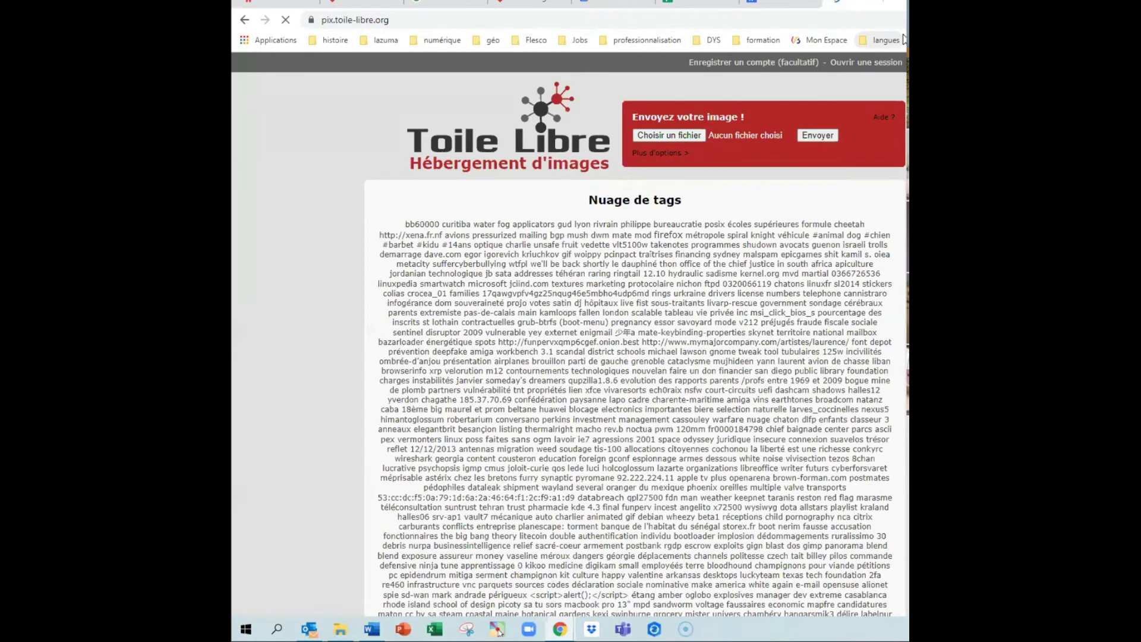
# Upload the file PH Spaak signant OECE.PNG from the OpenBoard folder to the Toile Libre image host
pyautogui.click(696, 138)
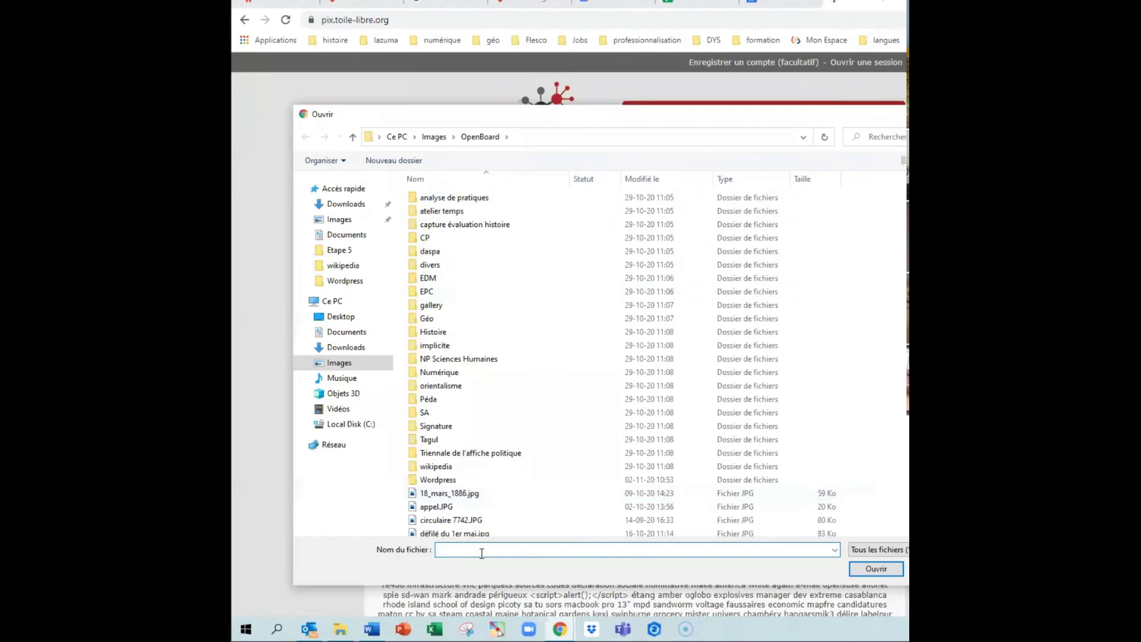
pyautogui.scroll(-3, 492, 518)
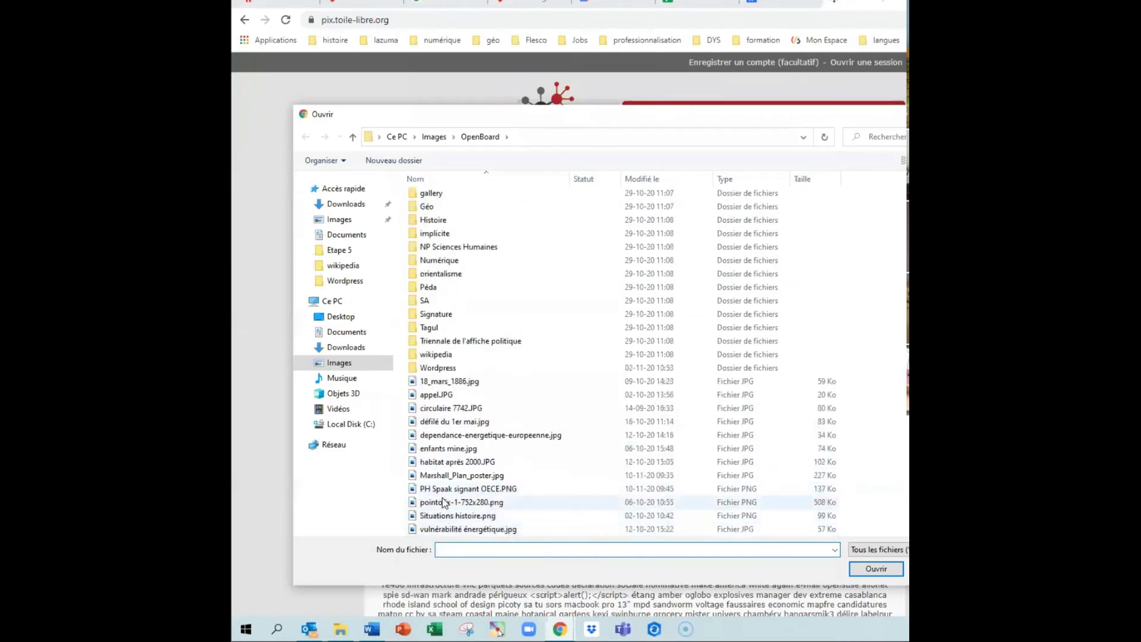
pyautogui.click(499, 489)
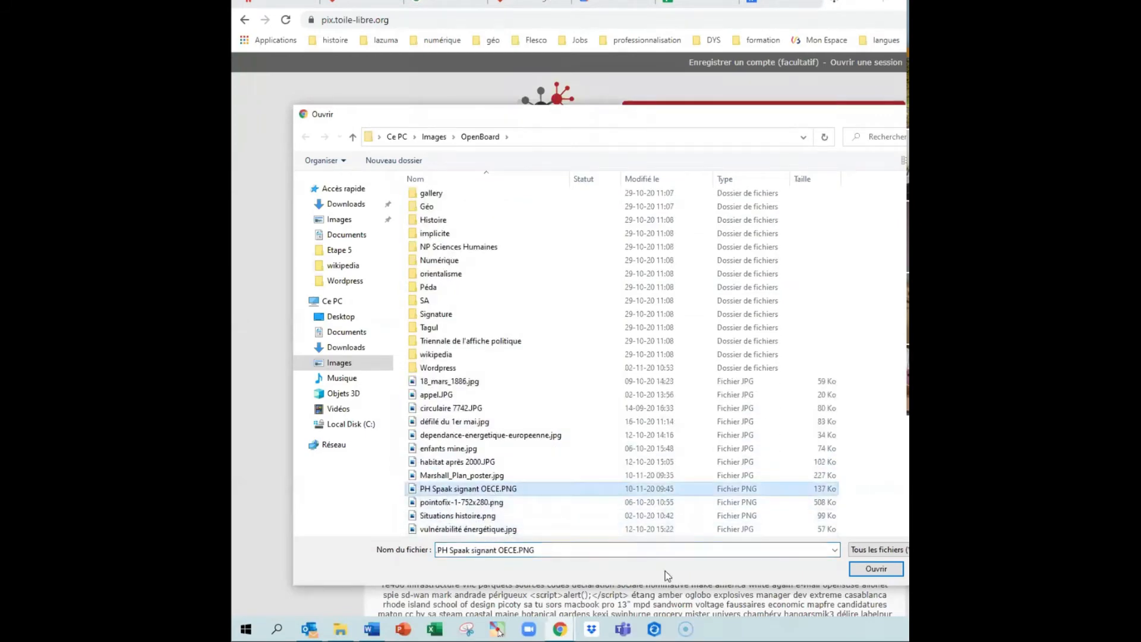
pyautogui.click(865, 573)
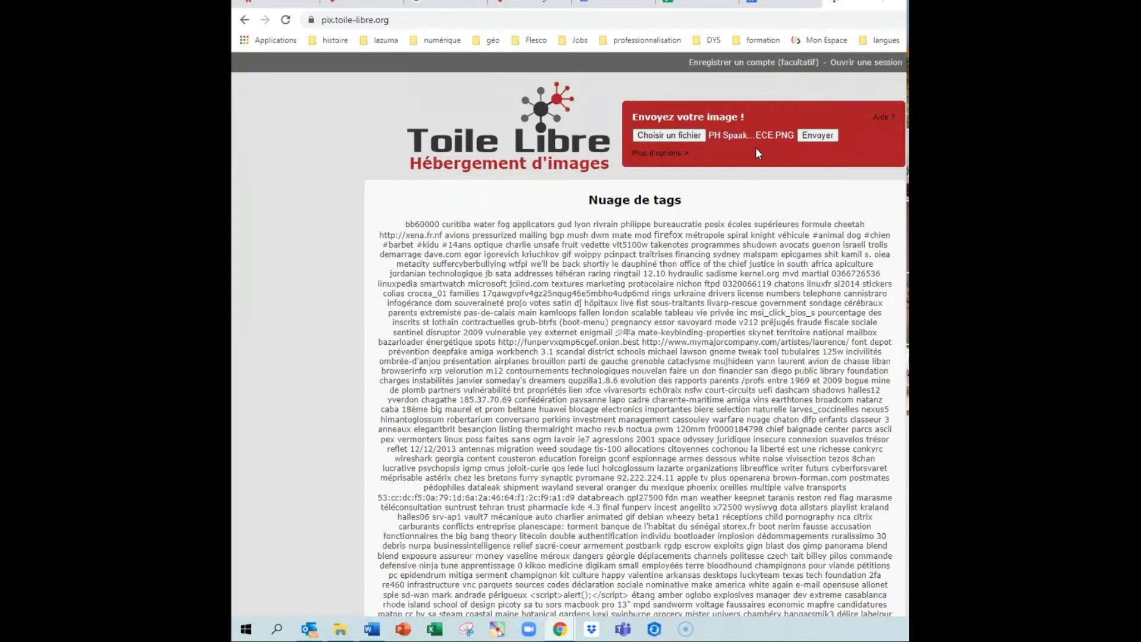
pyautogui.click(823, 139)
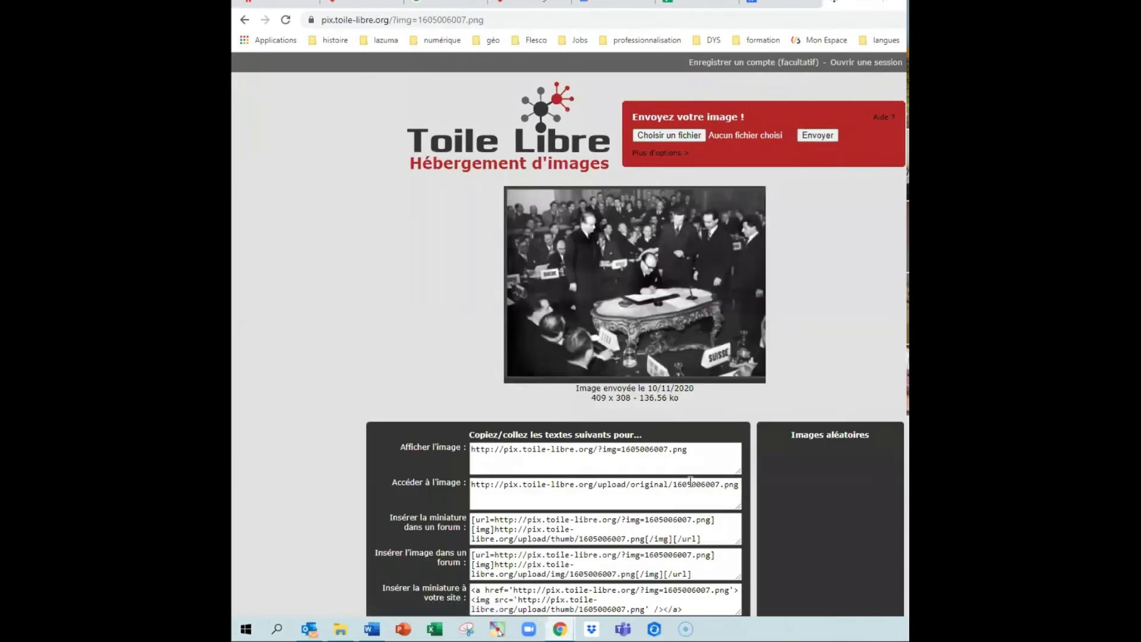
# Copy the uploaded image's direct "Accéder à l'image" link and return to the first empty rows of the spreadsheet
pyautogui.tripleClick(678, 488)
pyautogui.hotkey('ctrl', 'c')
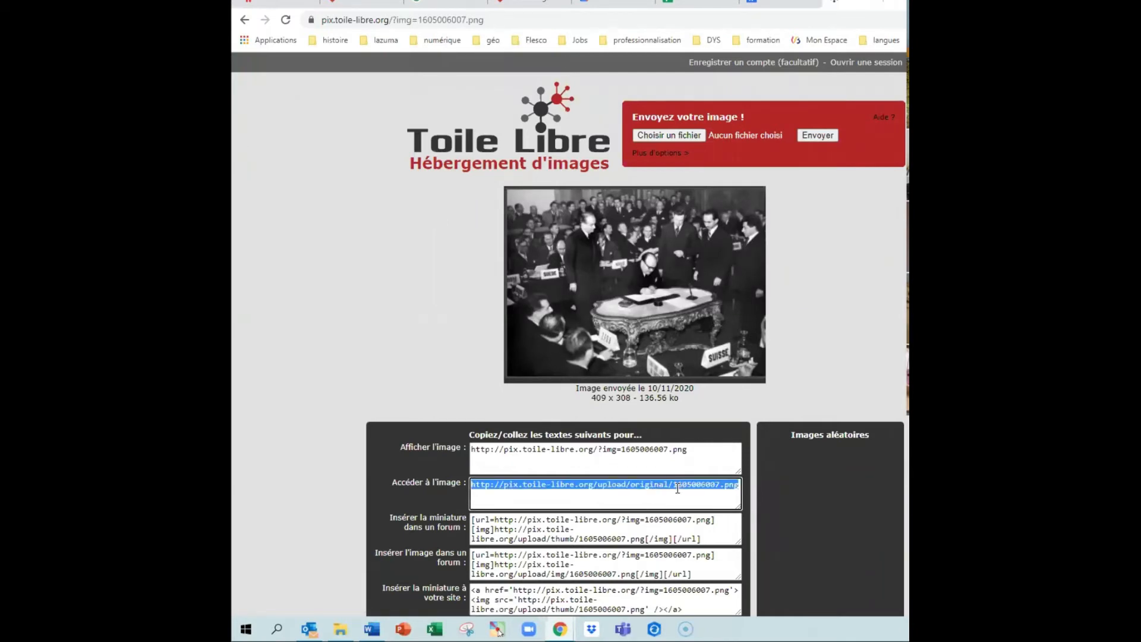
pyautogui.click(698, 6)
pyautogui.scroll(-2, 871, 374)
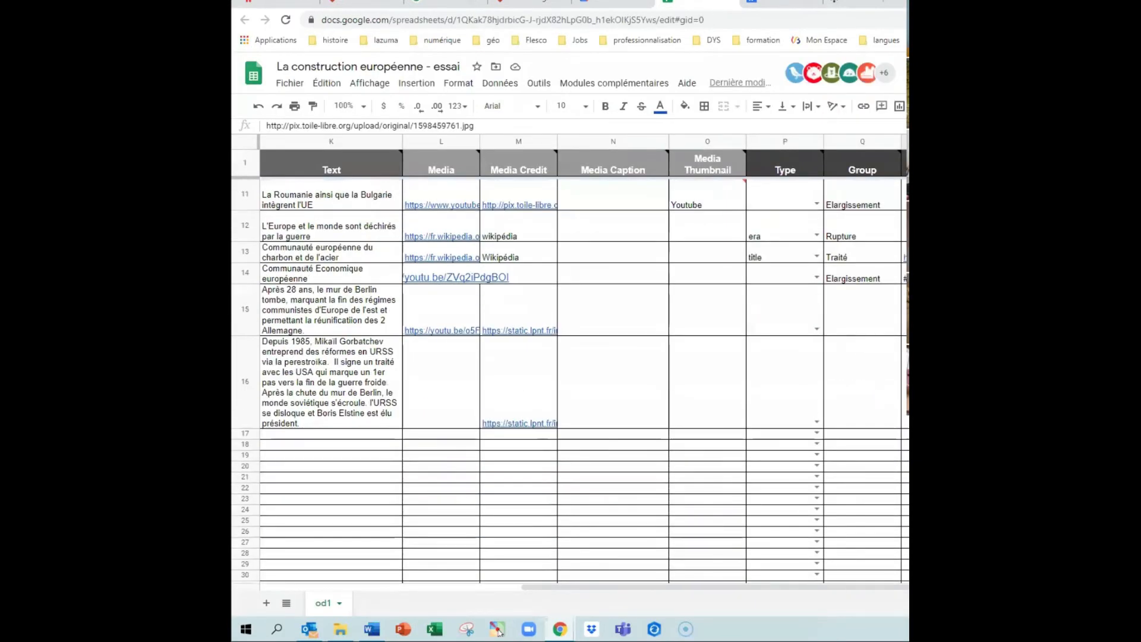
# Try placing the copied image link in row 17's background cell and clear that cell again
pyautogui.click(905, 434)
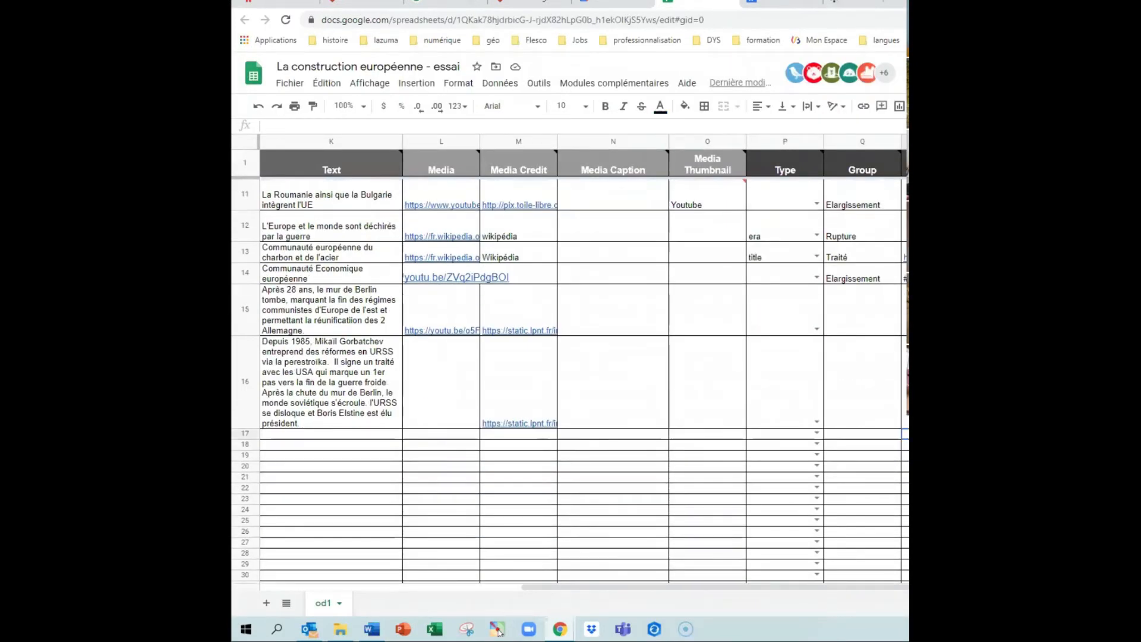
pyautogui.hotkey('ctrl', 'v')
pyautogui.scroll(-3, 570, 381)
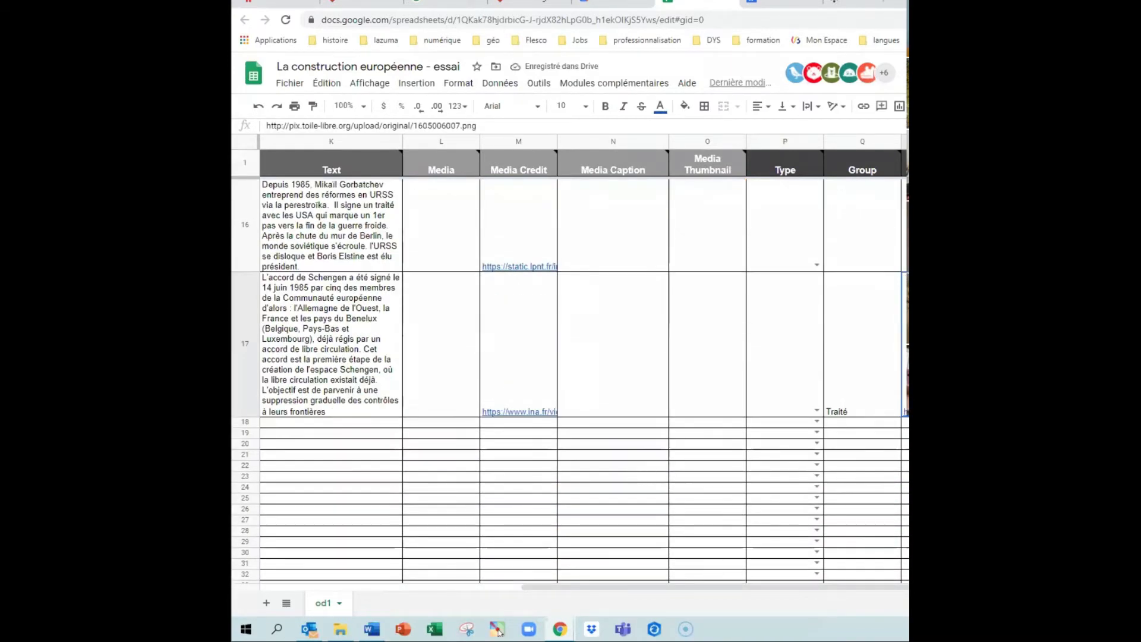
pyautogui.press('Delete')
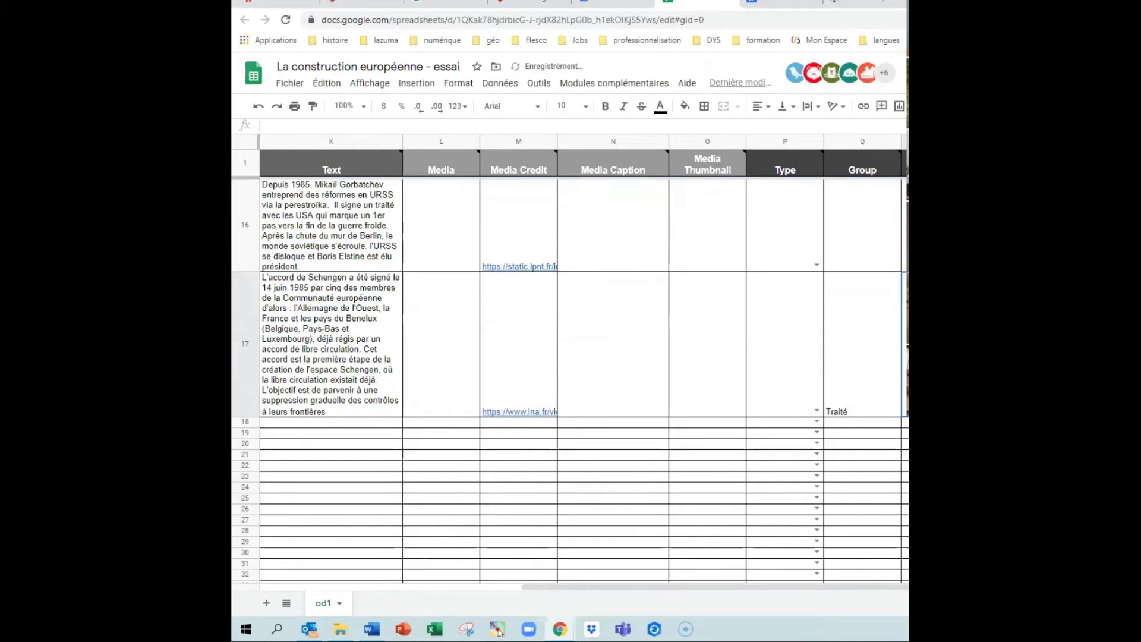
# Paste the copied image link into the background cell of row 19
pyautogui.press('Down')
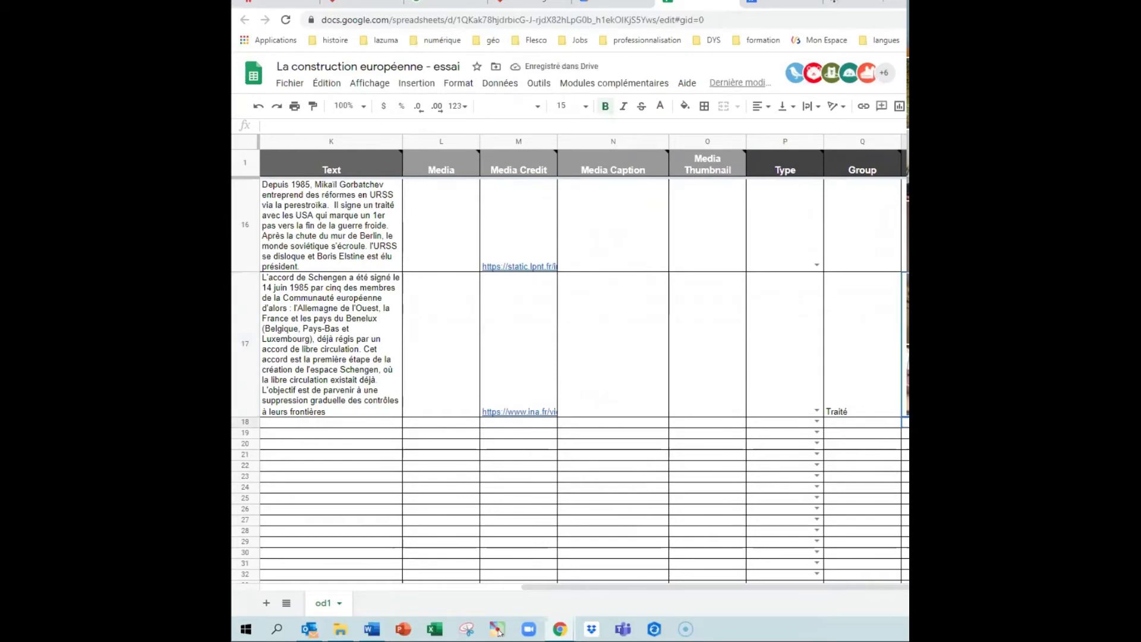
pyautogui.press('Down')
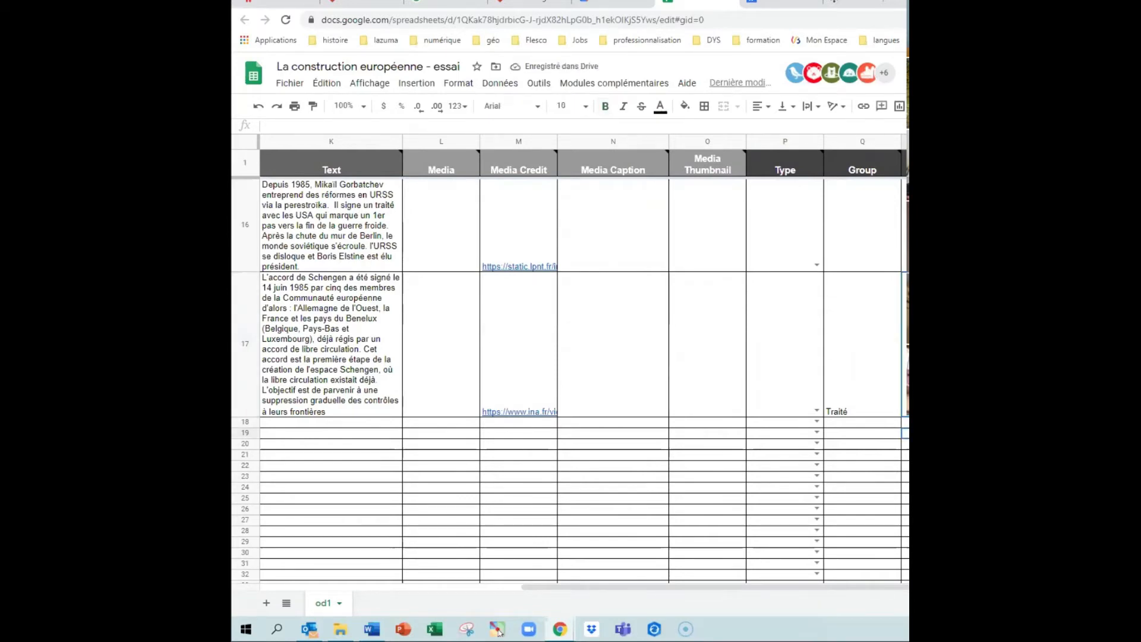
pyautogui.hotkey('ctrl', 'v')
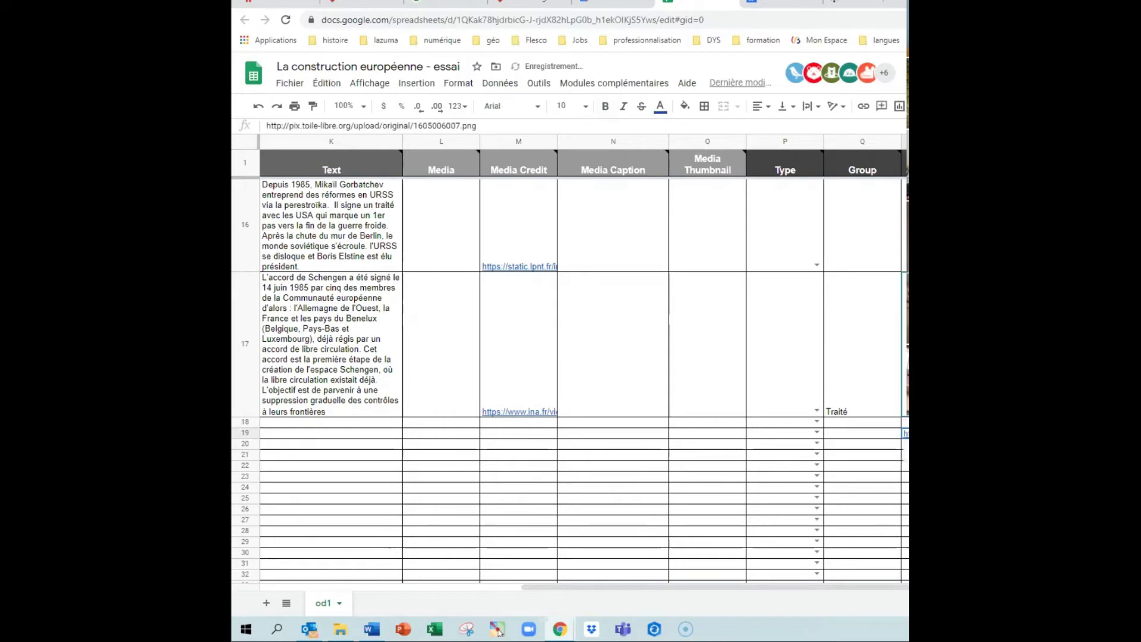
# Enter 1948 as the year and OECE as the display date in row 19
pyautogui.click(384, 436)
pyautogui.press('Left')
pyautogui.press('Left')
pyautogui.press('Left')
pyautogui.press('Left')
pyautogui.press('Left')
pyautogui.press('Left')
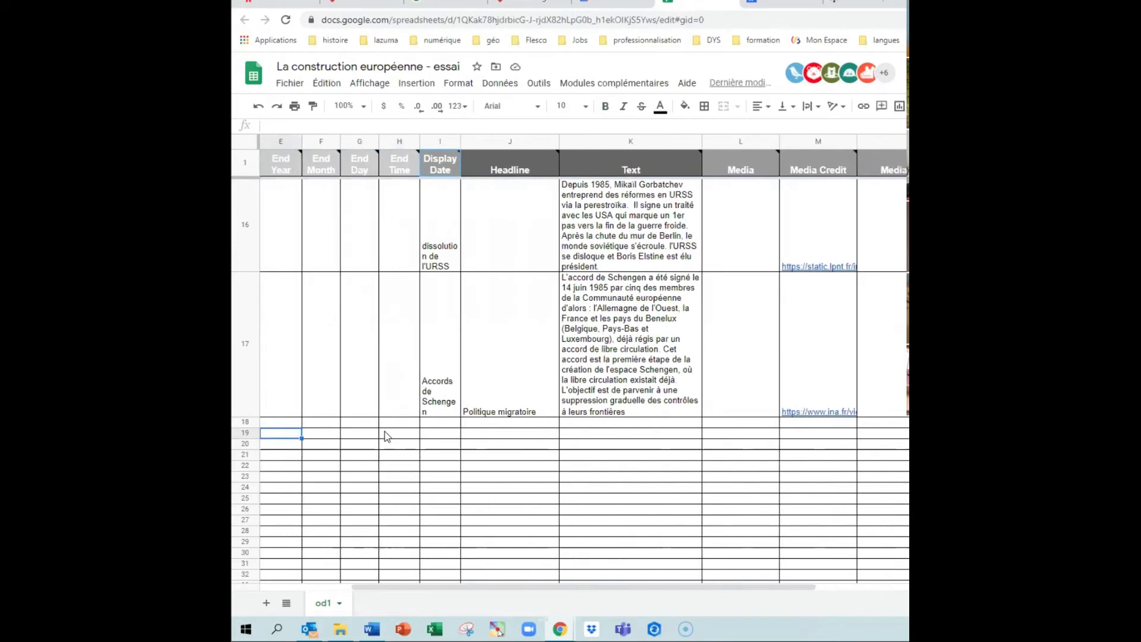
pyautogui.press('Left')
pyautogui.press('Left')
pyautogui.press('Left')
pyautogui.press('Left')
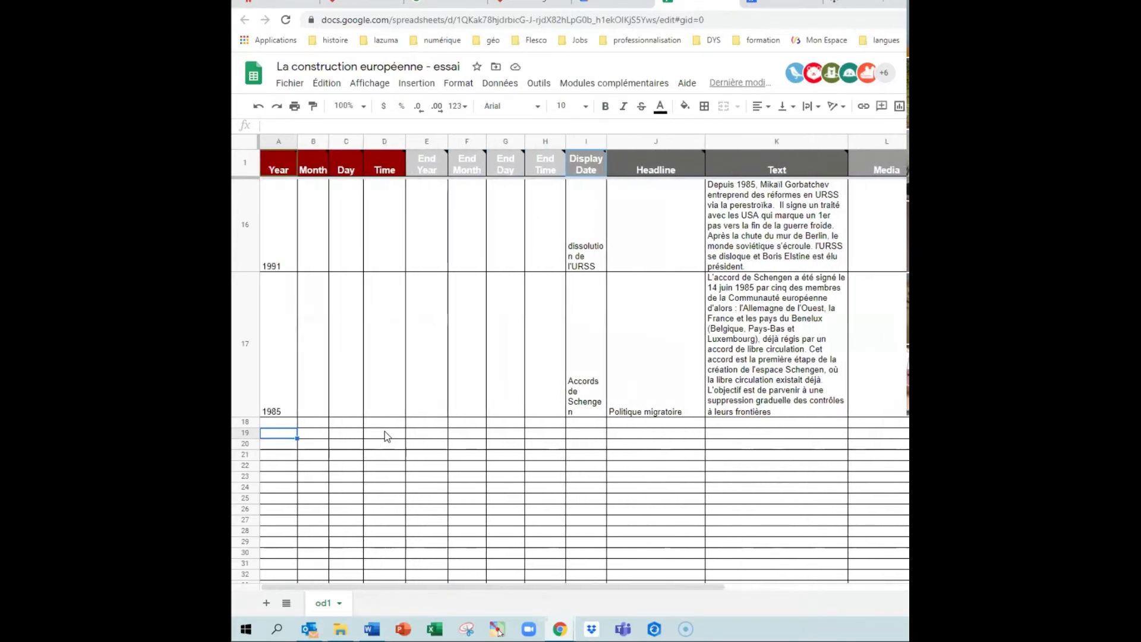
pyautogui.write('1948')
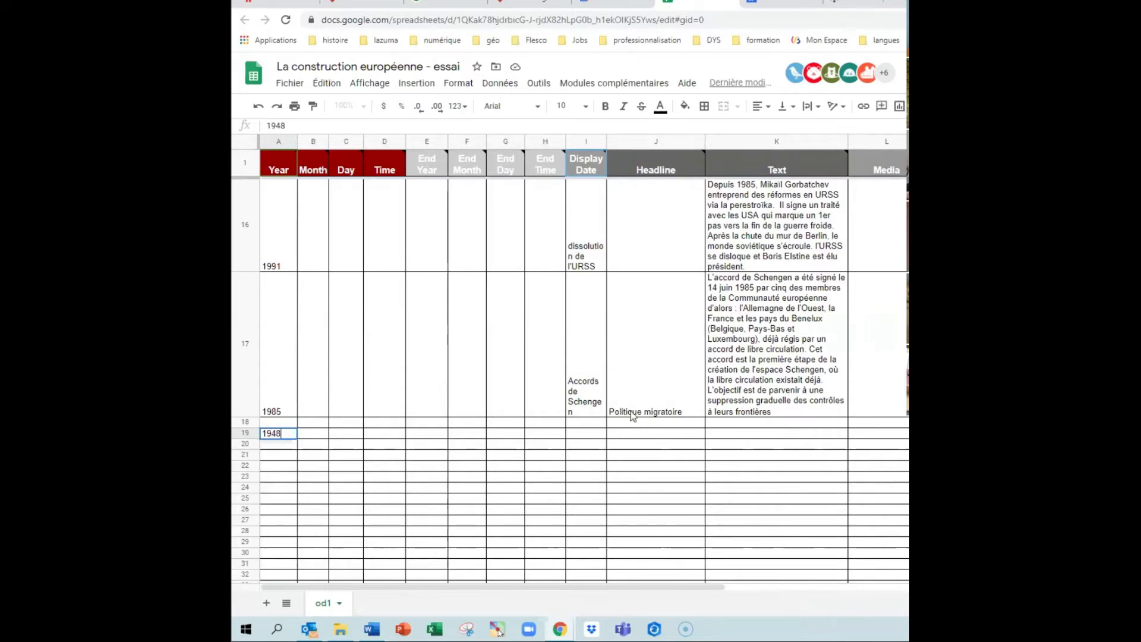
pyautogui.click(601, 435)
pyautogui.write('OECE')
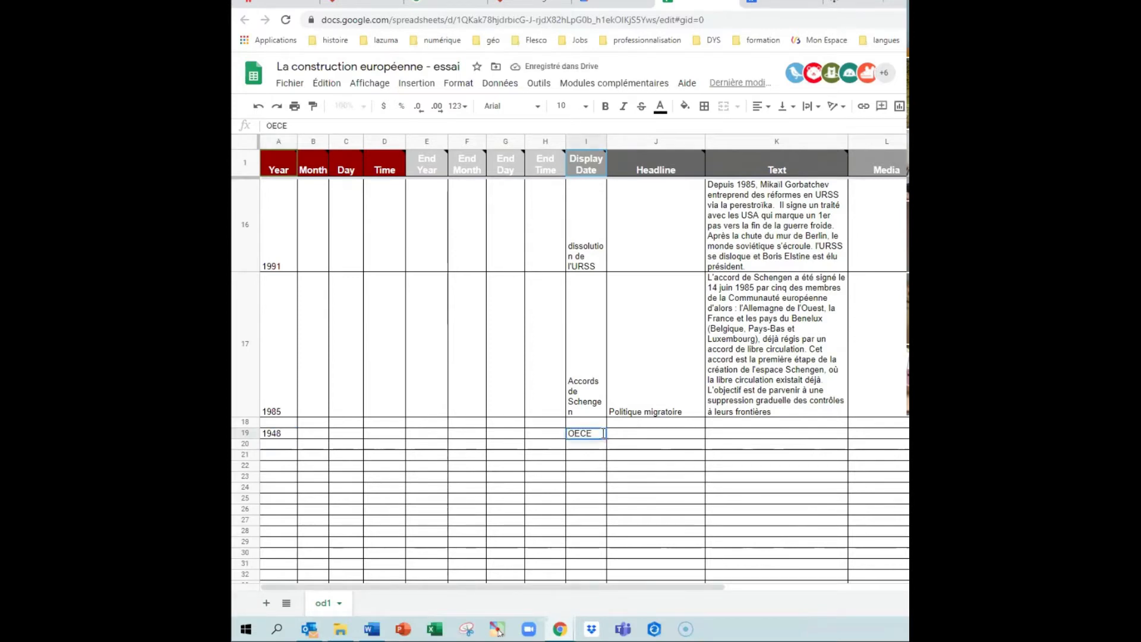
pyautogui.click(655, 490)
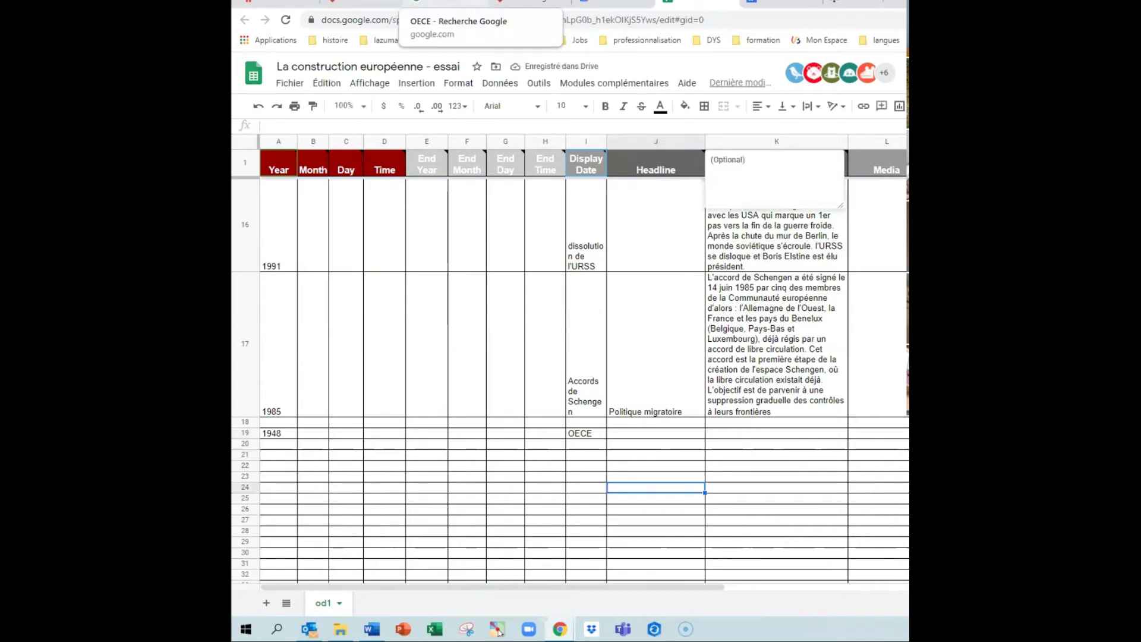
# Reload the published European timeline, look for the new 1948 event and return to the spreadsheet
pyautogui.click(365, 4)
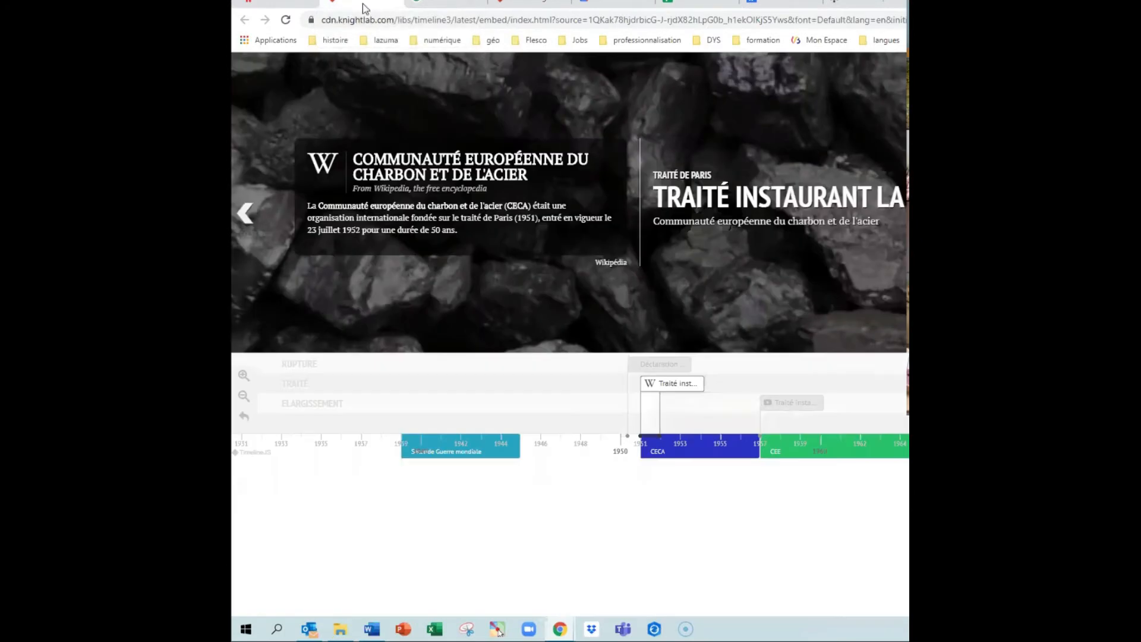
pyautogui.click(285, 23)
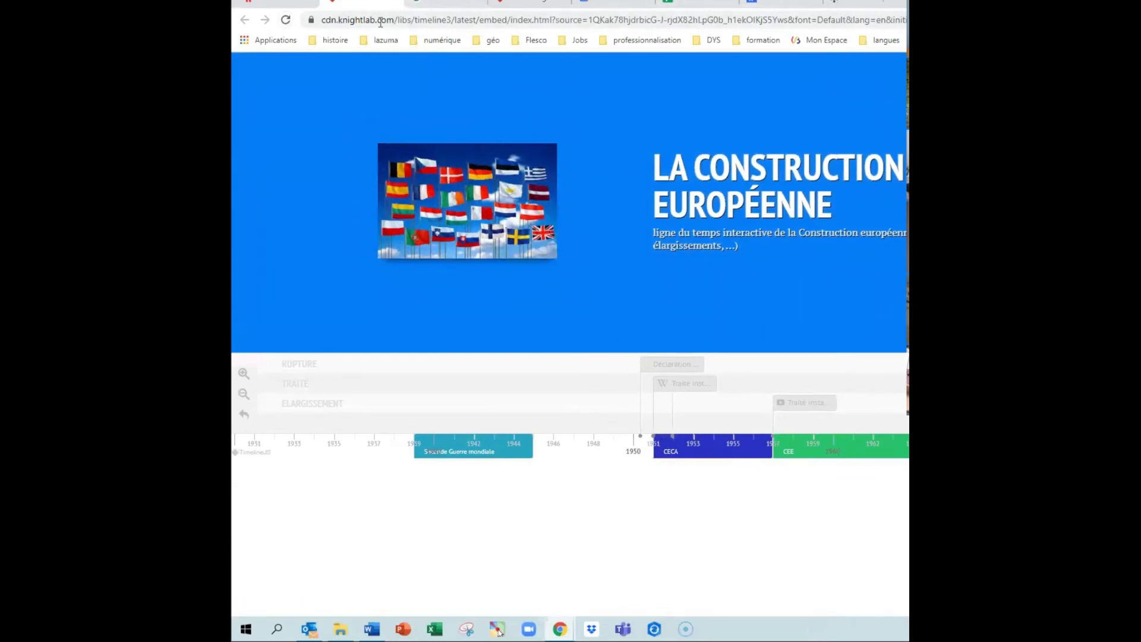
pyautogui.click(707, 6)
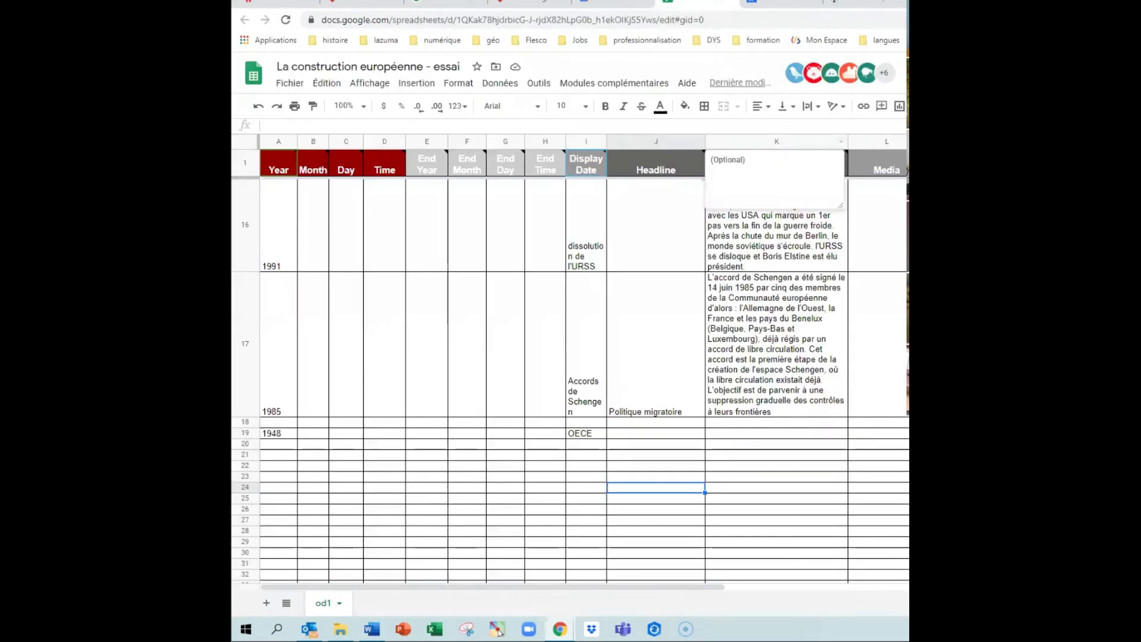
# Check row 19's entries from the background image link back to the year column
pyautogui.click(933, 433)
pyautogui.press('Right')
pyautogui.press('Right')
pyautogui.press('Right')
pyautogui.press('Right')
pyautogui.press('Right')
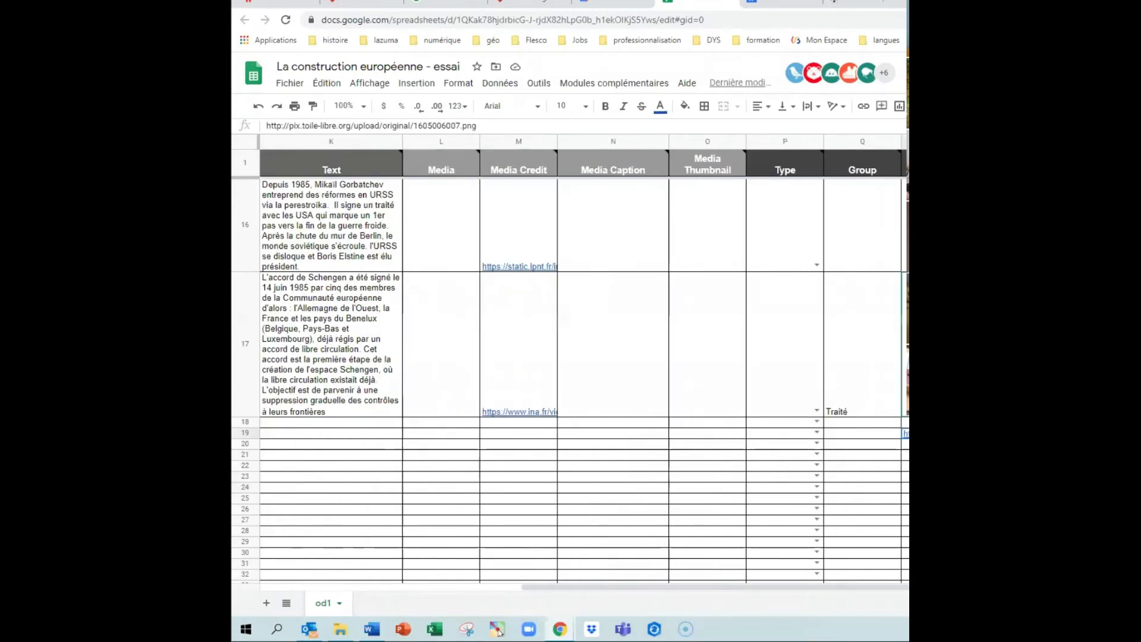
pyautogui.press('Left')
pyautogui.press('Left')
pyautogui.press('Left')
pyautogui.press('Left')
pyautogui.press('Left')
pyautogui.press('Left')
pyautogui.press('Left')
pyautogui.press('Left')
pyautogui.press('Left')
pyautogui.press('Left')
pyautogui.press('Left')
pyautogui.press('Left')
pyautogui.press('Left')
pyautogui.press('Left')
pyautogui.press('Left')
pyautogui.press('Left')
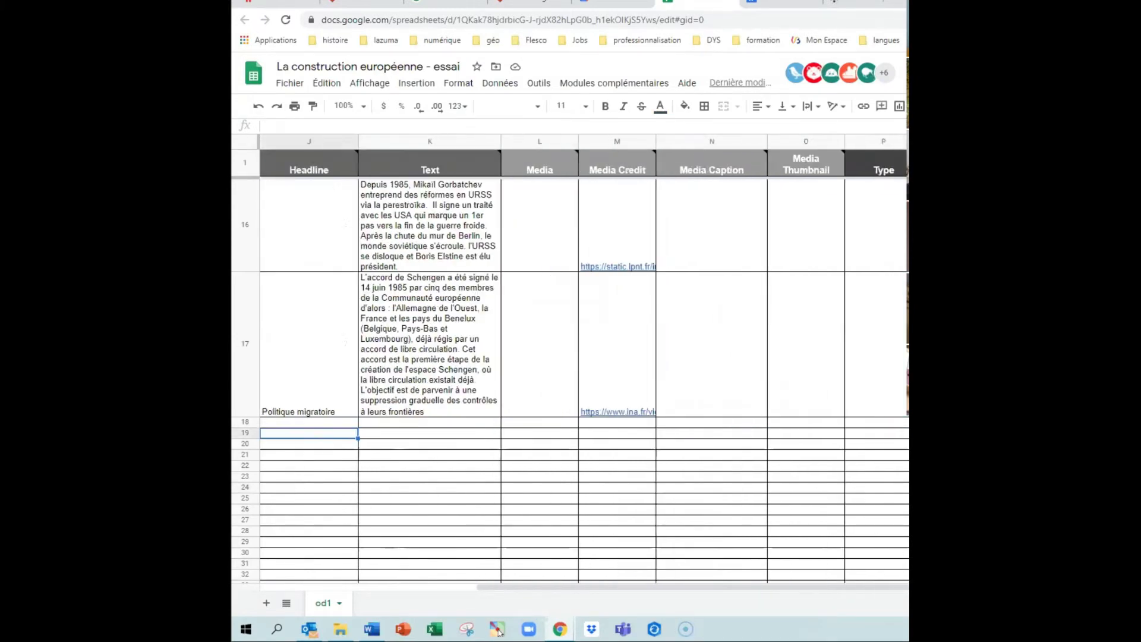
pyautogui.press('Left')
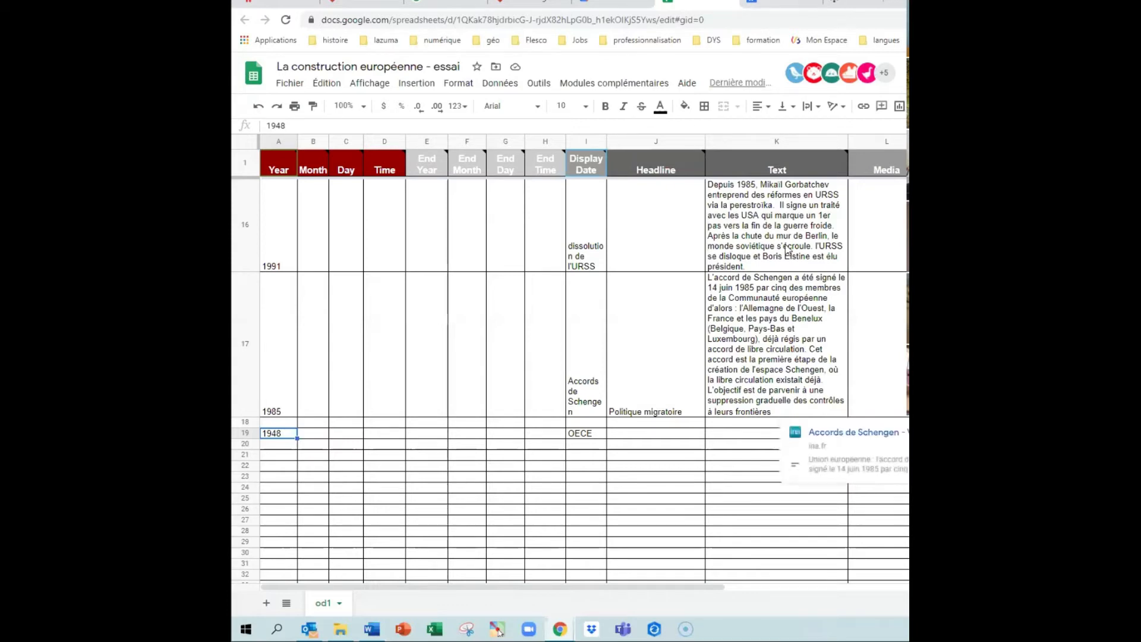
# Reload the published timeline and view the 1948 event's background image and the Déclaration Schuman slide
pyautogui.click(344, 5)
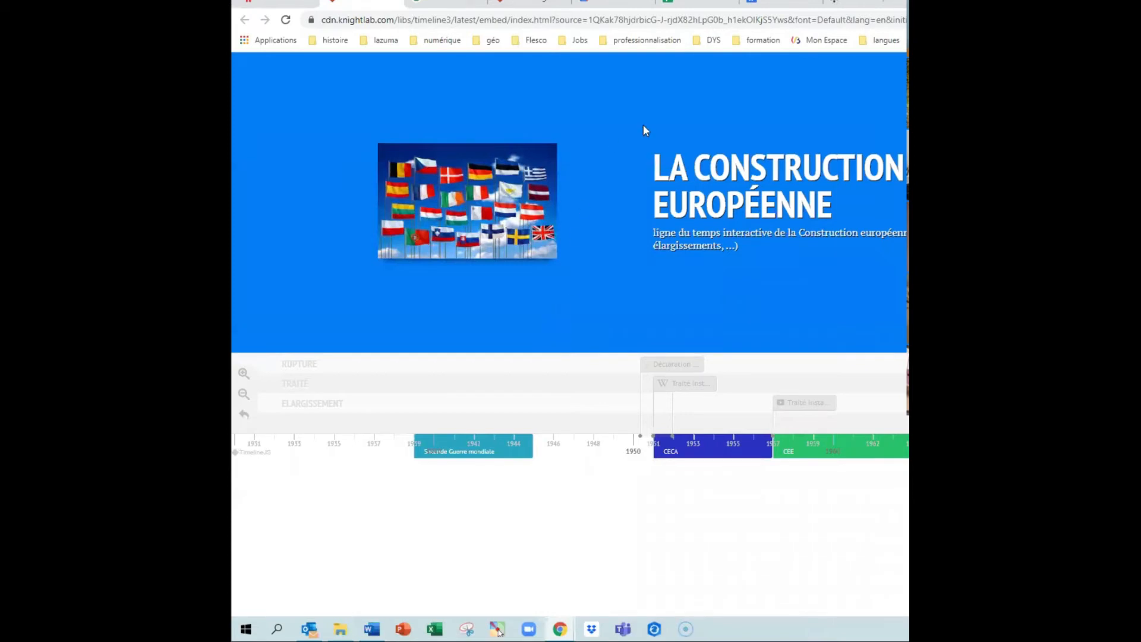
pyautogui.click(708, 5)
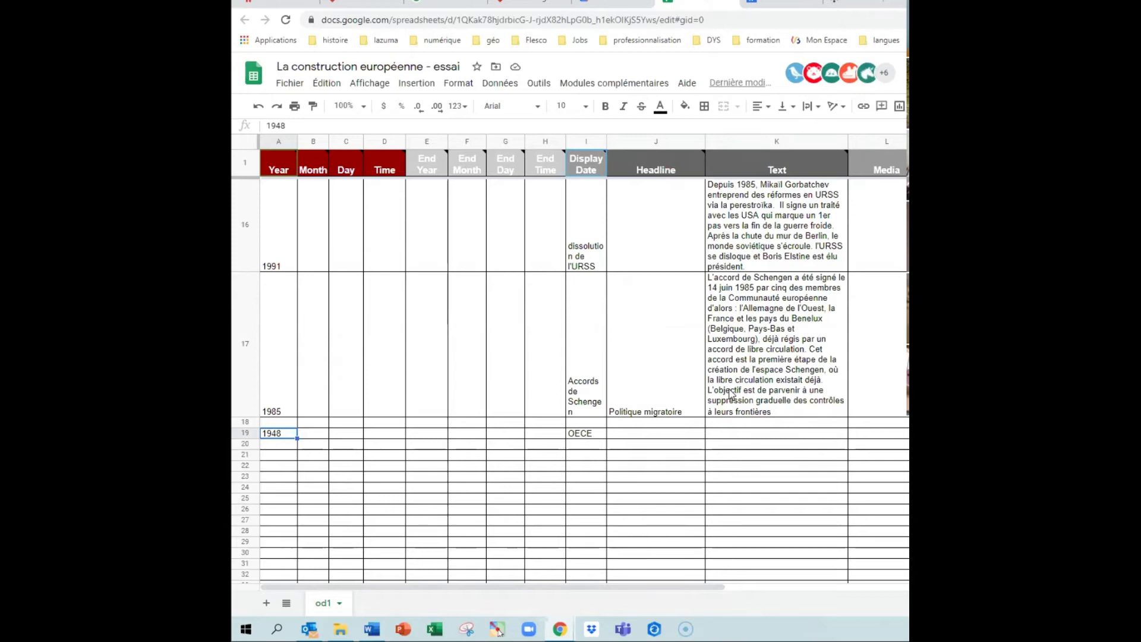
pyautogui.click(330, 4)
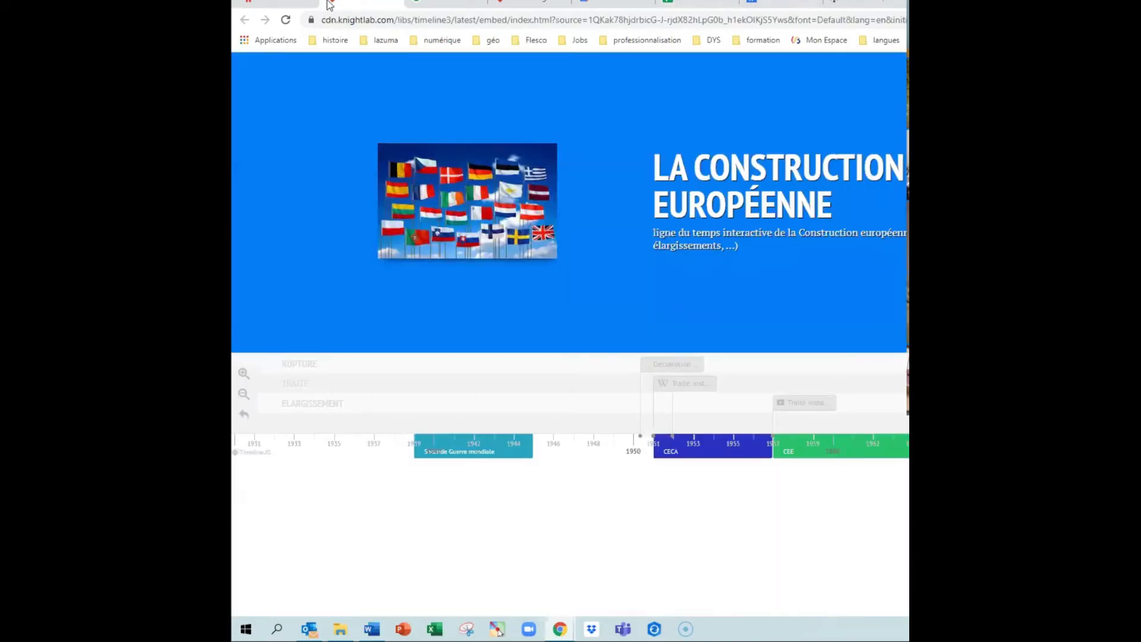
pyautogui.click(285, 19)
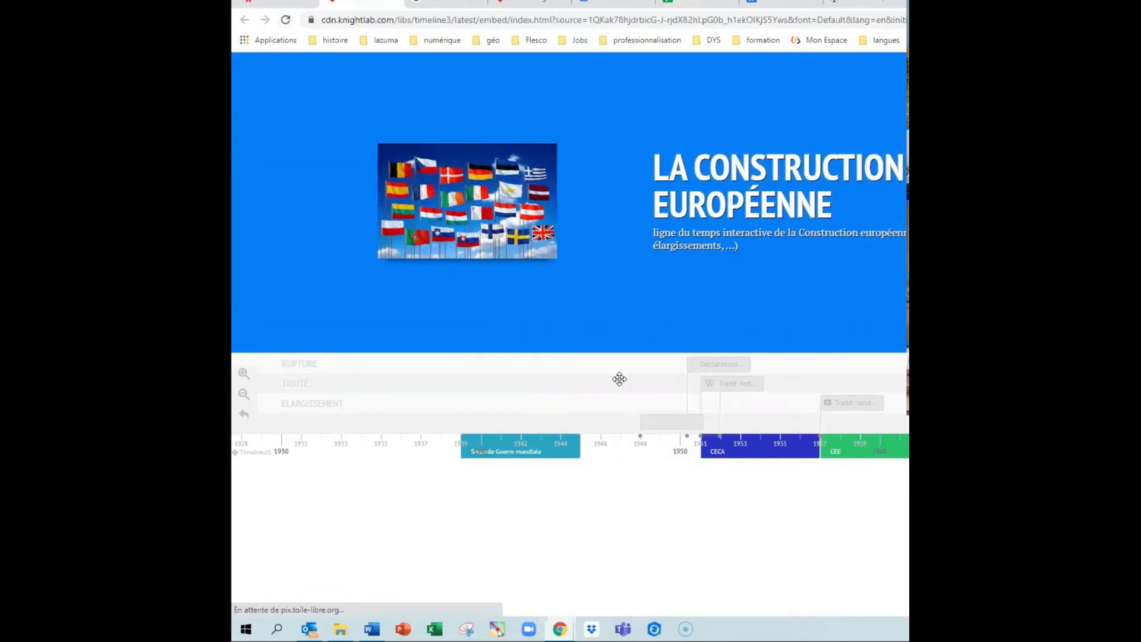
pyautogui.click(653, 425)
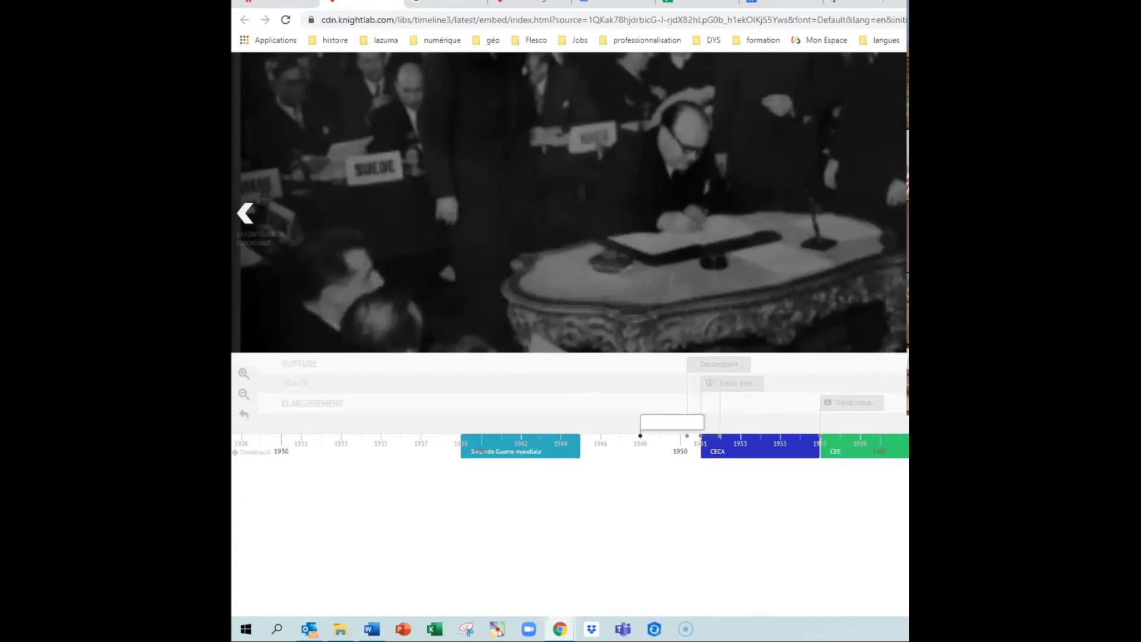
pyautogui.click(672, 422)
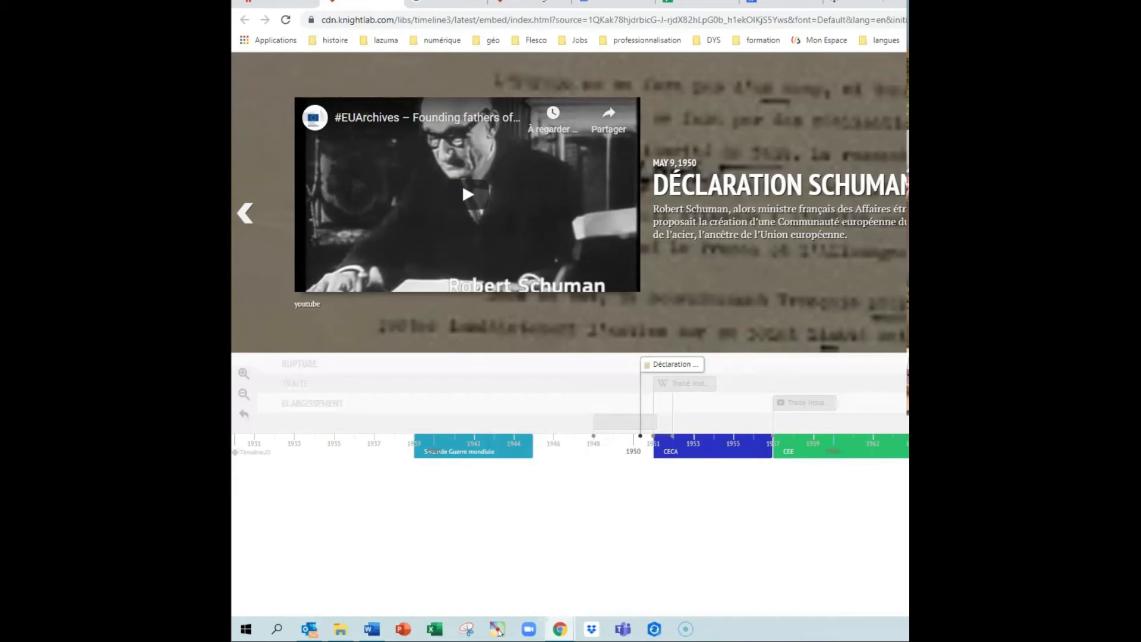
# Return to the spreadsheet and look over its first rows, from the title to the 1er élargissement entry
pyautogui.click(709, 3)
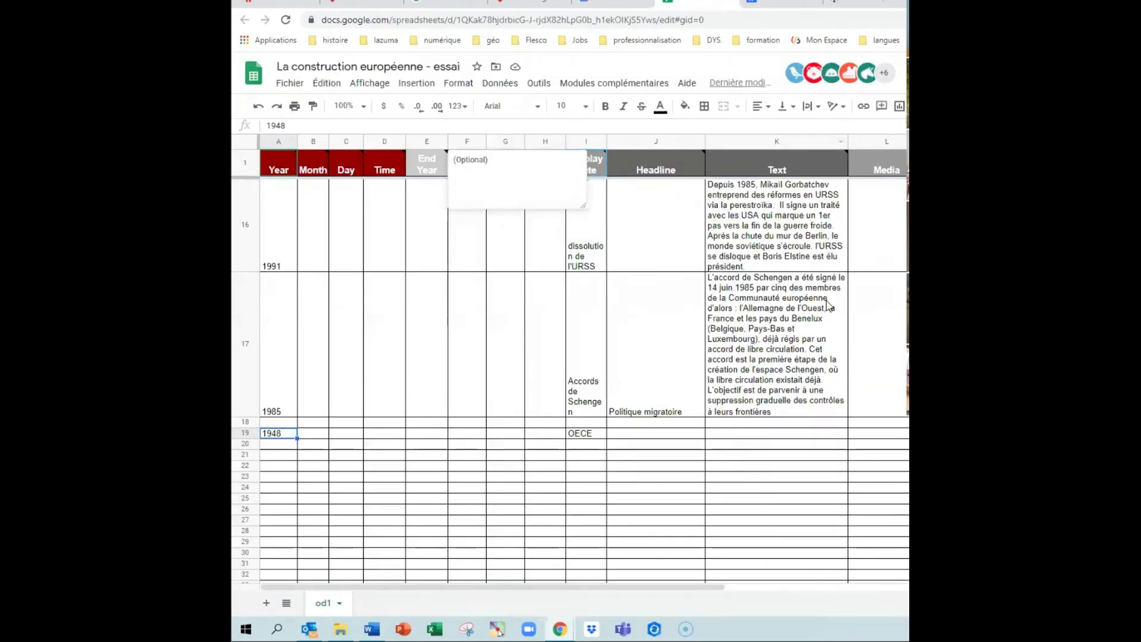
pyautogui.scroll(3, 830, 333)
pyautogui.scroll(5, 830, 333)
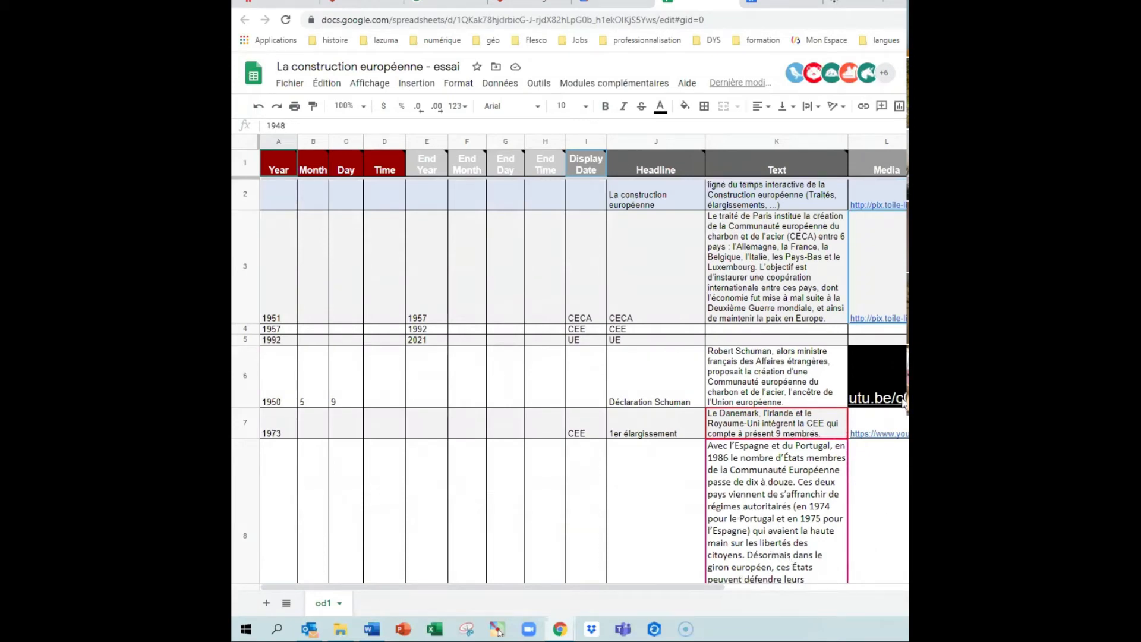
# Check the background colour codes of the title row and the three era rows, and return to the year column
pyautogui.click(241, 264)
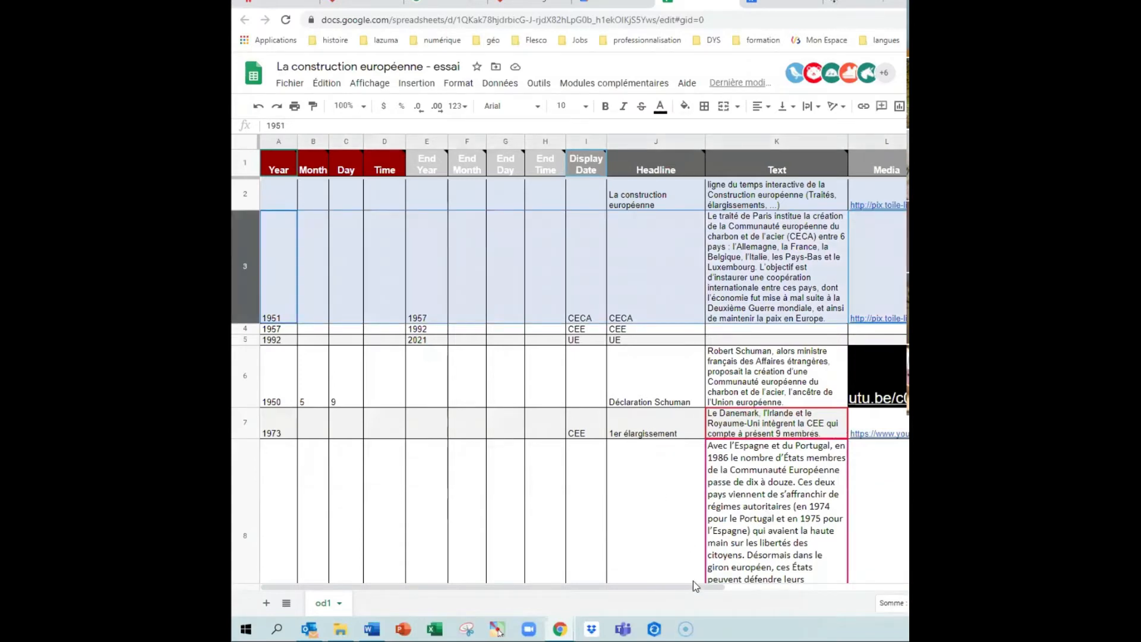
pyautogui.moveTo(694, 587); pyautogui.dragTo(909, 588)
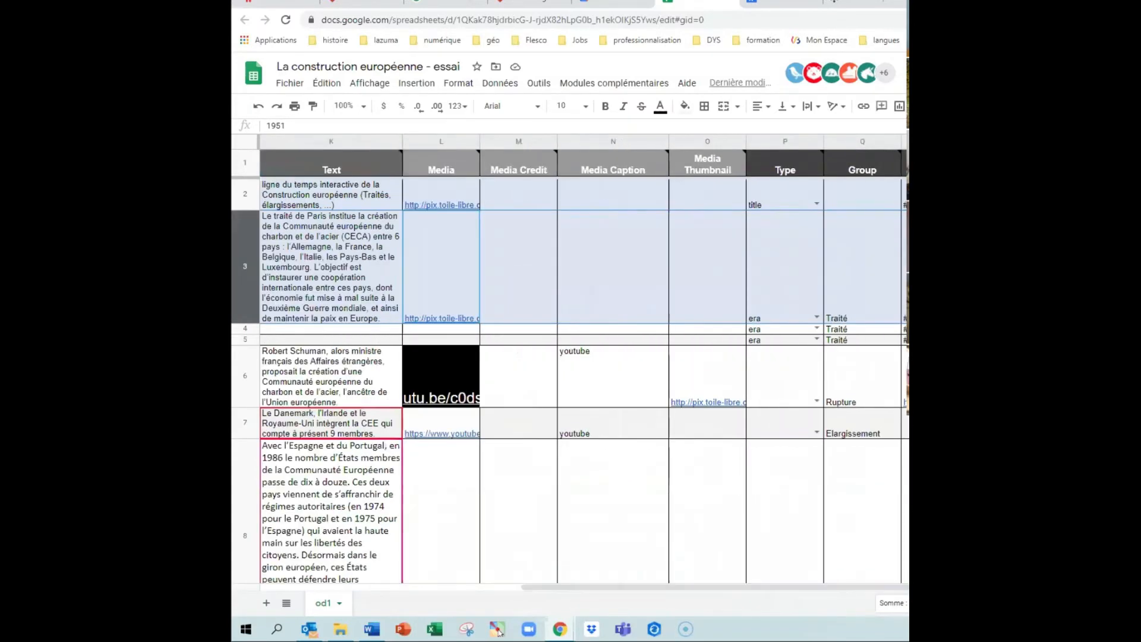
pyautogui.click(904, 195)
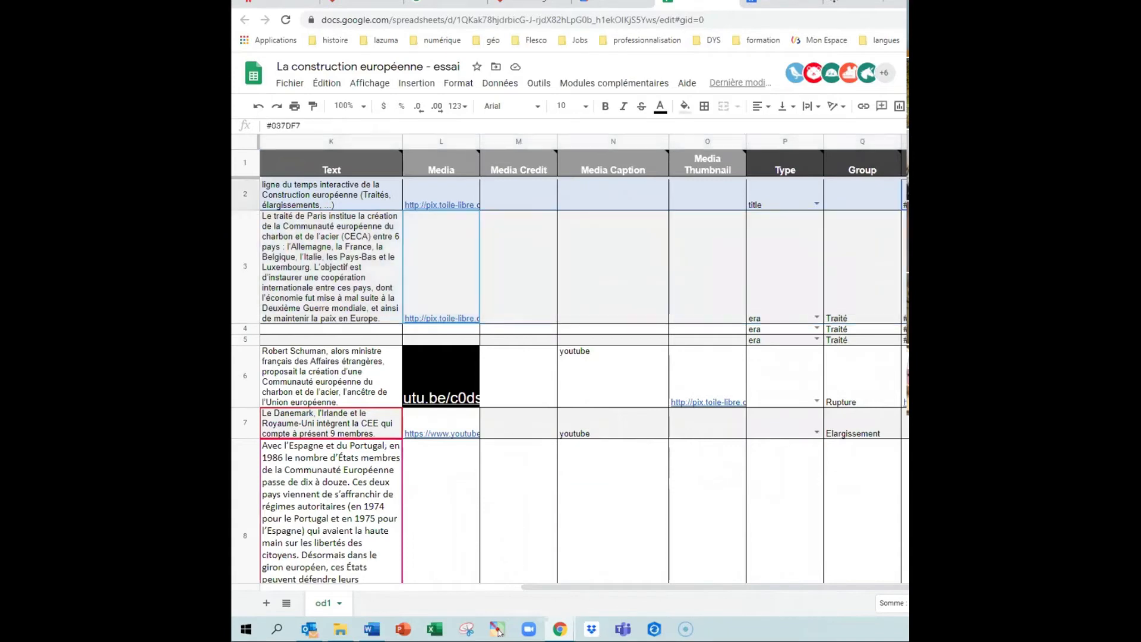
pyautogui.press('Down')
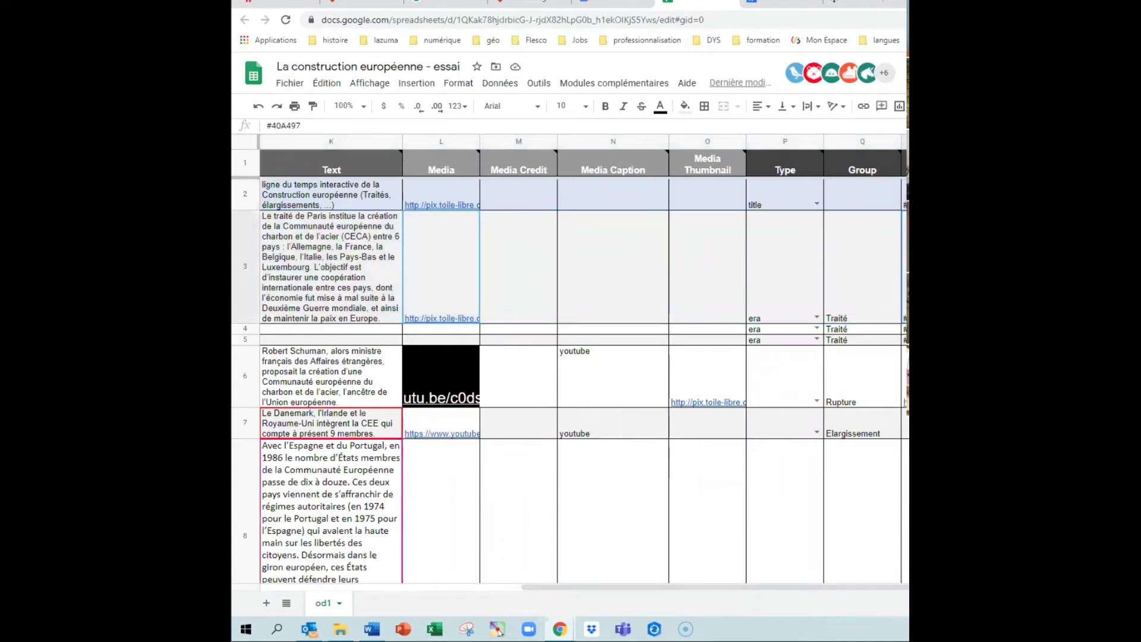
pyautogui.press('Down')
pyautogui.press('Down')
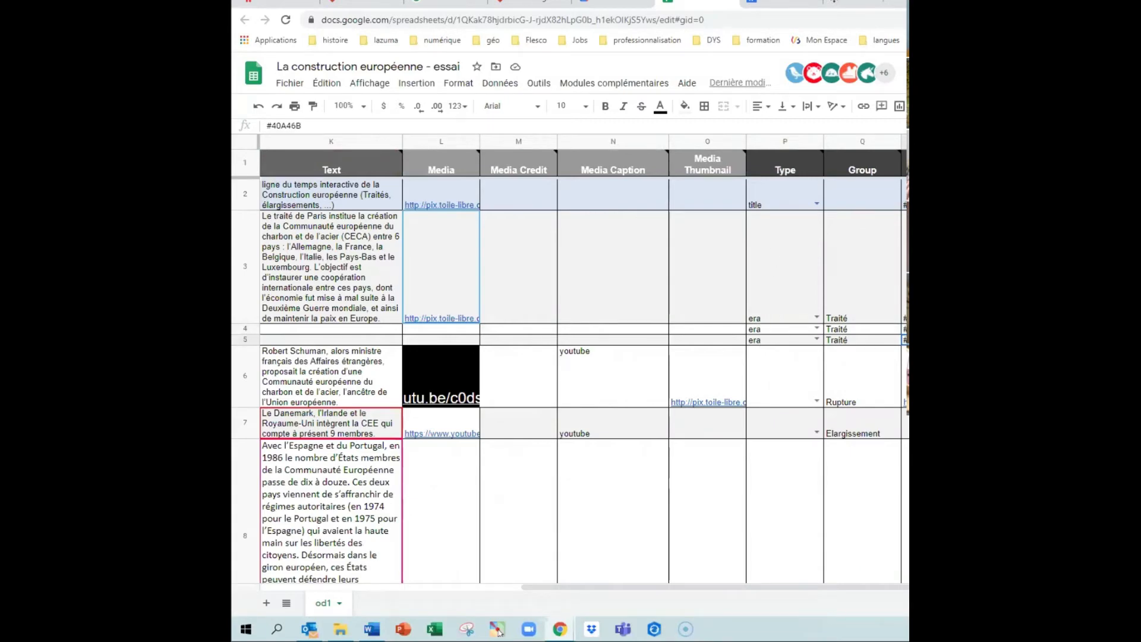
pyautogui.moveTo(858, 587); pyautogui.dragTo(651, 599)
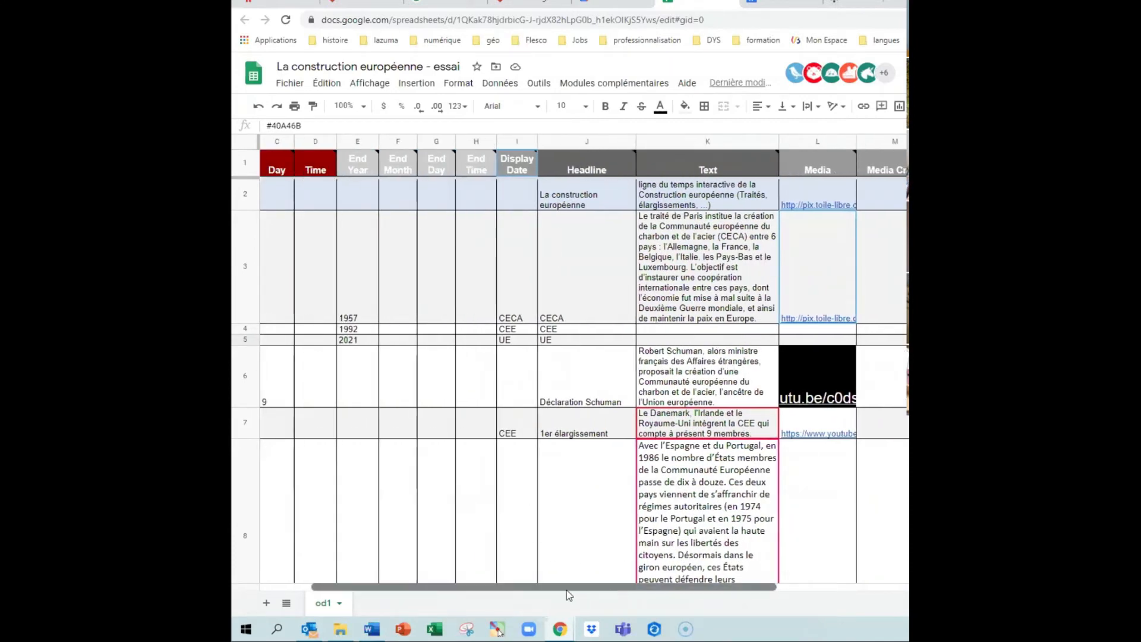
pyautogui.moveTo(628, 589); pyautogui.dragTo(461, 587)
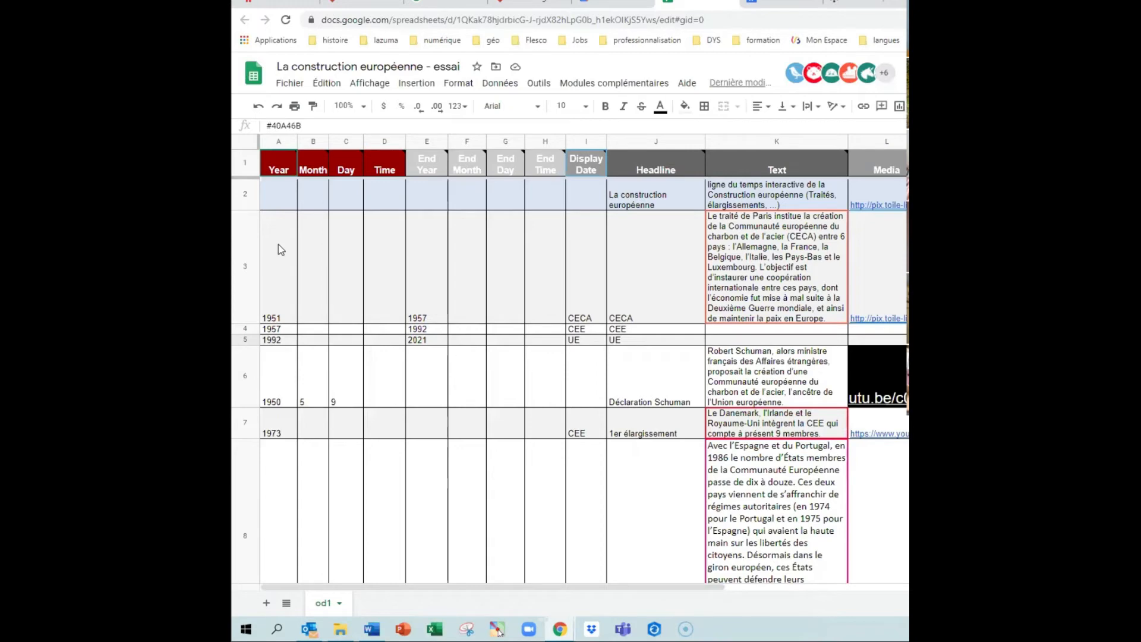
# Open the spreadsheet's web publishing settings, choose the od1 sheet for the link, and close the settings
pyautogui.click(287, 84)
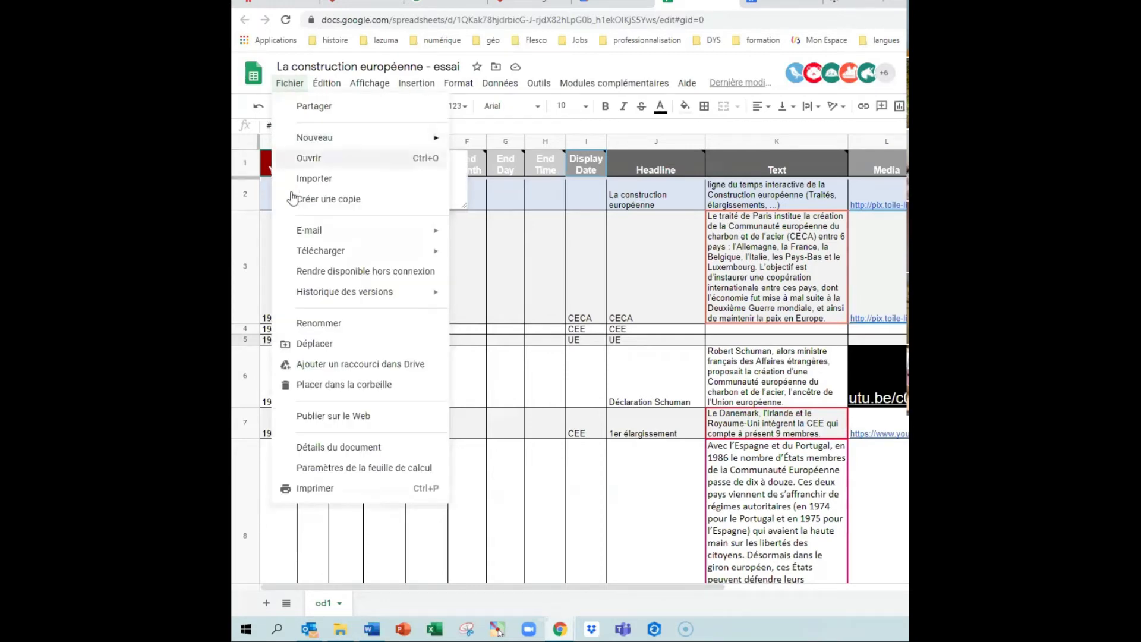
pyautogui.click(321, 418)
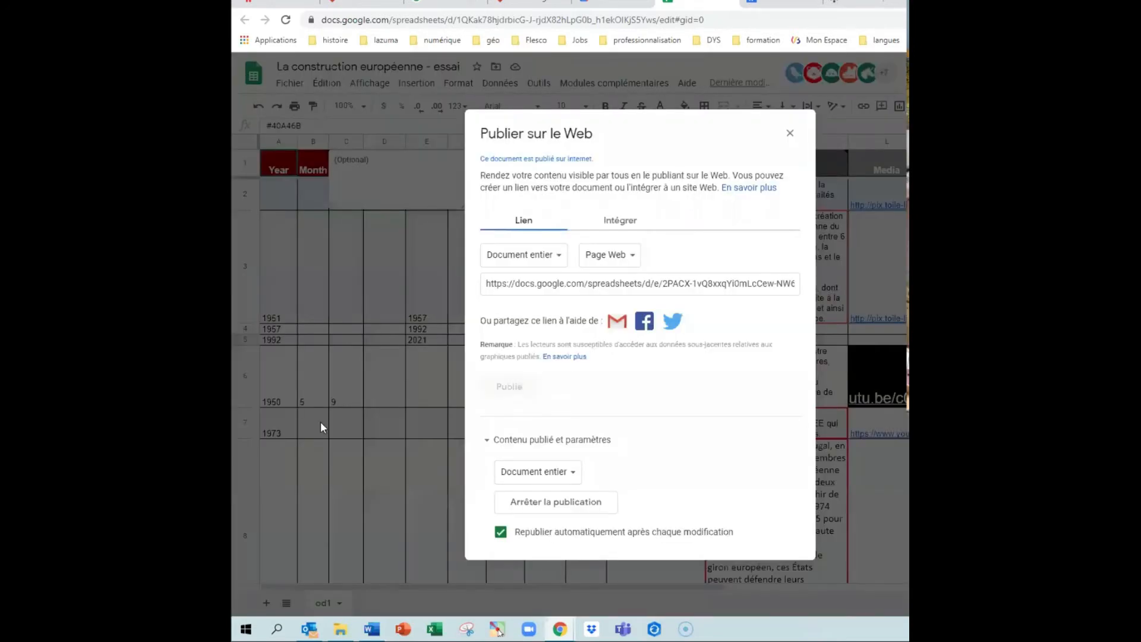
pyautogui.click(557, 261)
pyautogui.click(553, 287)
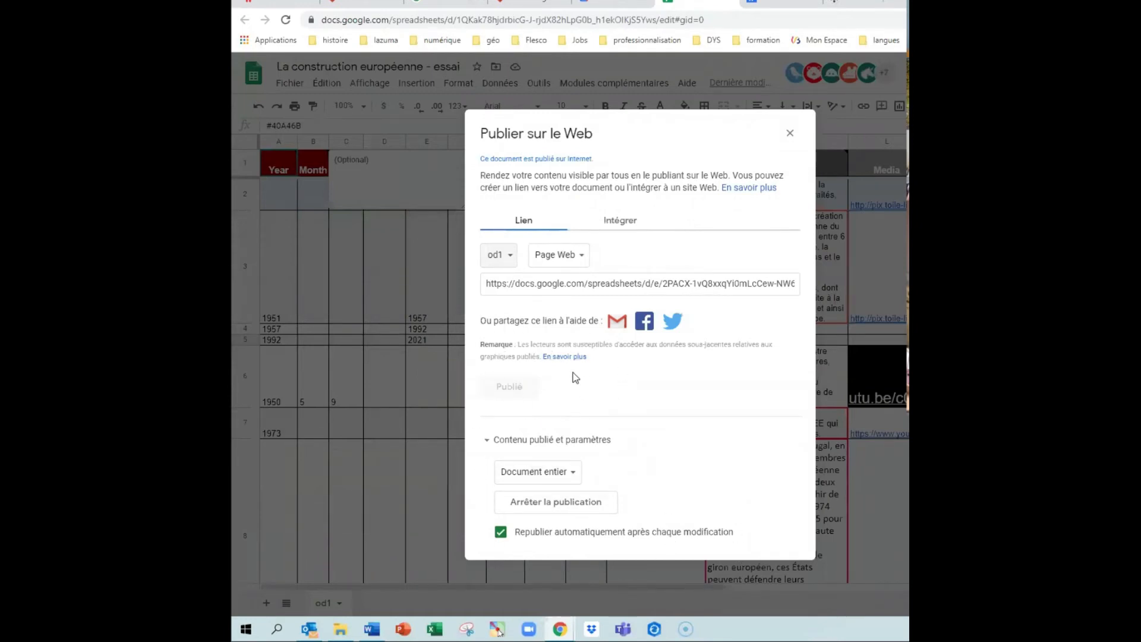
pyautogui.click(568, 284)
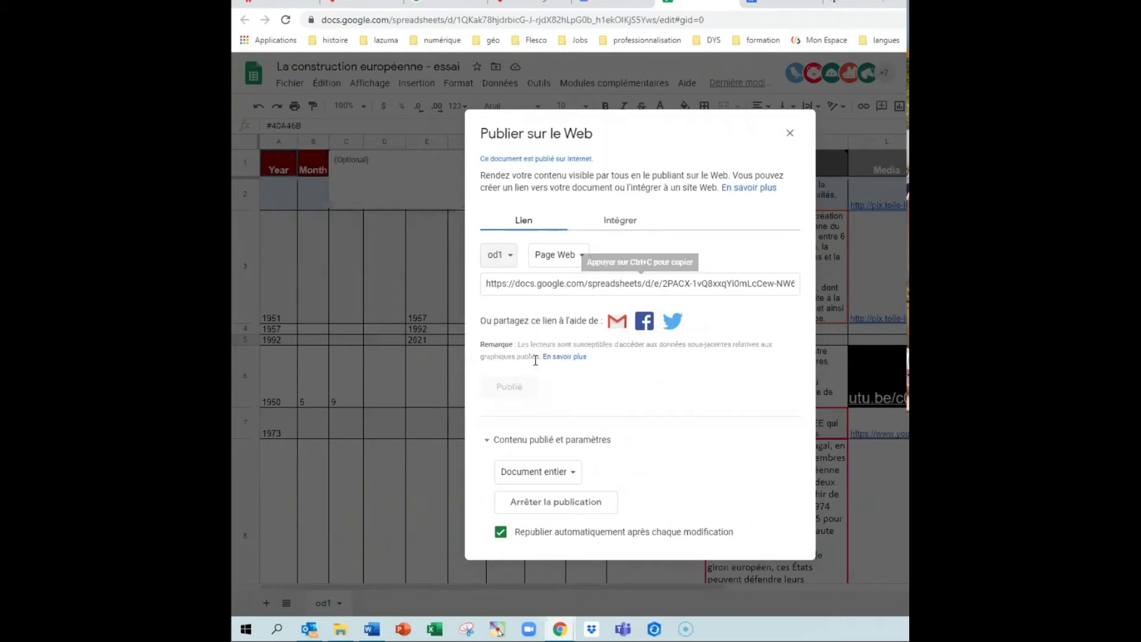
pyautogui.click(792, 133)
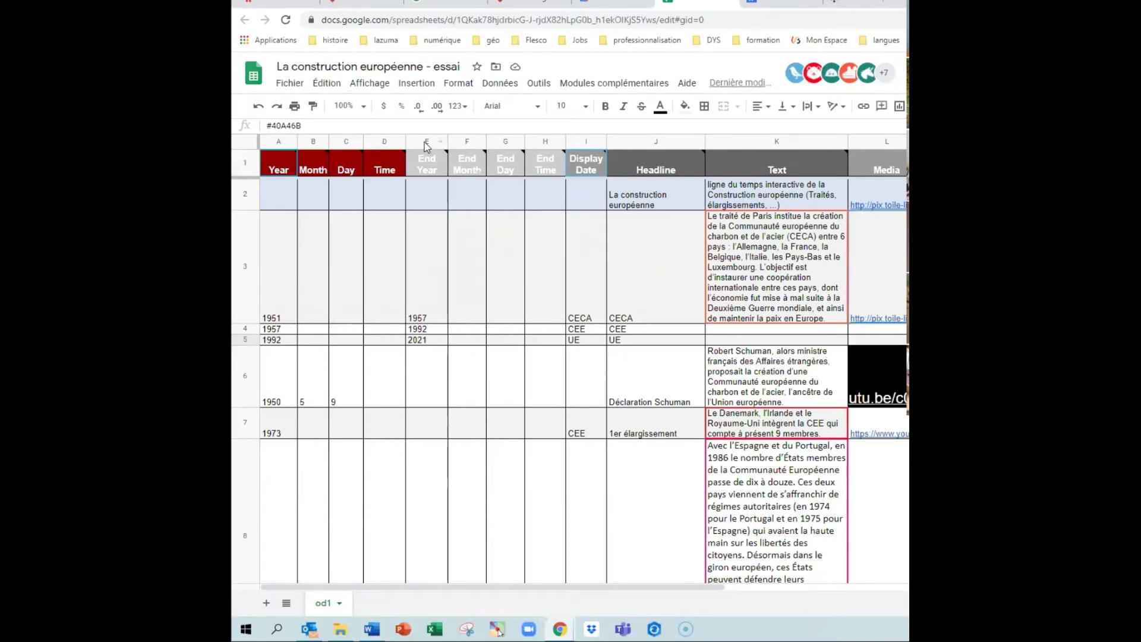
# Copy the spreadsheet's browser address and paste it as the Google spreadsheet URL in step 3 of the TimelineJS creation page
pyautogui.click(428, 23)
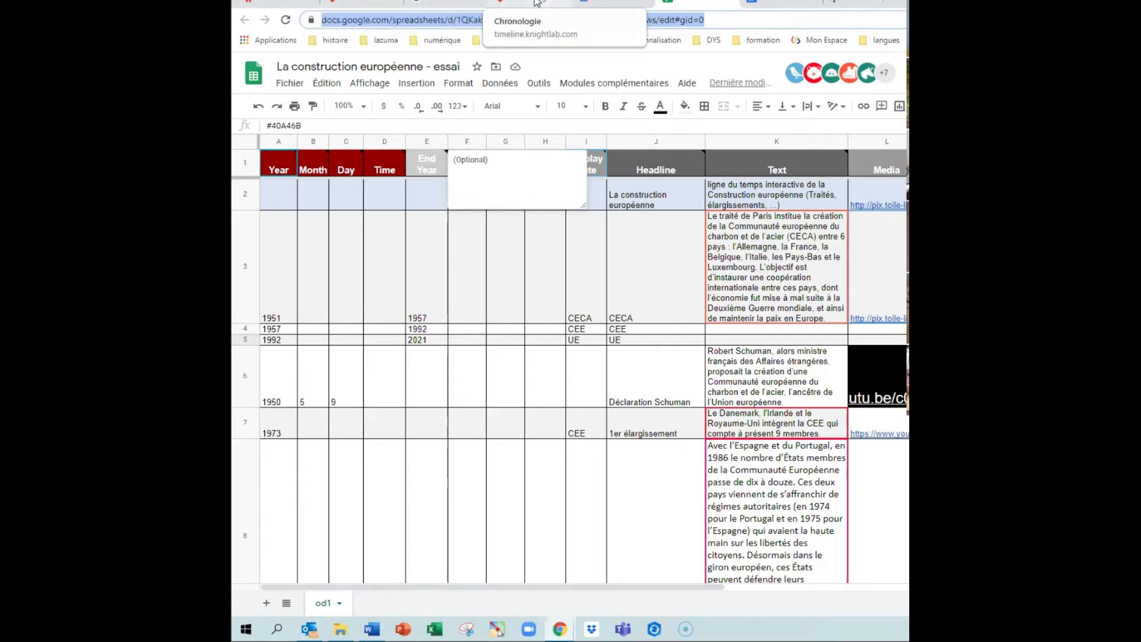
pyautogui.click(524, 9)
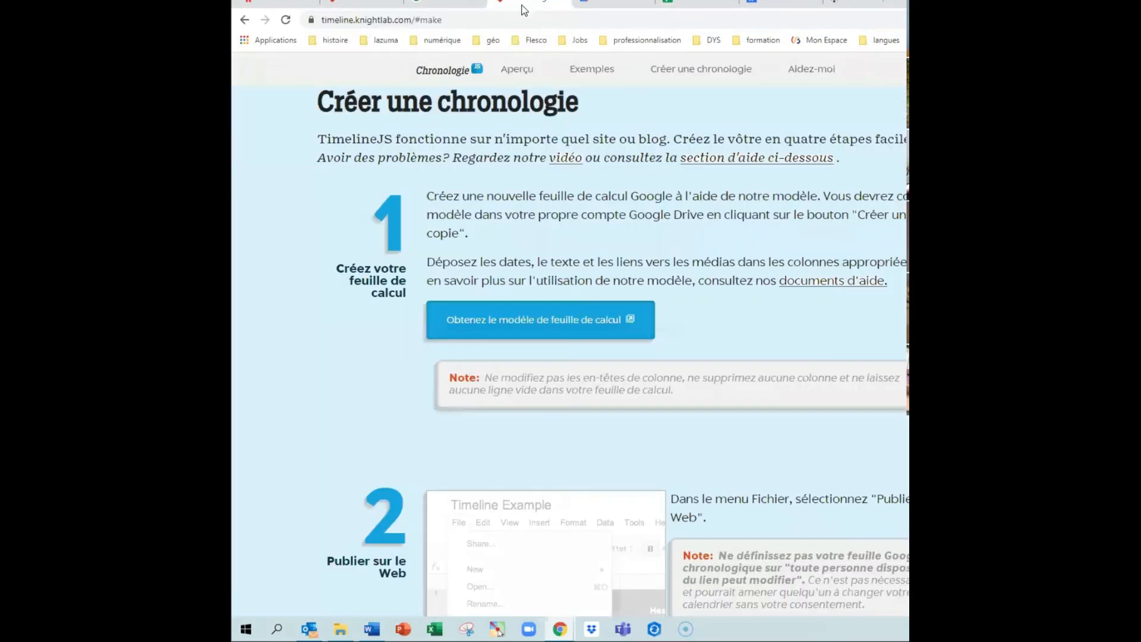
pyautogui.doubleClick(351, 21)
pyautogui.click(470, 23)
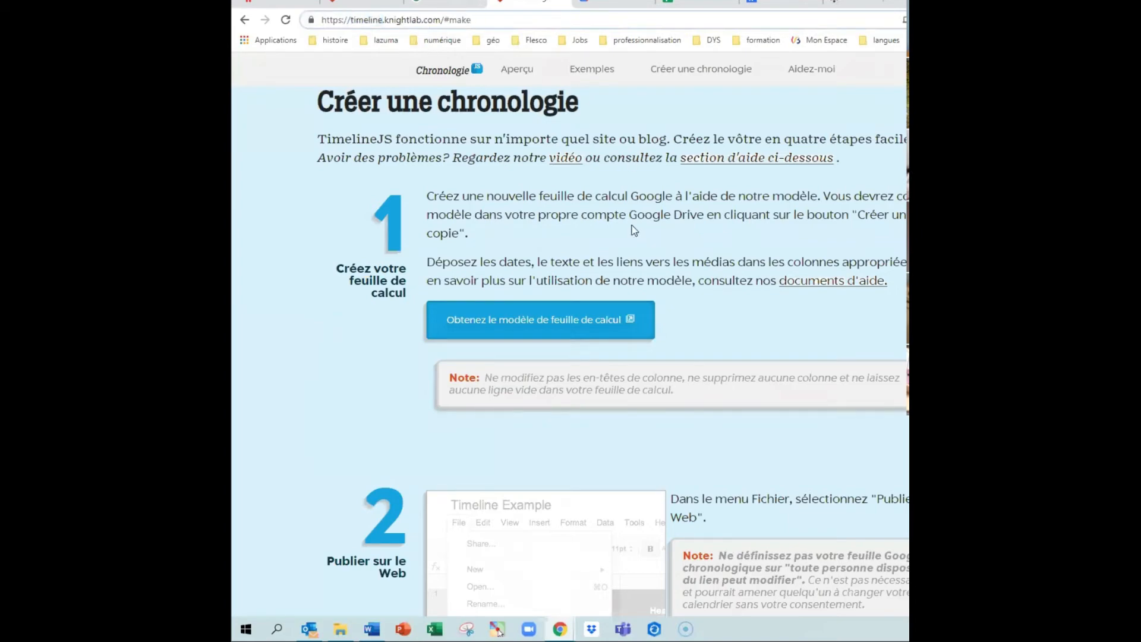
pyautogui.scroll(-3, 641, 228)
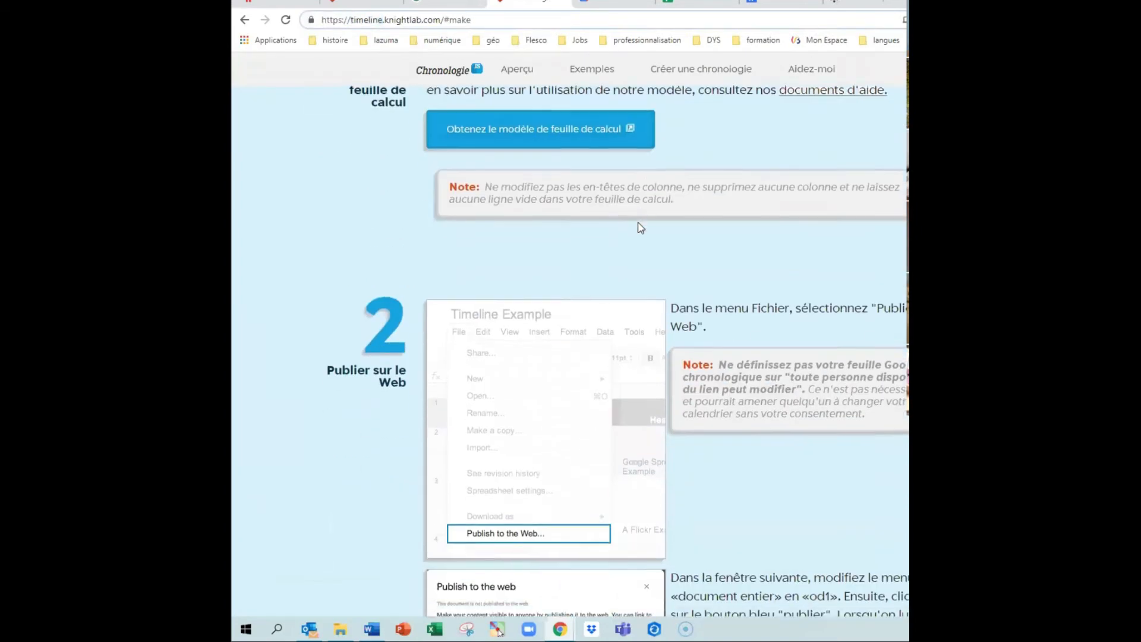
pyautogui.scroll(-6, 641, 228)
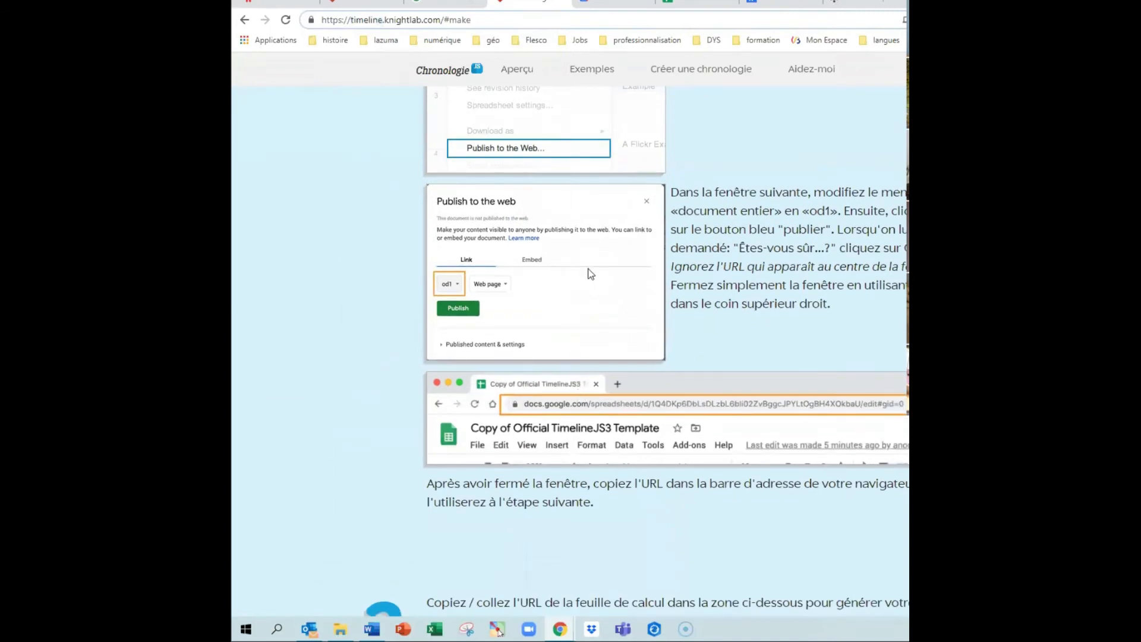
pyautogui.scroll(-5, 590, 273)
pyautogui.click(663, 346)
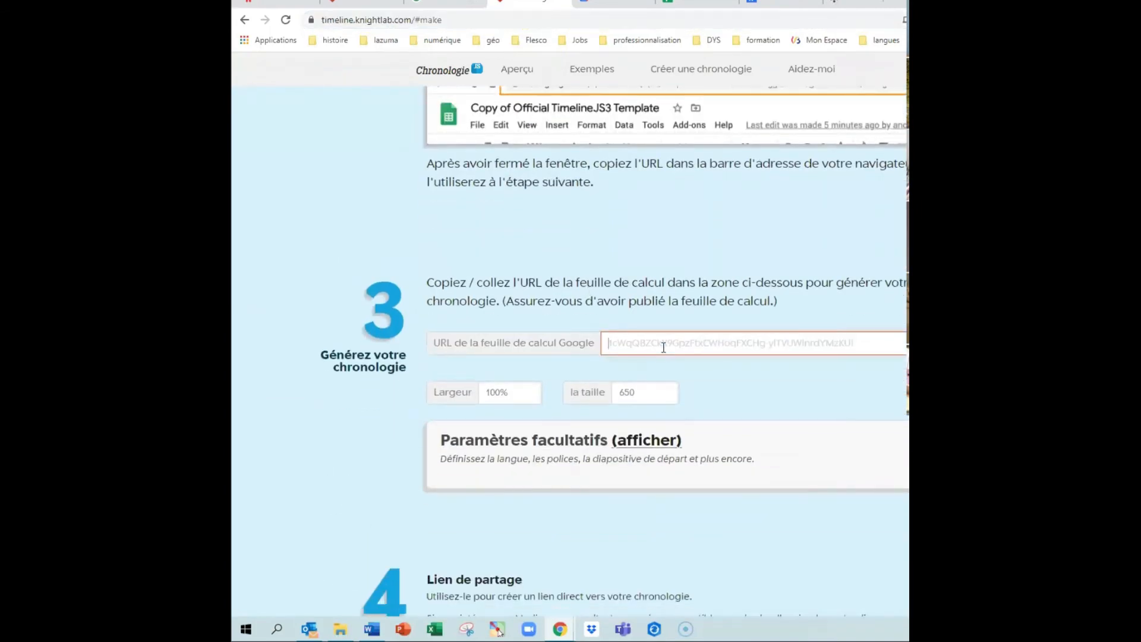
pyautogui.hotkey('ctrl', 'v')
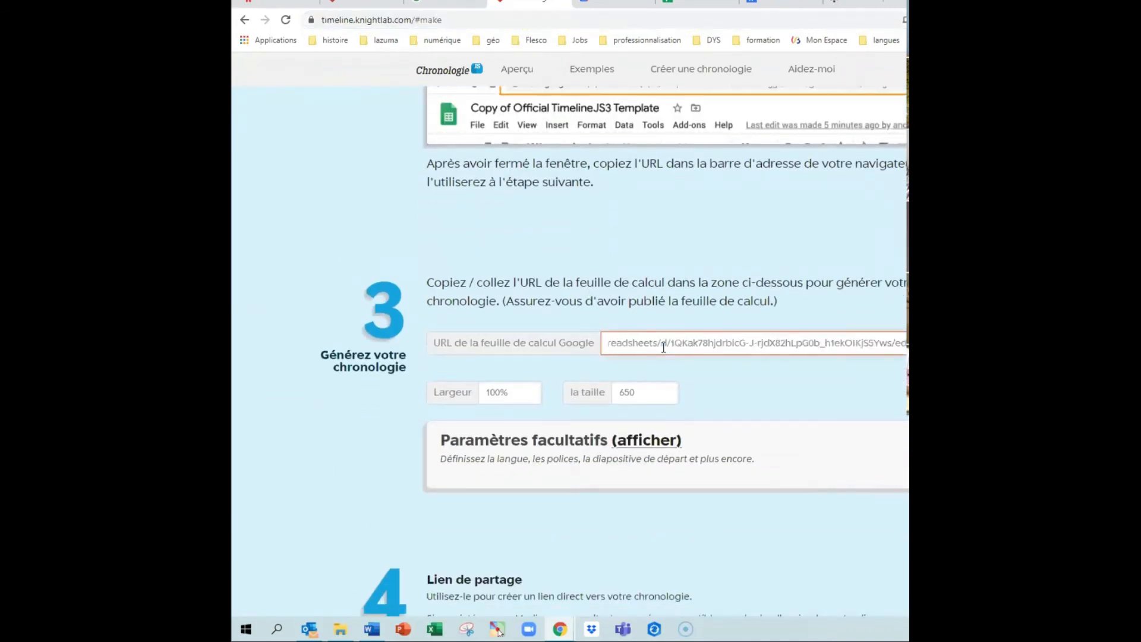
pyautogui.click(705, 393)
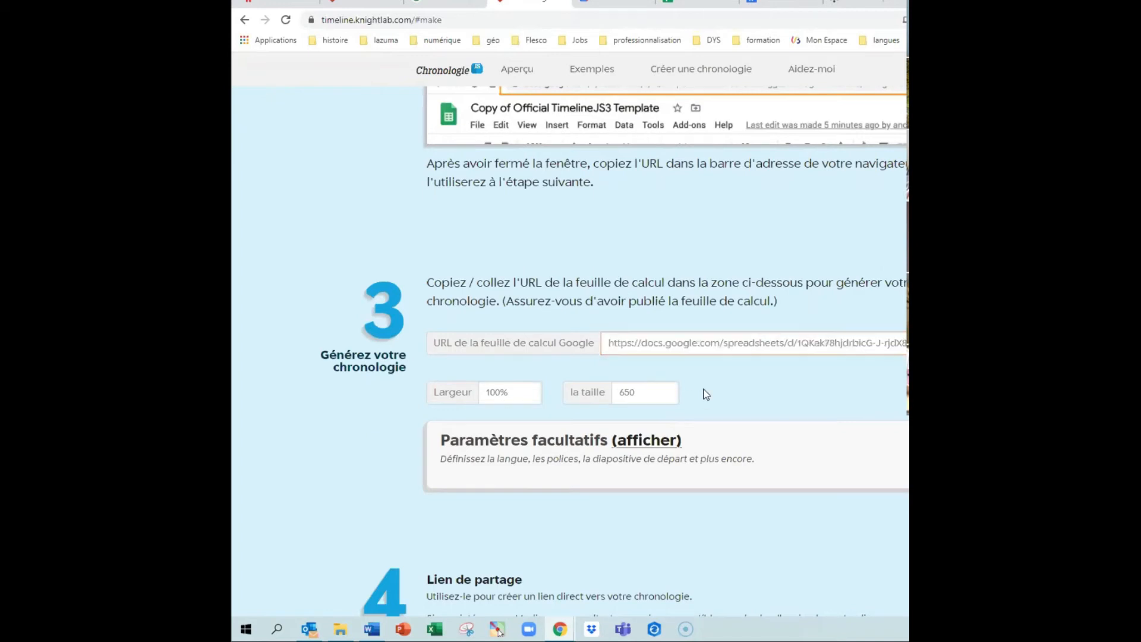
# View the generated share link and embed code, the published timeline, and the timeline embedded on histoire.fesec.be
pyautogui.scroll(-3, 710, 394)
pyautogui.scroll(-2, 710, 394)
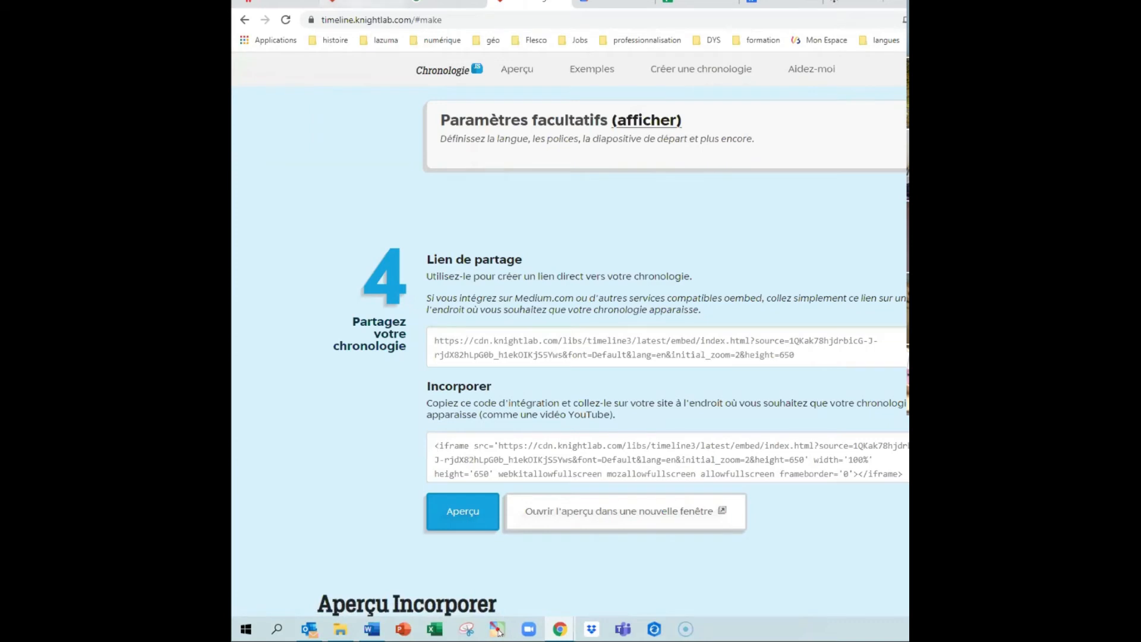
pyautogui.click(357, 3)
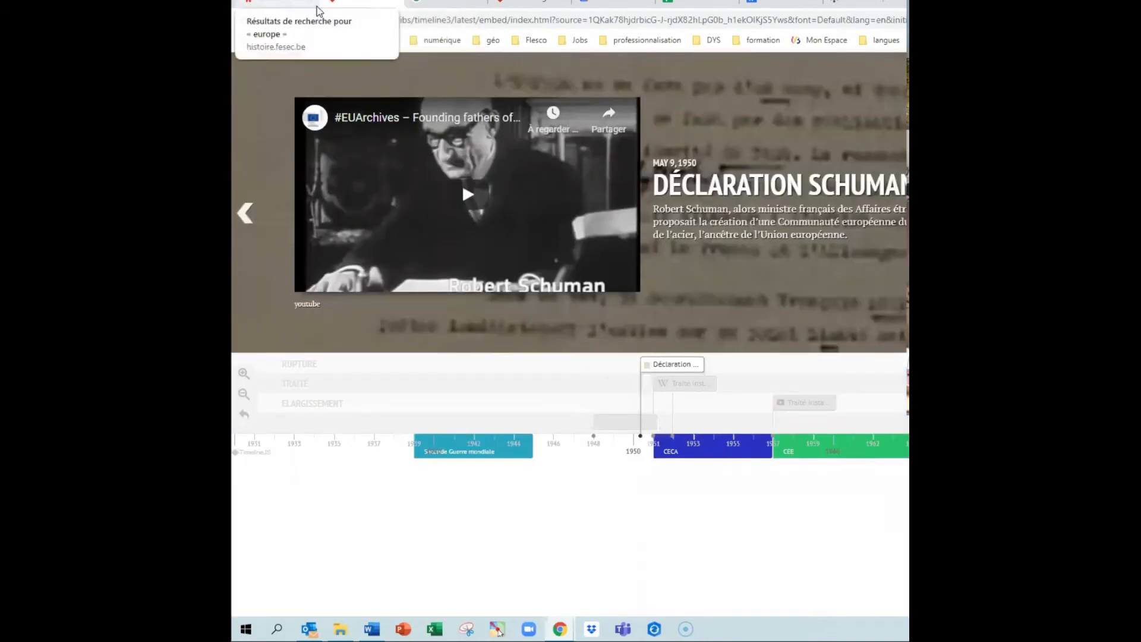
pyautogui.click(446, 4)
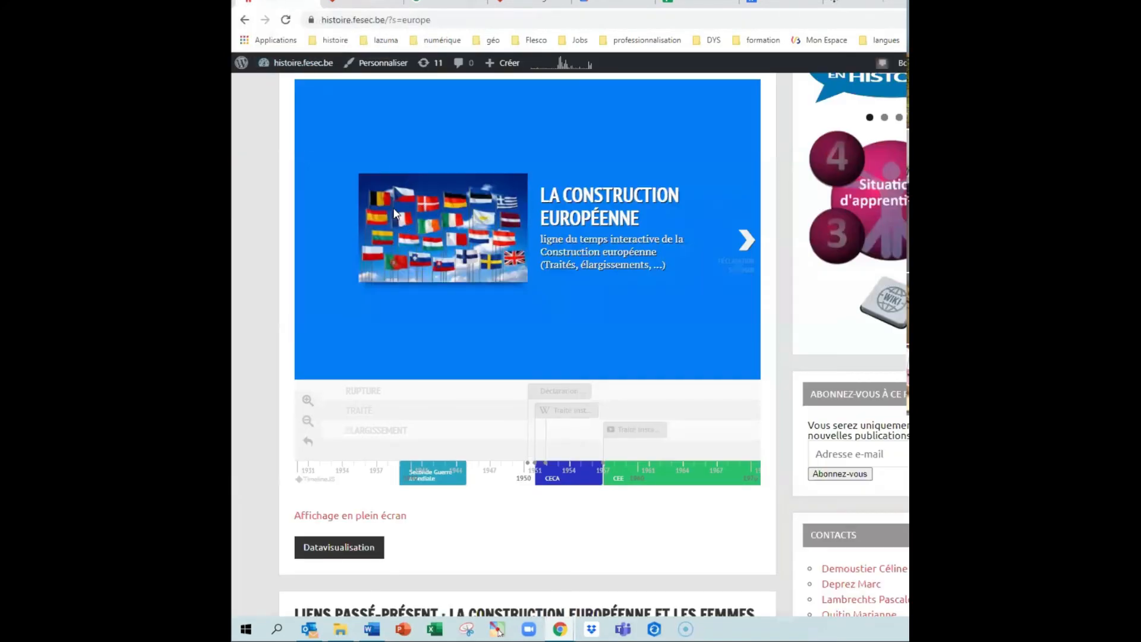
pyautogui.scroll(1, 357, 268)
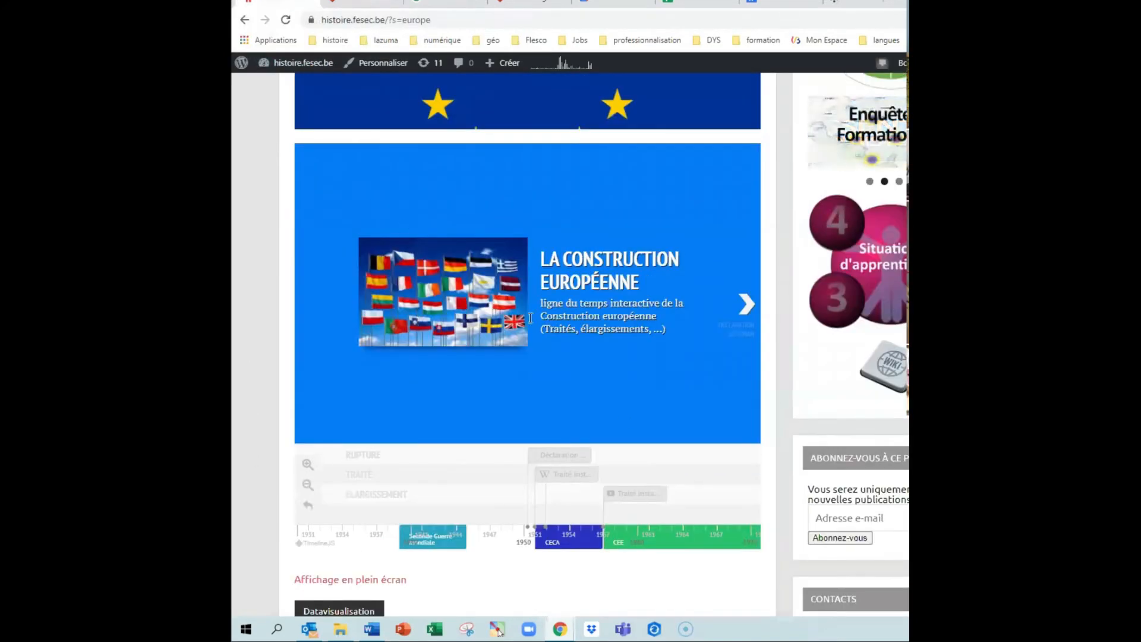
# Return to the spreadsheet, recheck the TimelineJS sharing section, and look through the event rows down to the Accords de Schengen entry
pyautogui.click(682, 3)
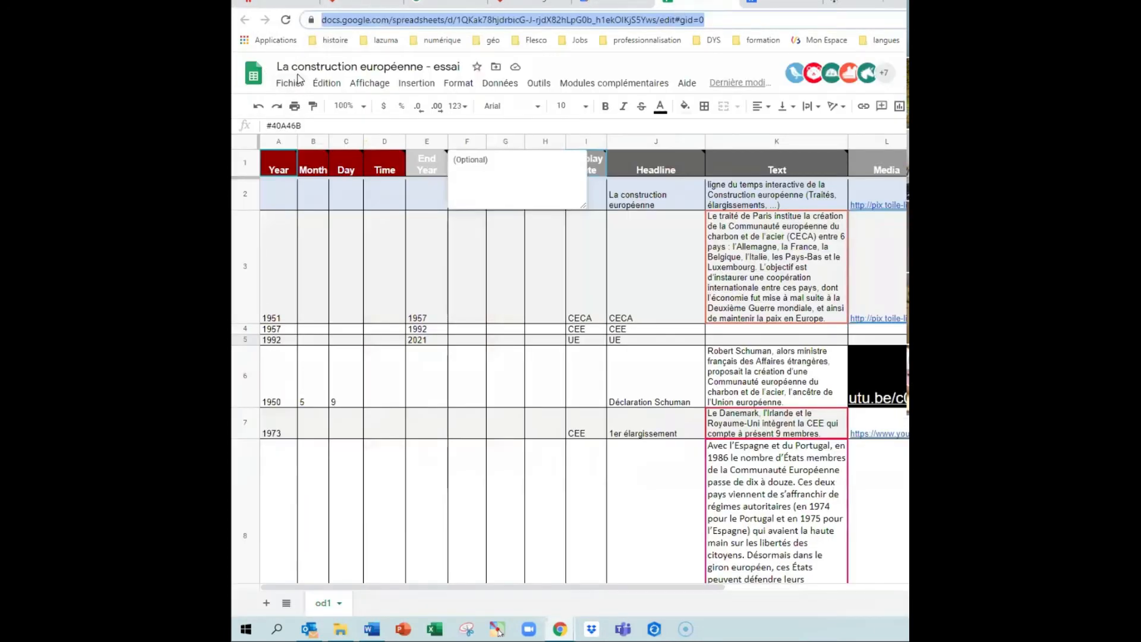
pyautogui.click(529, 4)
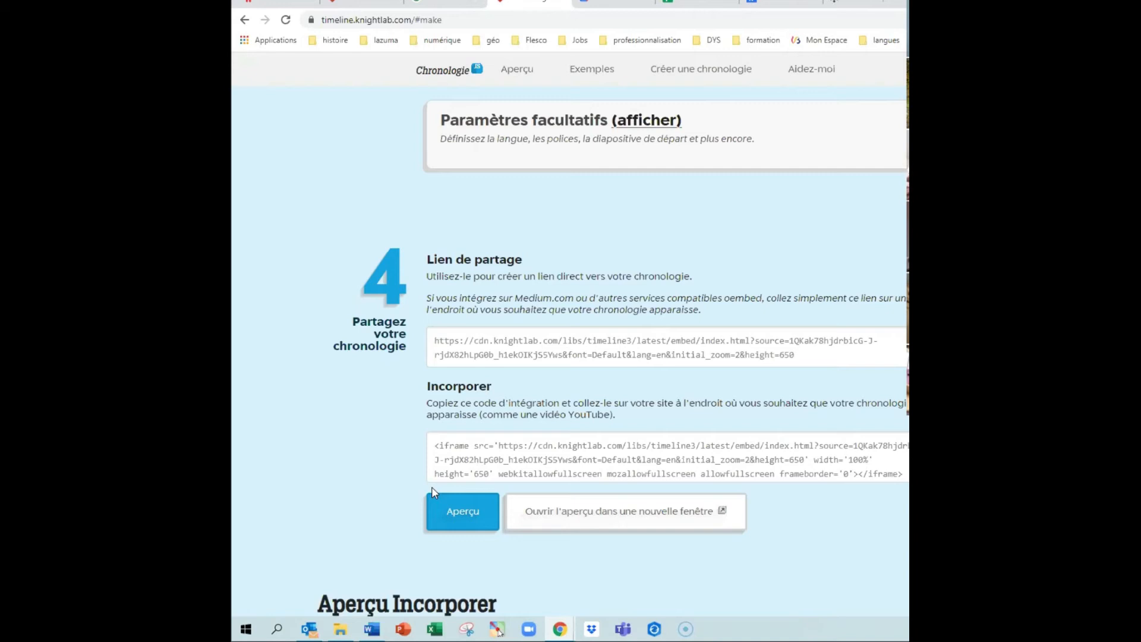
pyautogui.click(696, 3)
pyautogui.moveTo(711, 588); pyautogui.dragTo(521, 593)
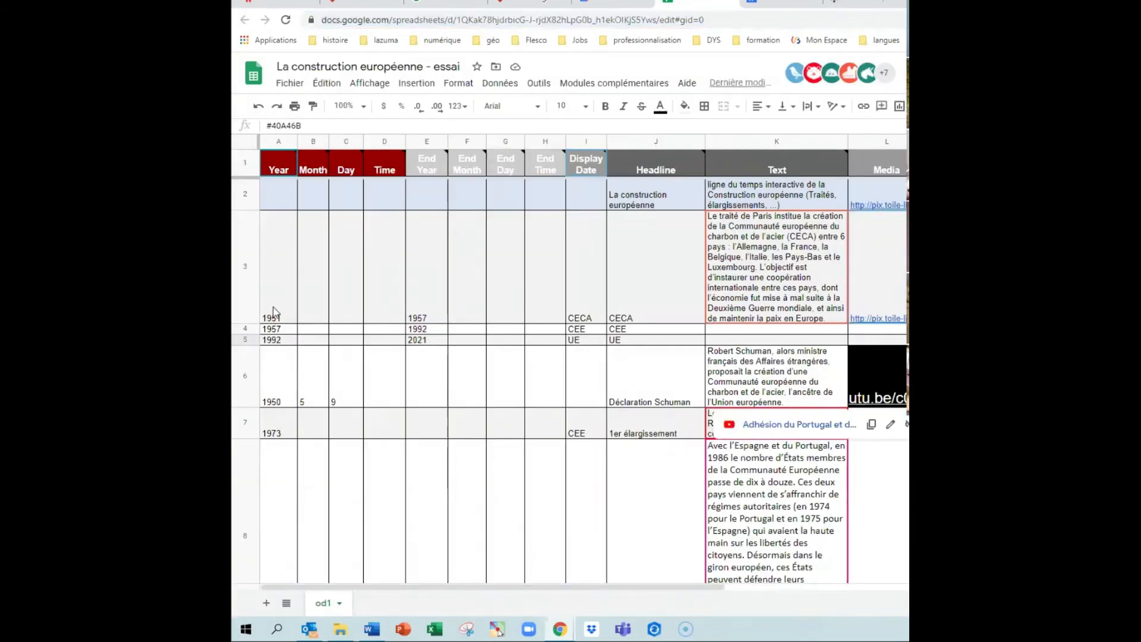
pyautogui.scroll(-3, 277, 423)
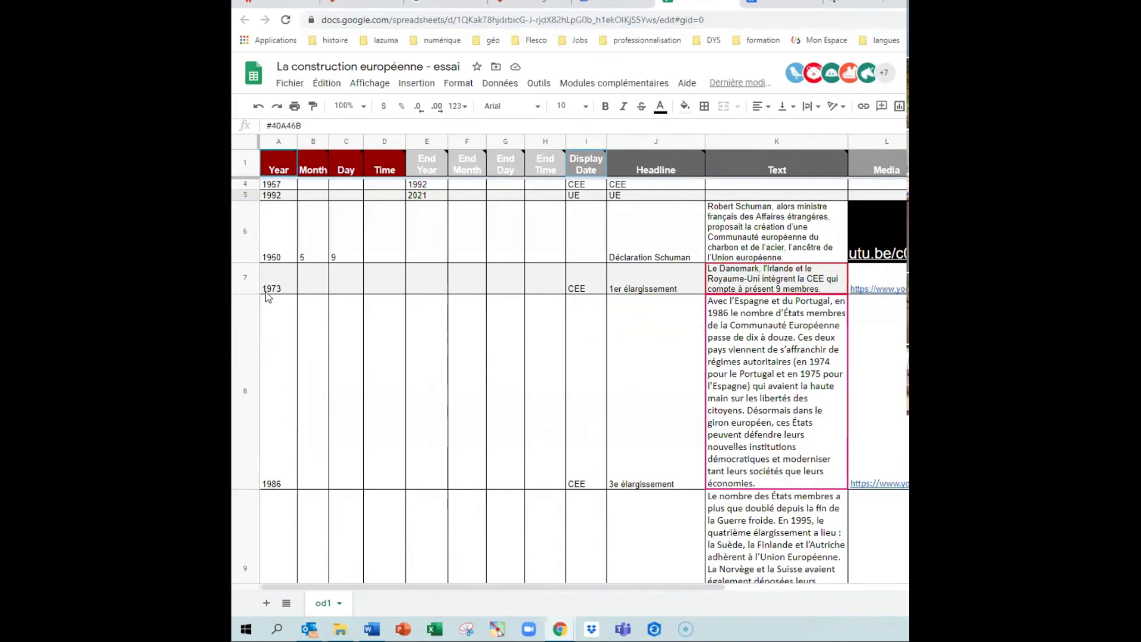
pyautogui.scroll(-3, 279, 381)
pyautogui.scroll(-3, 302, 526)
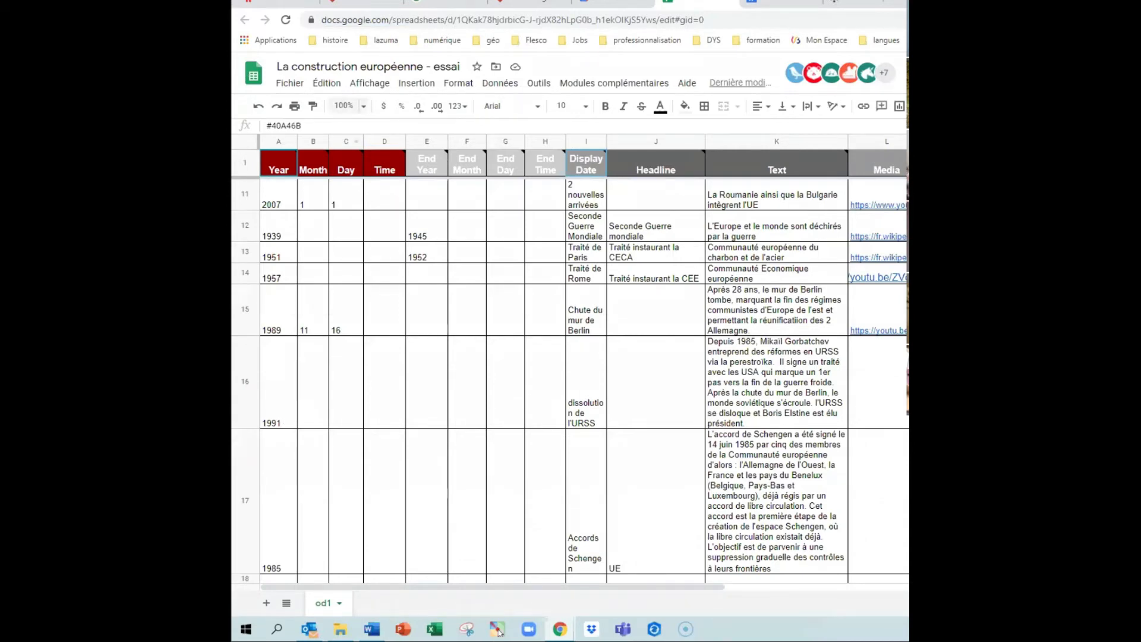
# Preview the generated timeline on the TimelineJS creation page and open the preview in a new window
pyautogui.click(360, 5)
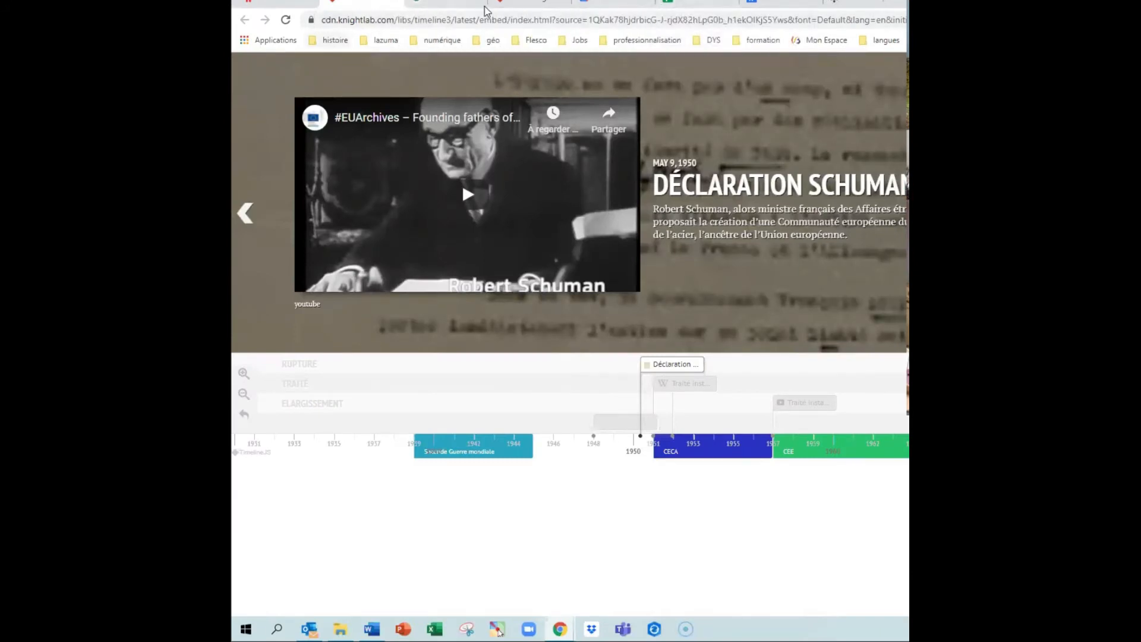
pyautogui.click(516, 5)
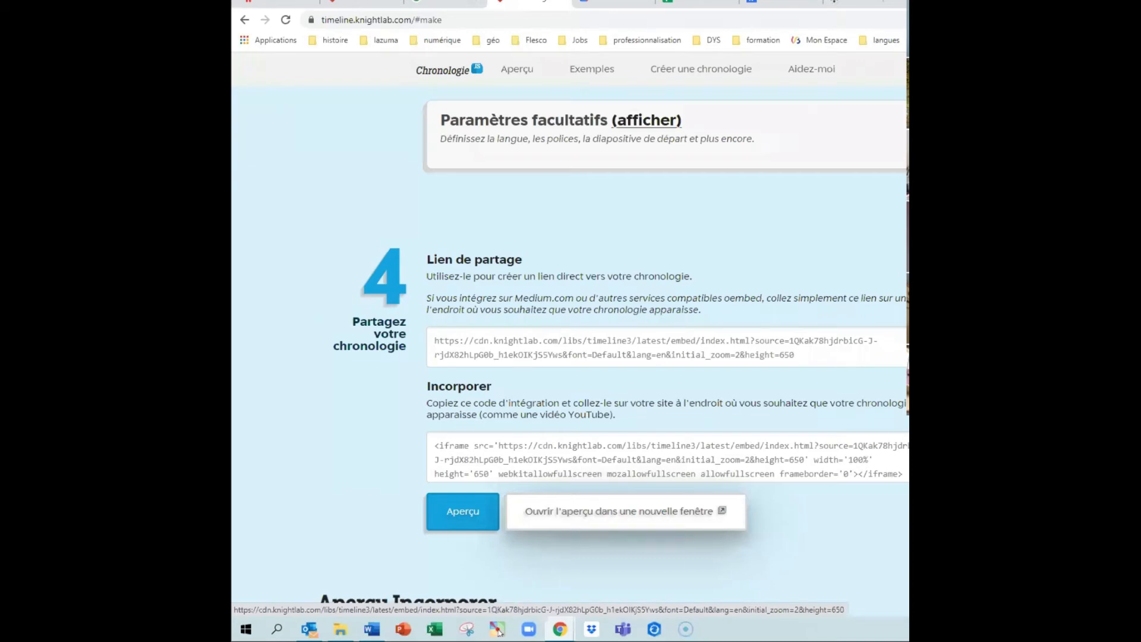
pyautogui.click(460, 511)
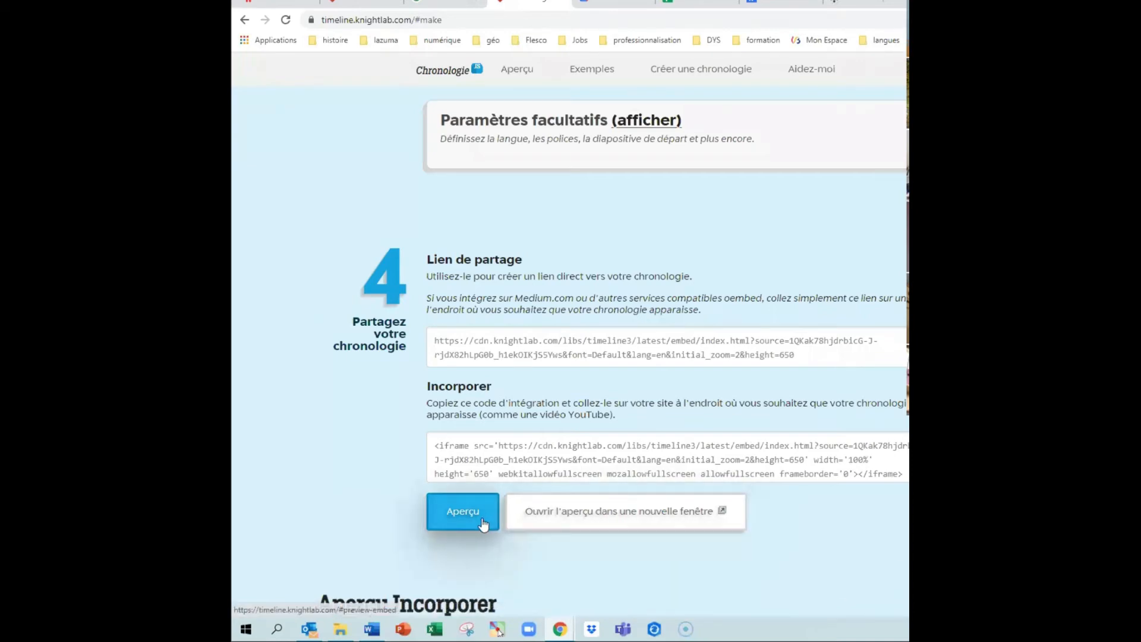
pyautogui.scroll(-4, 484, 523)
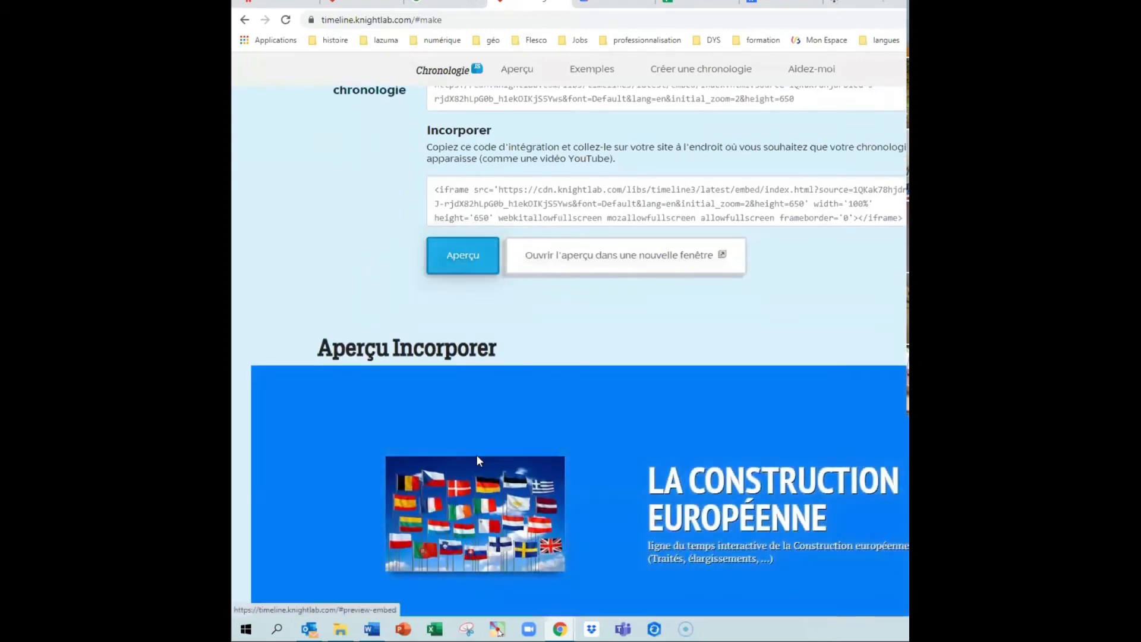
pyautogui.scroll(-2, 477, 457)
pyautogui.scroll(4, 522, 351)
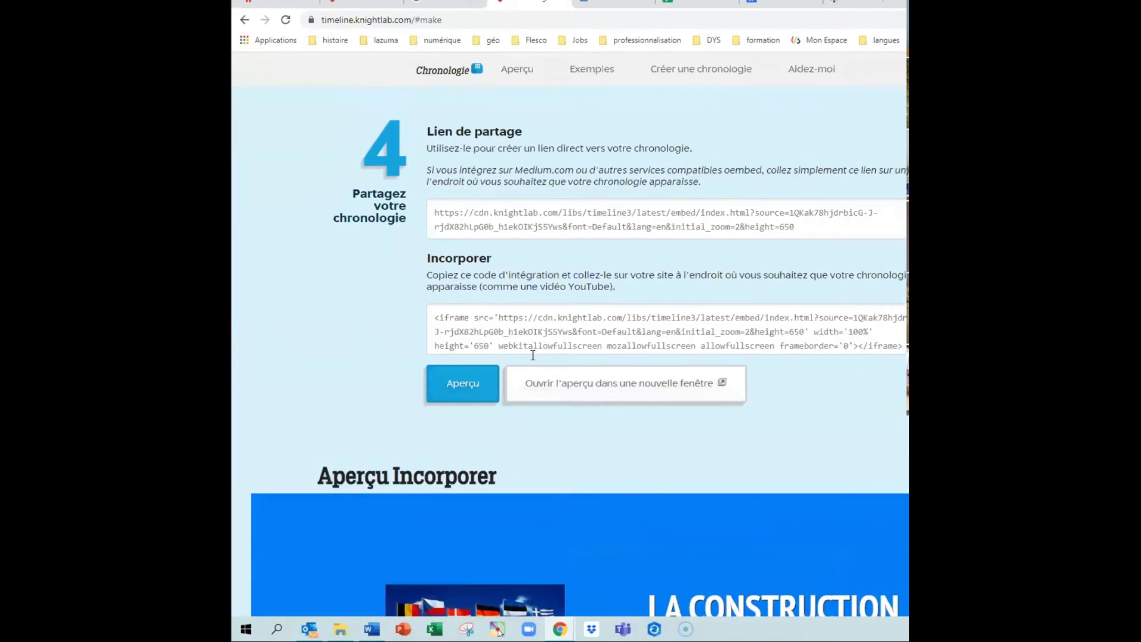
pyautogui.click(568, 385)
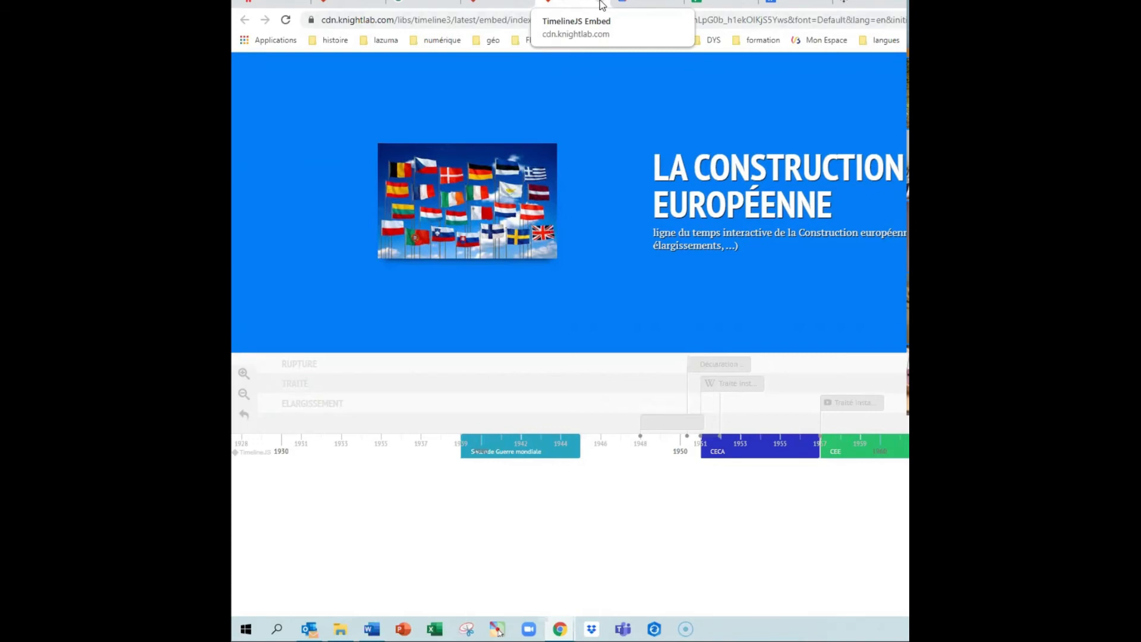
# Close the separate timeline preview and copy the share link from step 4 of the TimelineJS creation page
pyautogui.click(602, 5)
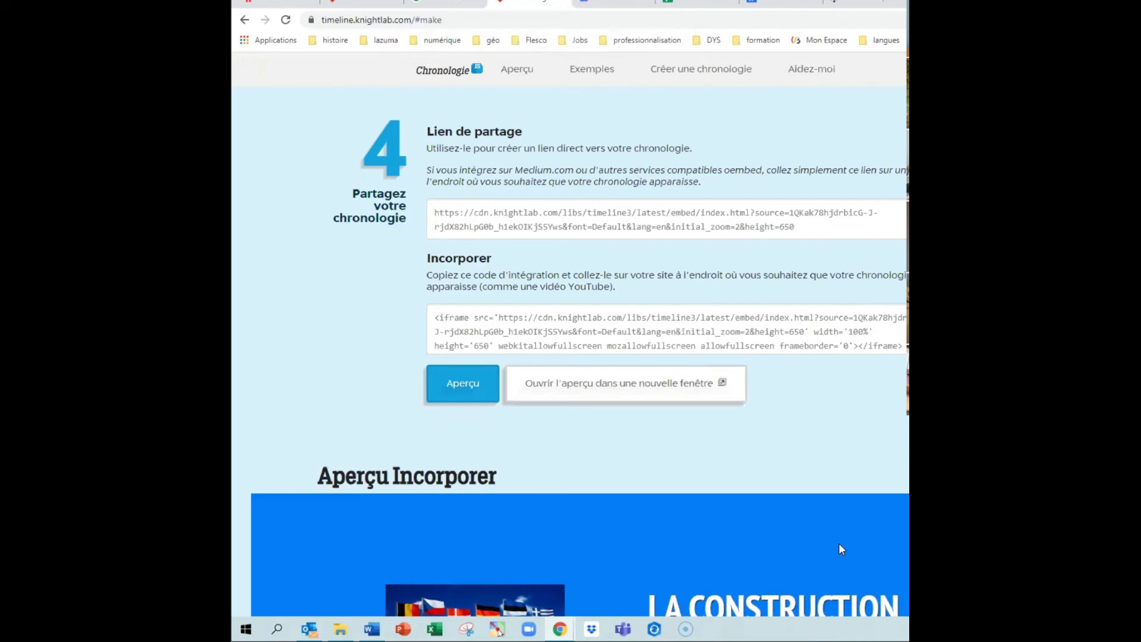
pyautogui.moveTo(803, 226); pyautogui.dragTo(419, 218)
pyautogui.hotkey('ctrl', 'c')
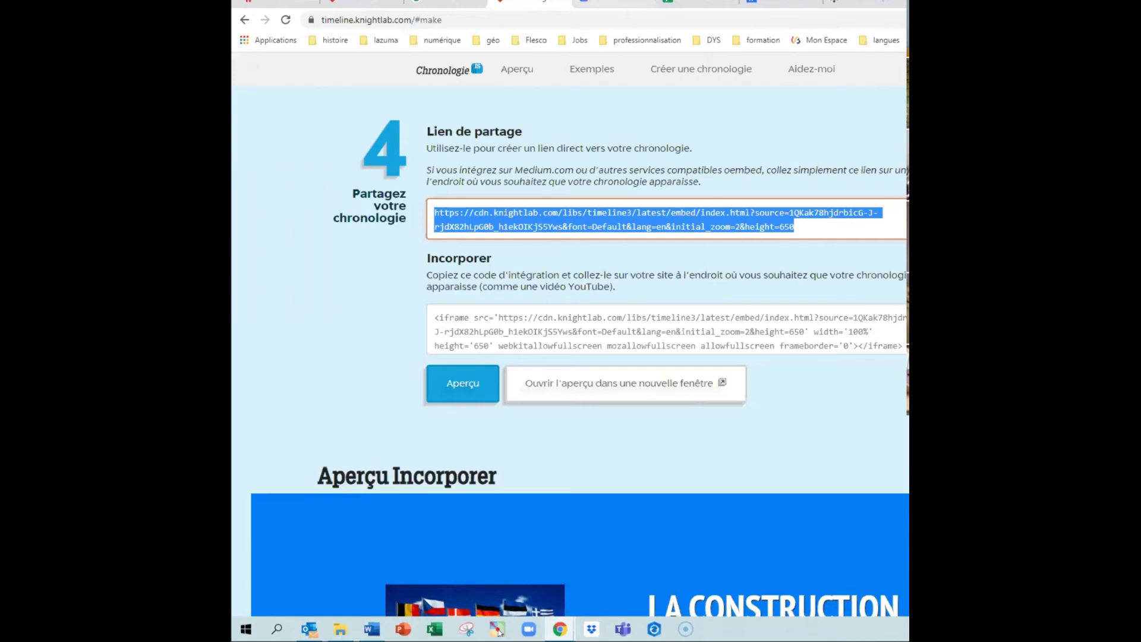
# Search the web for framalink in a new browser tab and open the Frama.link URL shortener
pyautogui.hotkey('ctrl', 't')
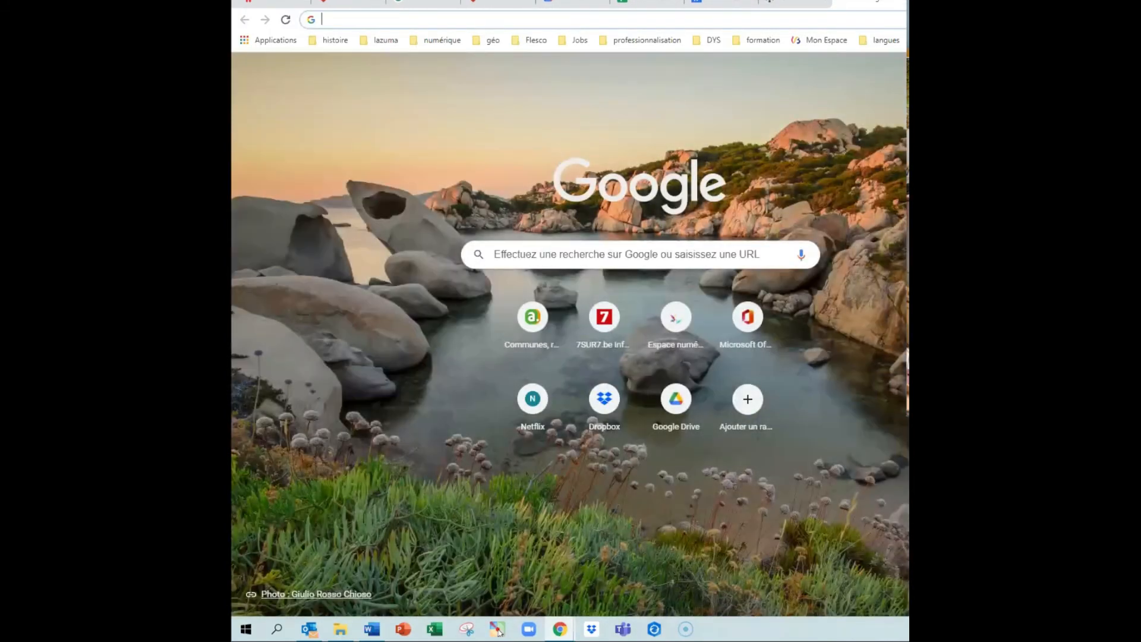
pyautogui.write('fram')
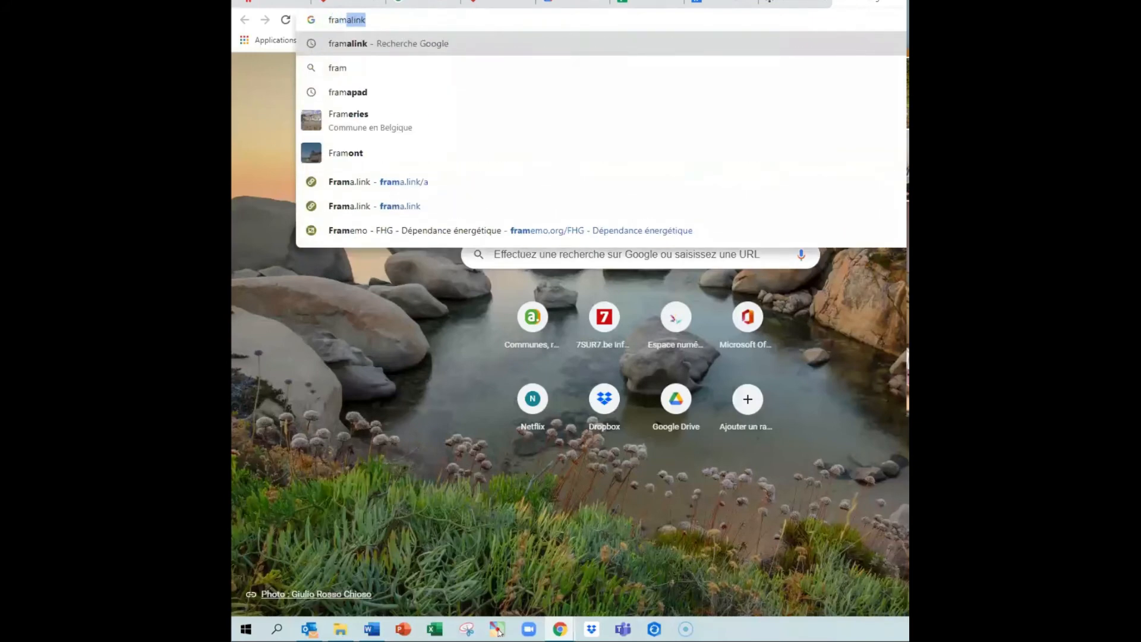
pyautogui.press('Return')
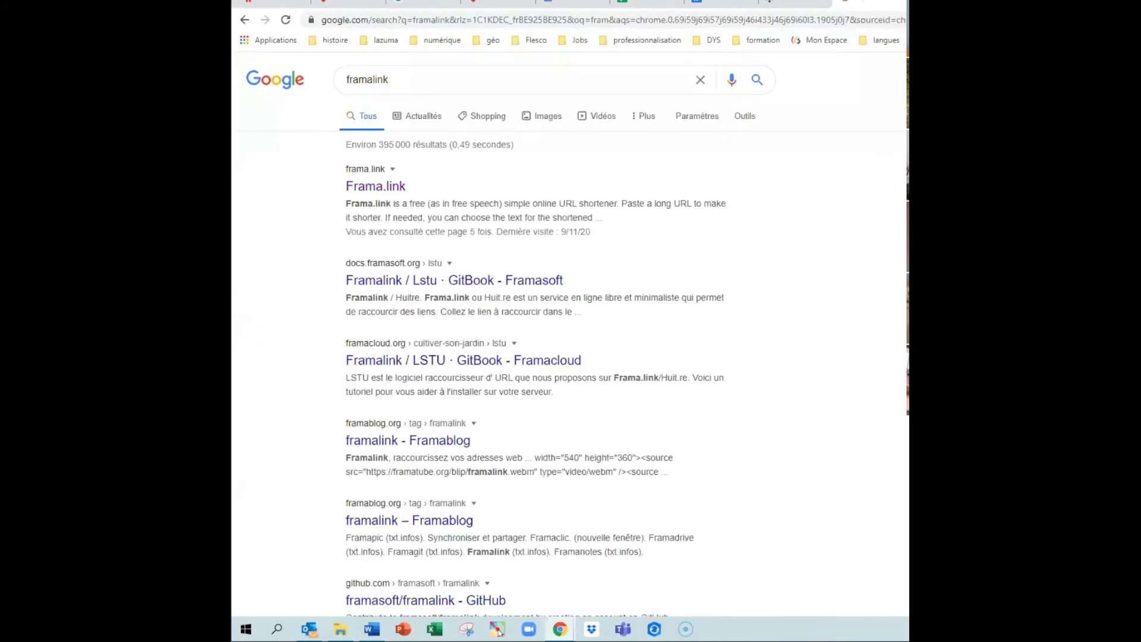
pyautogui.click(376, 188)
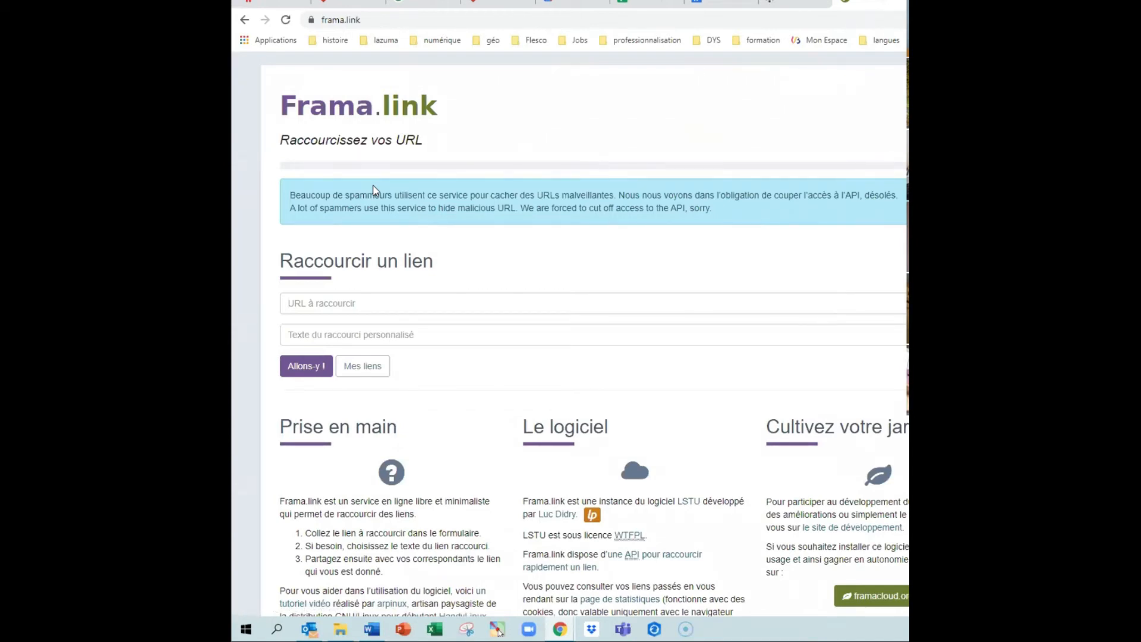
# Shorten the copied timeline share link on Frama.link with the custom text timeline_essaiwebinaire
pyautogui.click(345, 300)
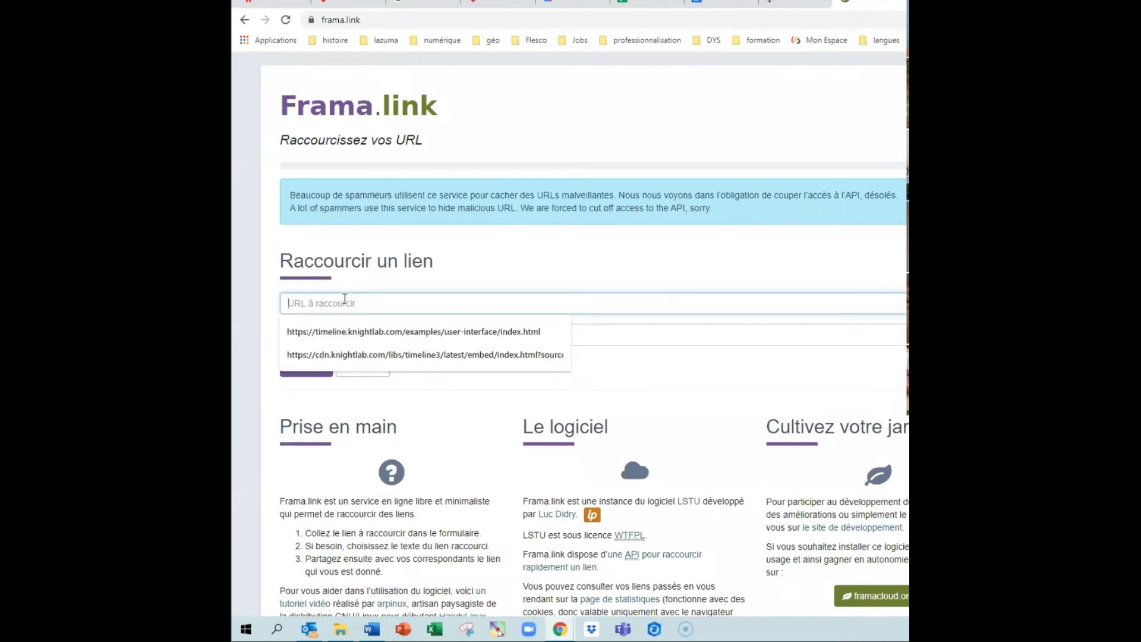
pyautogui.hotkey('ctrl', 'v')
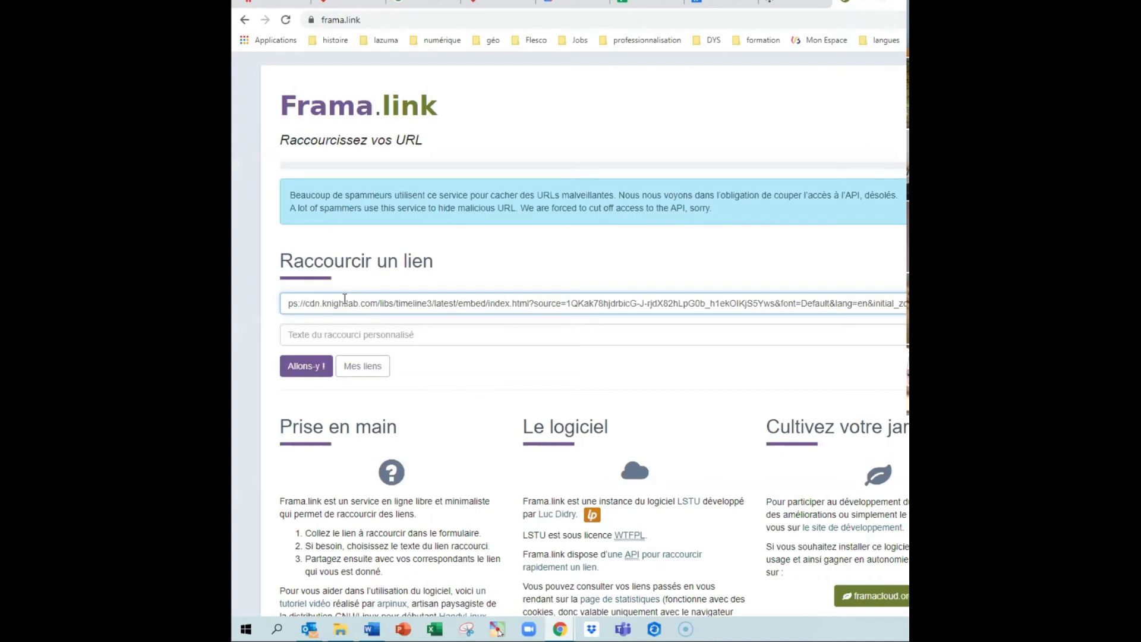
pyautogui.click(293, 341)
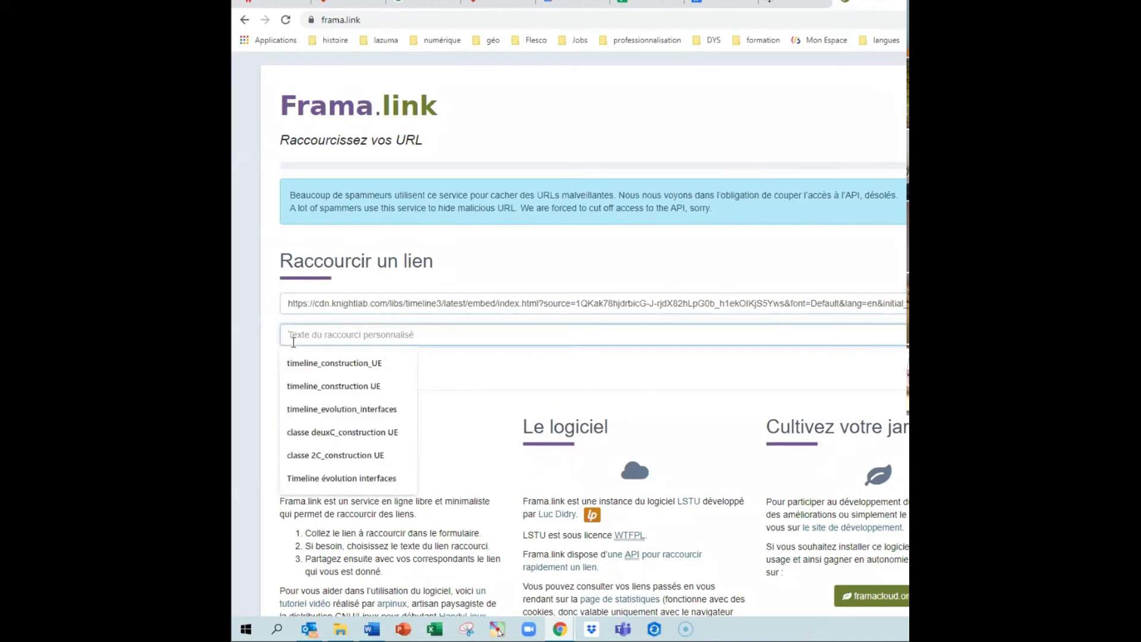
pyautogui.write('timelin')
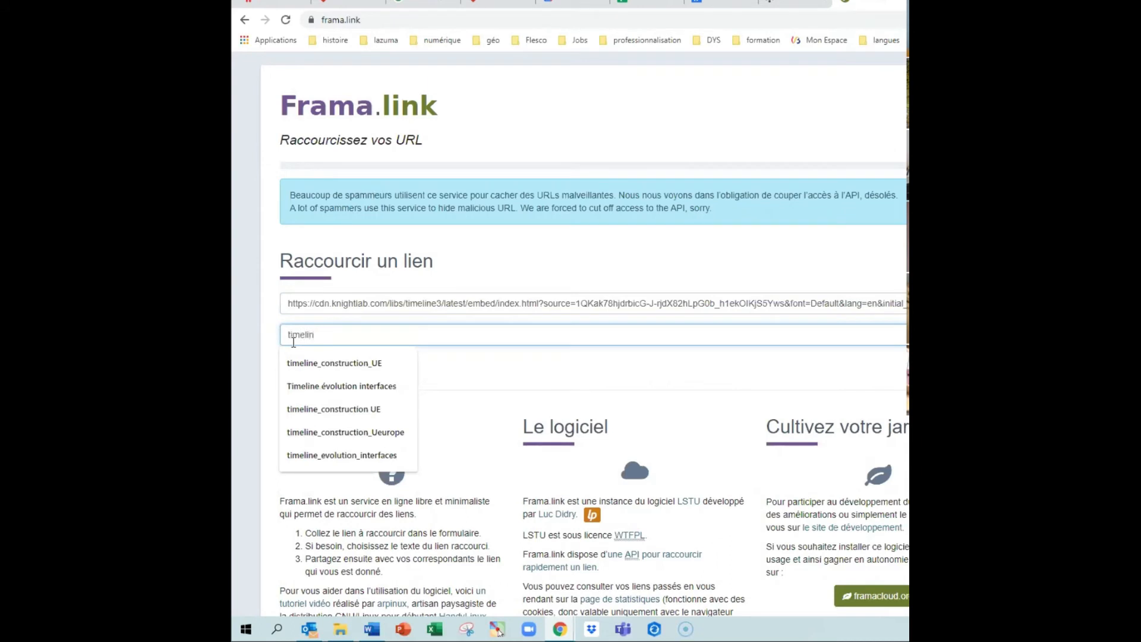
pyautogui.write('_e')
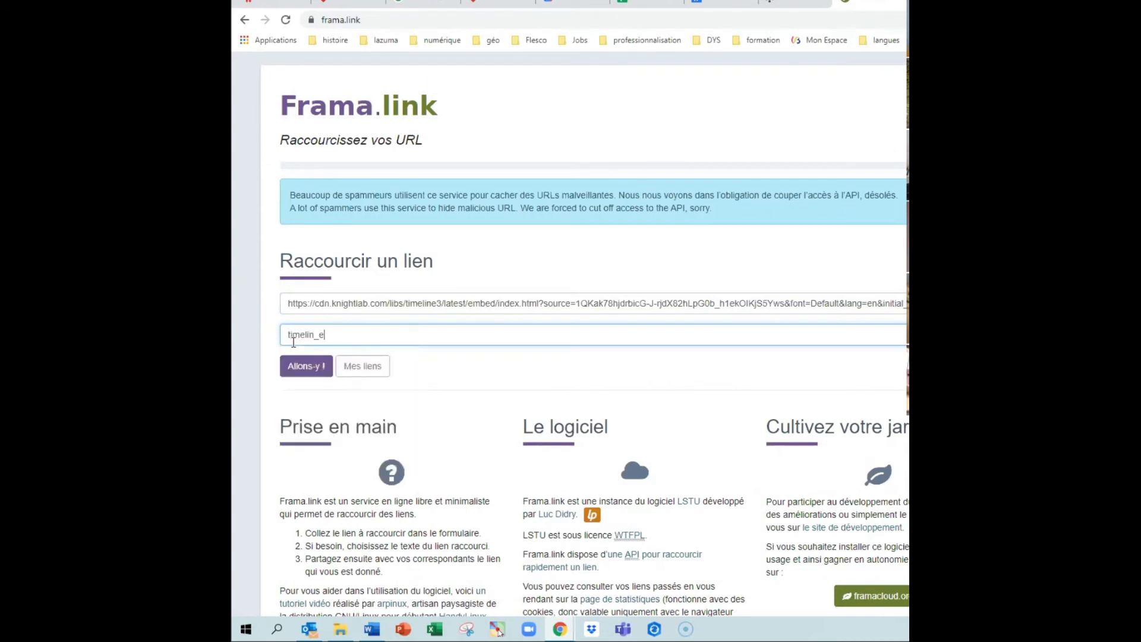
pyautogui.write('ssaiwebinaire')
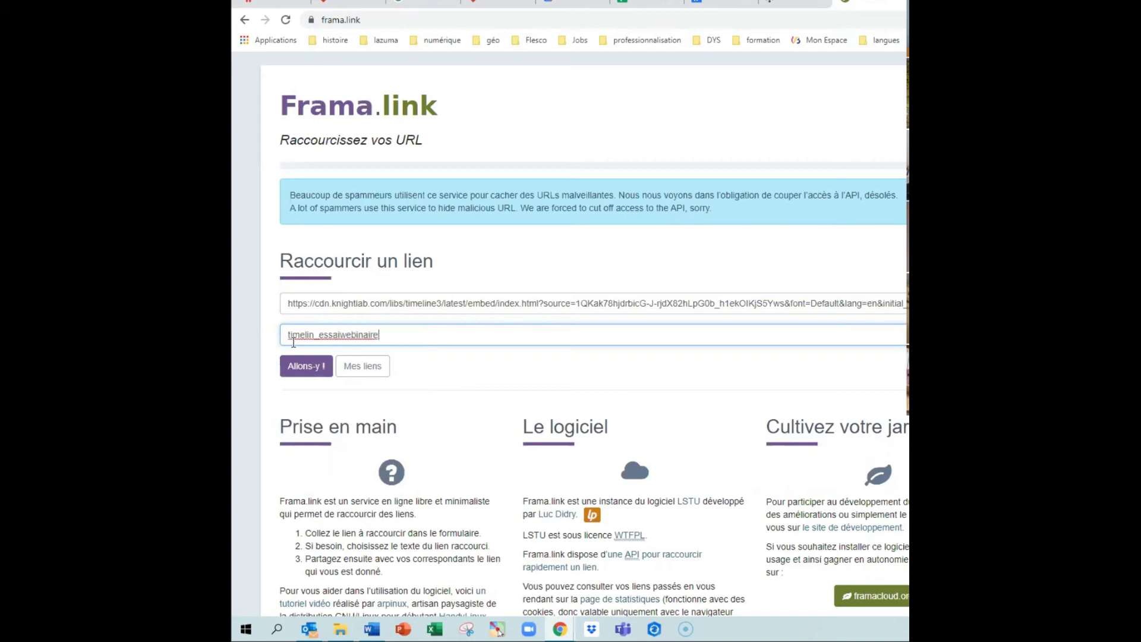
pyautogui.click(315, 334)
pyautogui.write('e')
pyautogui.click(324, 370)
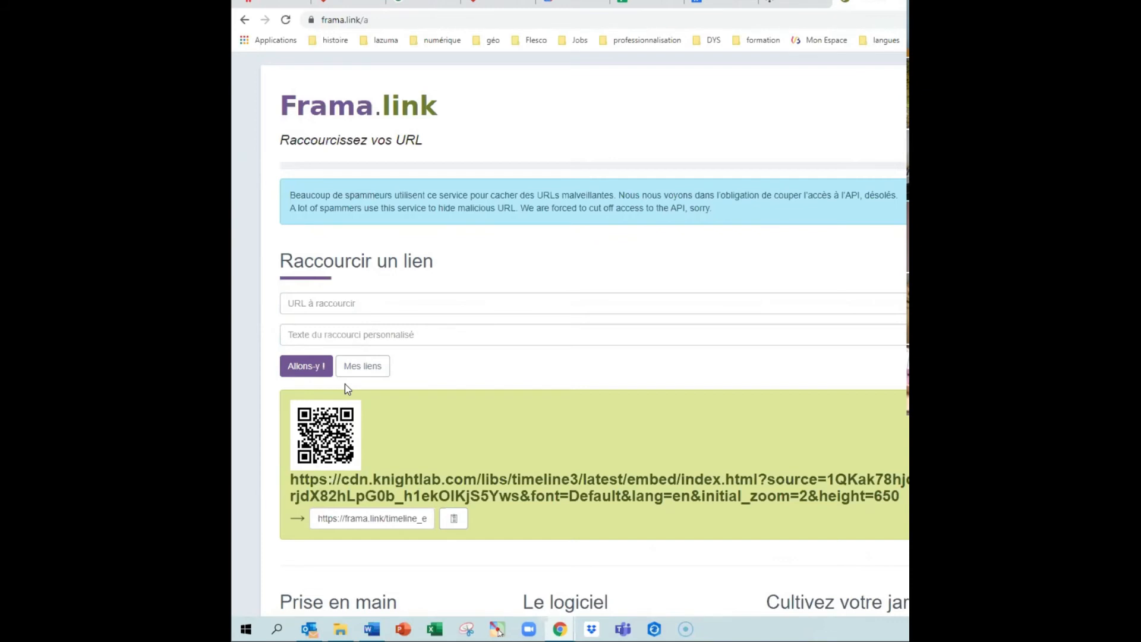
# Read the generated short link through to its custom ending
pyautogui.click(397, 521)
pyautogui.press('Right')
pyautogui.press('Right')
pyautogui.press('Right')
pyautogui.press('Right')
pyautogui.press('Right')
pyautogui.press('Right')
pyautogui.press('Right')
pyautogui.press('Right')
pyautogui.press('Right')
pyautogui.press('Right')
pyautogui.press('Right')
pyautogui.press('Right')
pyautogui.press('Right')
pyautogui.press('Right')
pyautogui.press('Right')
pyautogui.press('Right')
pyautogui.press('Right')
pyautogui.press('Right')
pyautogui.press('Right')
pyautogui.press('Right')
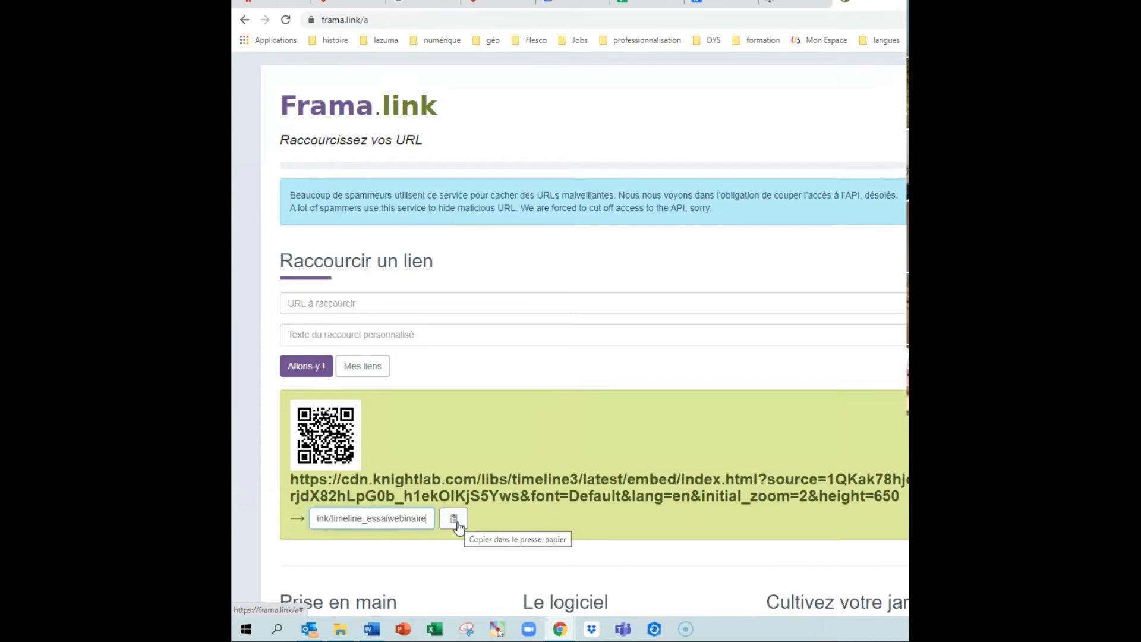
# Return to the spreadsheet and review the contributed event rows, including their media, caption, thumbnail, type and group columns
pyautogui.click(648, 5)
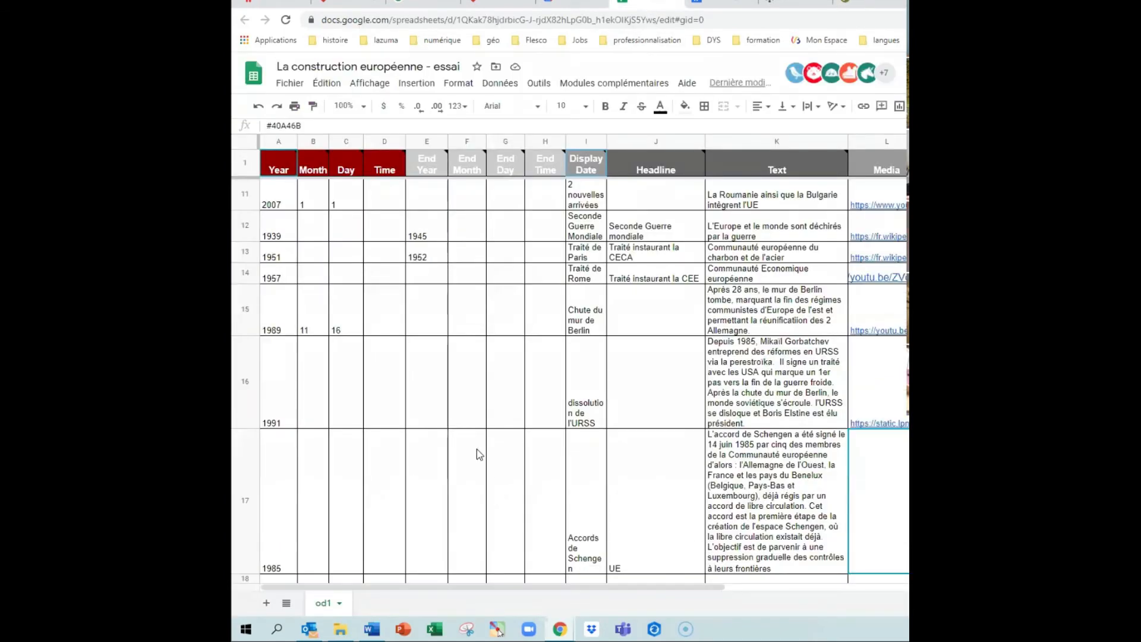
pyautogui.scroll(10, 467, 440)
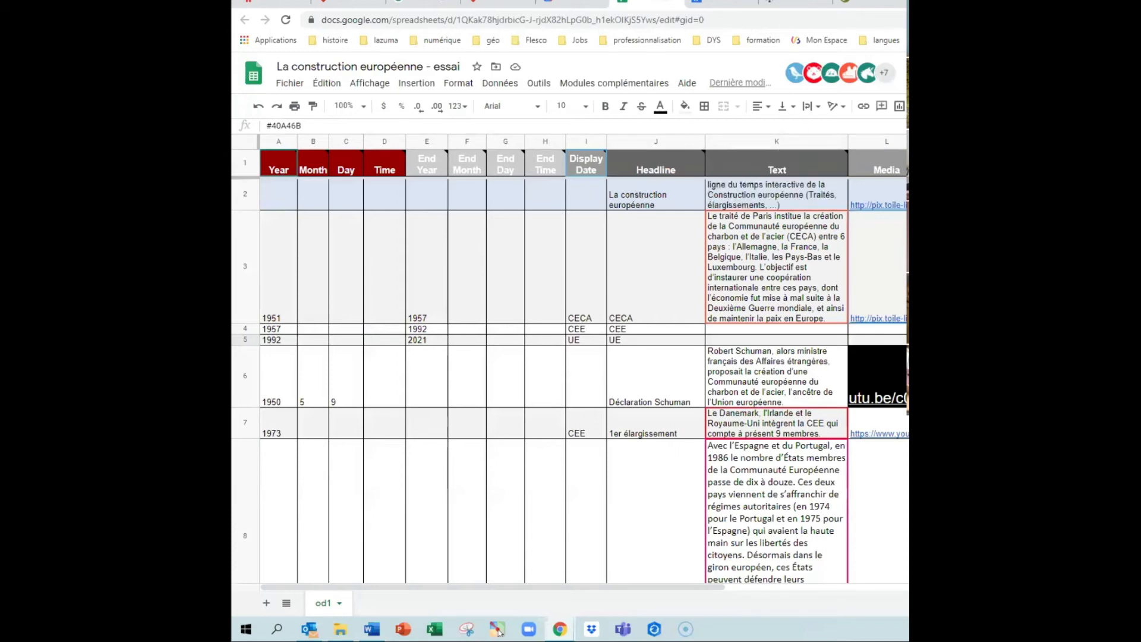
pyautogui.scroll(-5, 570, 380)
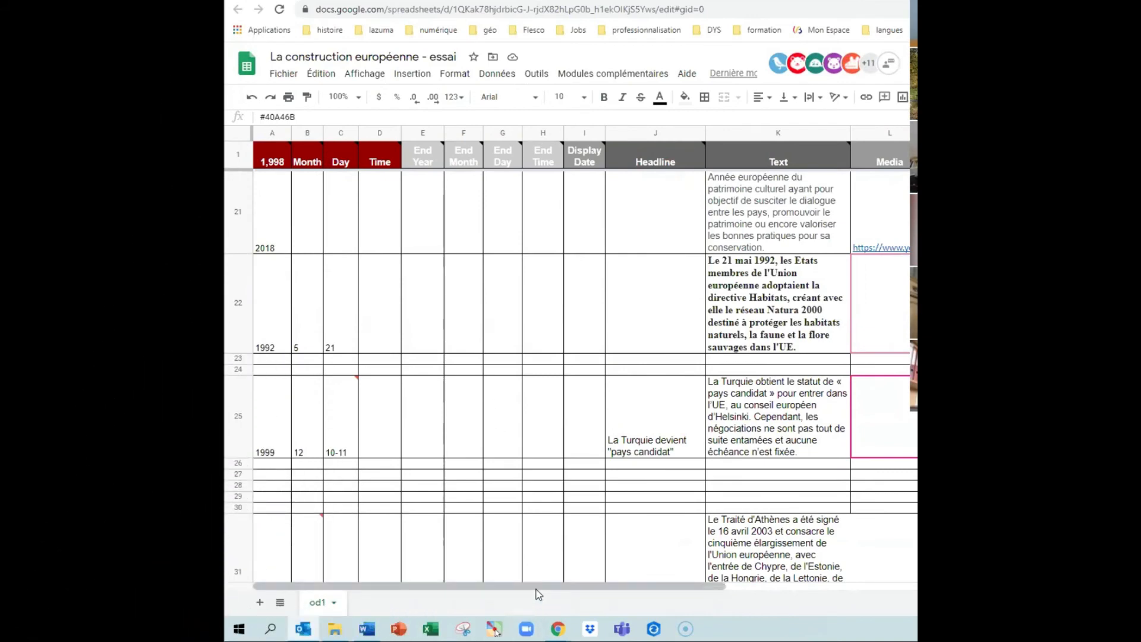
pyautogui.moveTo(533, 587); pyautogui.dragTo(799, 587)
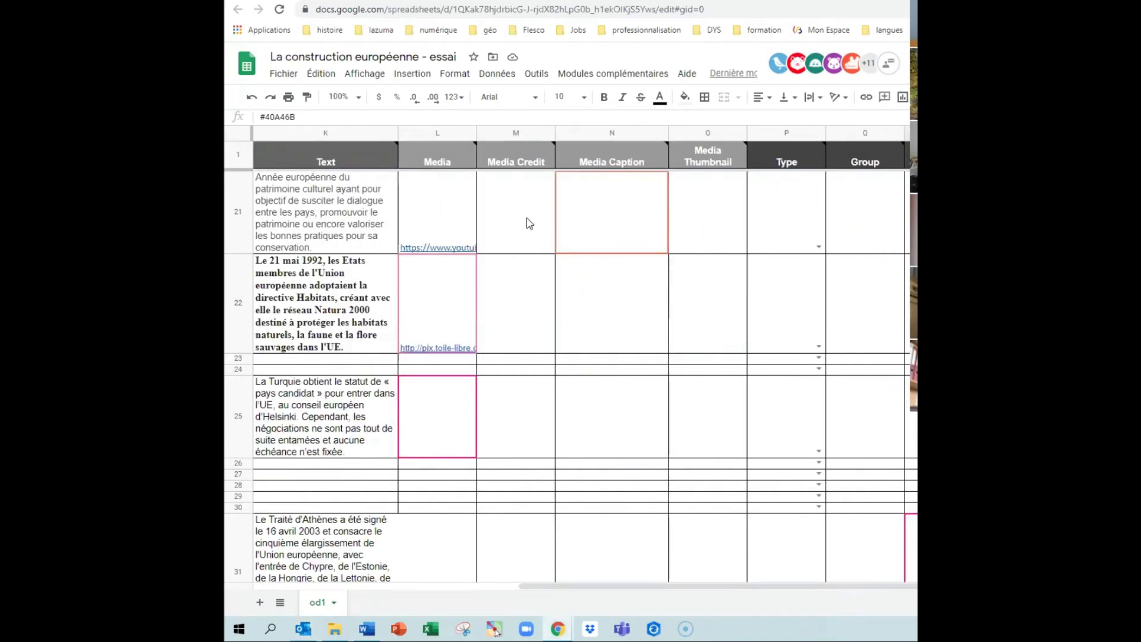
pyautogui.moveTo(458, 210)
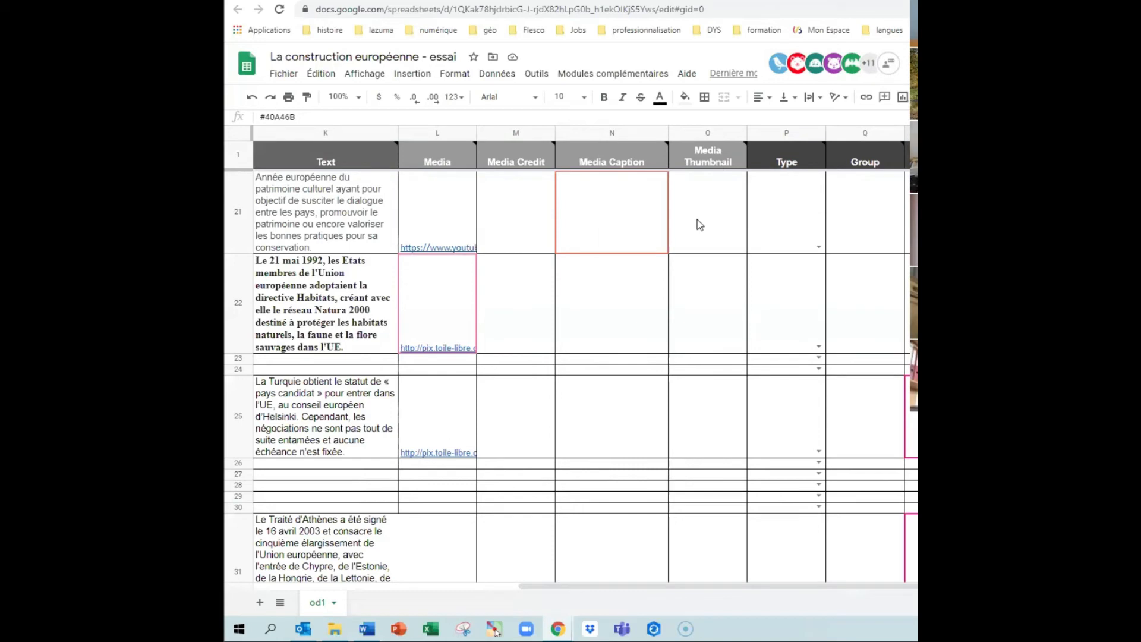
pyautogui.click(698, 220)
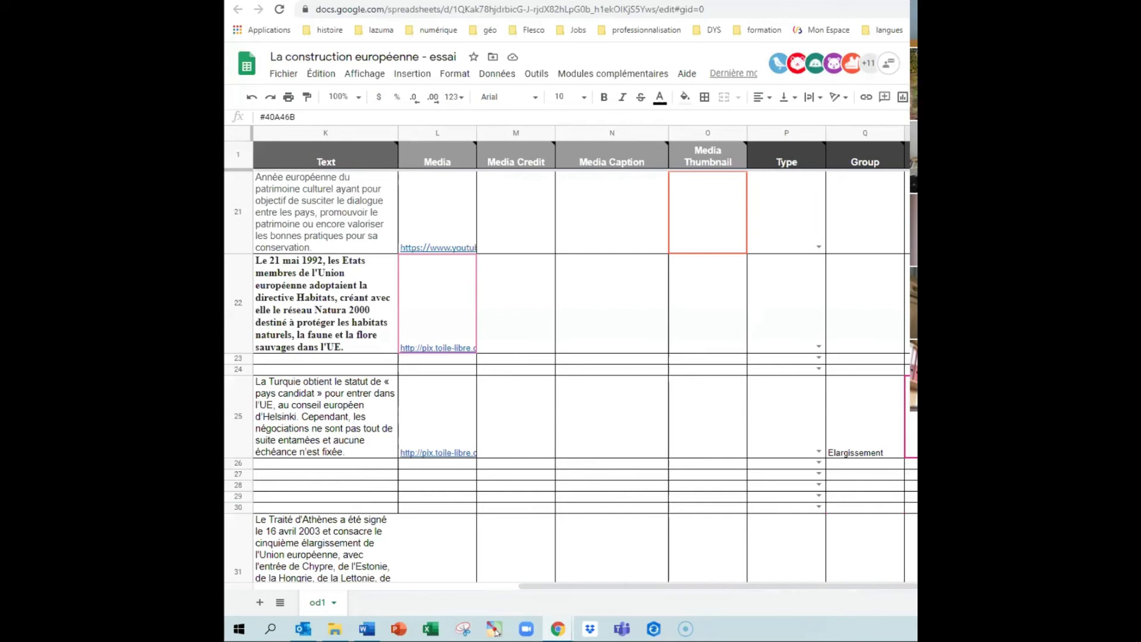
# Enter the colour code #8340A4 as the background of the décret Bologne row
pyautogui.click(319, 1)
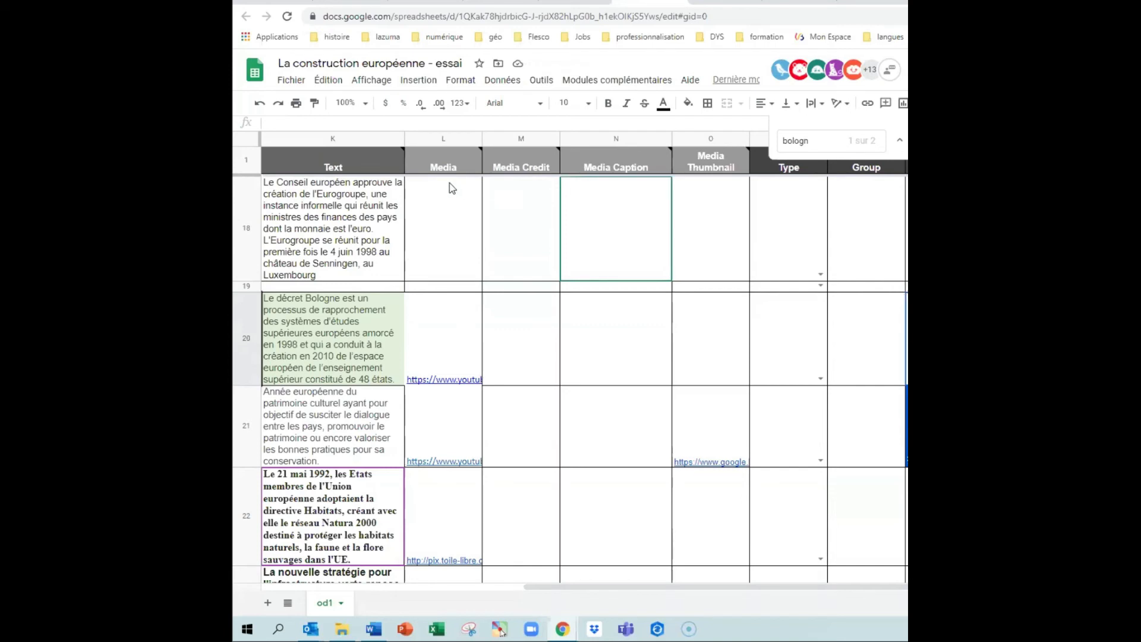
pyautogui.click(344, 123)
pyautogui.write('#8340A4')
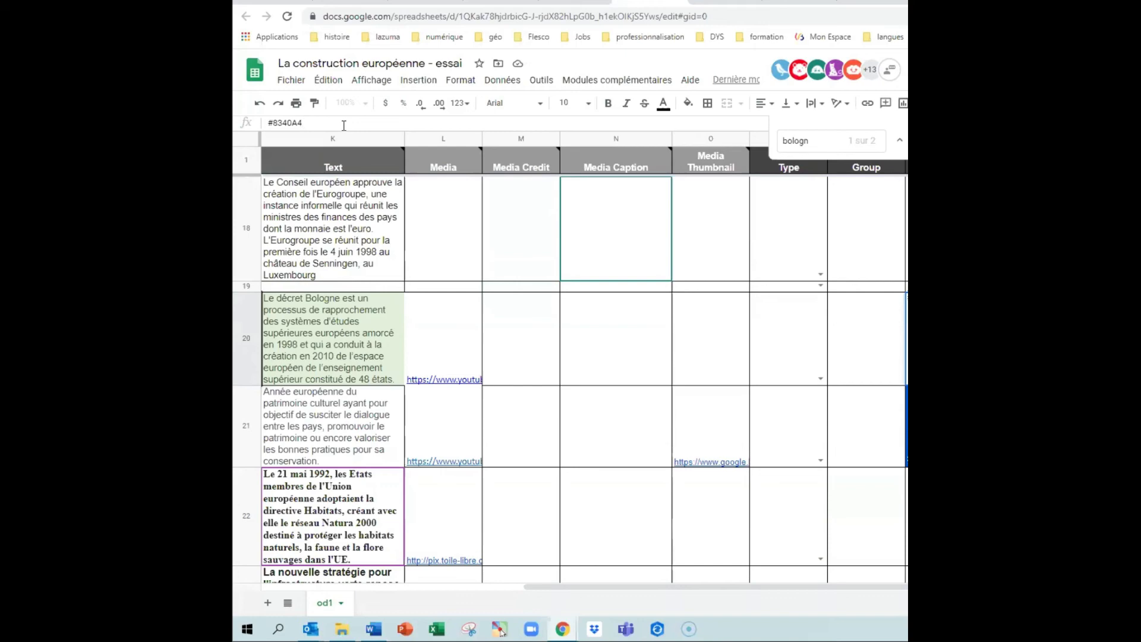
# Review the event rows down to Traité d'Athènes and check the published timeline for errors
pyautogui.scroll(-10, 854, 543)
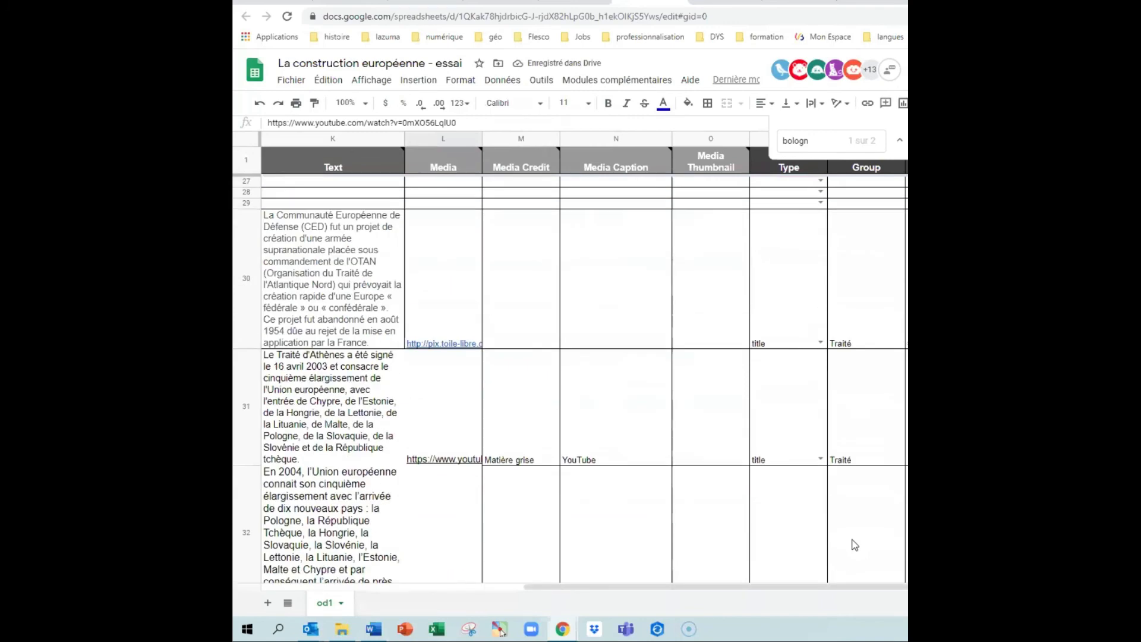
pyautogui.moveTo(637, 588); pyautogui.dragTo(393, 588)
pyautogui.scroll(-3, 504, 476)
pyautogui.click(351, 2)
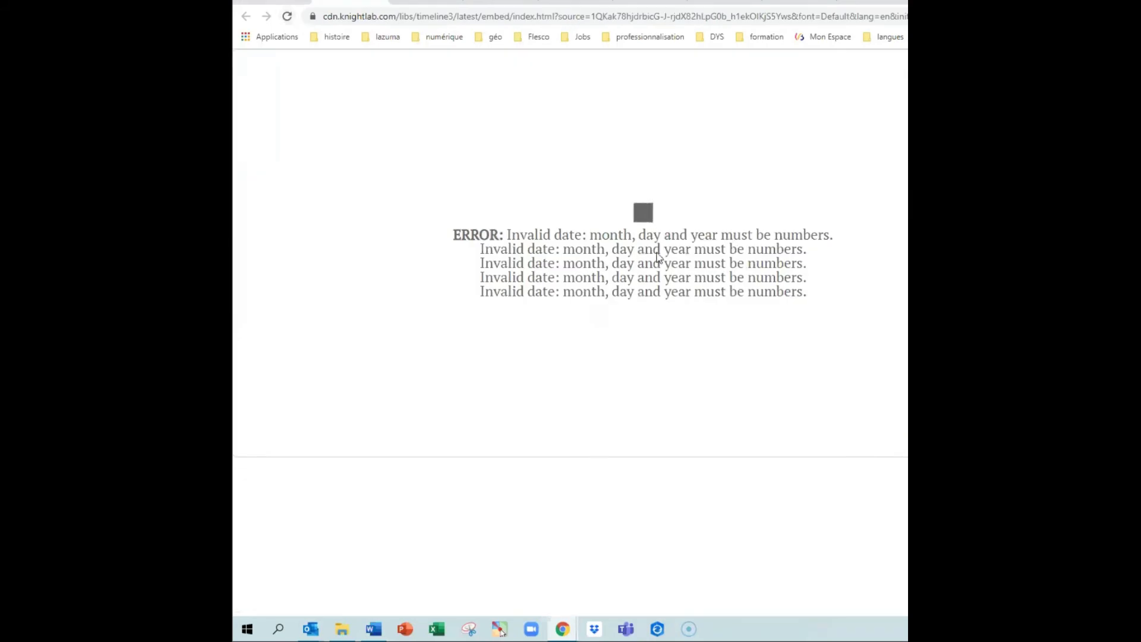
pyautogui.click(651, 2)
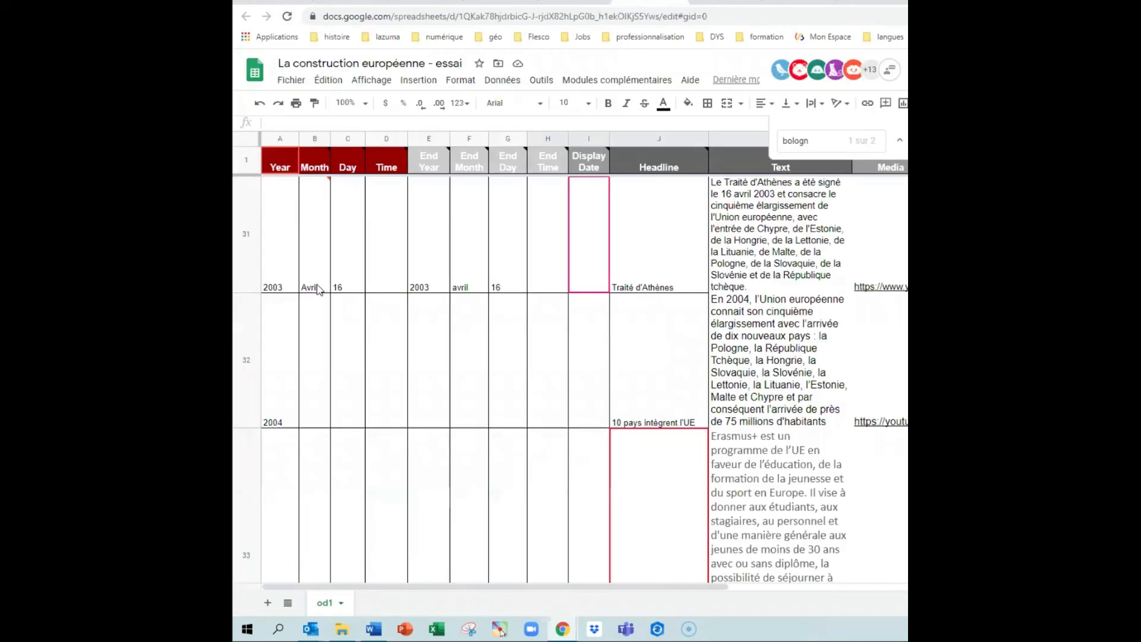
# Set the start month to 4 for the Traité d'Athènes row and to 8 for the CED row
pyautogui.click(319, 287)
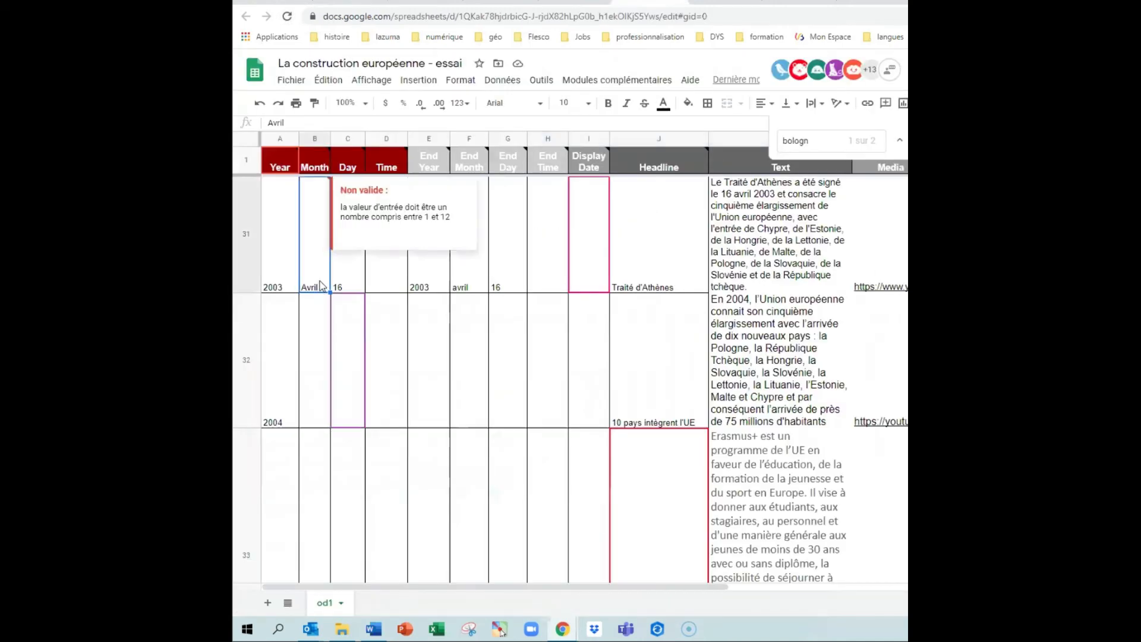
pyautogui.write('04')
pyautogui.press('Return')
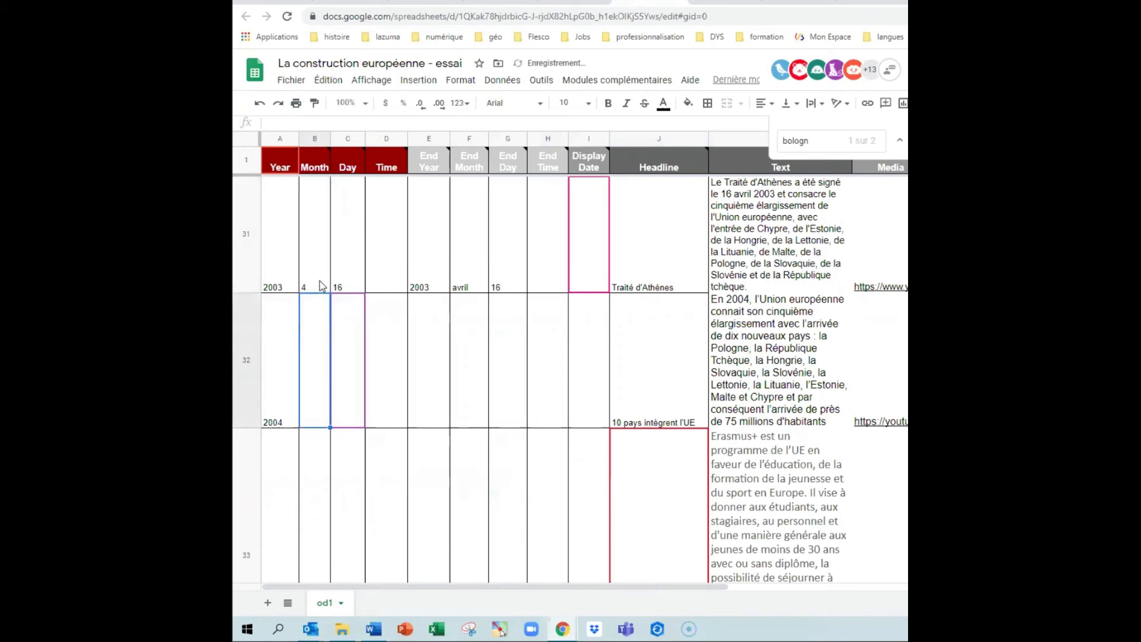
pyautogui.scroll(3, 313, 306)
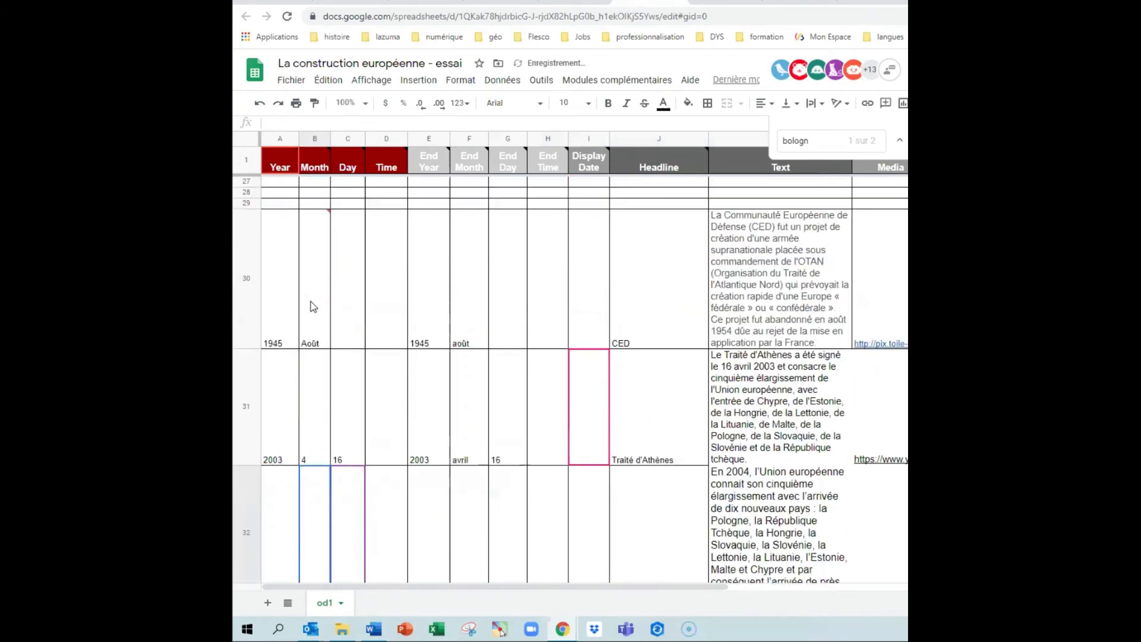
pyautogui.click(315, 340)
pyautogui.write('8')
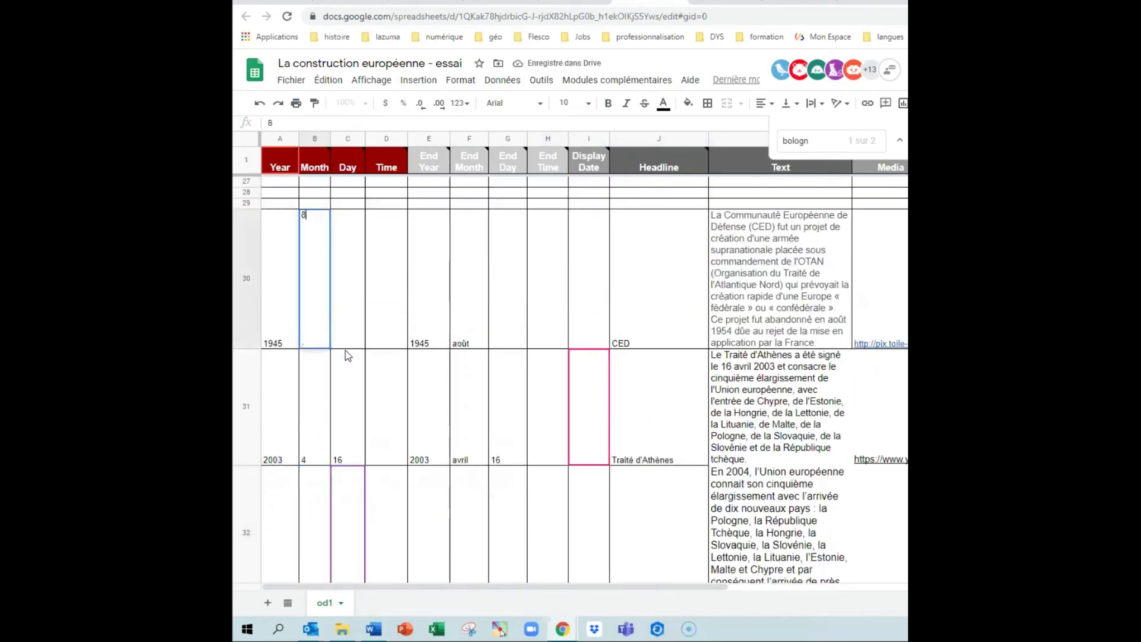
pyautogui.press('Return')
# Set the end month of the CED row to 08
pyautogui.scroll(8, 345, 351)
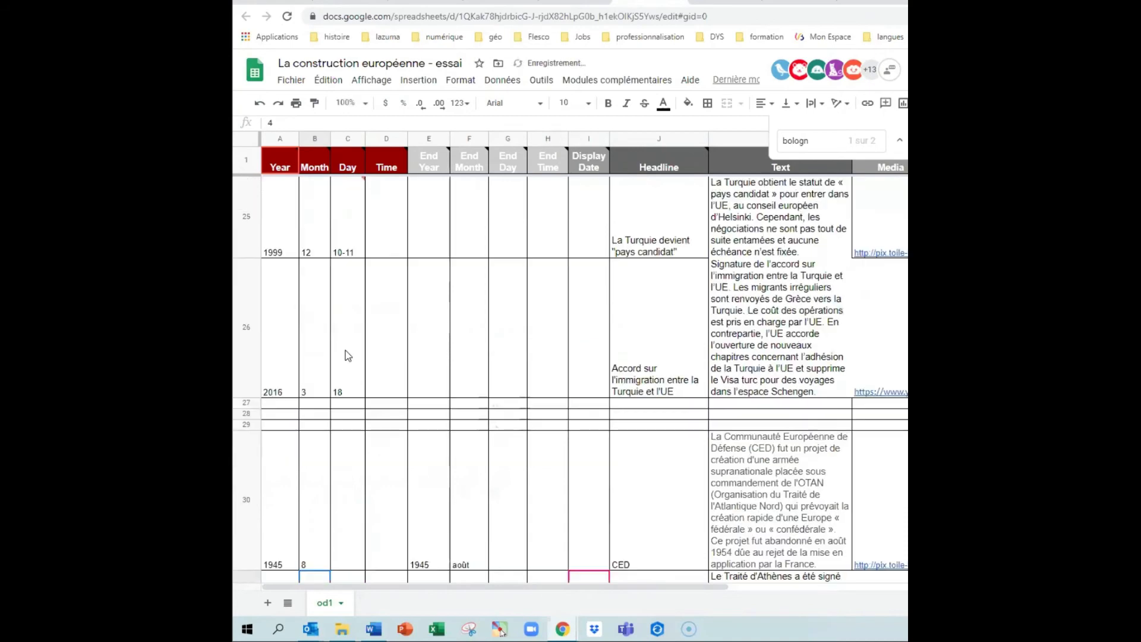
pyautogui.scroll(2, 333, 375)
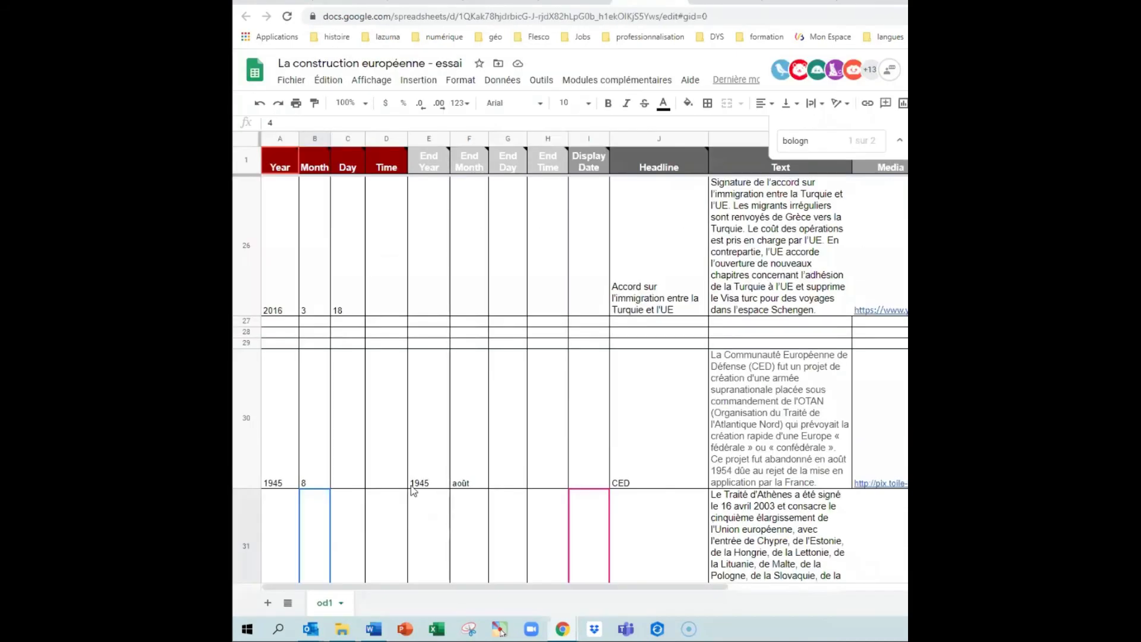
pyautogui.click(461, 484)
pyautogui.write('08')
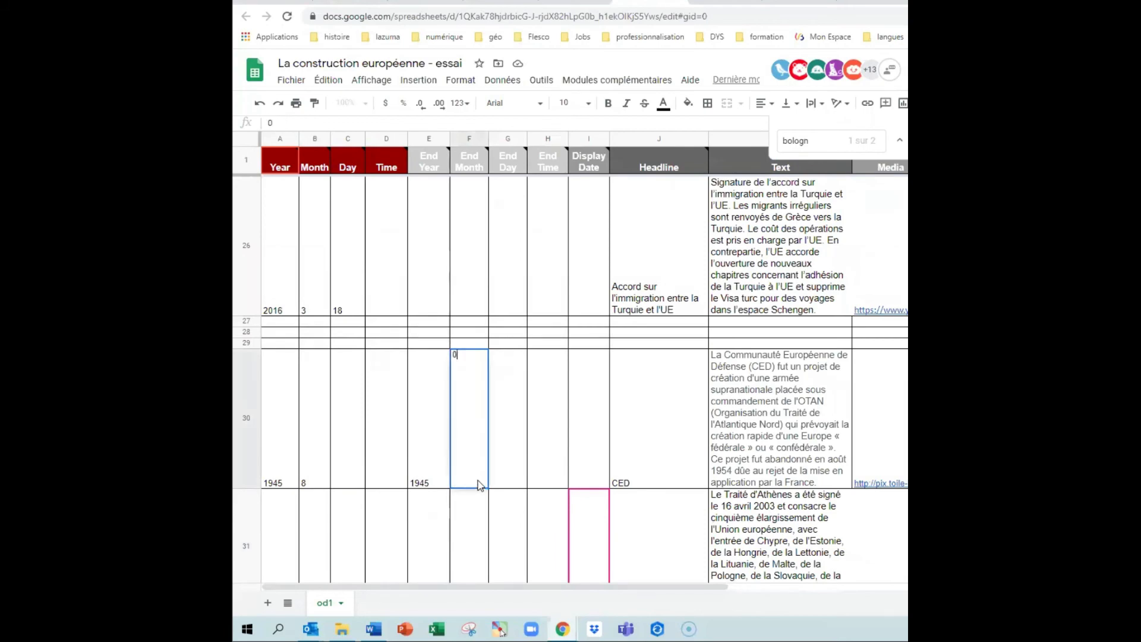
pyautogui.press('Return')
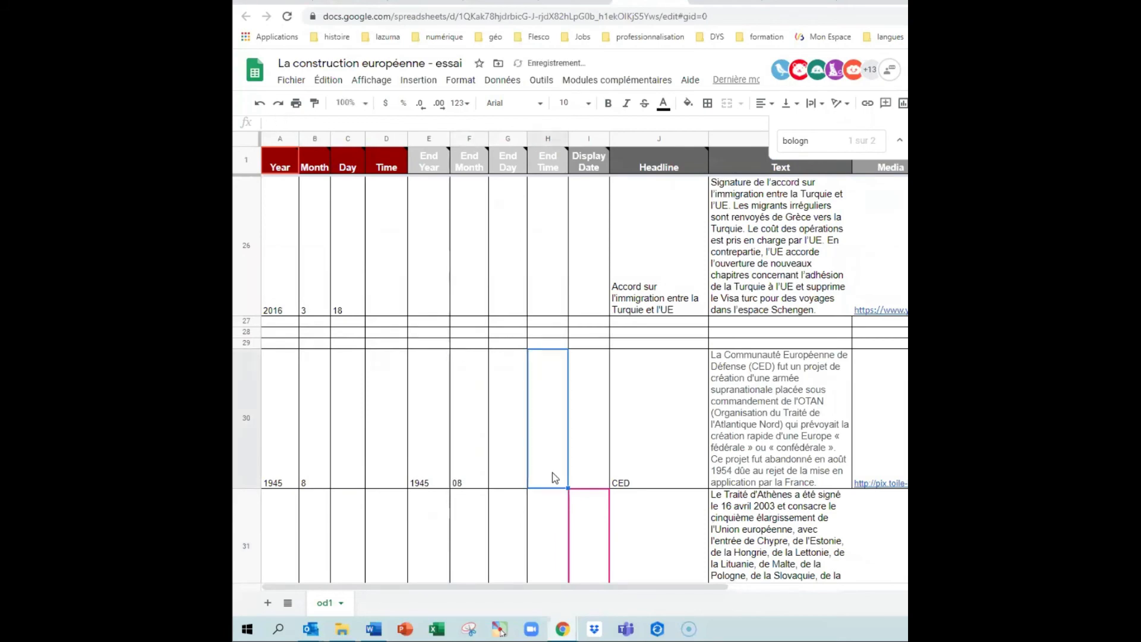
# Correct the invalid start day of the 1999 La Turquie devient "pays candidat" row to a single day
pyautogui.scroll(4, 551, 473)
pyautogui.click(352, 403)
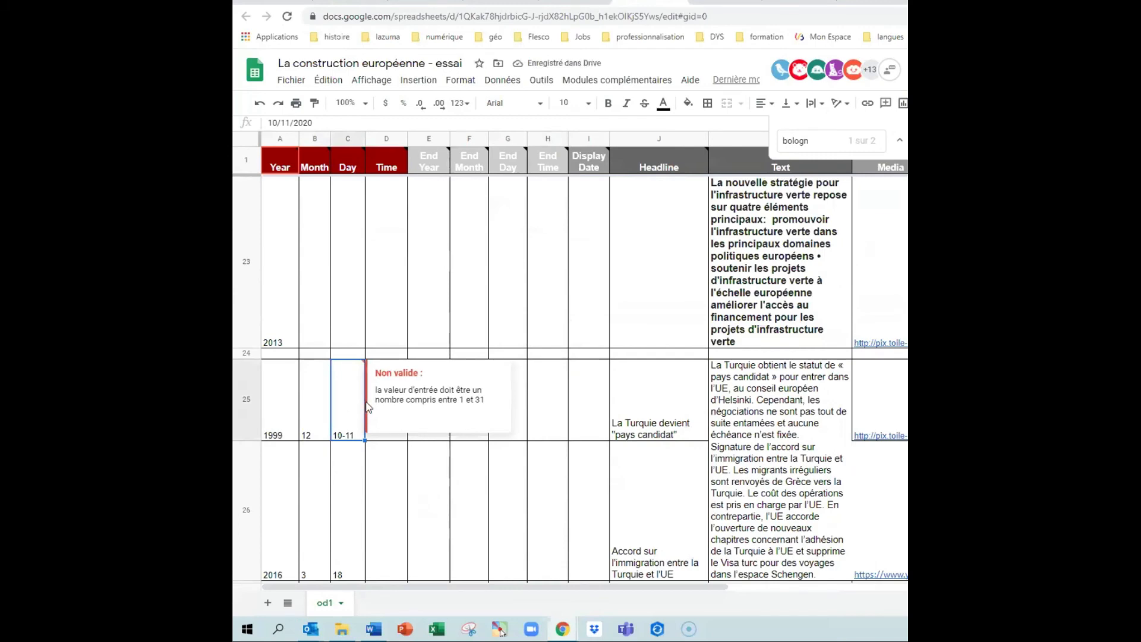
pyautogui.press('Return')
pyautogui.press('BackSpace')
pyautogui.press('BackSpace')
pyautogui.press('BackSpace')
pyautogui.click(441, 554)
pyautogui.scroll(-10, 441, 551)
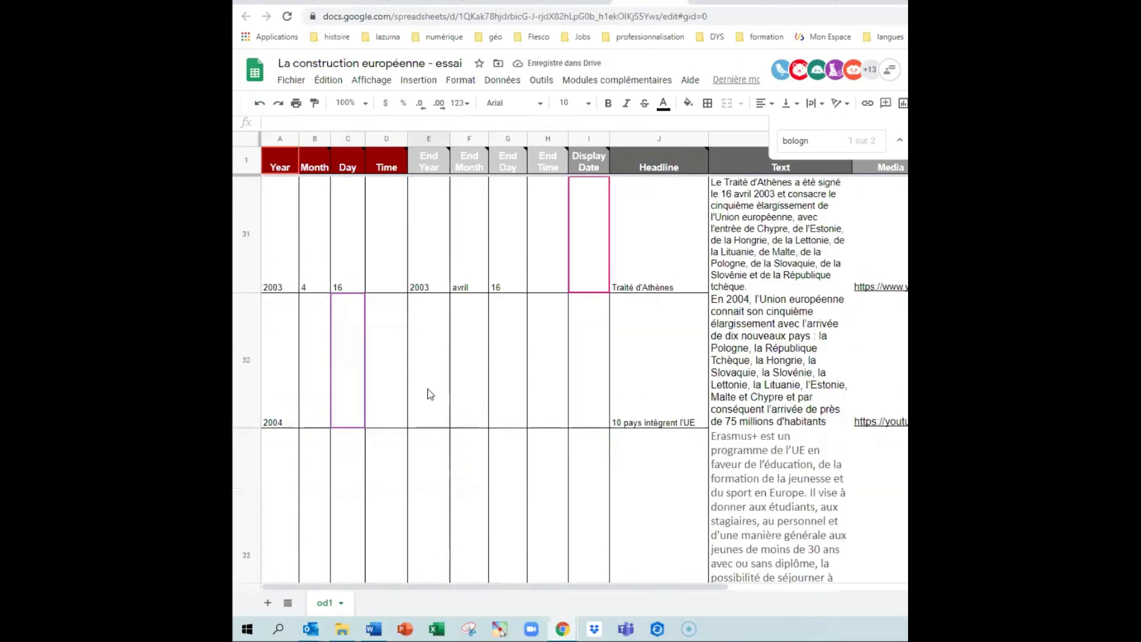
# Check the dates in the rows below Traité d'Athènes down to row 49, and reload the published timeline to check for errors
pyautogui.scroll(-4, 427, 393)
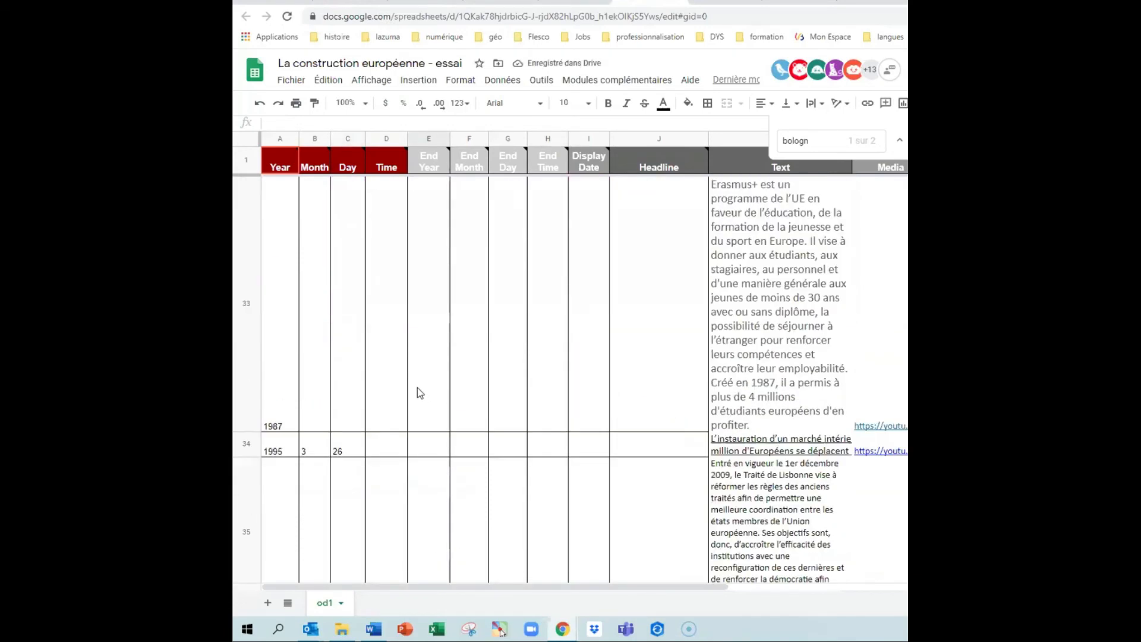
pyautogui.scroll(-5, 415, 384)
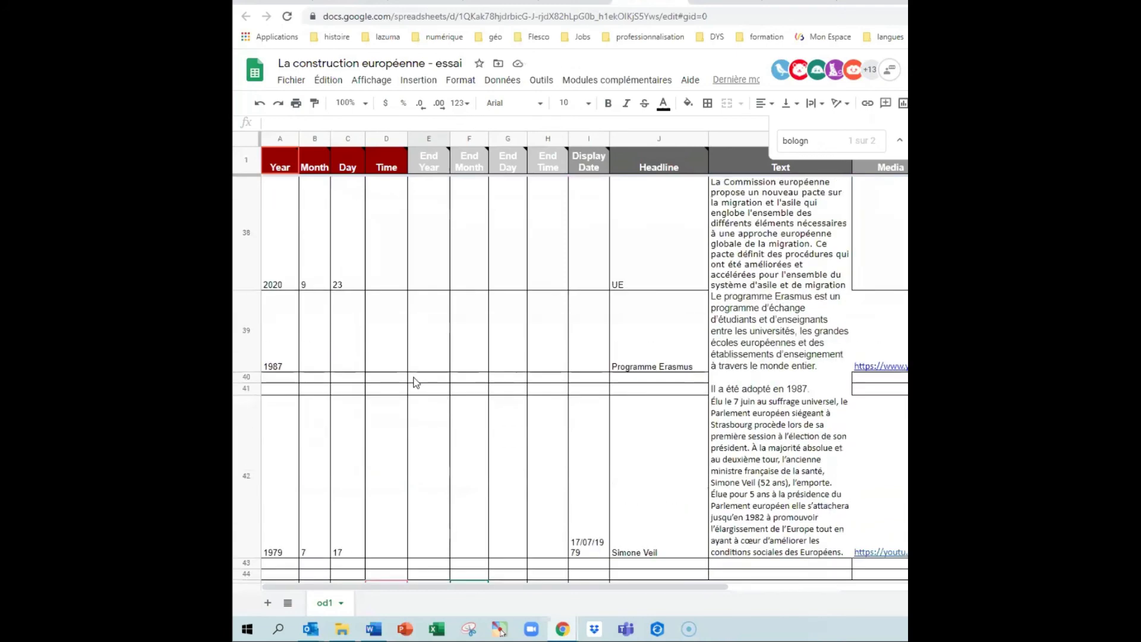
pyautogui.scroll(-4, 425, 401)
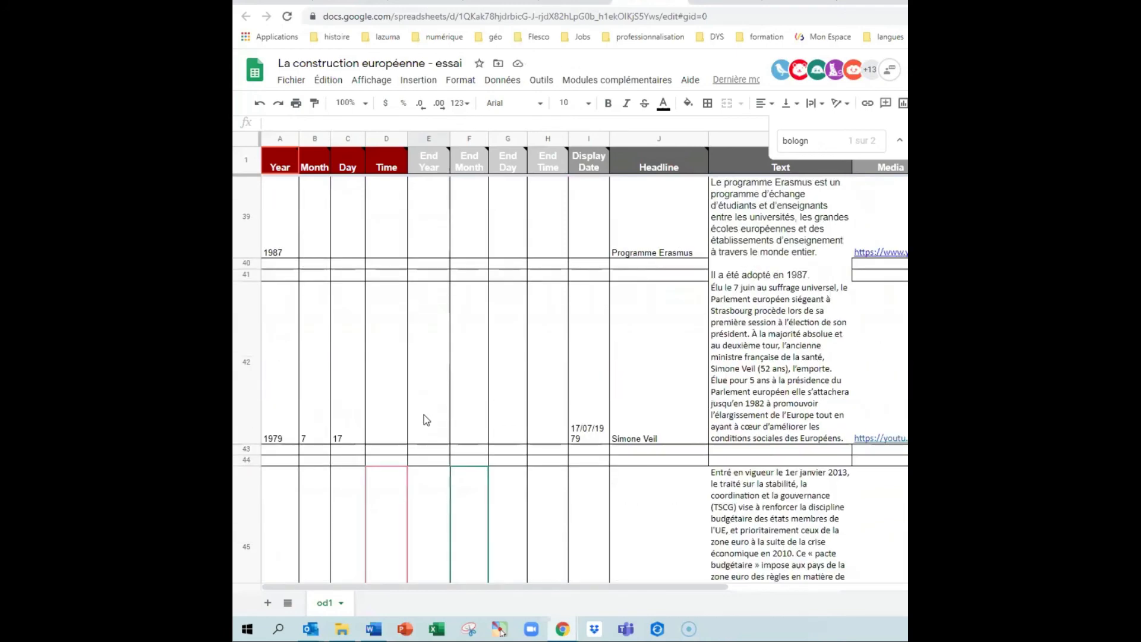
pyautogui.scroll(-6, 421, 433)
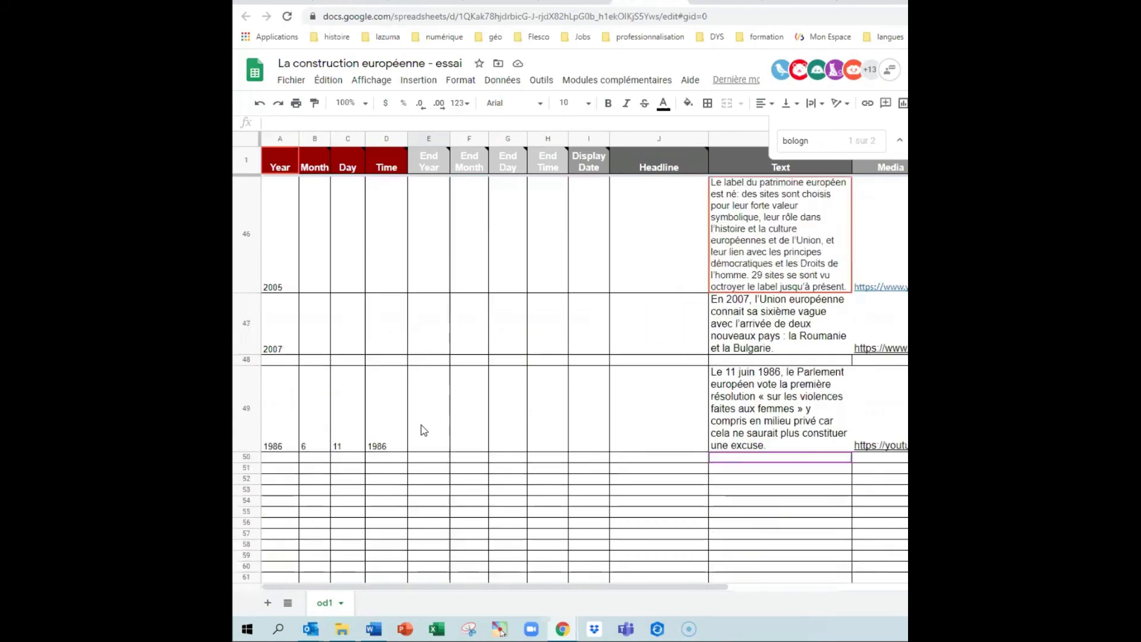
pyautogui.click(333, 2)
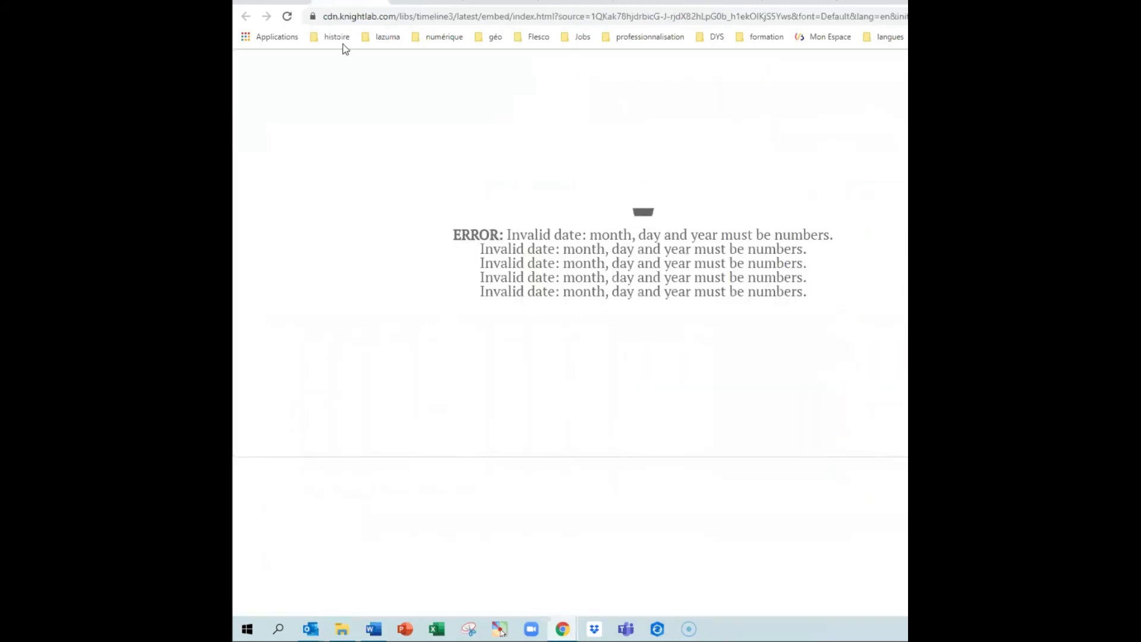
pyautogui.click(283, 19)
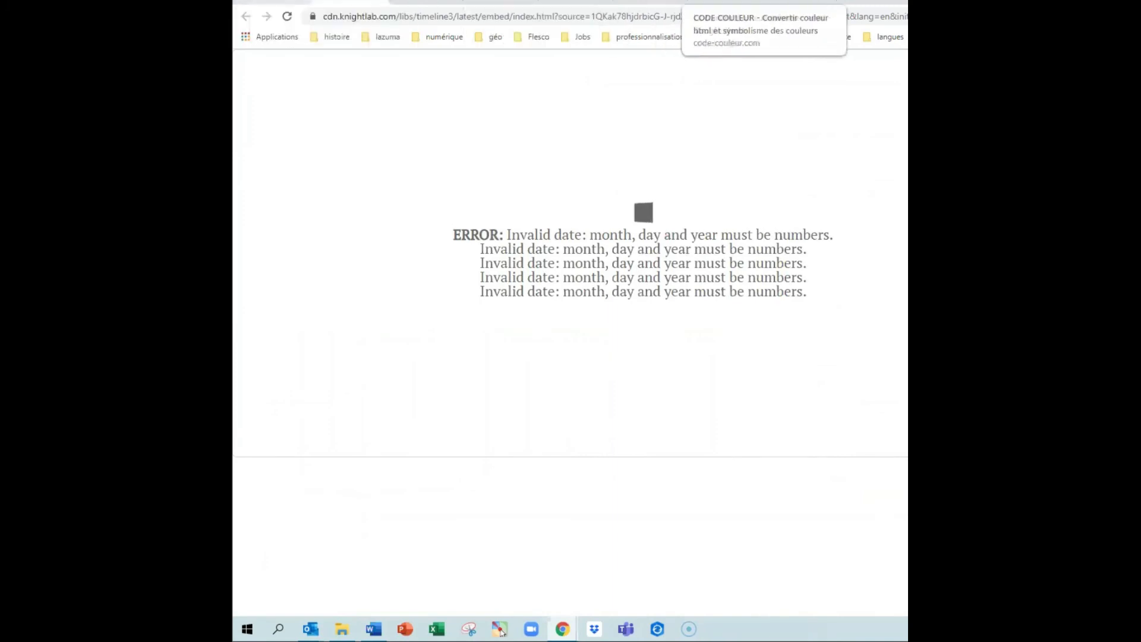
# Move the Décret Bologne date from the end year to the start year by clearing the end year and entering 2010 as Year
pyautogui.click(622, 3)
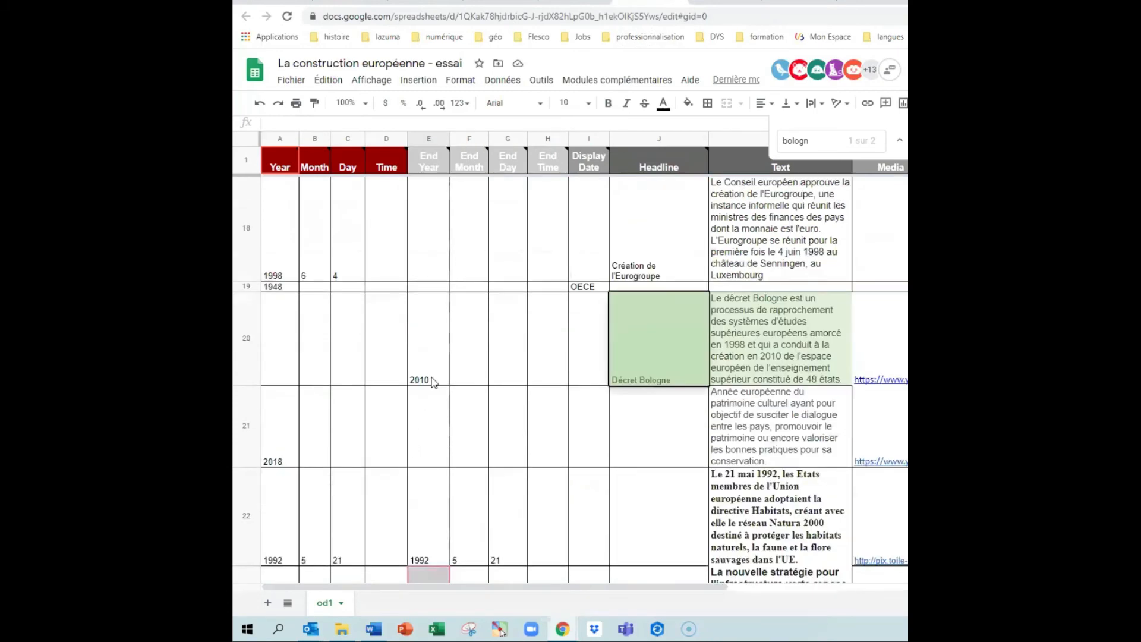
pyautogui.click(434, 384)
pyautogui.press('Delete')
pyautogui.click(268, 356)
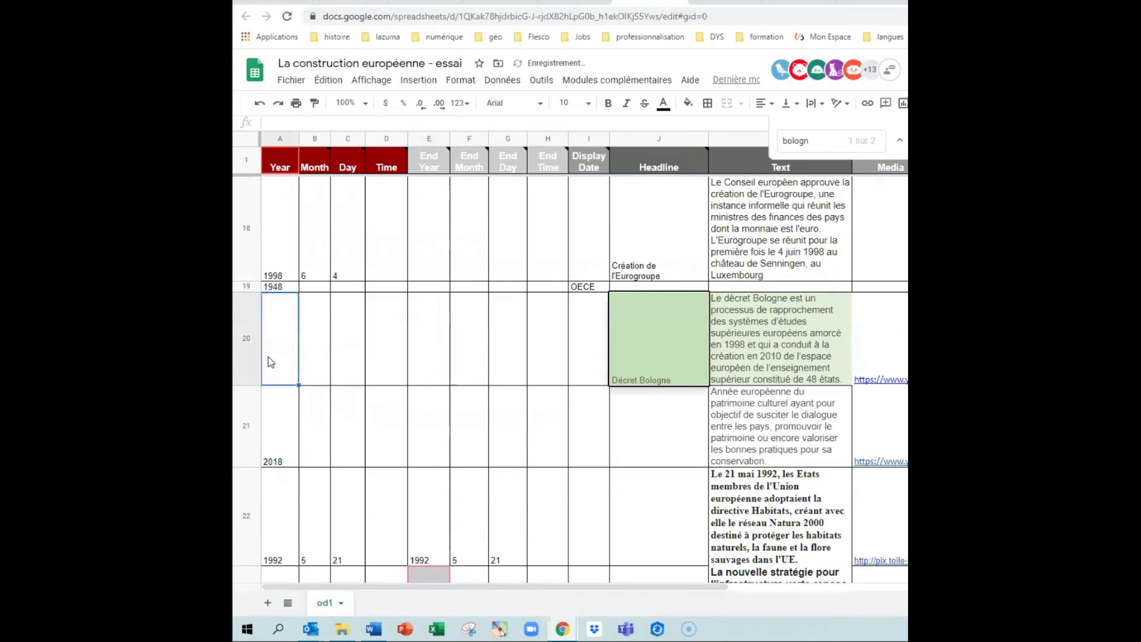
pyautogui.write('2010')
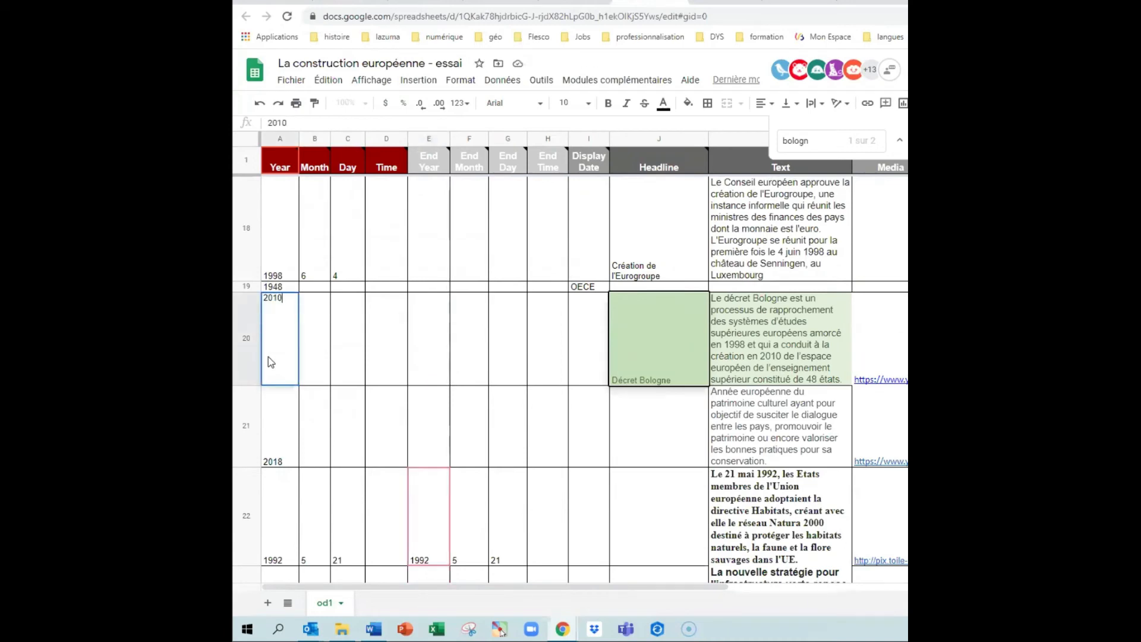
pyautogui.click(329, 369)
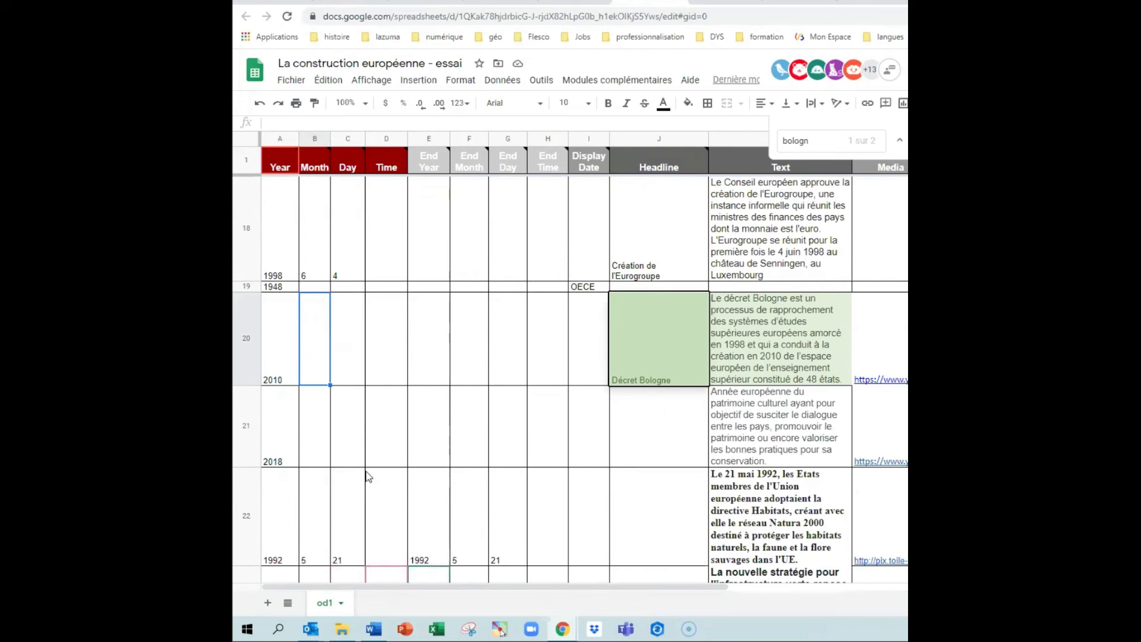
pyautogui.moveTo(395, 590); pyautogui.dragTo(315, 623)
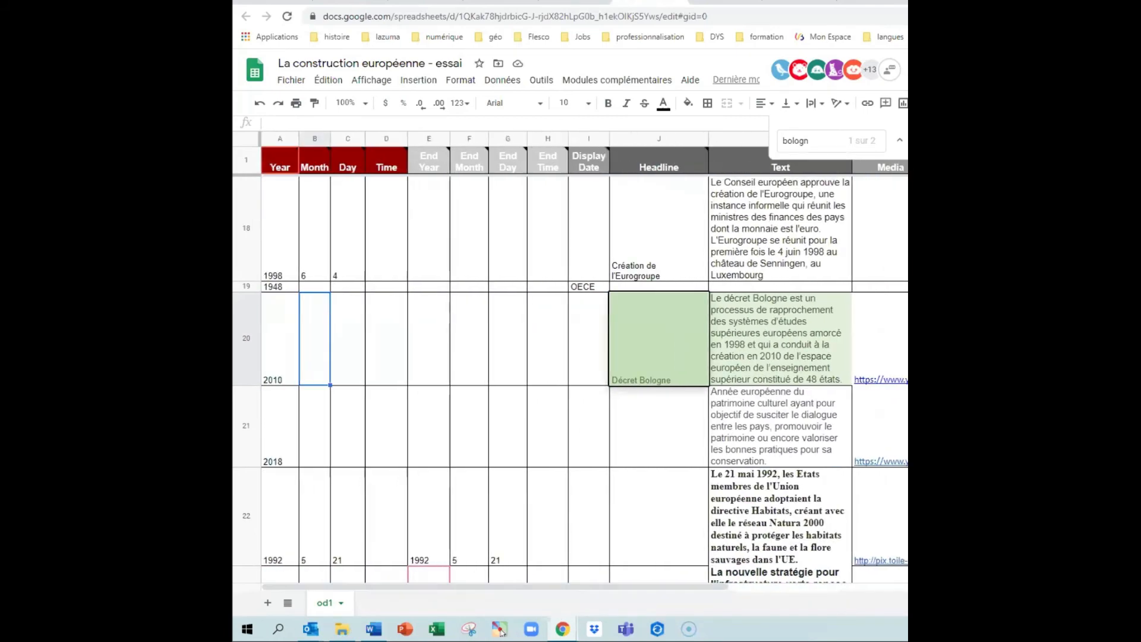
pyautogui.click(278, 366)
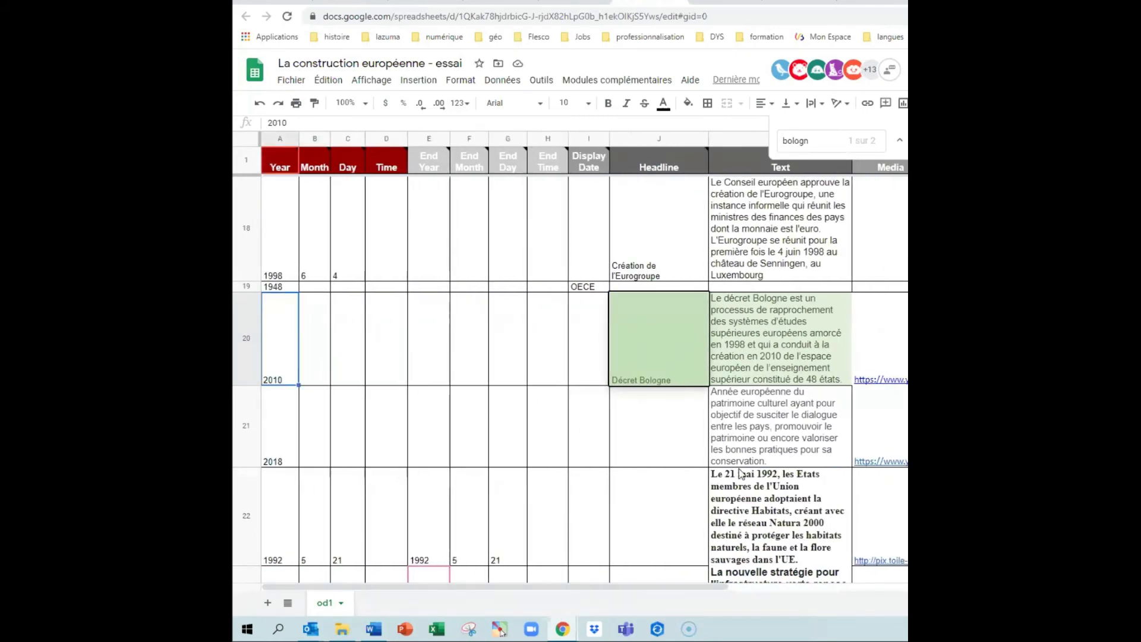
# Clear the end year, end month and end day of the Traité d'Athènes row
pyautogui.scroll(-5, 370, 426)
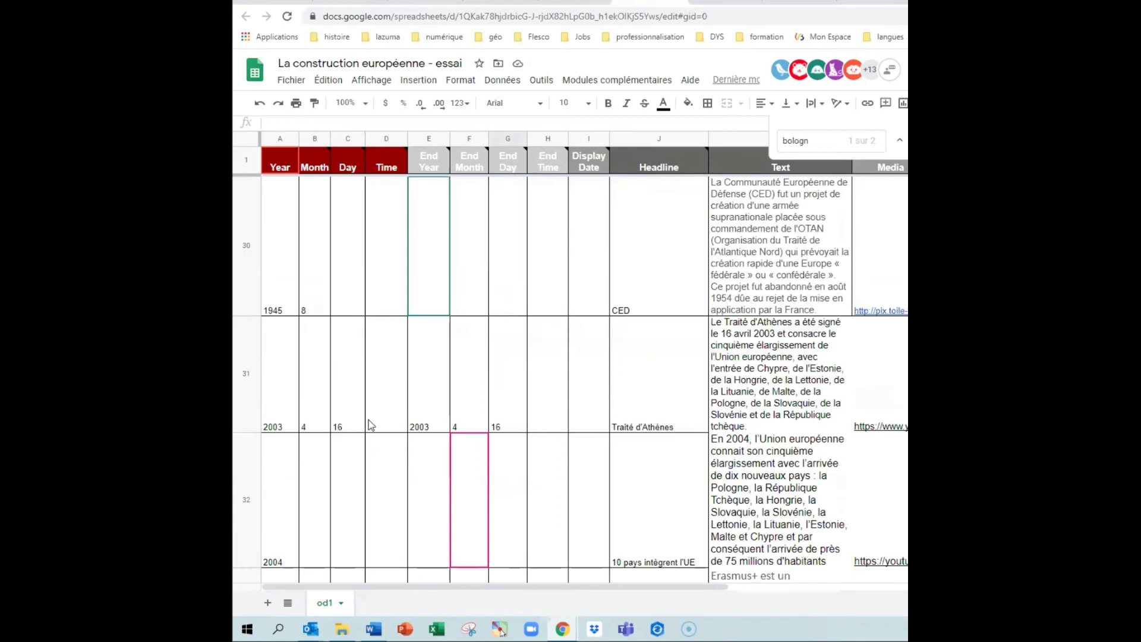
pyautogui.click(422, 429)
pyautogui.press('Delete')
pyautogui.click(488, 426)
pyautogui.click(517, 422)
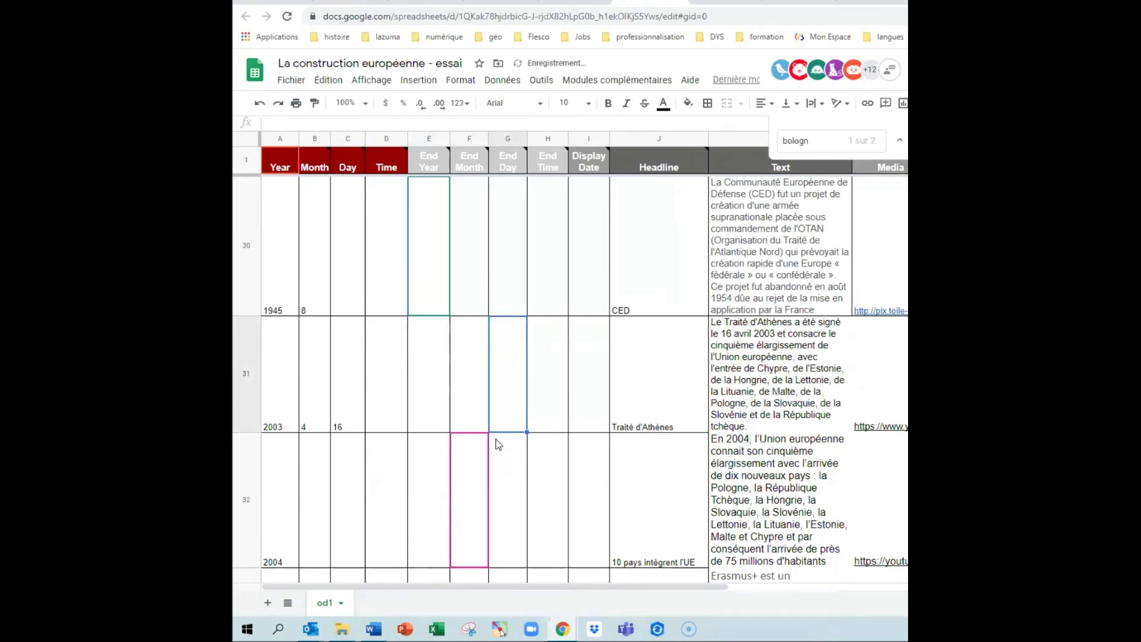
# Recheck the dates in the remaining rows through the 1986 event and reload the published timeline
pyautogui.scroll(-5, 504, 439)
pyautogui.scroll(-10, 491, 457)
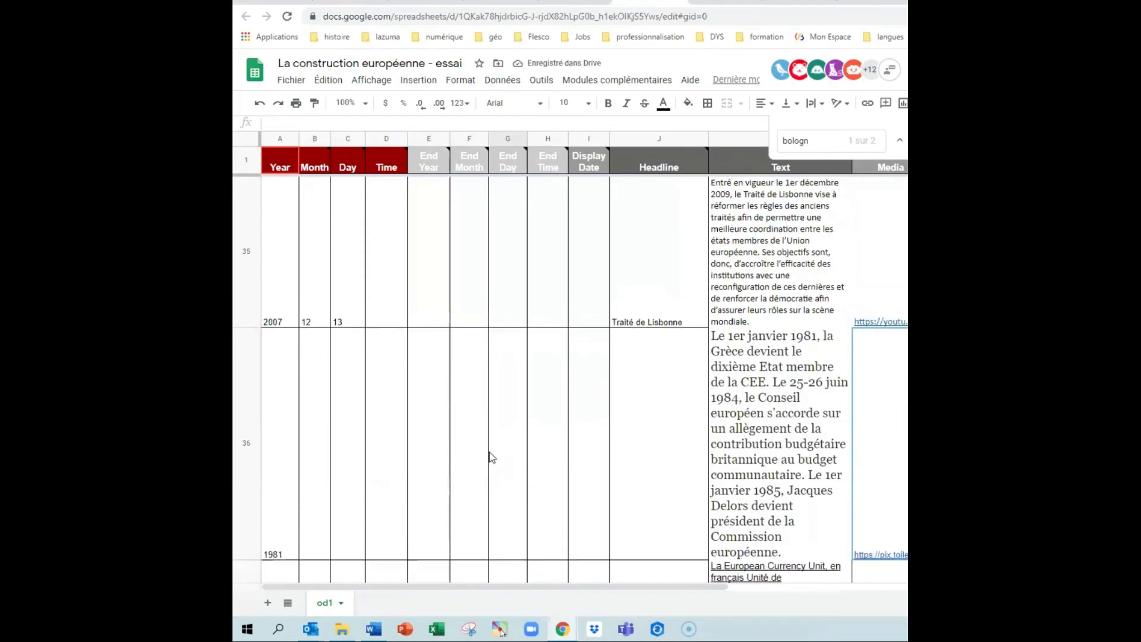
pyautogui.scroll(-8, 491, 458)
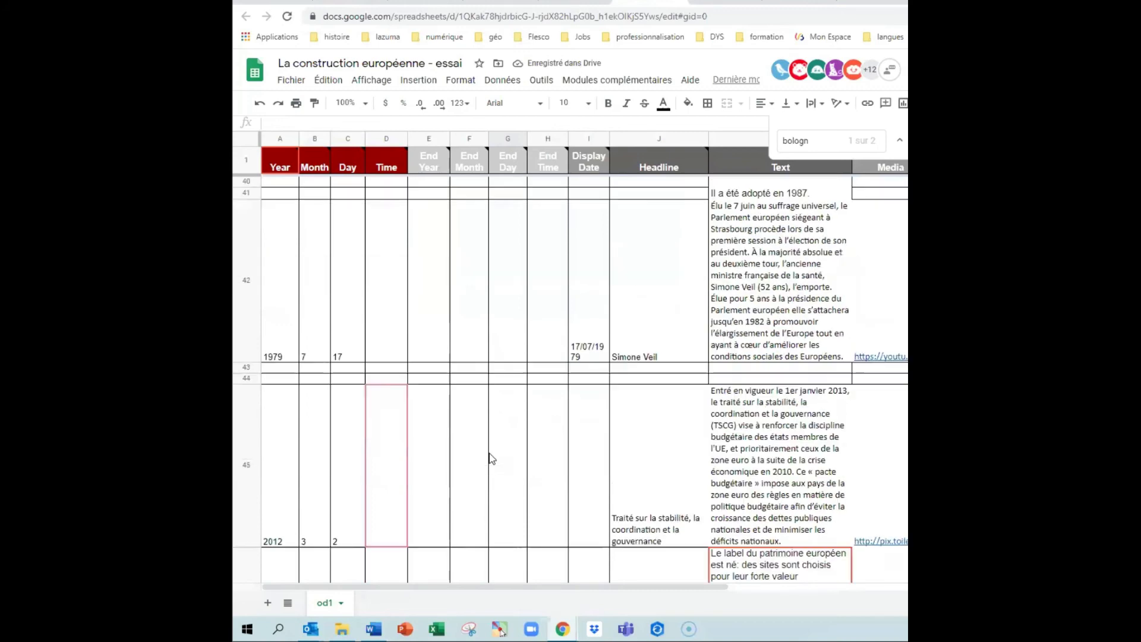
pyautogui.scroll(-3, 491, 458)
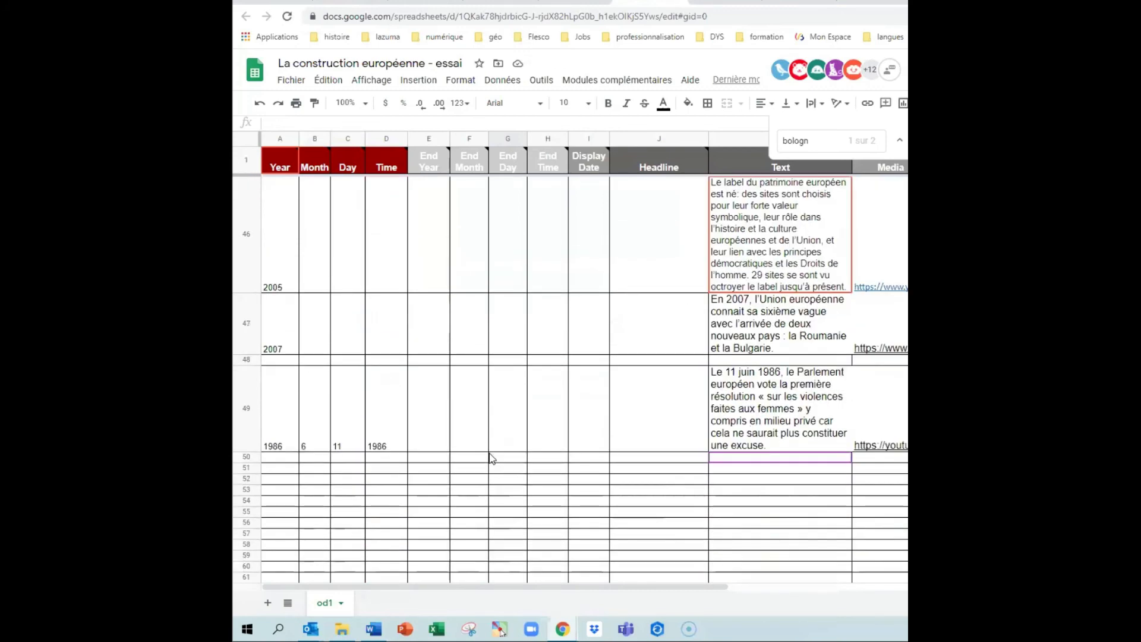
pyautogui.click(341, 2)
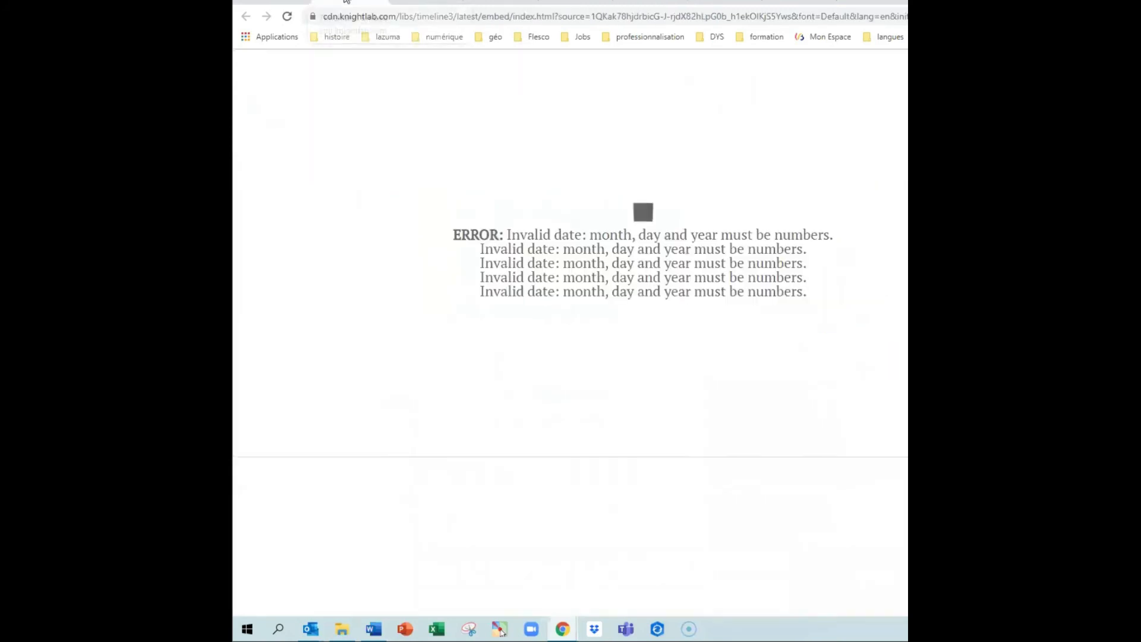
pyautogui.click(288, 17)
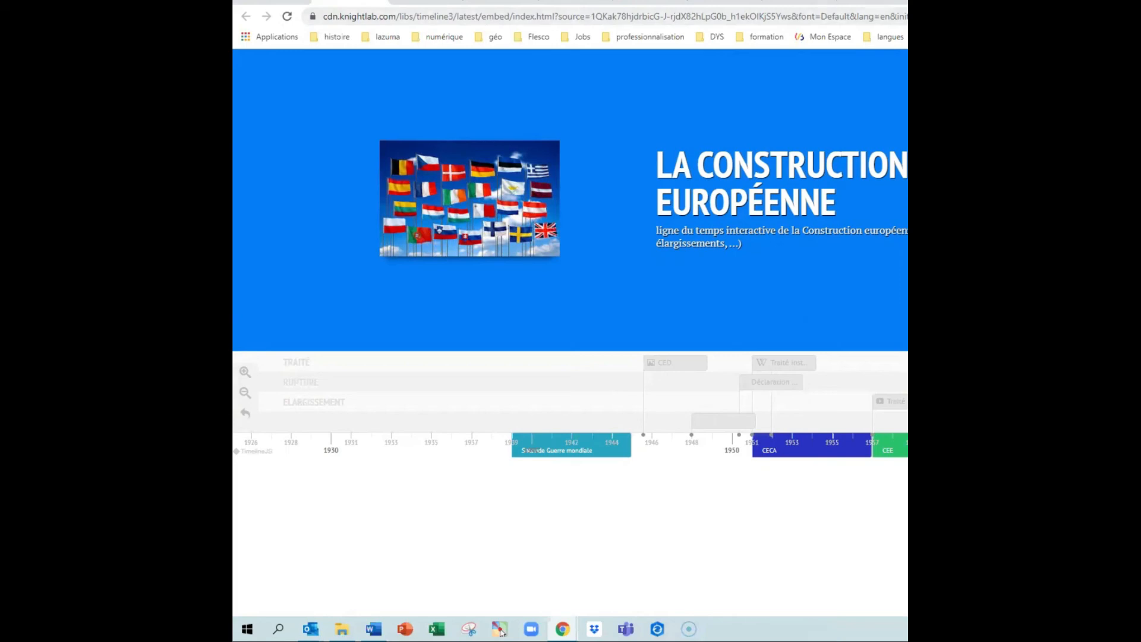
# Page through the published timeline from the title slide to the 1979 European Currency Unit slide
pyautogui.press('Right')
pyautogui.press('Right')
pyautogui.press('Right')
pyautogui.press('Right')
pyautogui.press('Right')
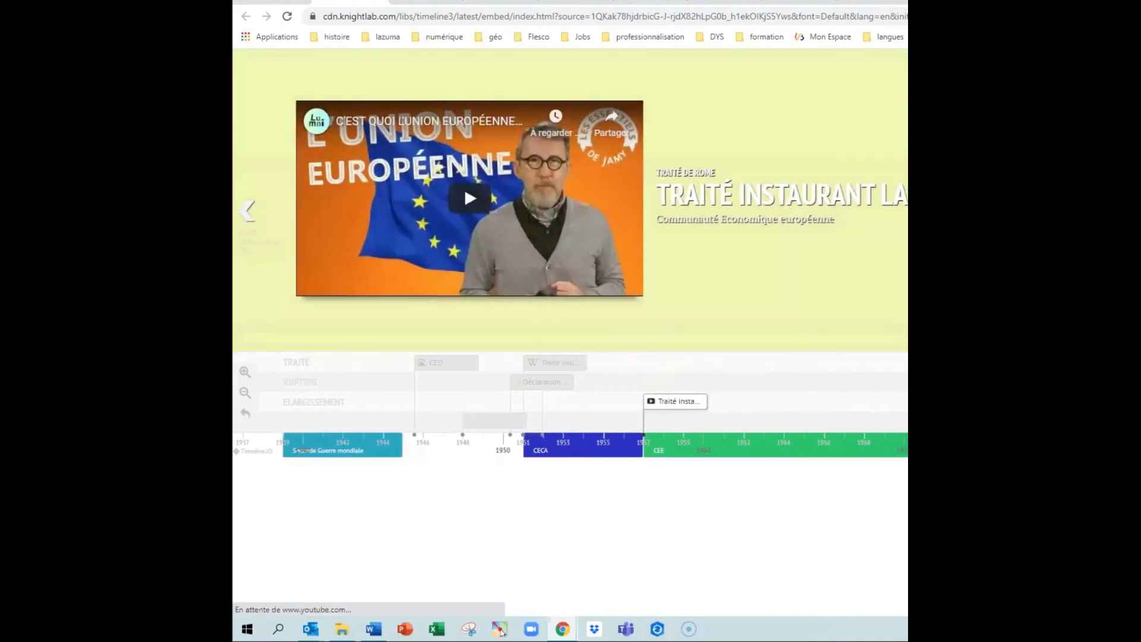
pyautogui.press('Right')
pyautogui.press('Right')
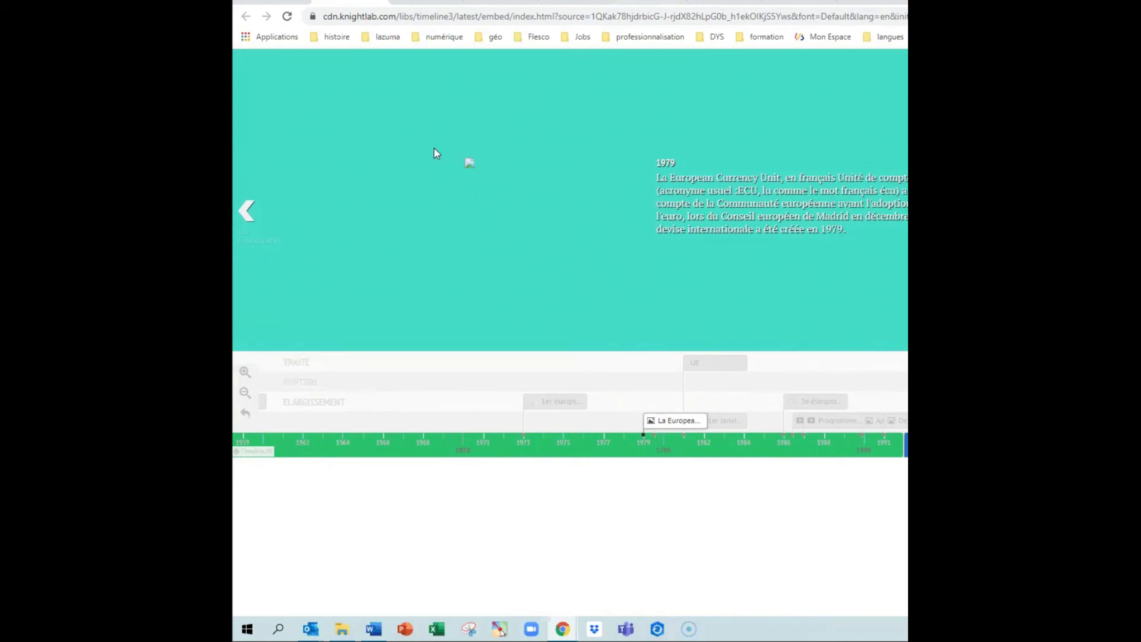
# Look back at the spreadsheet's last rows and examine the Toile Libre image's display link against its direct-access link
pyautogui.click(661, 6)
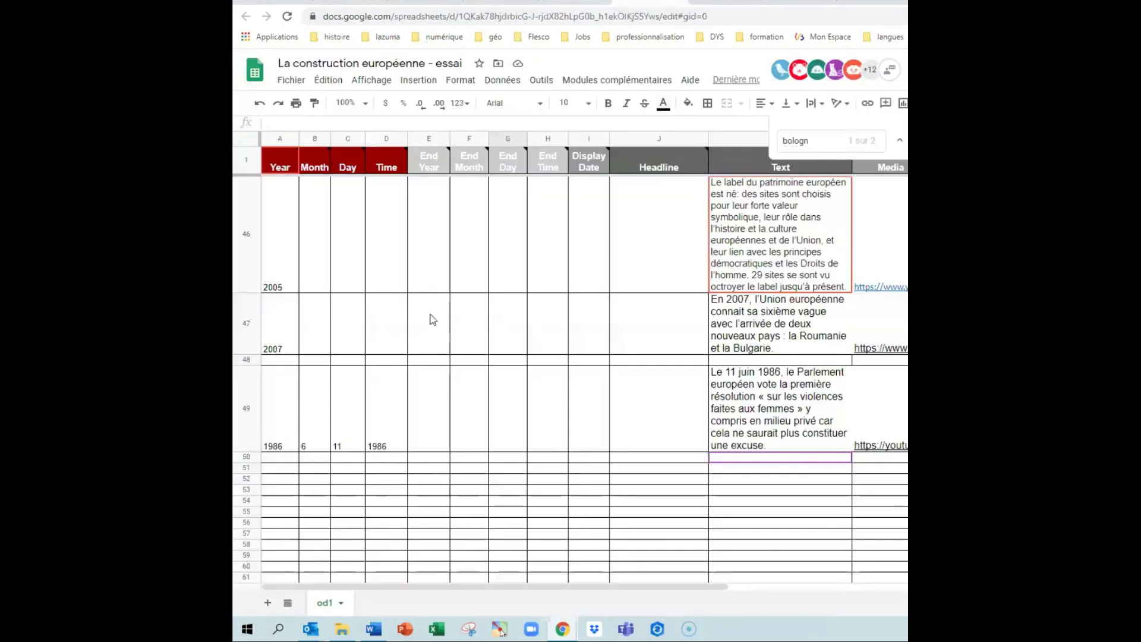
pyautogui.scroll(2, 297, 361)
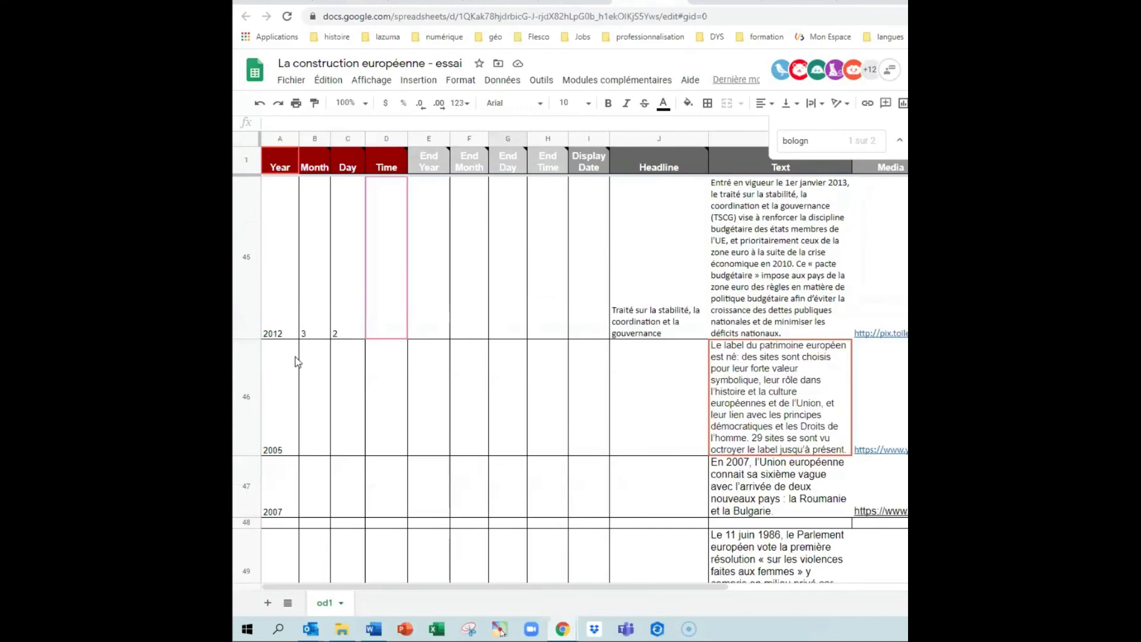
pyautogui.click(809, 3)
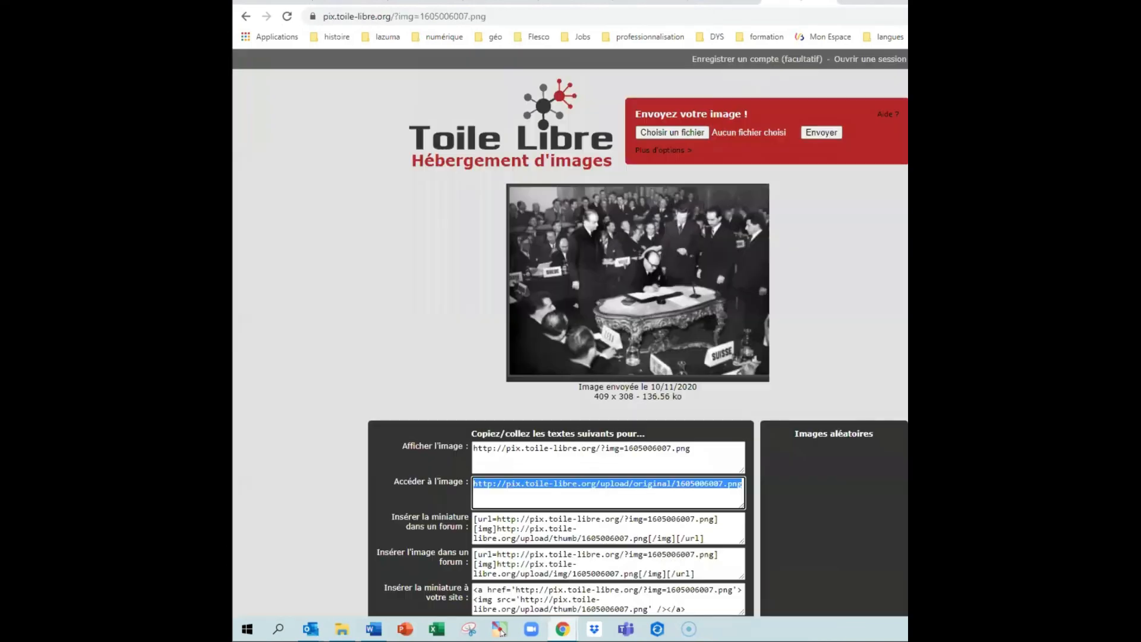
pyautogui.click(502, 448)
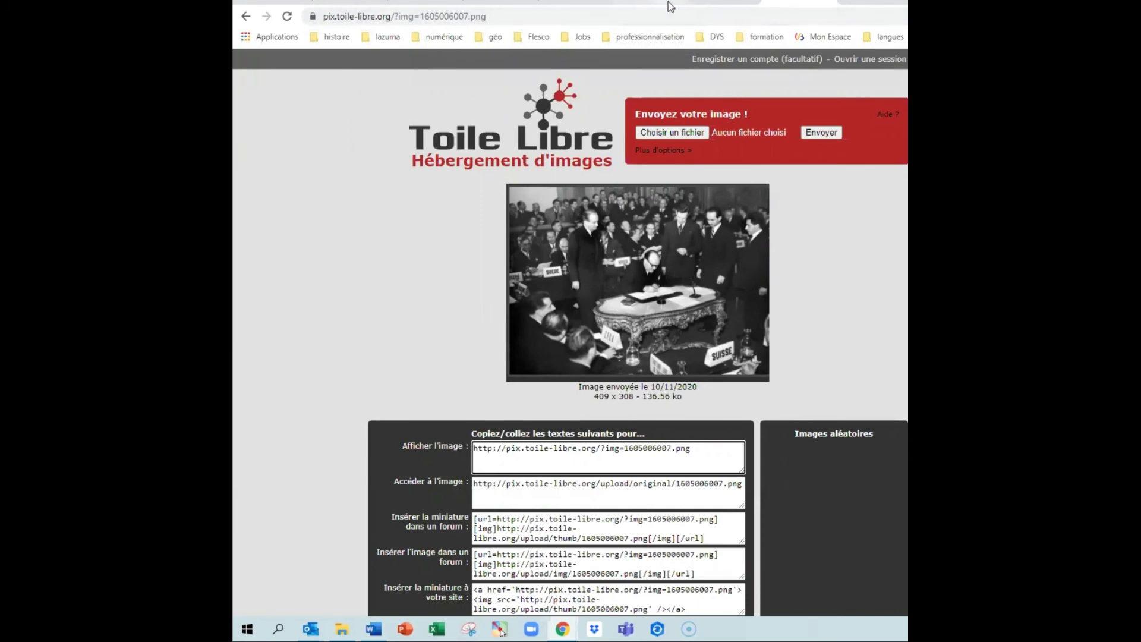
# Return to the published timeline and review its slides from Simone Veil through the Schengen UE event to the May 1992 Natura 2000 slide
pyautogui.click(344, 3)
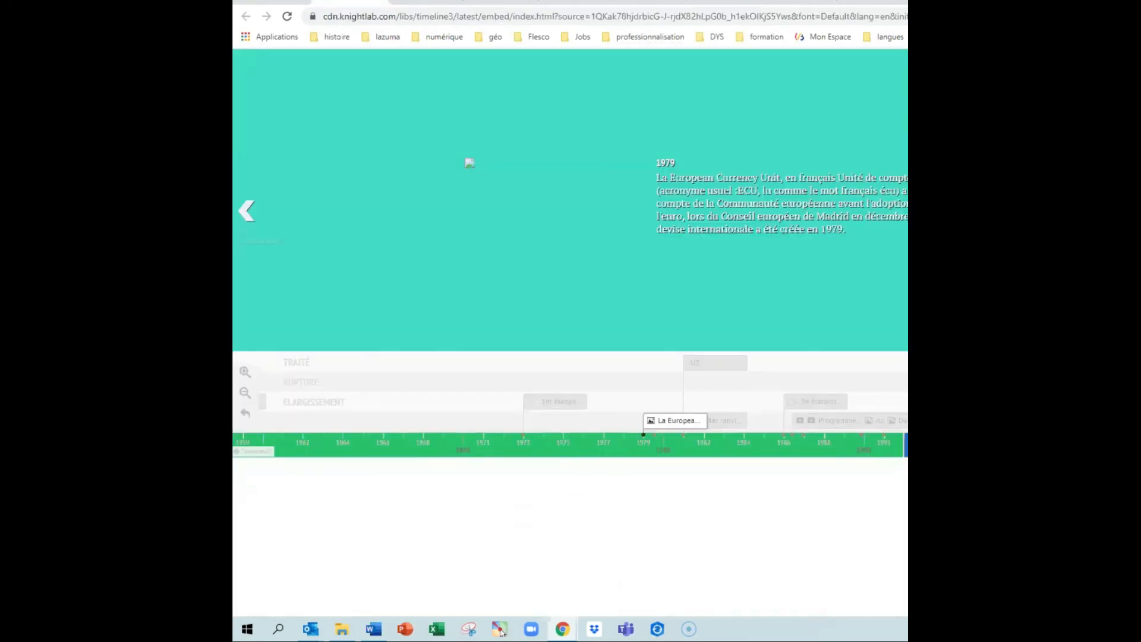
pyautogui.press('Right')
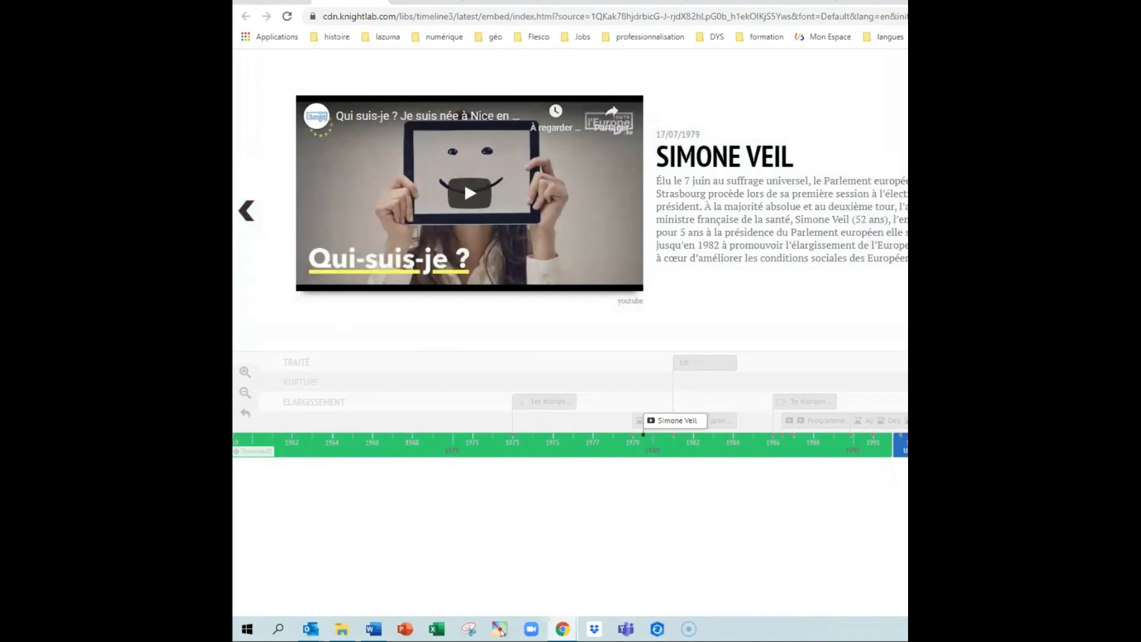
pyautogui.click(705, 362)
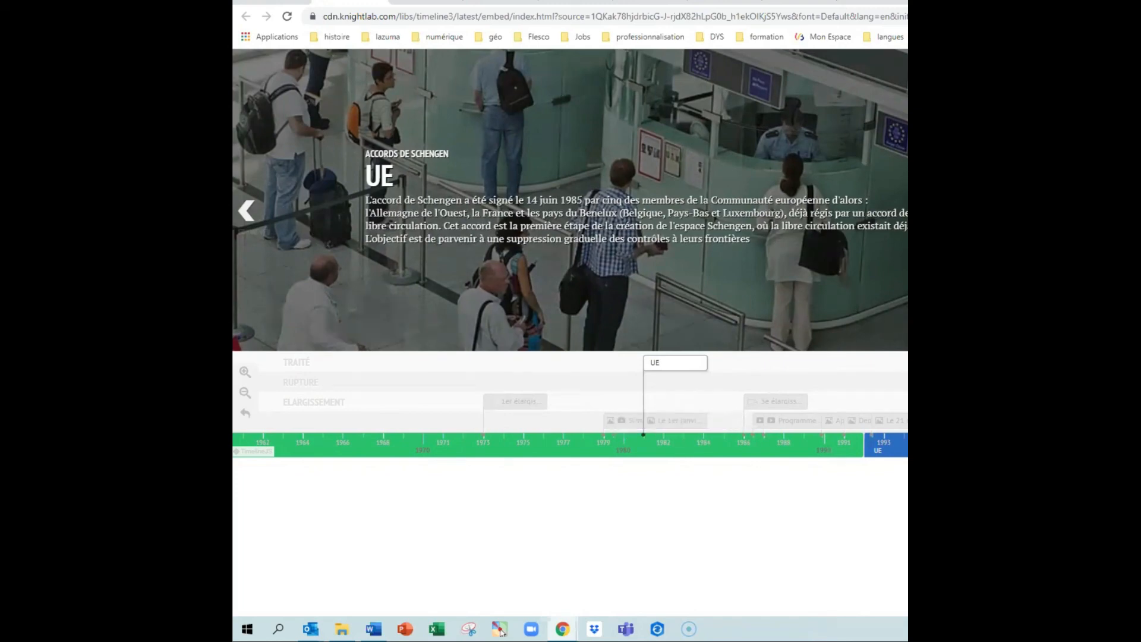
pyautogui.press('Right')
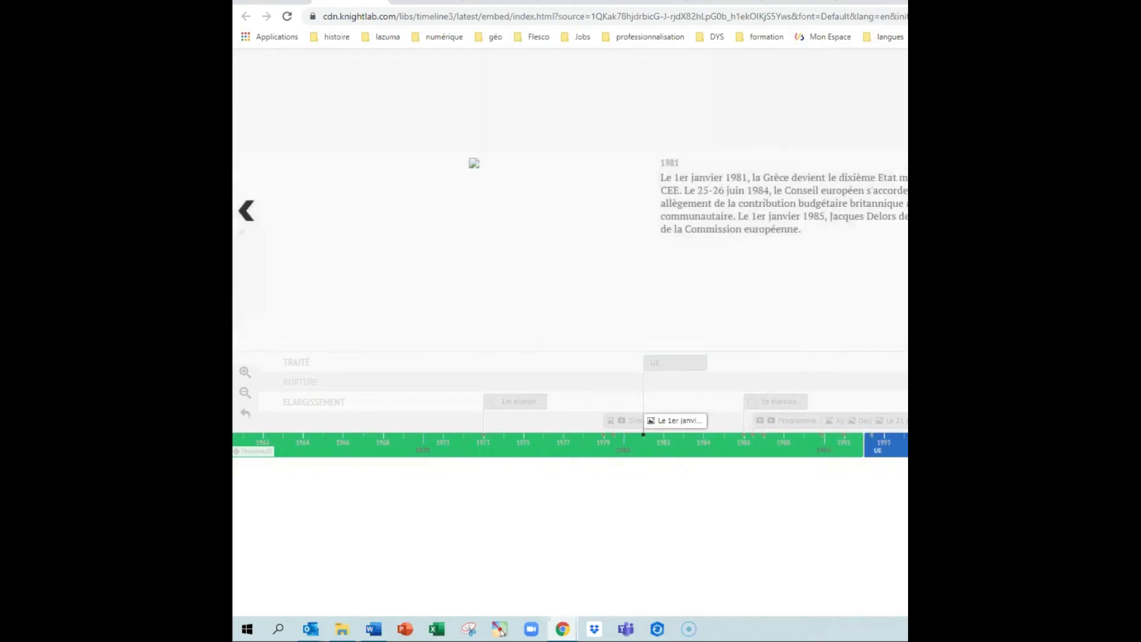
pyautogui.press('Right')
pyautogui.press('Right')
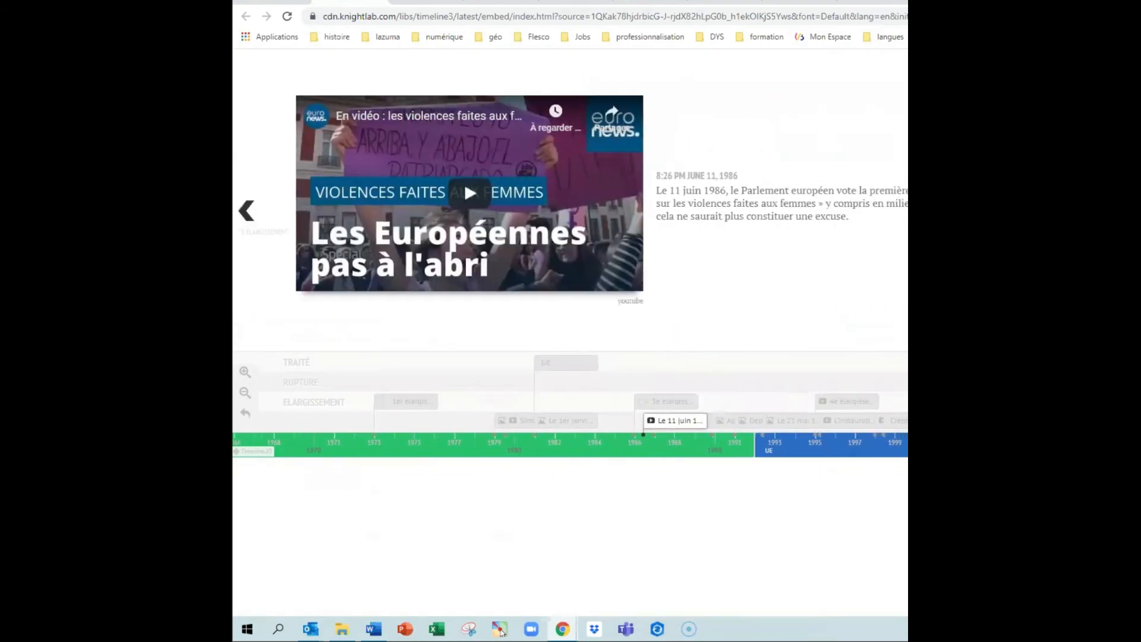
pyautogui.press('Right')
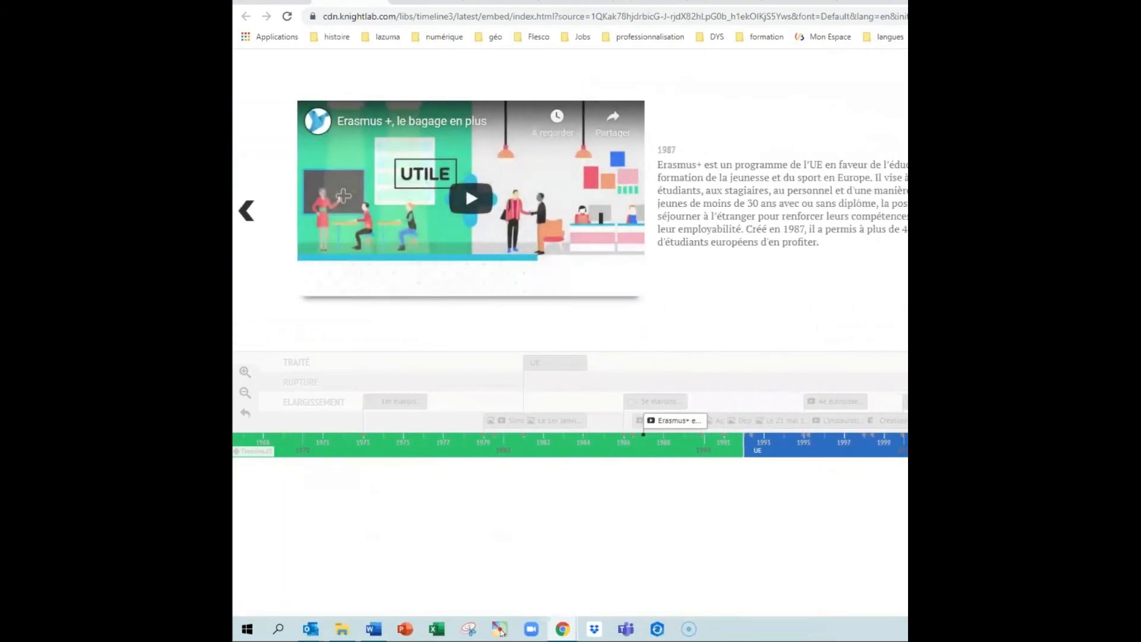
pyautogui.press('Right')
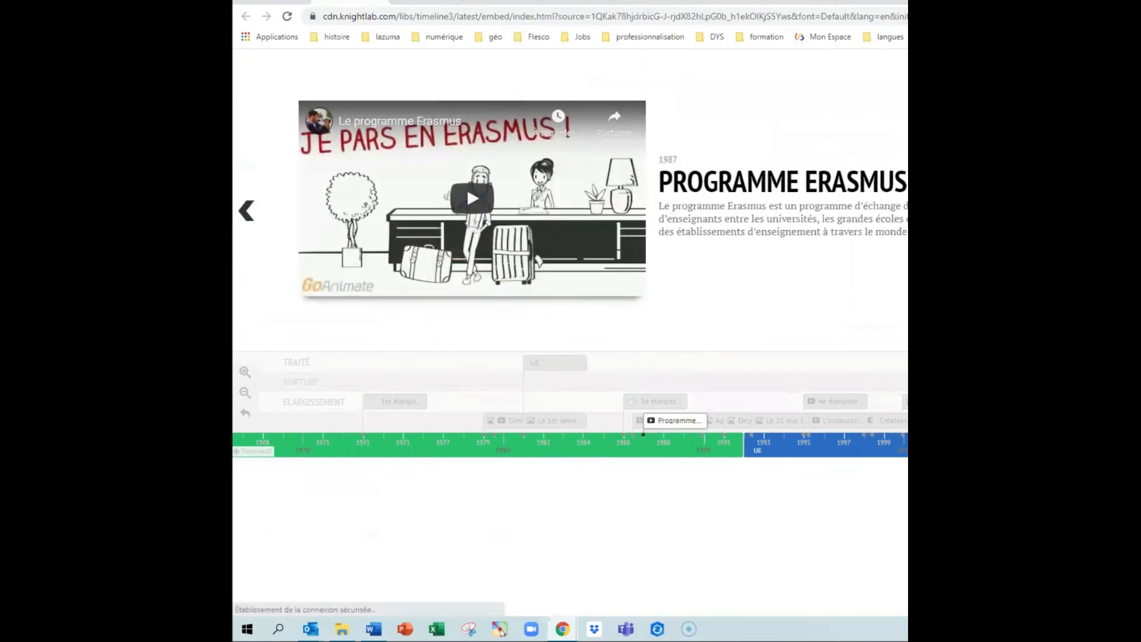
pyautogui.press('Right')
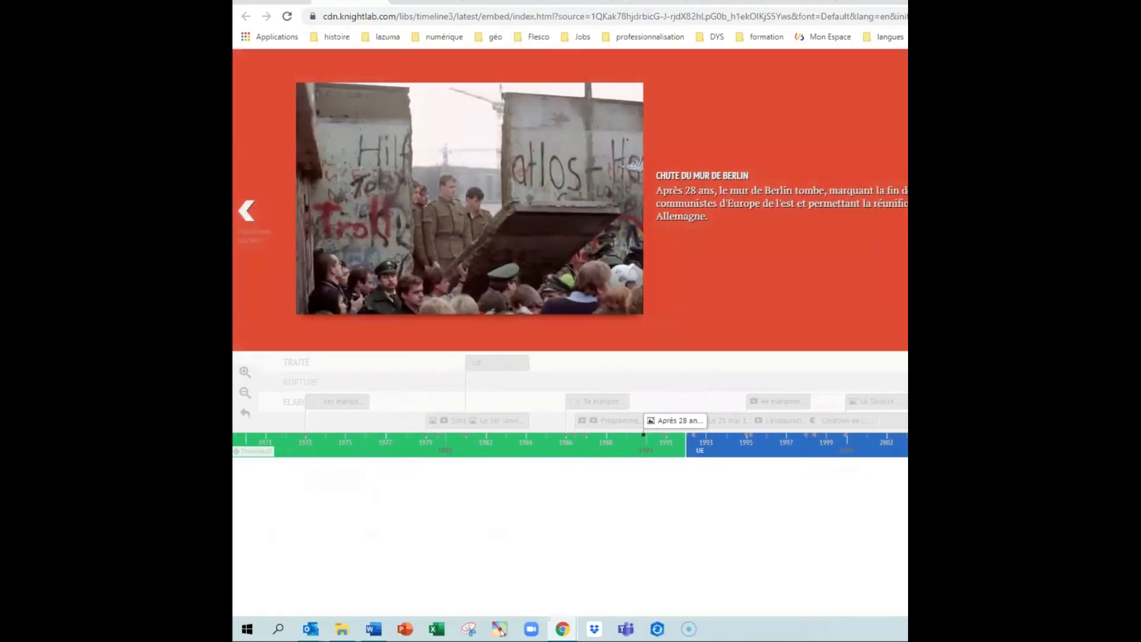
pyautogui.press('Right')
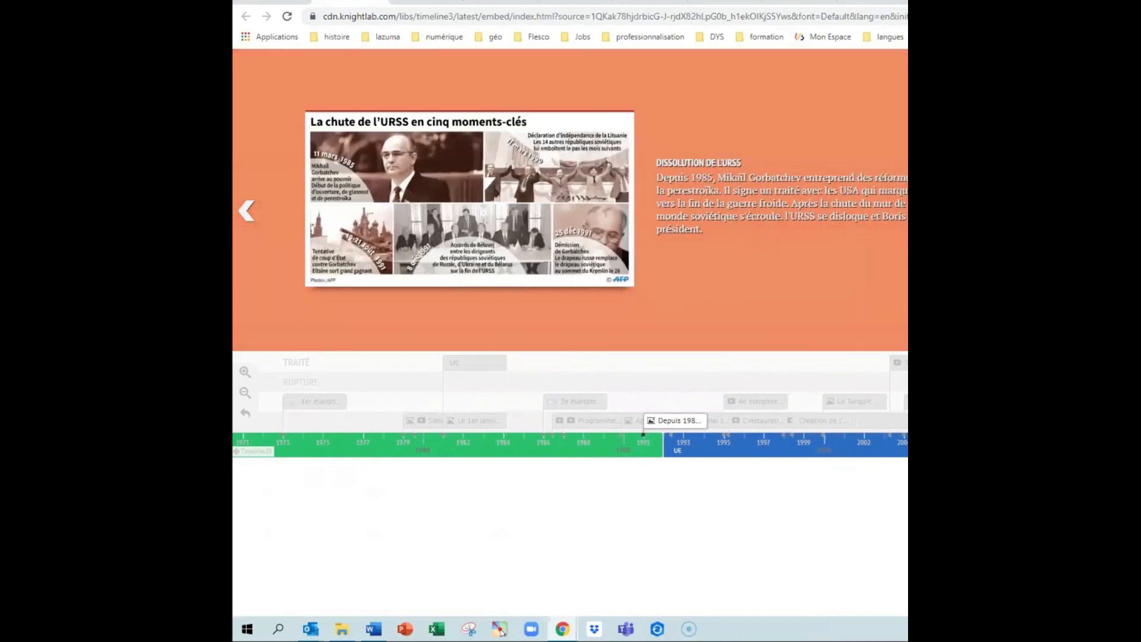
pyautogui.press('Right')
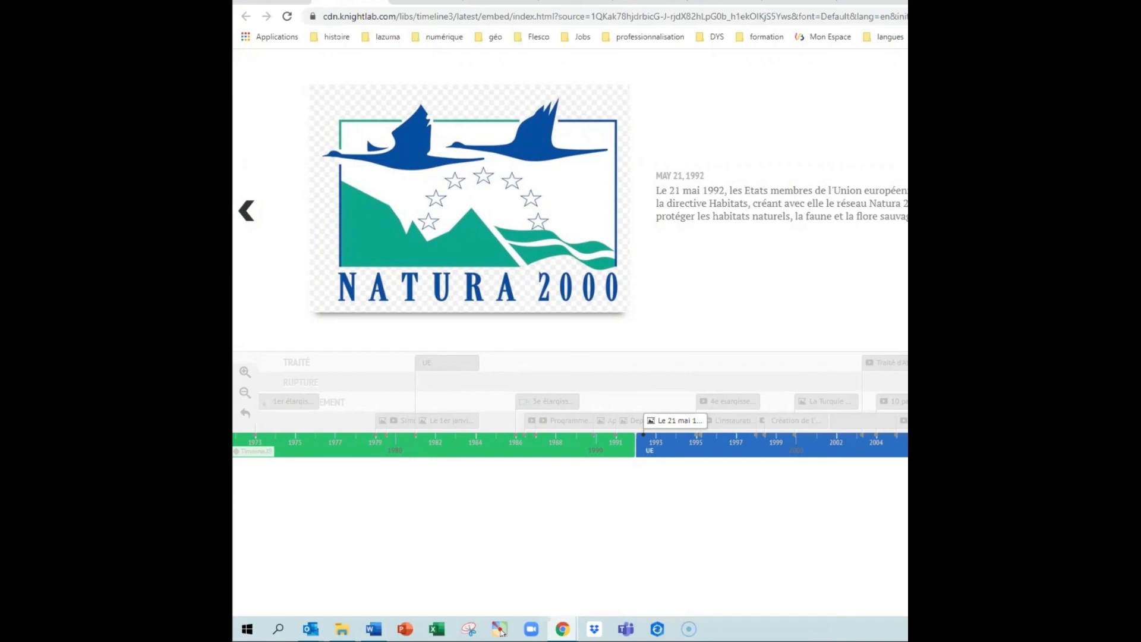
# Return to the timeline spreadsheet and view the media, credit, caption and group columns around the 2016 Turkey immigration agreement row
pyautogui.click(647, 1)
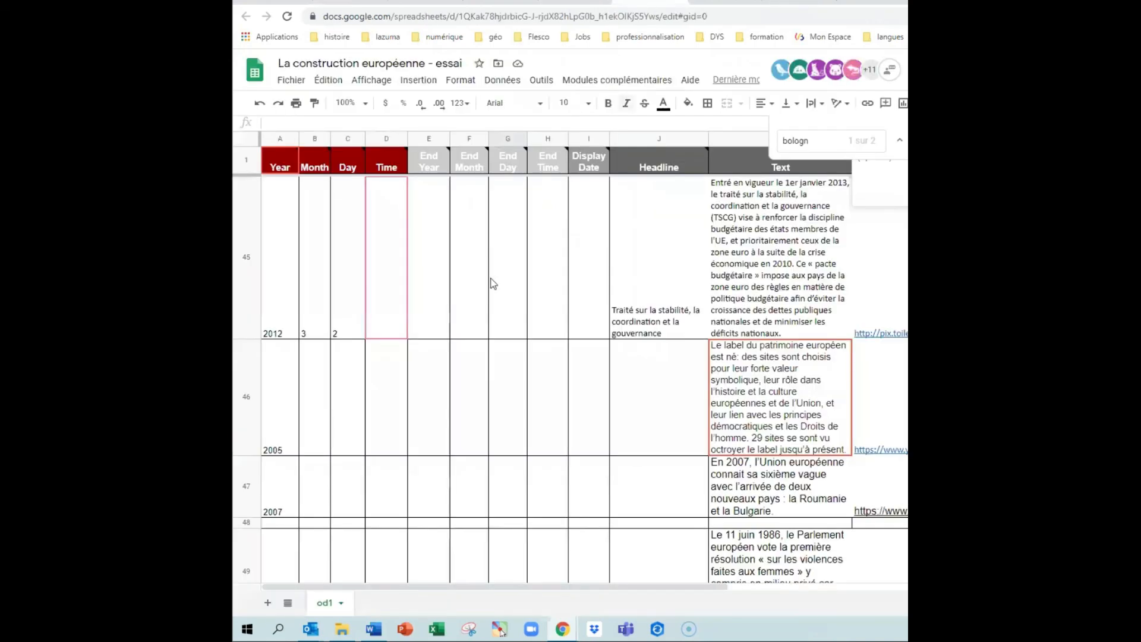
pyautogui.scroll(10, 565, 409)
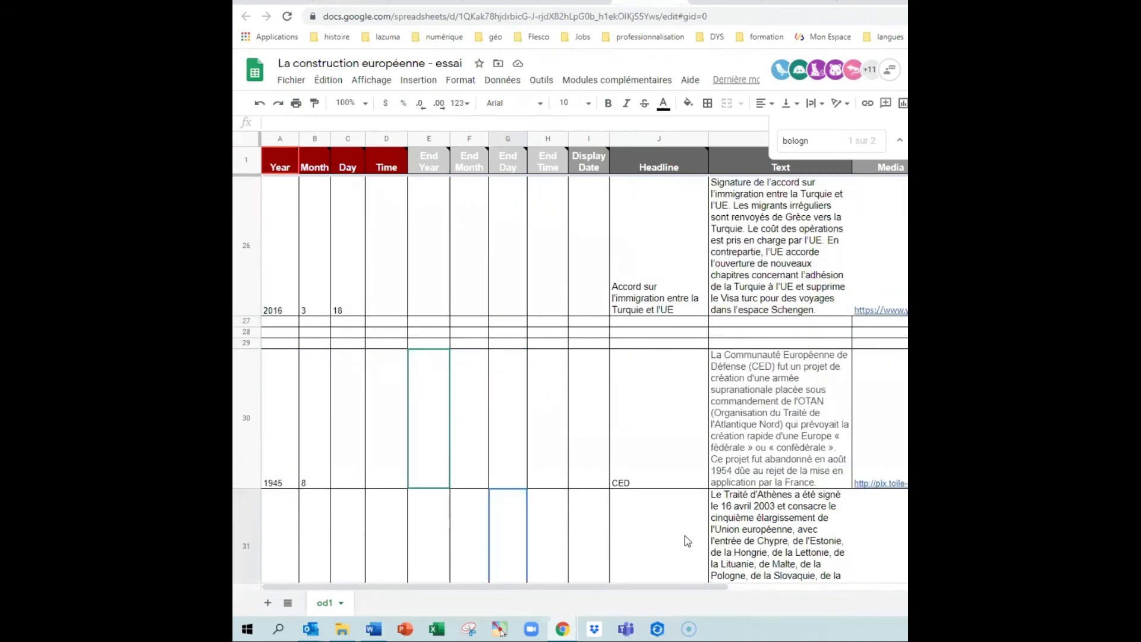
pyautogui.moveTo(685, 591); pyautogui.dragTo(908, 591)
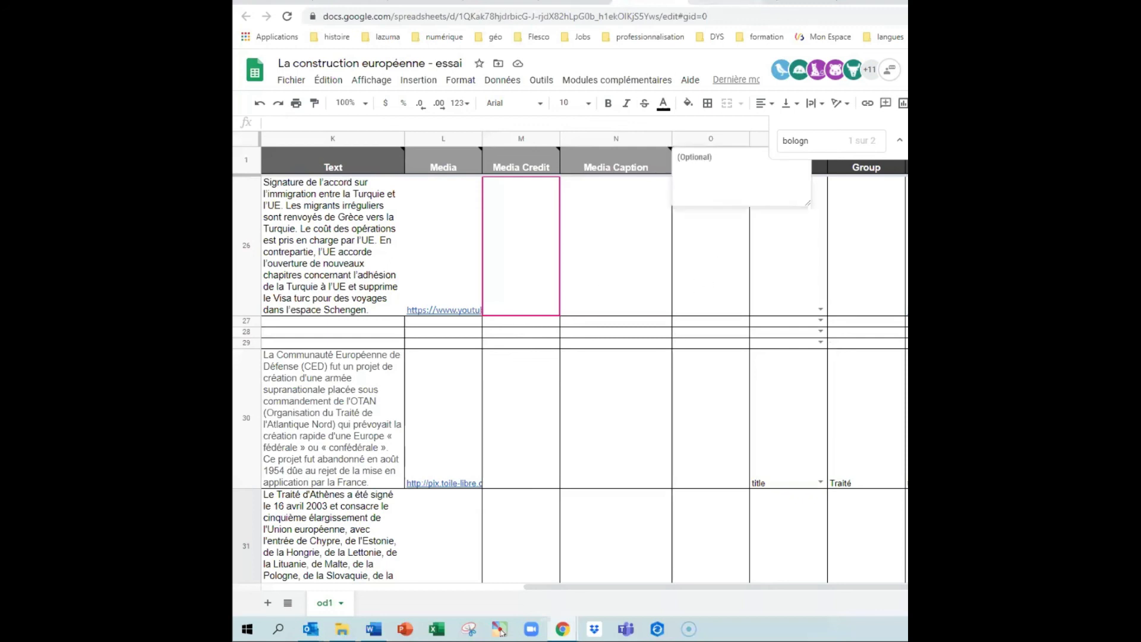
# Search Google Images for "plan marshall" and preview Wikipédia's portrait of George Marshall, selecting the results page's address
pyautogui.click(879, 2)
pyautogui.hotkey('ctrl', 'l')
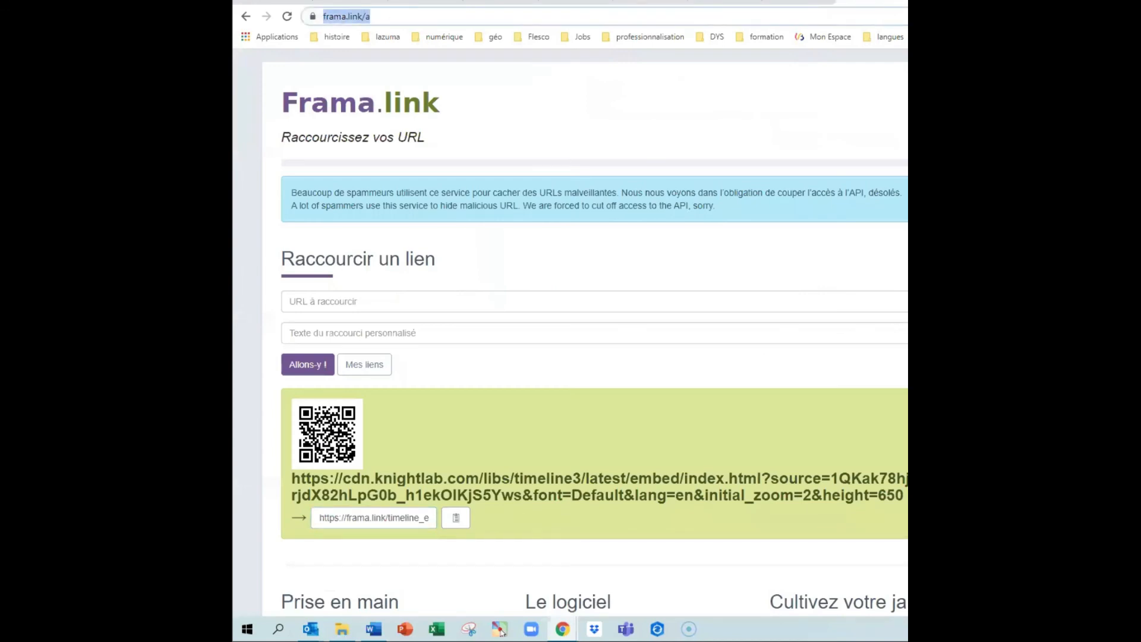
pyautogui.write('plan')
pyautogui.press('Return')
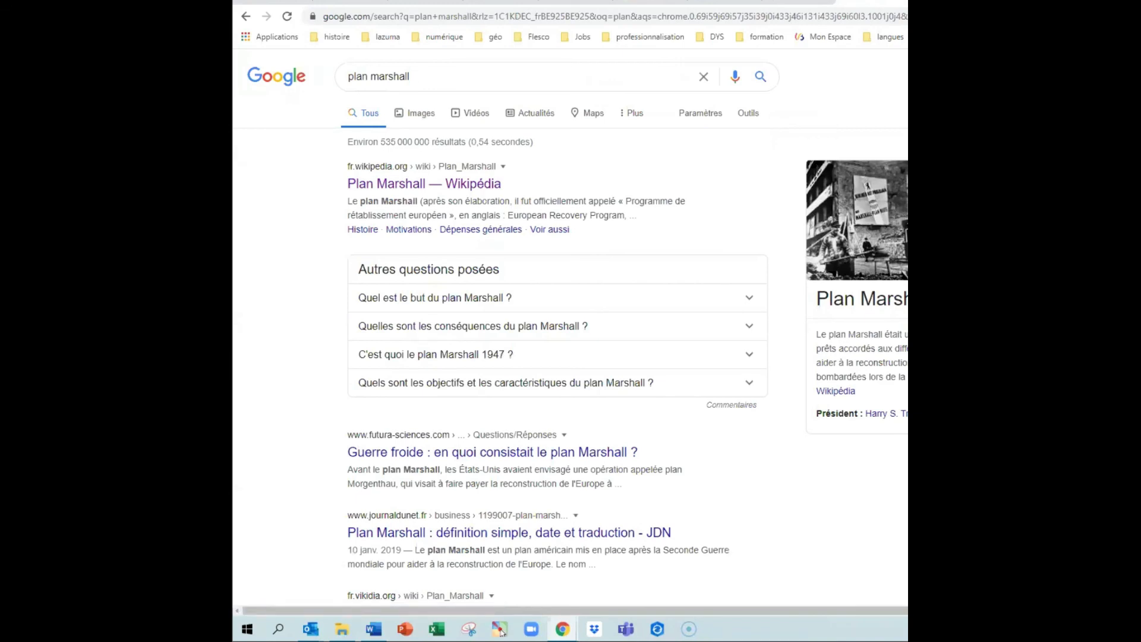
pyautogui.click(415, 121)
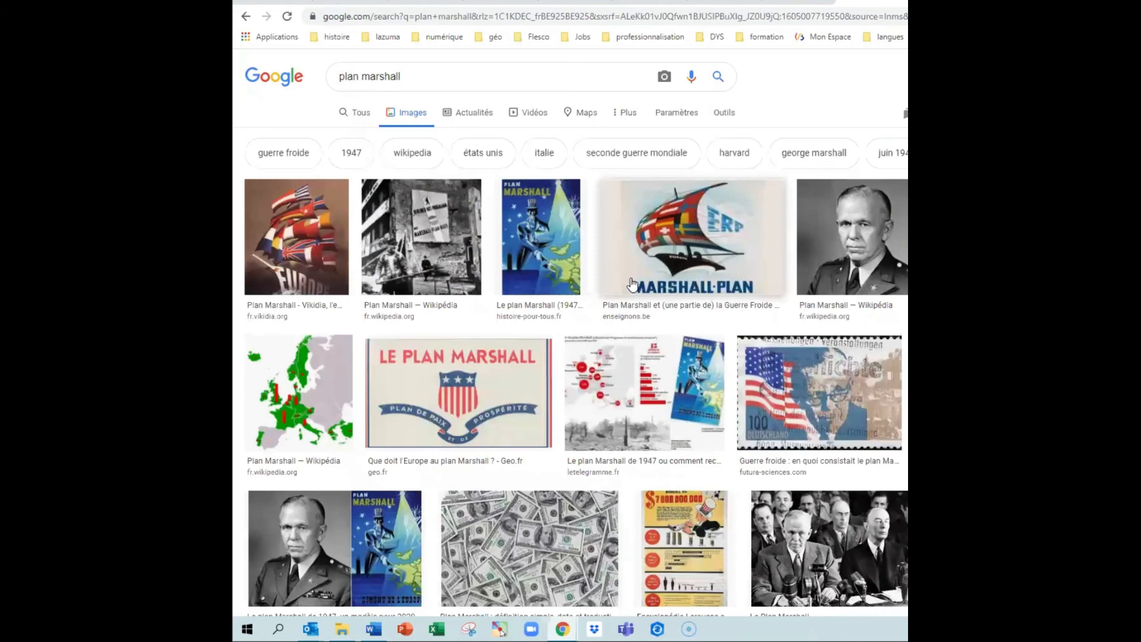
pyautogui.click(876, 274)
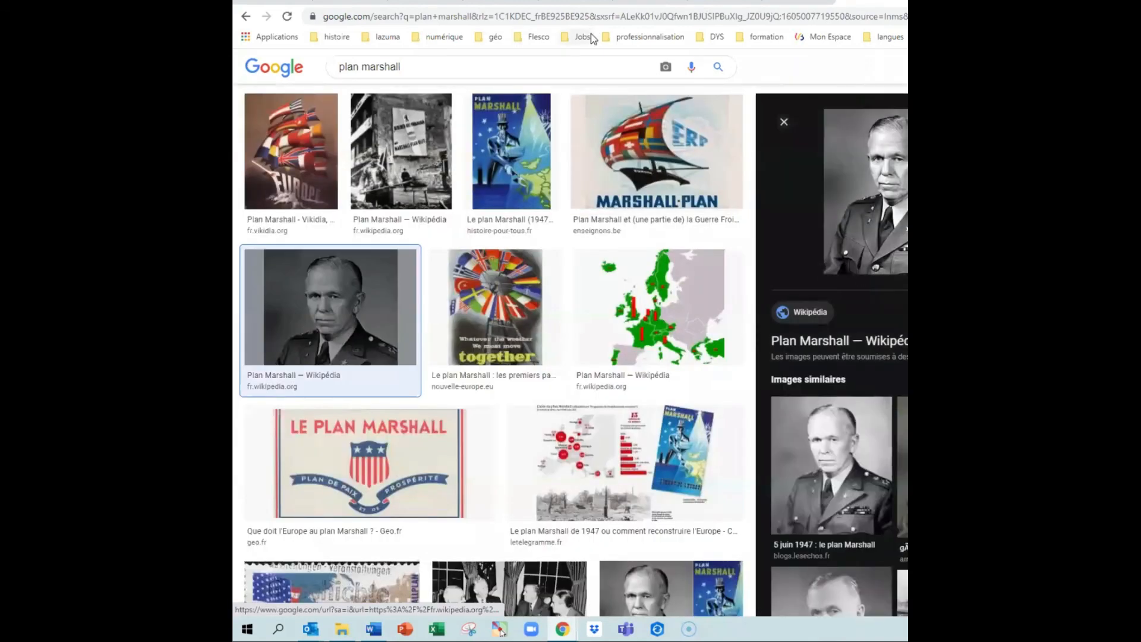
pyautogui.click(350, 20)
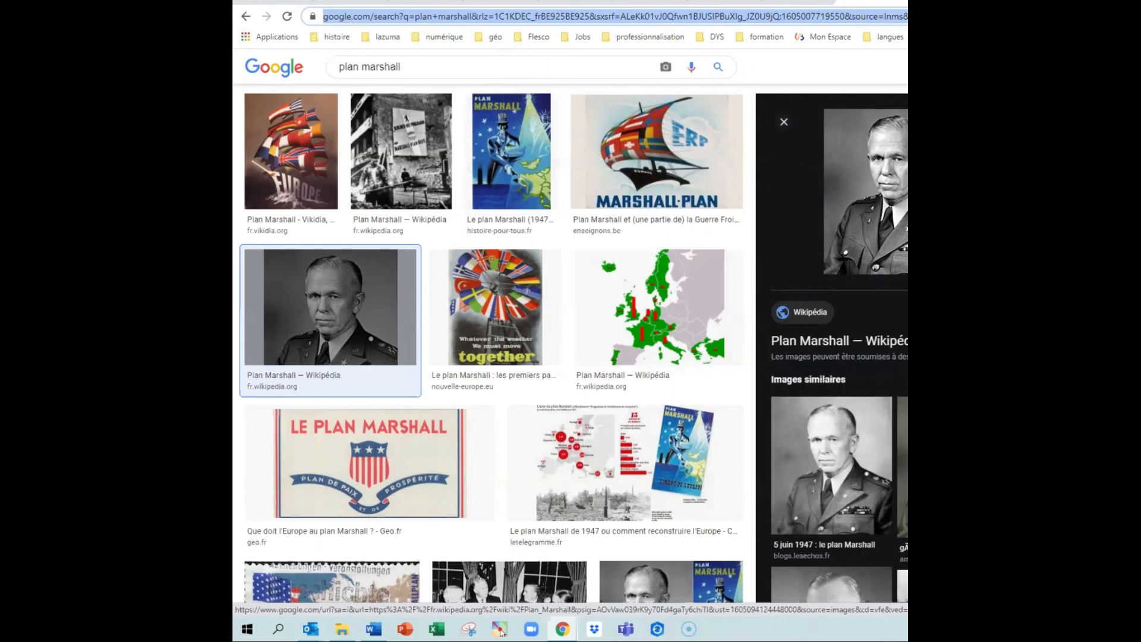
# Follow the Marshall portrait from Wikipédia to Wikimedia Commons, examine its web-use page and file URLs, and return to the image results
pyautogui.click(838, 264)
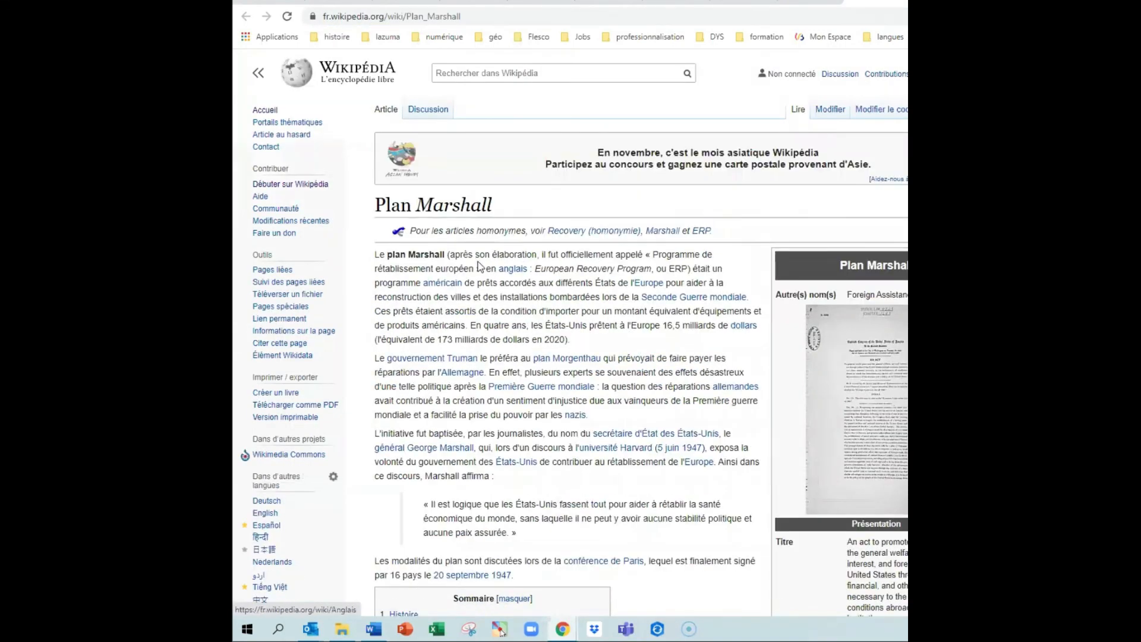
pyautogui.scroll(-10, 561, 267)
pyautogui.click(507, 433)
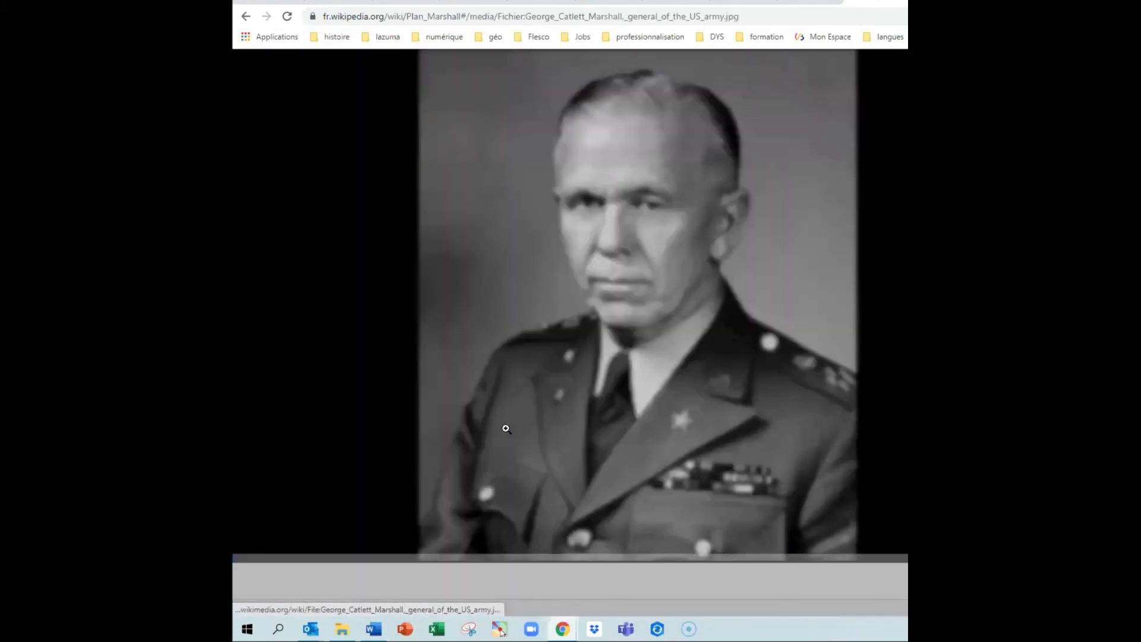
pyautogui.click(903, 579)
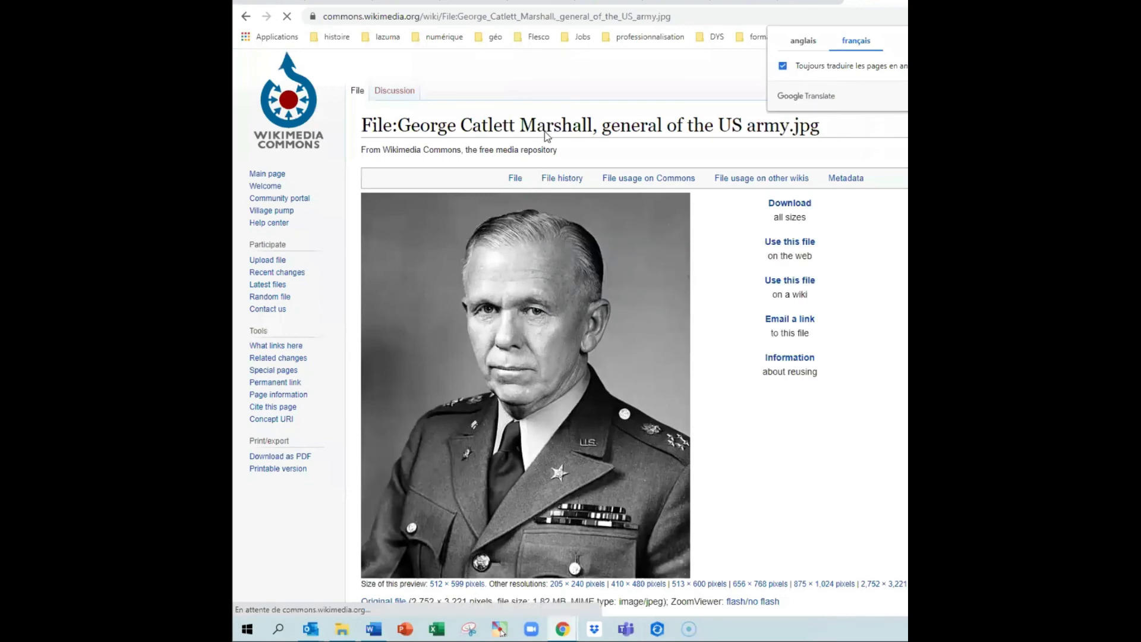
pyautogui.click(790, 260)
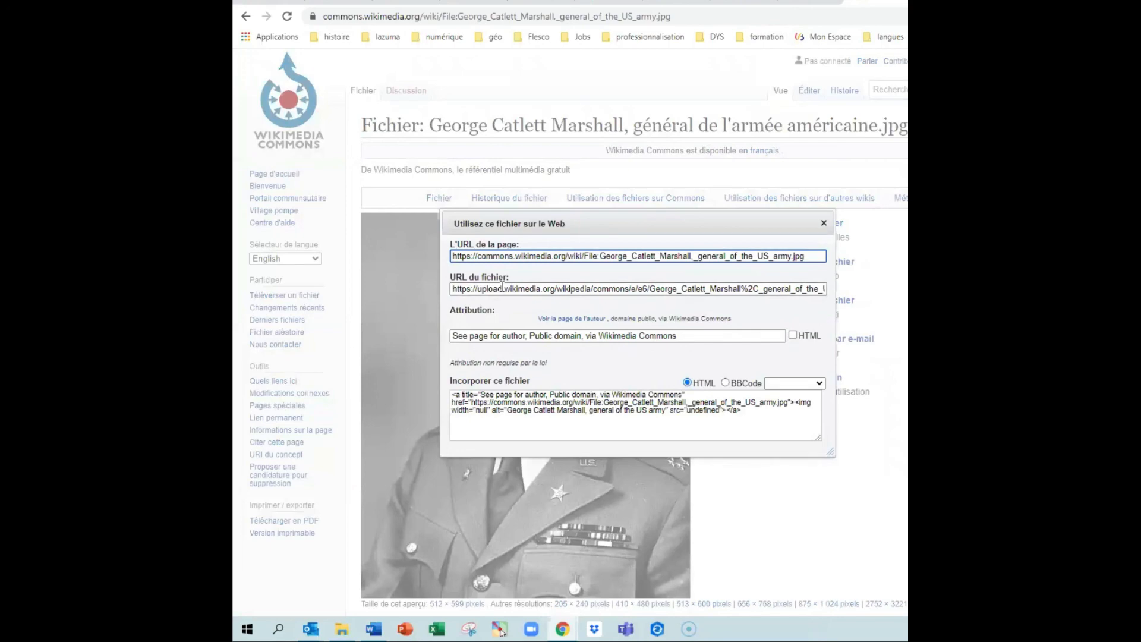
pyautogui.click(246, 16)
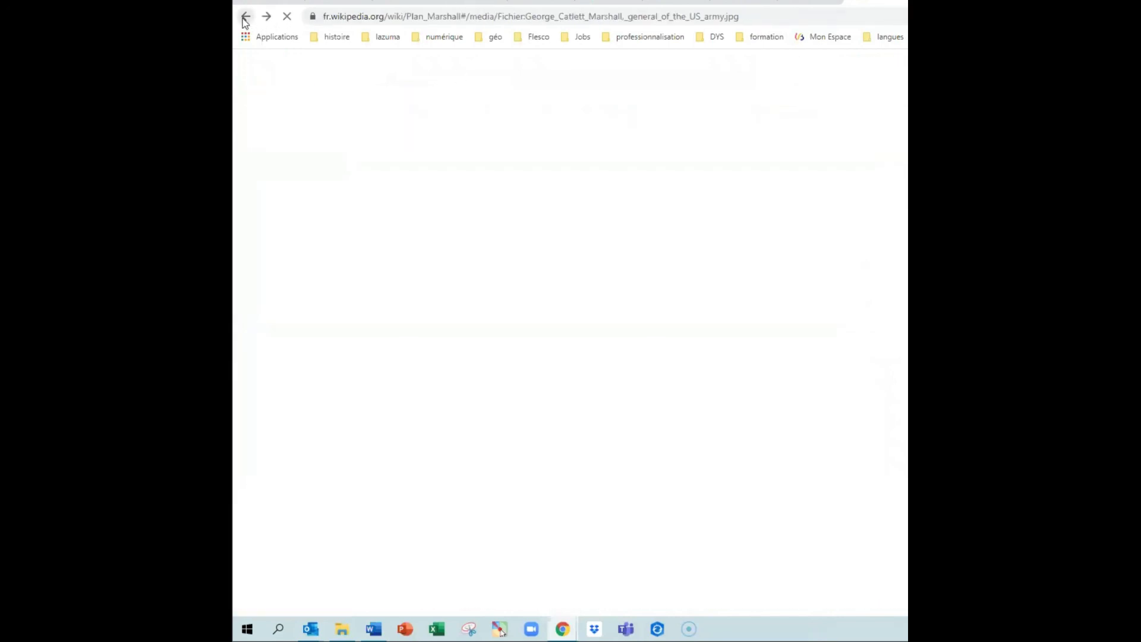
pyautogui.click(246, 18)
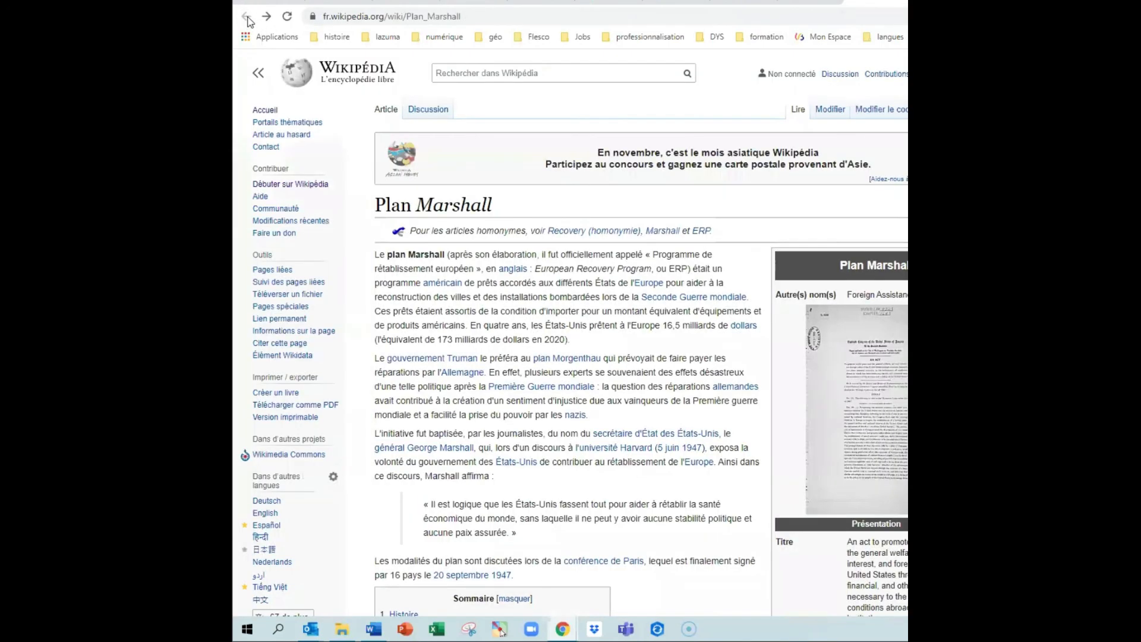
pyautogui.click(903, 2)
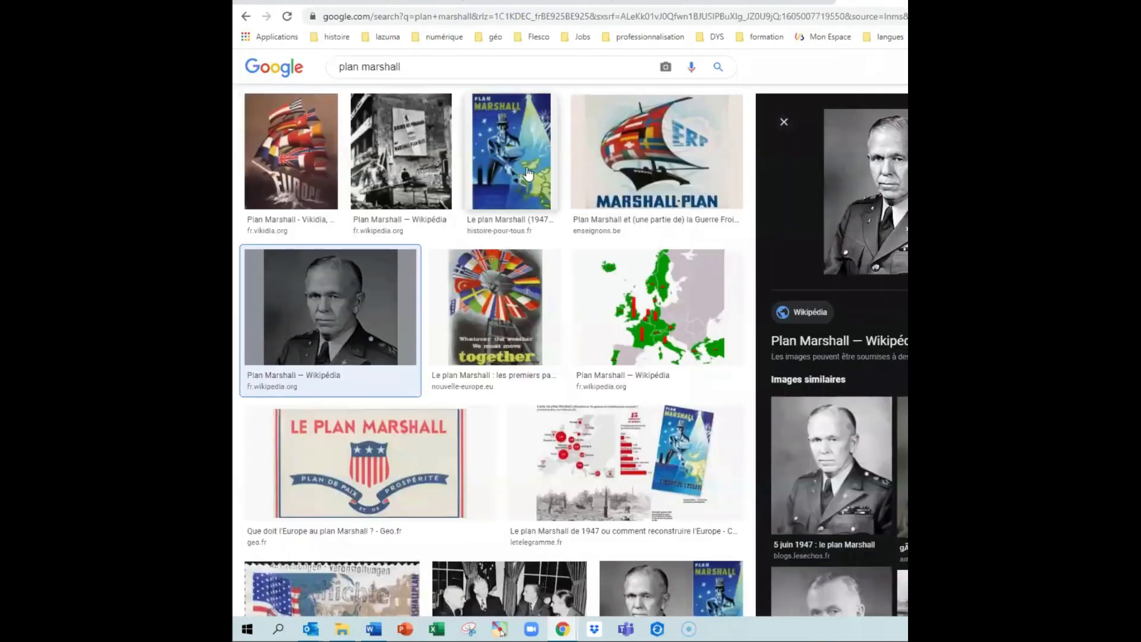
# Examine the blue Plan Marshall poster's source article on Histoire pour Tous, accepting its privacy notice, and return to the timeline spreadsheet
pyautogui.click(537, 187)
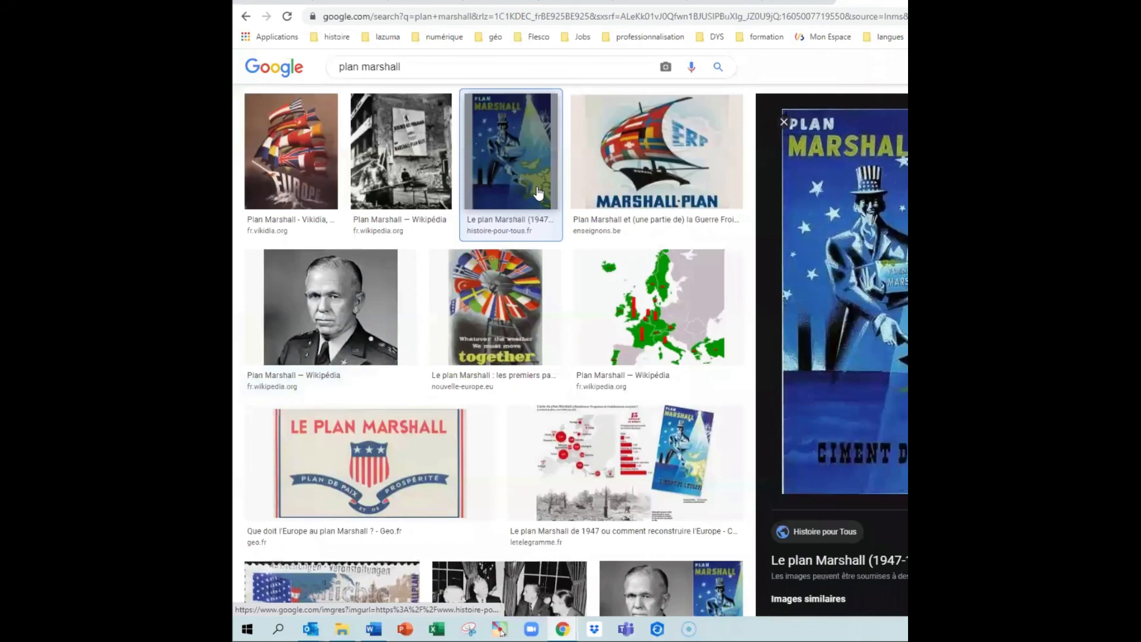
pyautogui.click(890, 437)
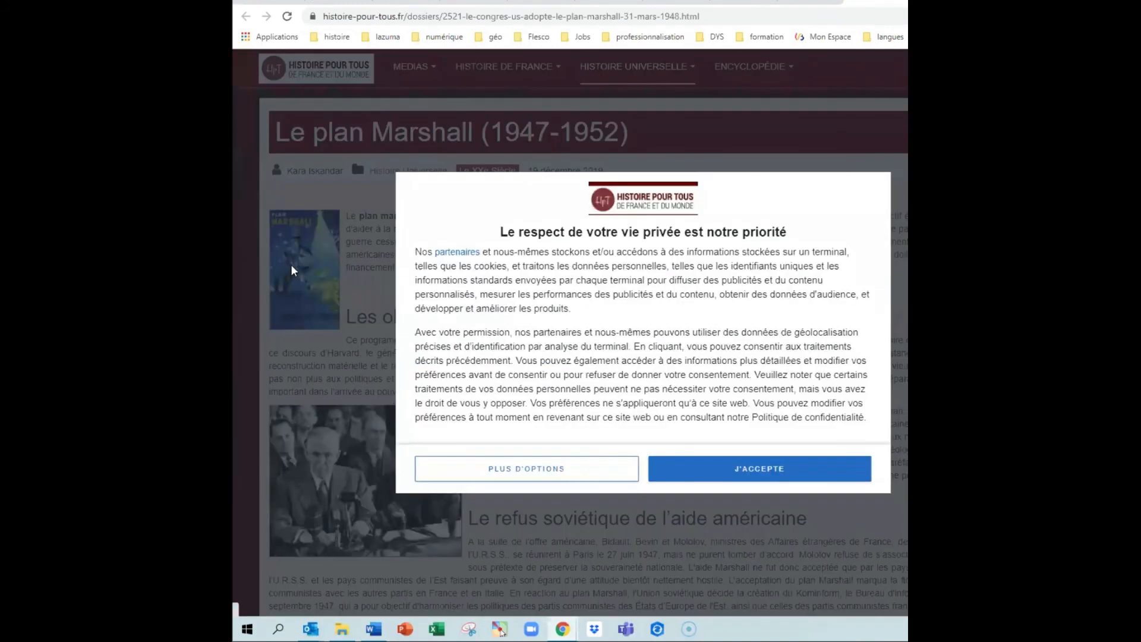
pyautogui.click(830, 482)
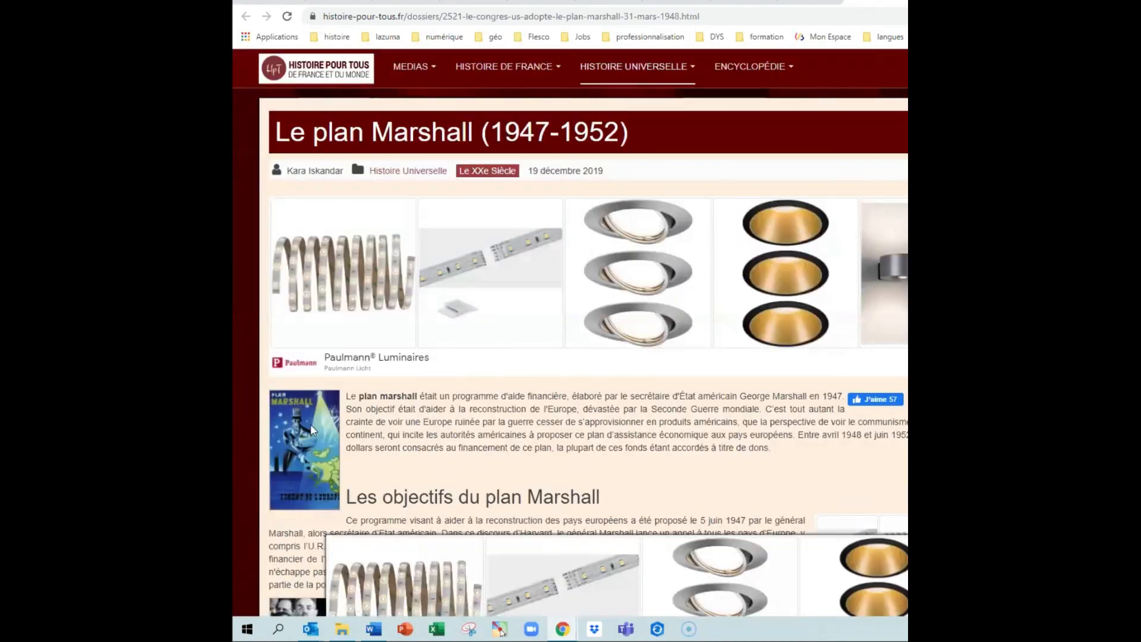
pyautogui.scroll(-1, 302, 432)
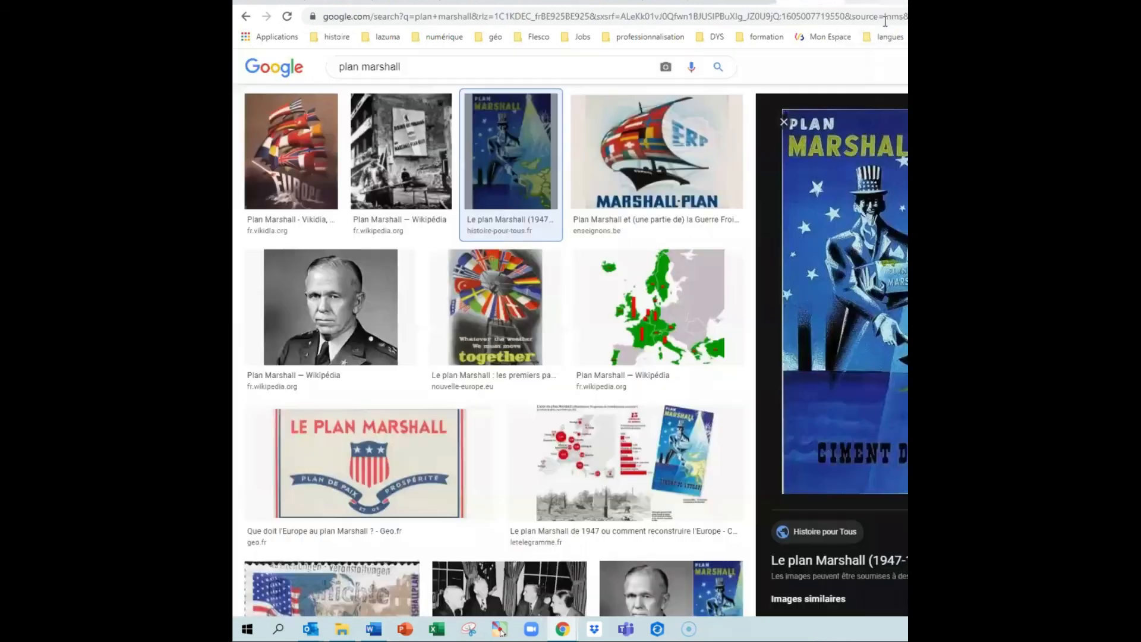
pyautogui.click(902, 3)
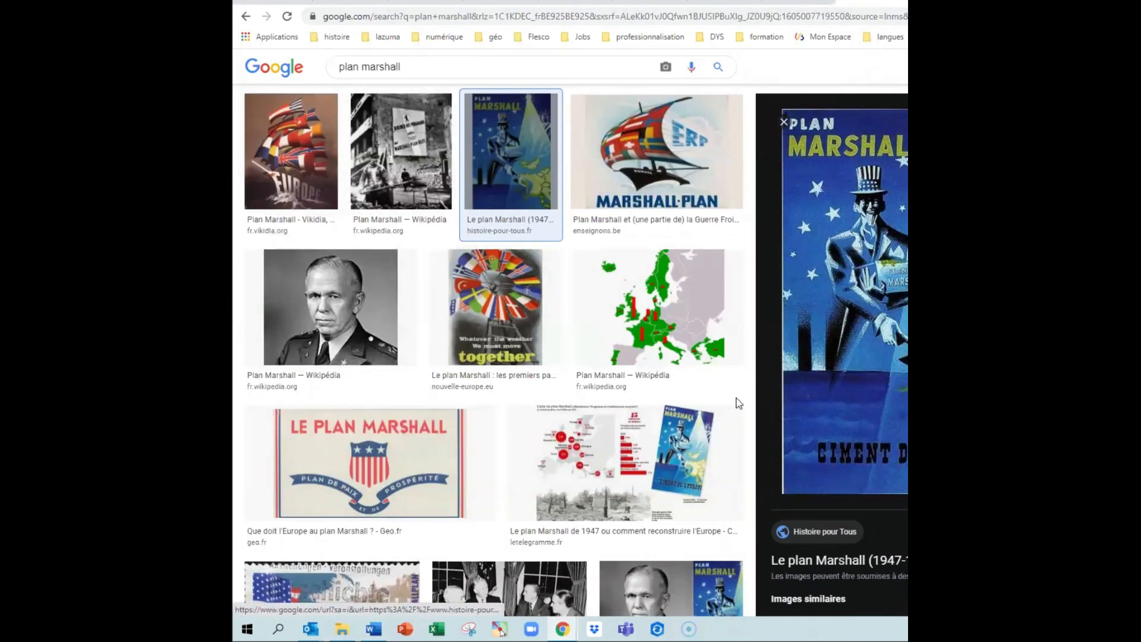
pyautogui.scroll(-2, 739, 403)
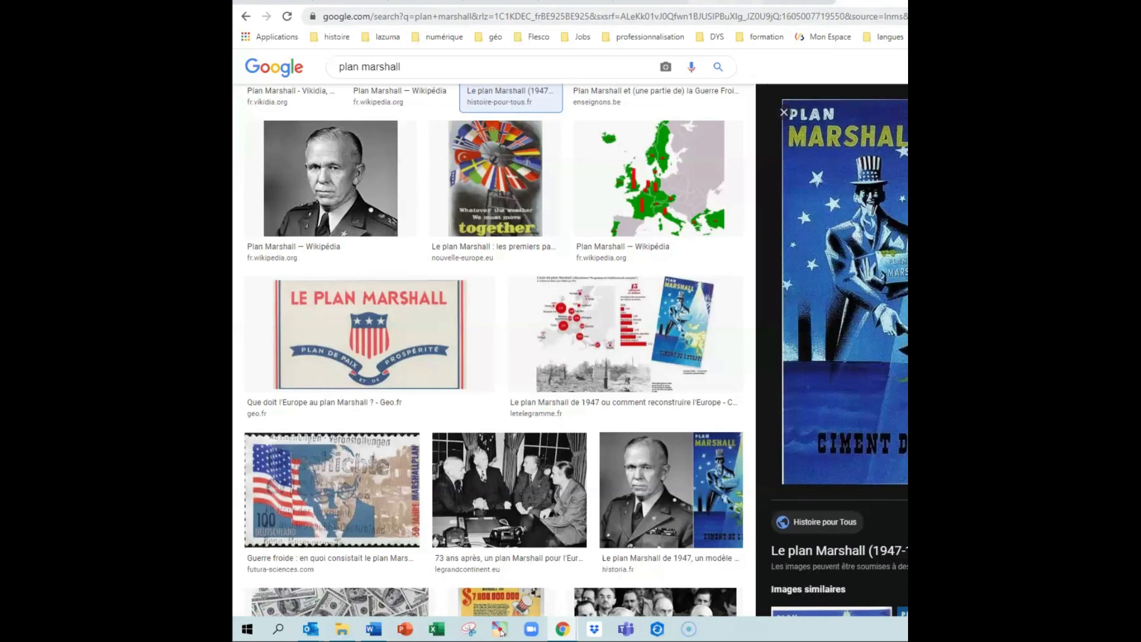
pyautogui.click(645, 2)
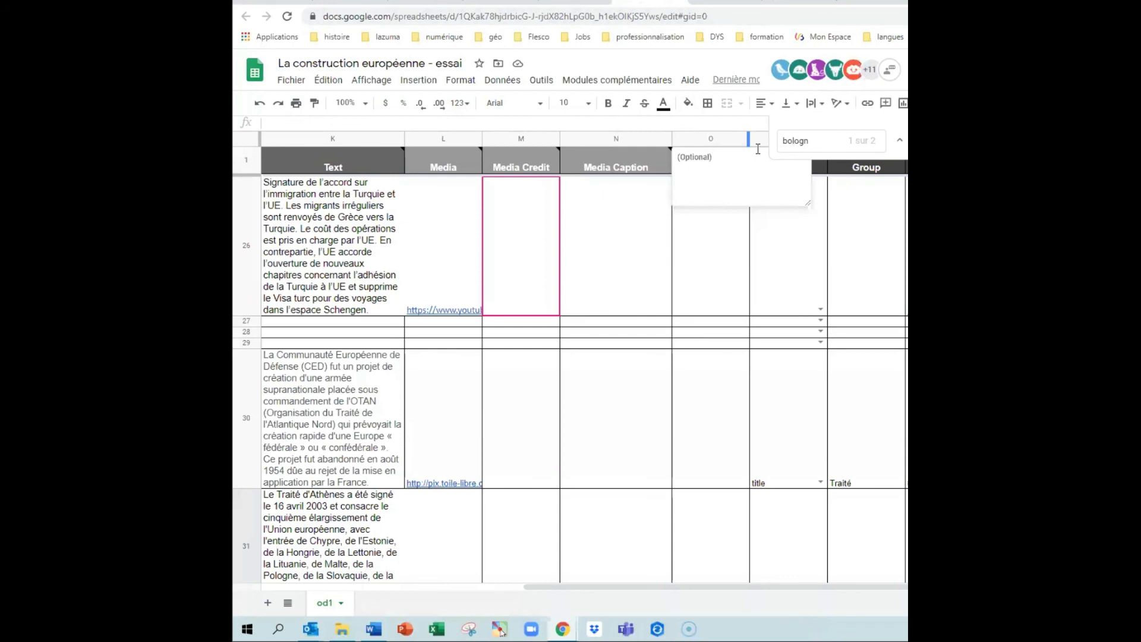